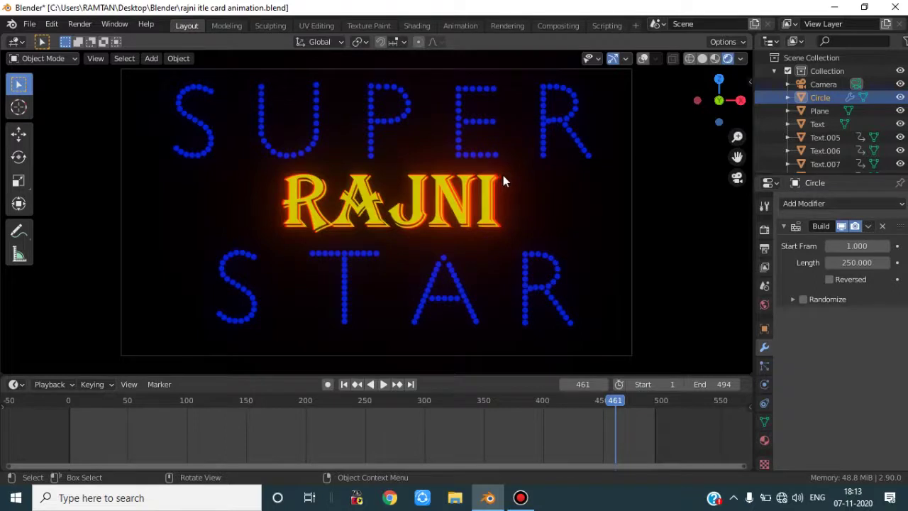
Step: Play the finished title card animation from frame 1 and scrub through it to frame 495
left_click(70, 399)
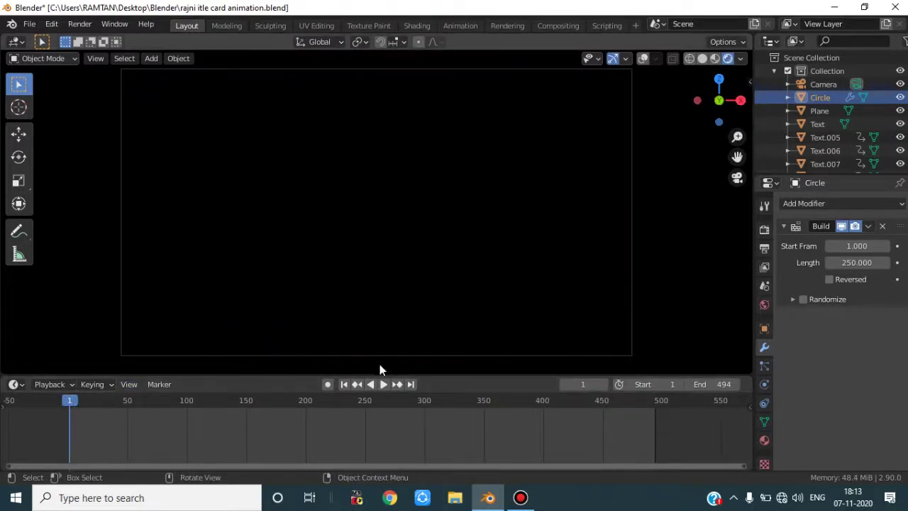
left_click(383, 385)
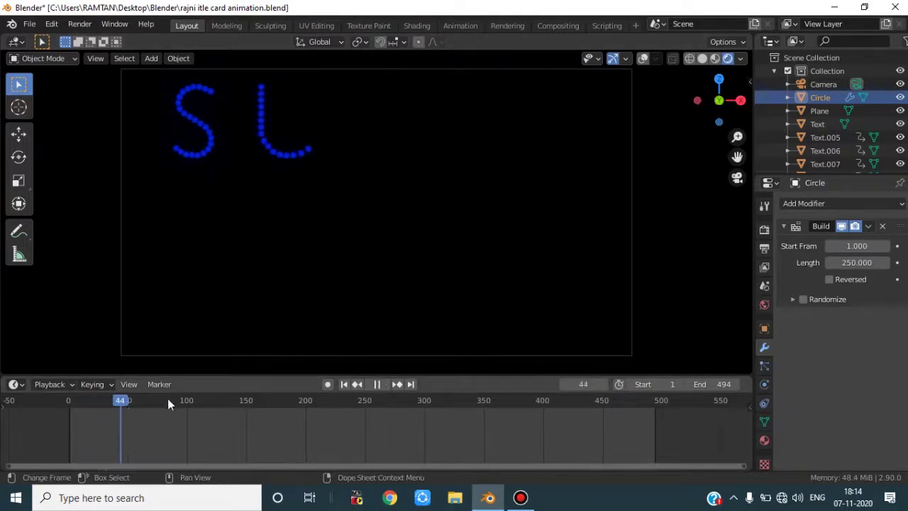
left_click_drag(167, 398, 655, 472)
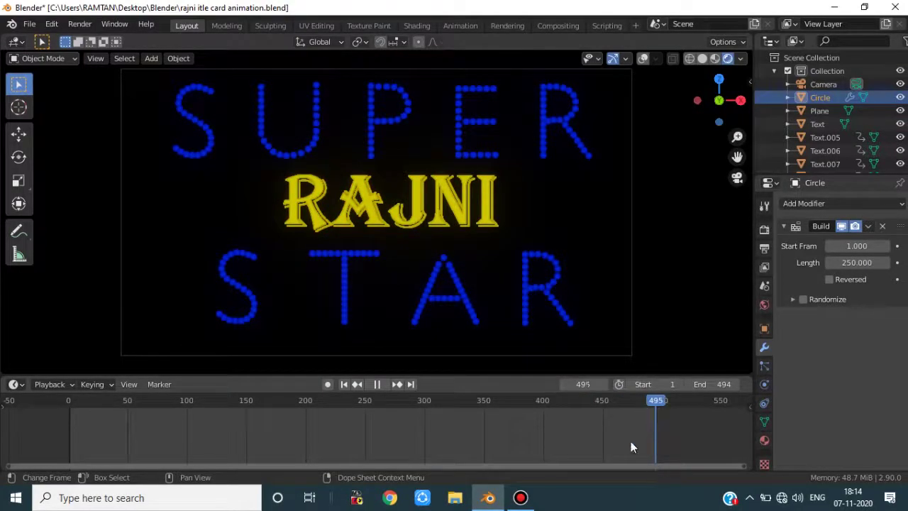
Step: Start a new default scene without saving the changes to the title card animation file
left_click(29, 24)
mouse_move(64, 39)
left_click(175, 37)
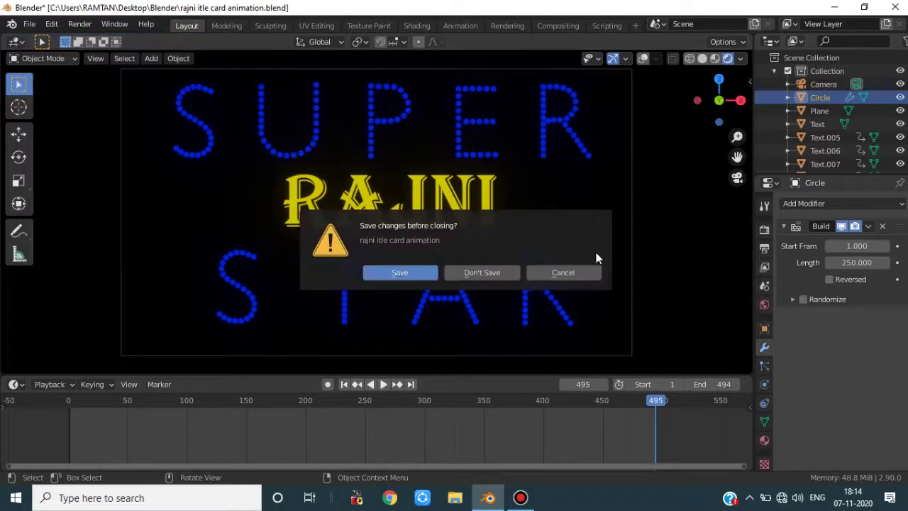
left_click(482, 273)
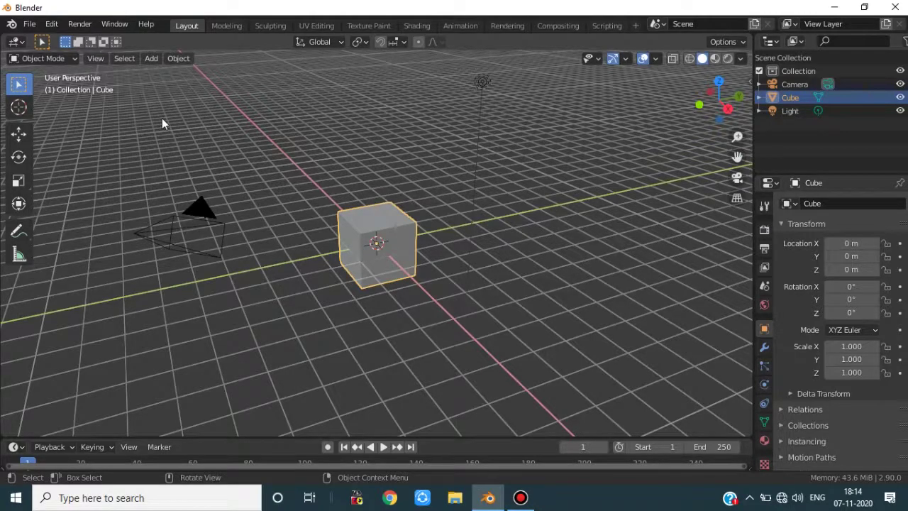
Step: Delete all default objects (camera, cube and light) from the new scene
key("a")
key("x")
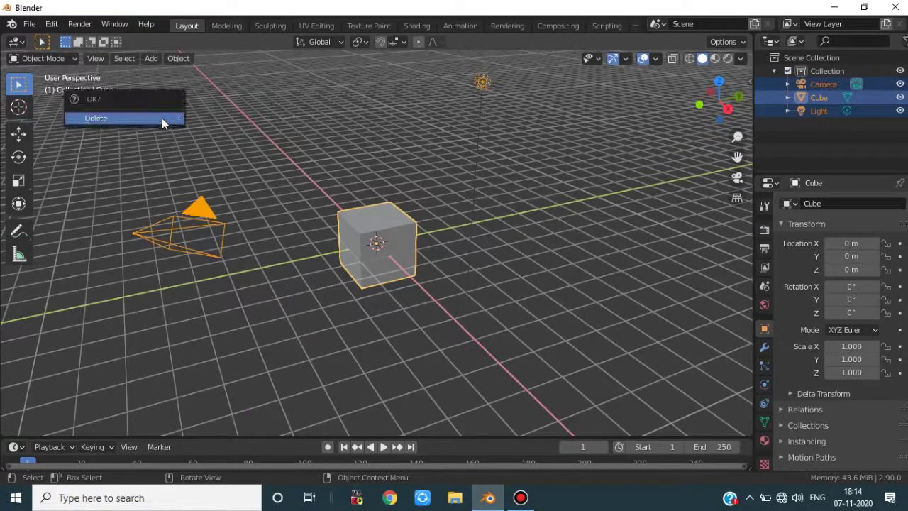
left_click(138, 118)
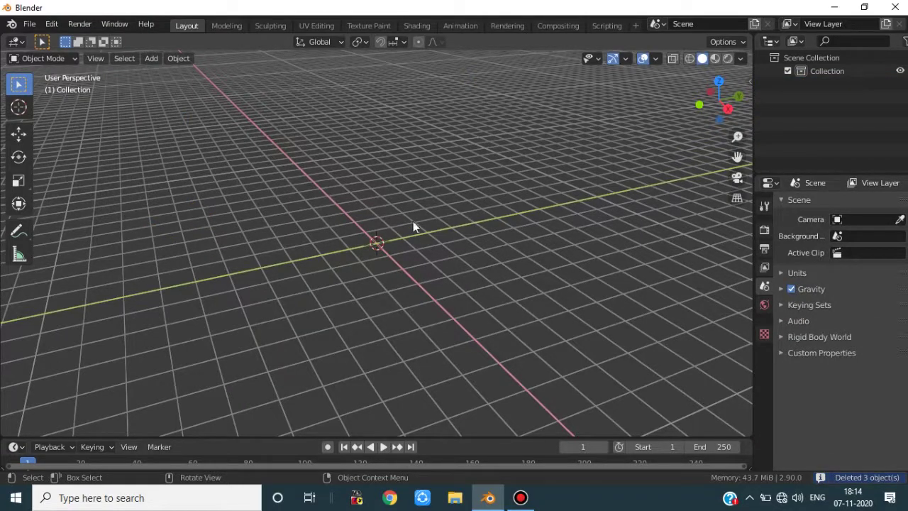
Step: Switch to the front orthographic view and add a text object at the world origin
key("KP_1")
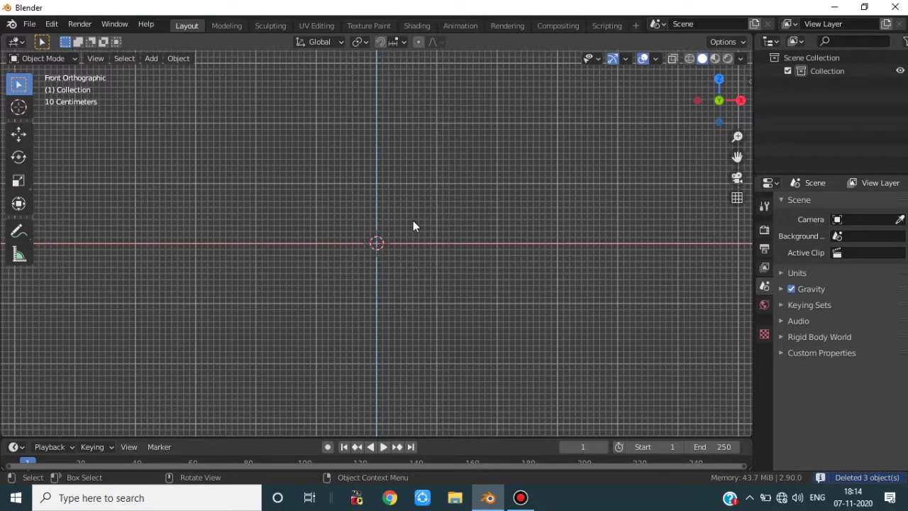
scroll(413, 220, "up", 3)
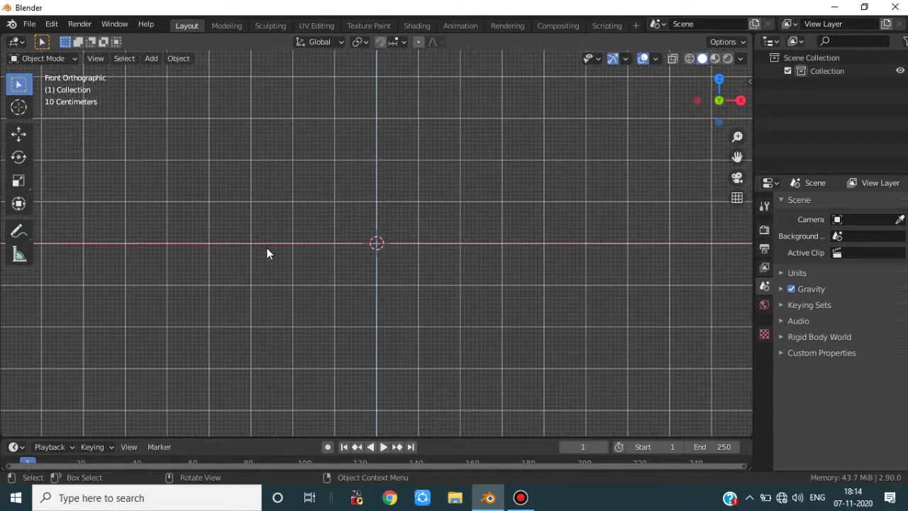
key("shift+a")
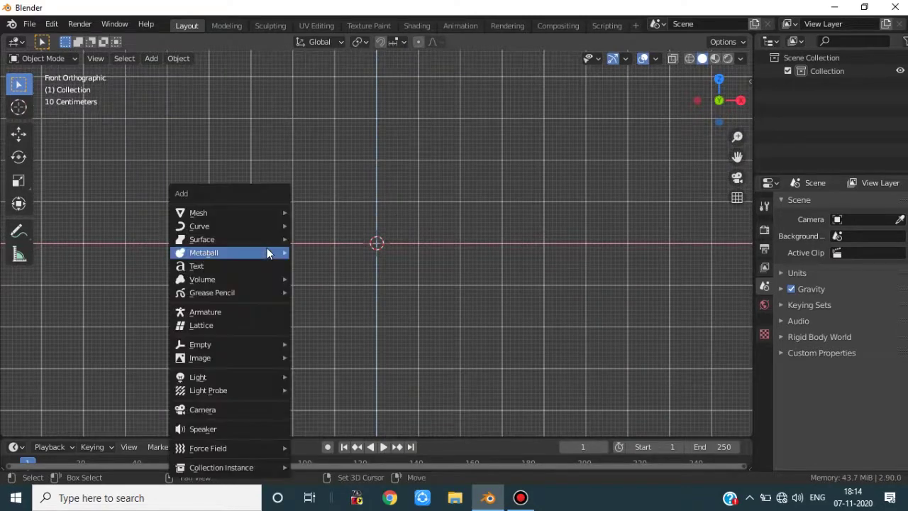
left_click(193, 266)
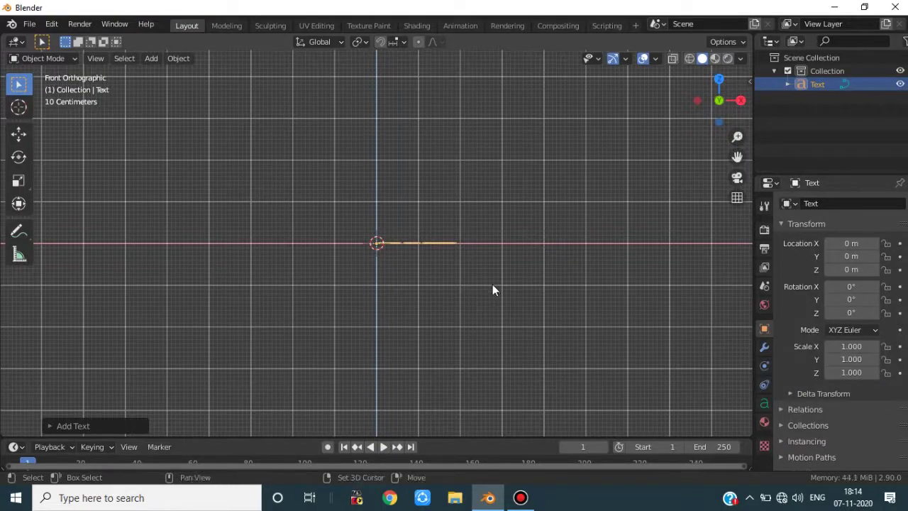
Step: Rotate the text object 90° about the X axis so it stands upright facing the front view
middle_click_drag(492, 284, 424, 283, "shift")
scroll(429, 282, "up", 3)
key("g")
key("x")
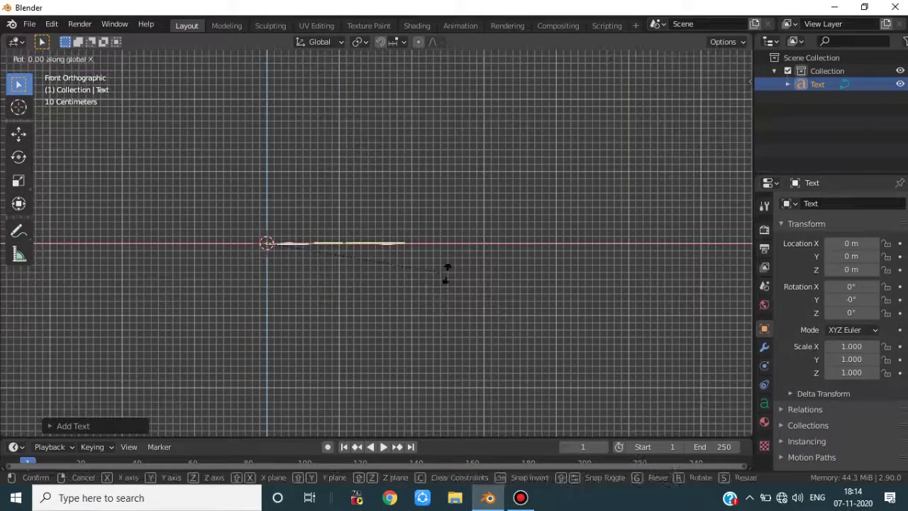
key("9")
key("0")
key("Return")
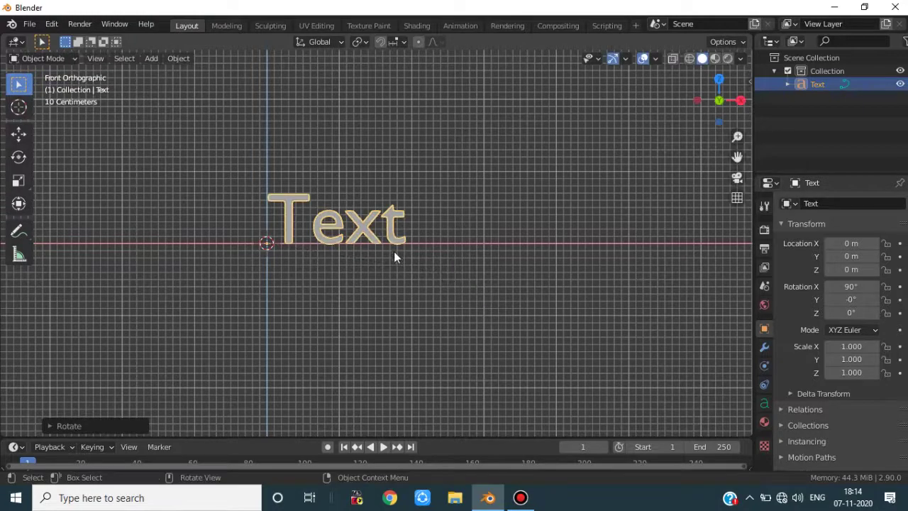
Step: Enter Edit Mode on the text object and erase all of its default characters
left_click(37, 58)
left_click(39, 88)
scroll(486, 232, "up", 3)
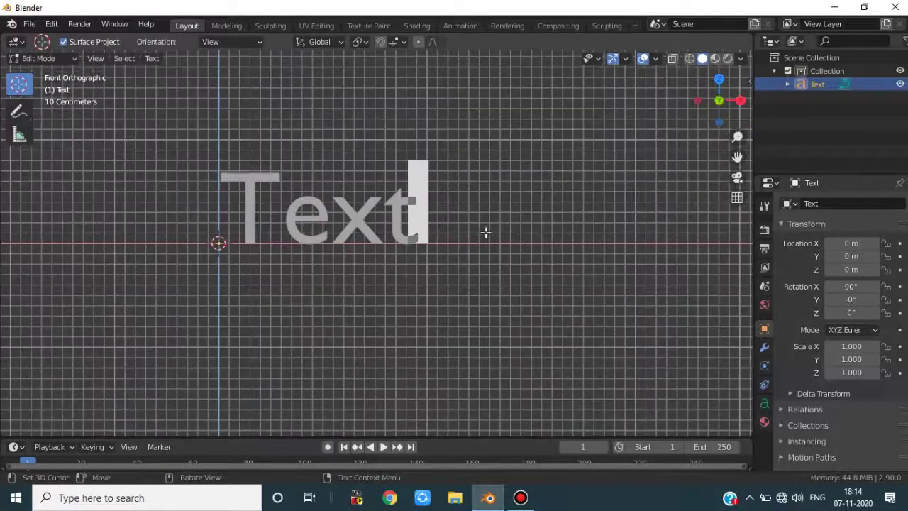
scroll(499, 300, "up", 3)
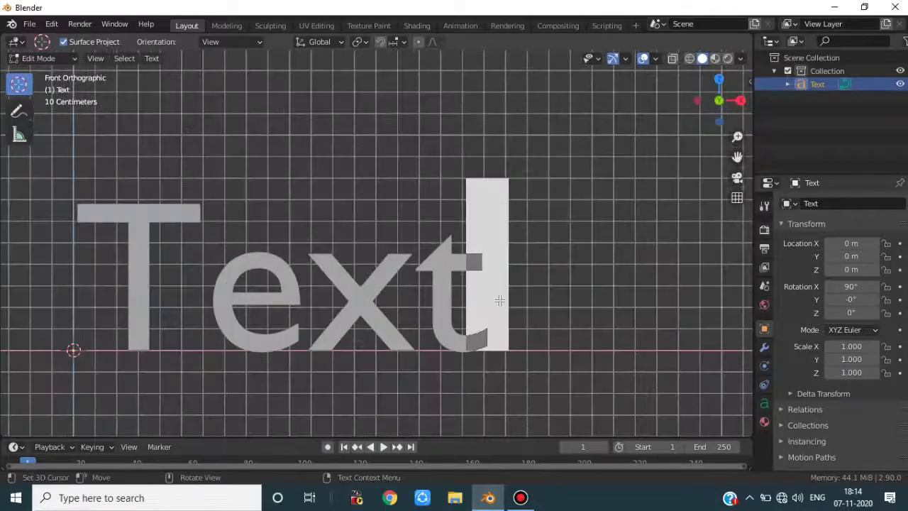
key("BackSpace")
key("BackSpace")
key("BackSpace")
key("BackSpace")
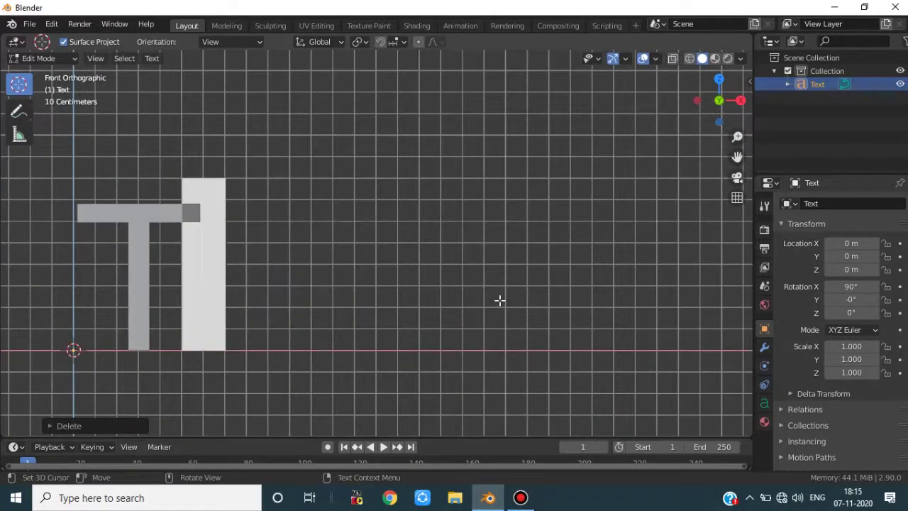
Step: Enter SUPER on the first line and STAR on the second, return to Object Mode and deselect the text
scroll(440, 297, "down", 1)
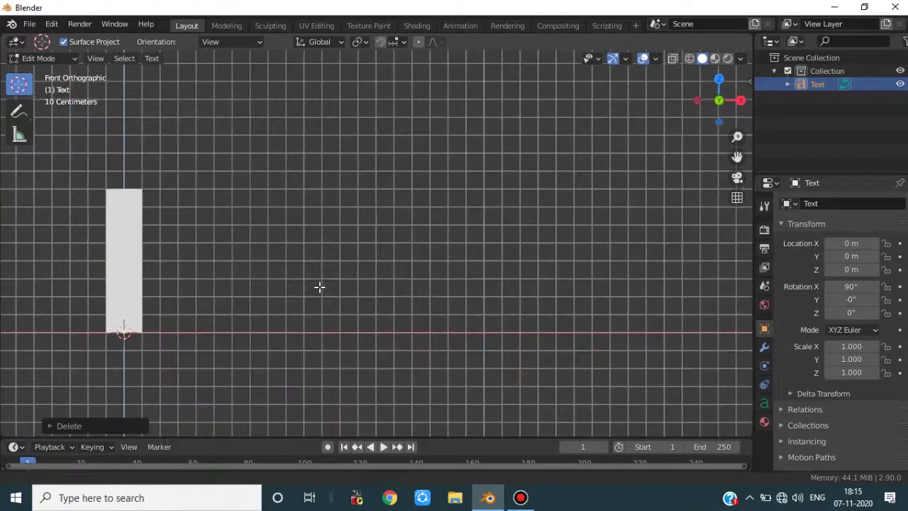
middle_click_drag(318, 288, 466, 286, "shift")
scroll(466, 286, "up", 2)
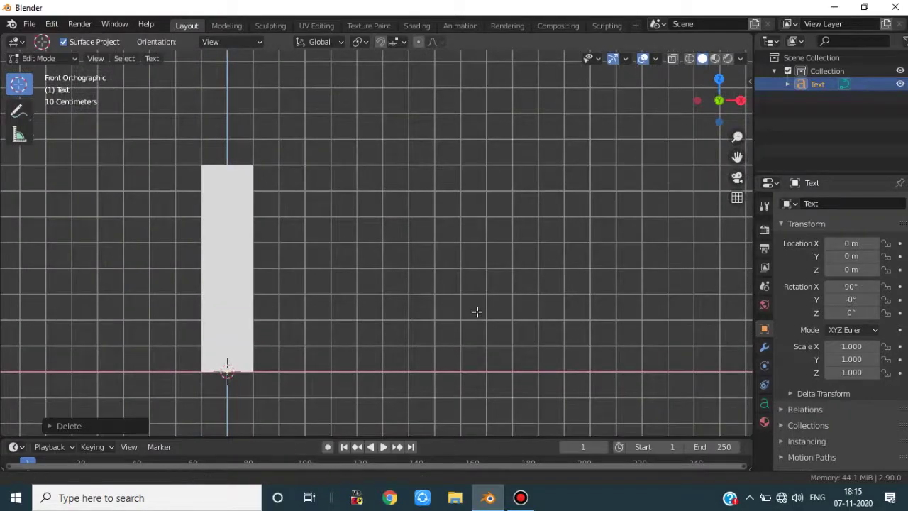
scroll(475, 310, "down", 2)
middle_click_drag(523, 328, 465, 331, "shift")
scroll(437, 322, "down", 3)
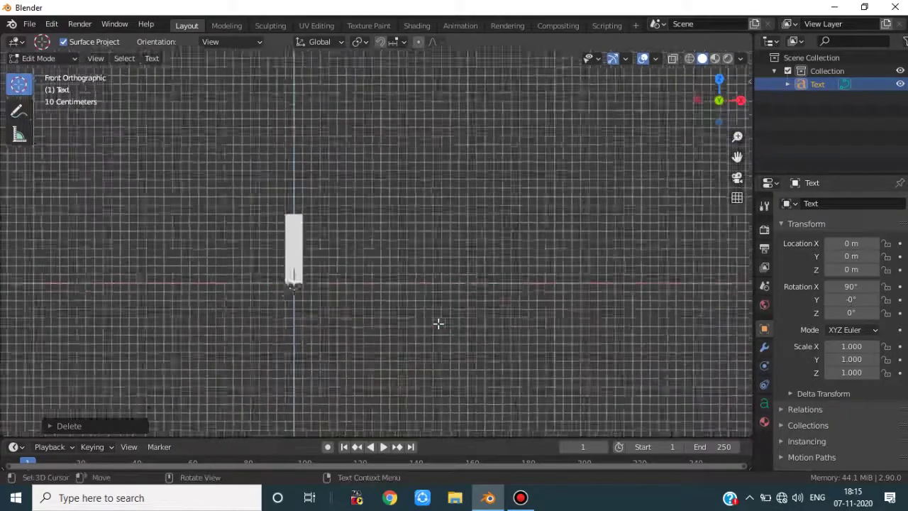
scroll(438, 323, "up", 1)
type("S")
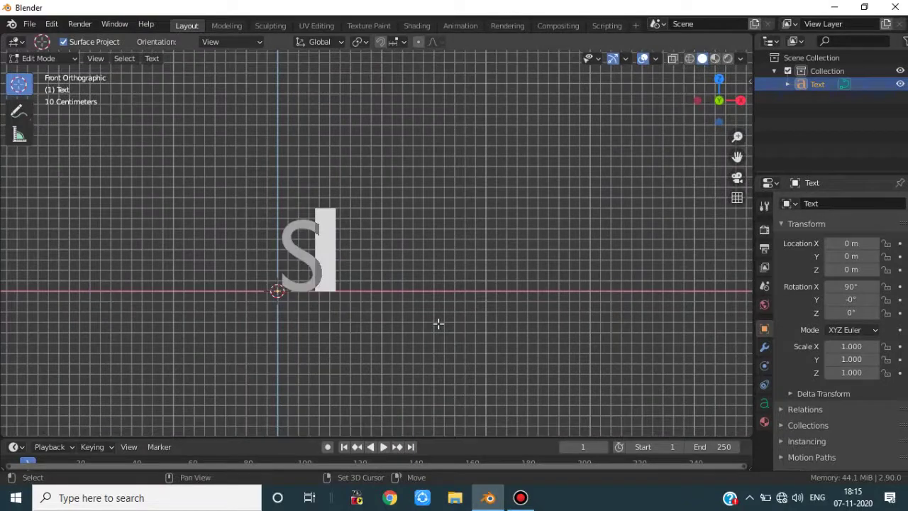
type("U")
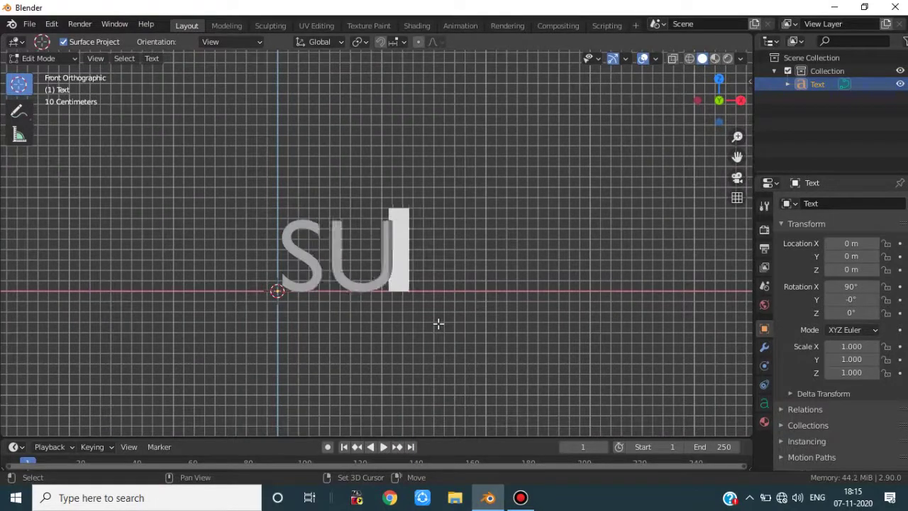
type("PER")
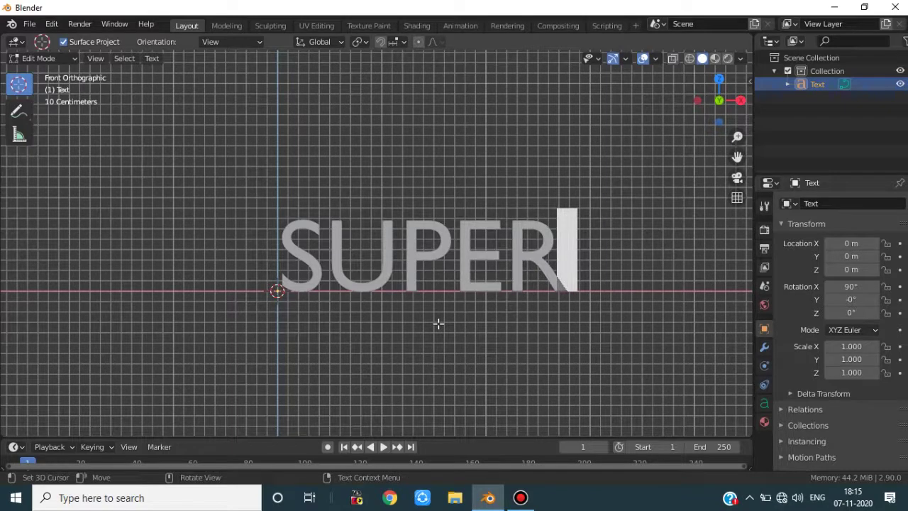
key("Return")
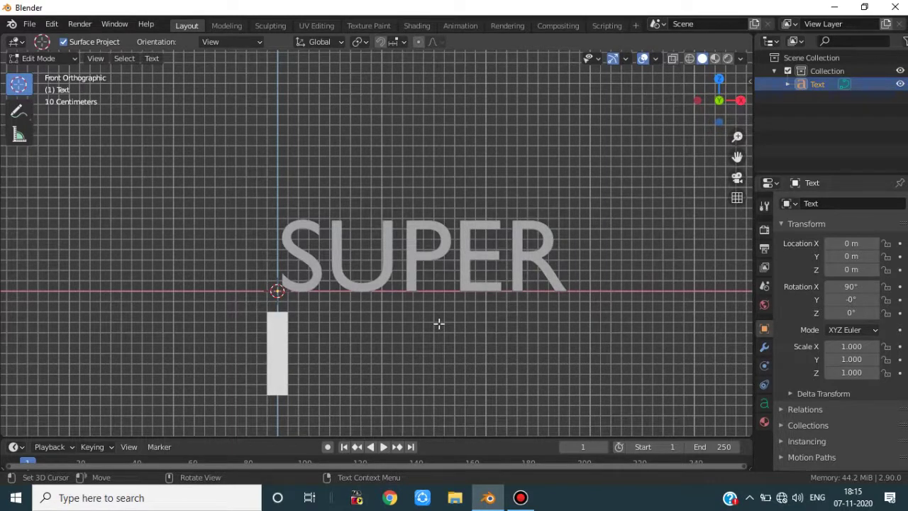
type("S")
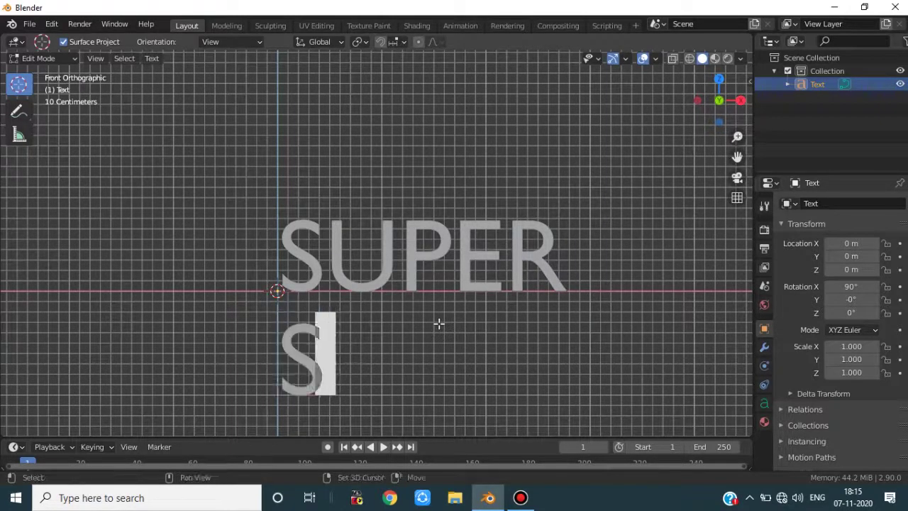
type("TA")
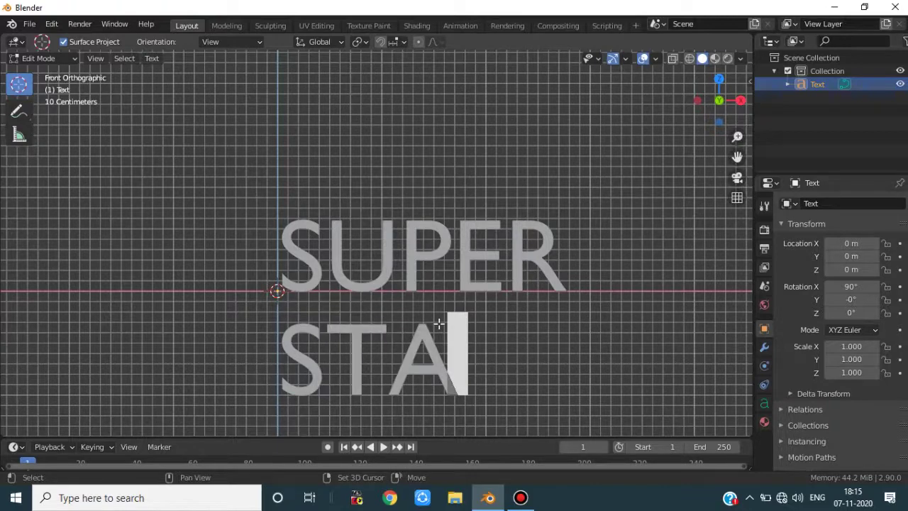
type("R")
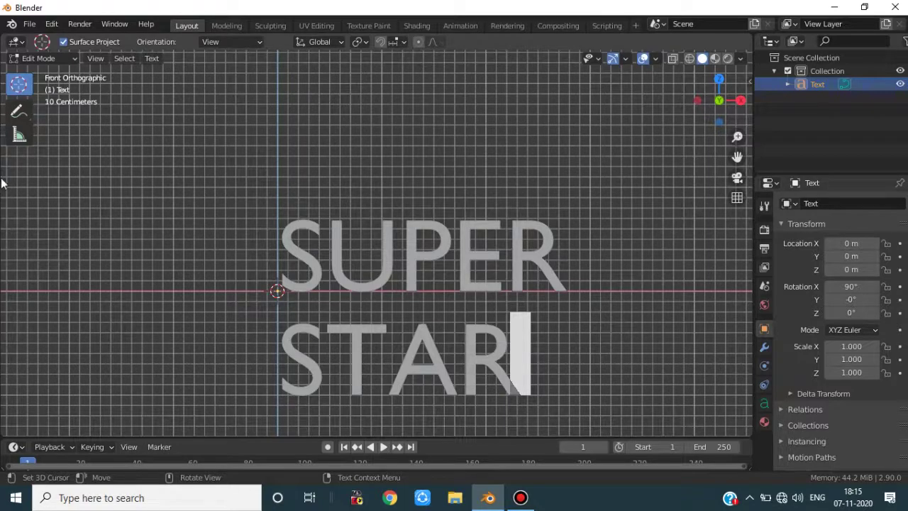
left_click(47, 58)
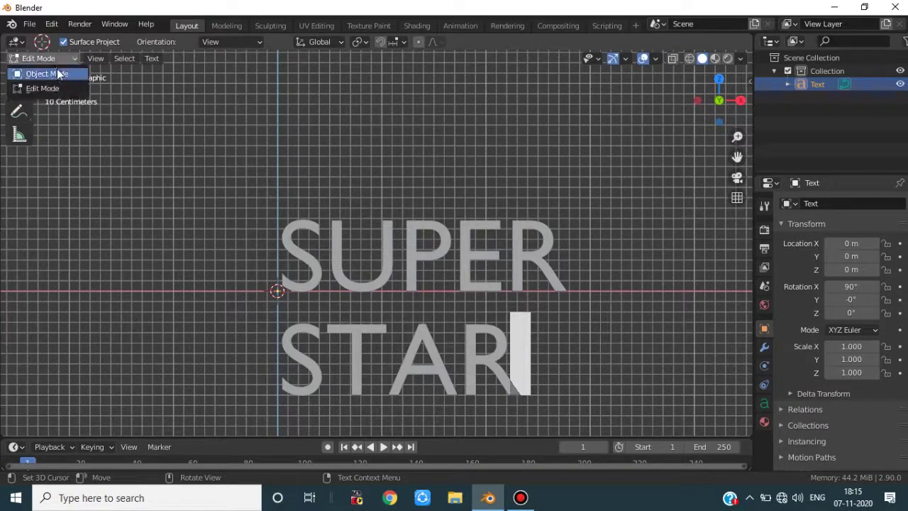
left_click(59, 74)
left_click(442, 154)
Step: Select the SUPER STAR text object in front view and convert it to a mesh
scroll(493, 238, "down", 1)
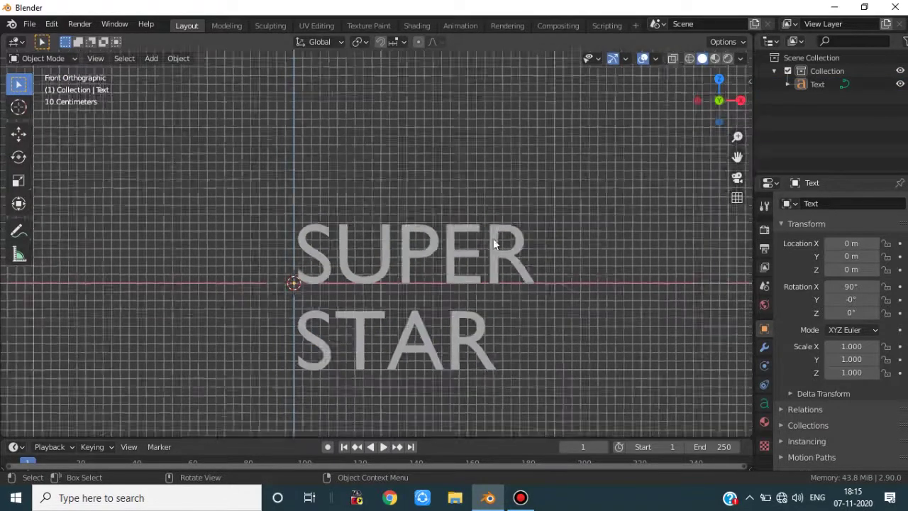
middle_click_drag(494, 243, 446, 291)
scroll(450, 305, "down", 3)
key("KP_1")
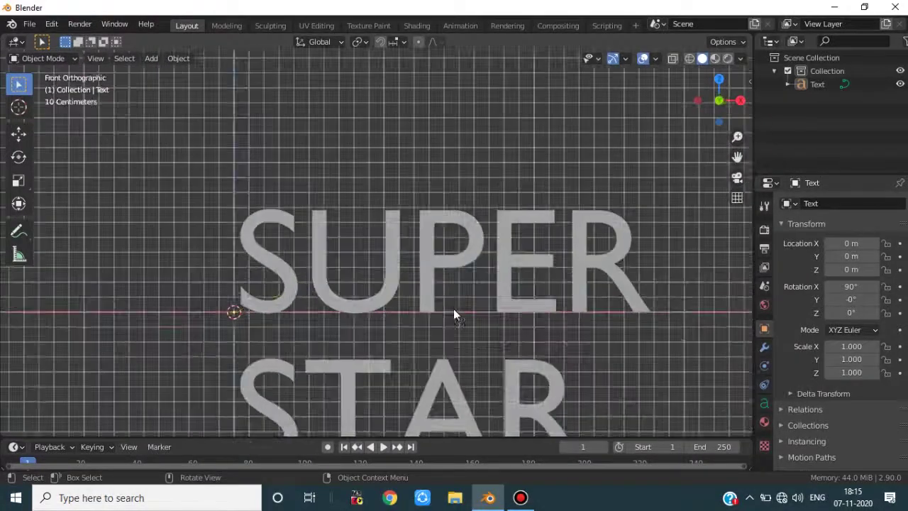
scroll(462, 314, "down", 1)
middle_click_drag(472, 336, 425, 294, "shift")
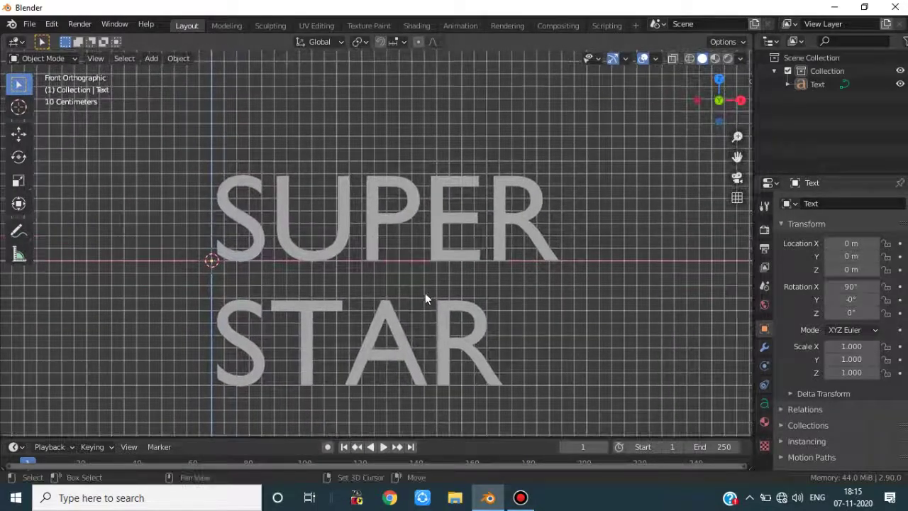
left_click(222, 185)
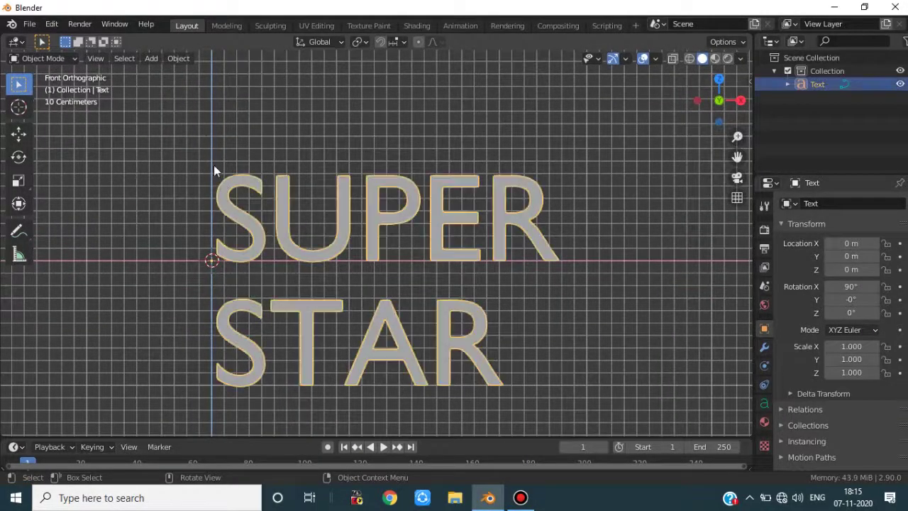
left_click(177, 58)
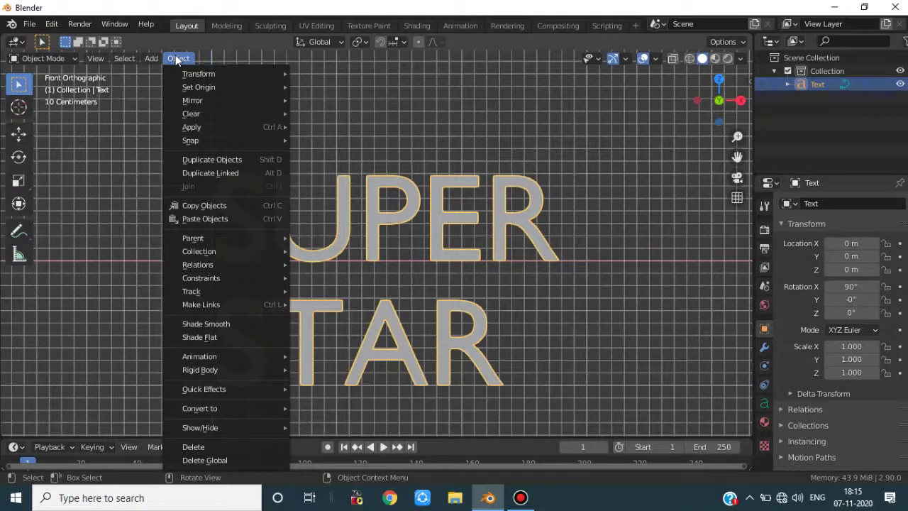
mouse_move(197, 407)
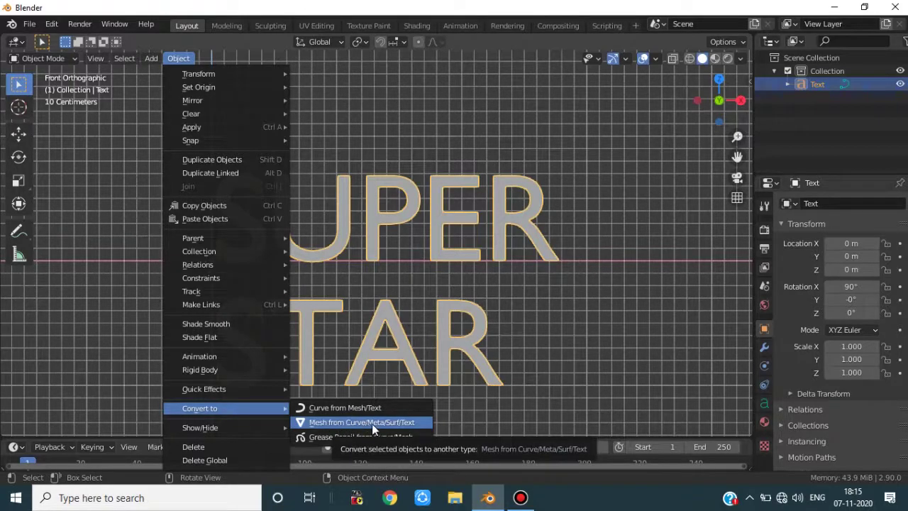
left_click(347, 421)
Step: Enter Edit Mode on the converted SUPER STAR mesh and fit both words in the front view
scroll(411, 250, "up", 3)
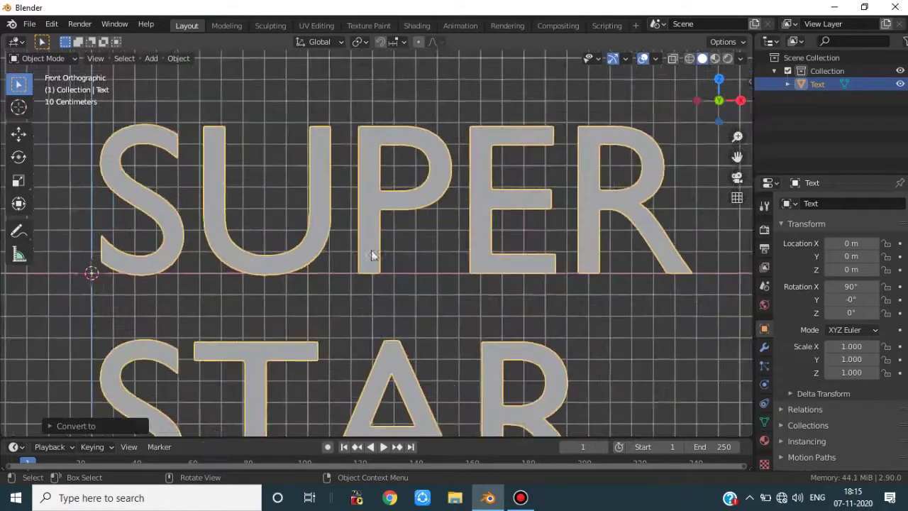
key("Tab")
scroll(345, 203, "down", 4)
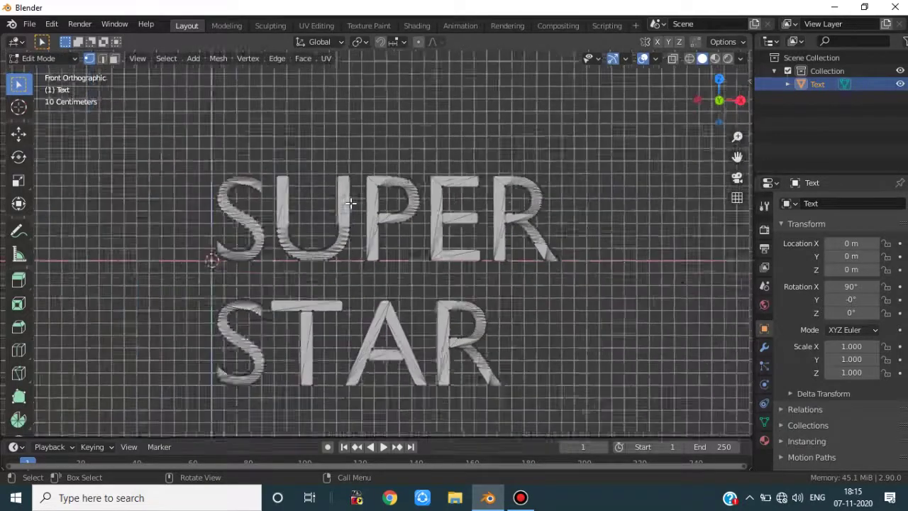
scroll(348, 203, "up", 5)
scroll(319, 211, "up", 6)
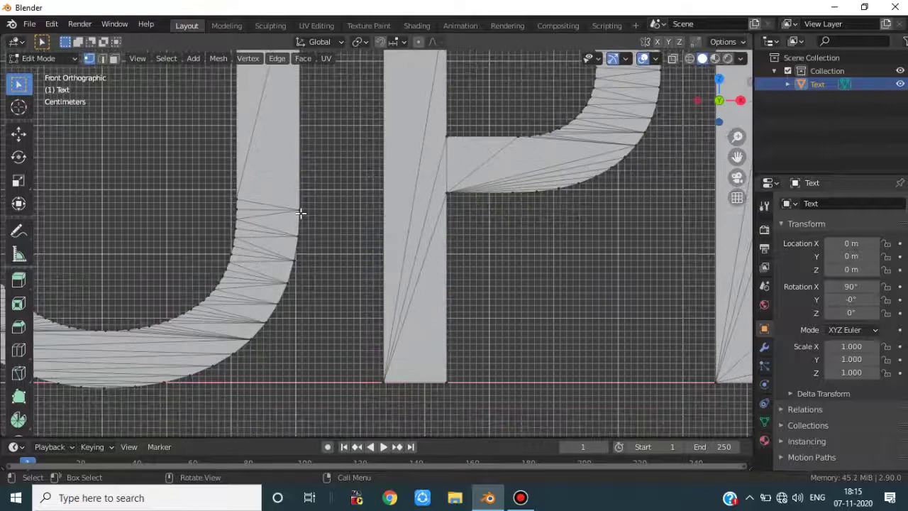
left_click(300, 211)
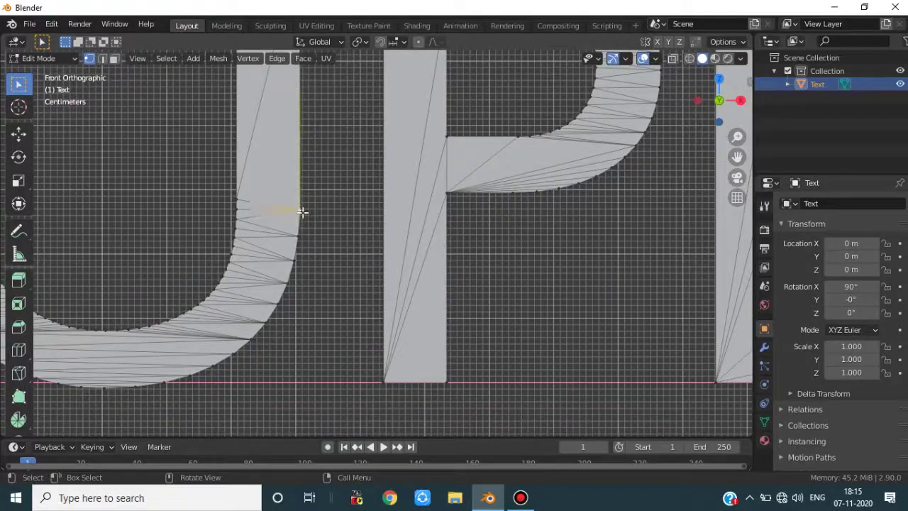
key("g")
left_click(263, 181)
scroll(312, 195, "down", 8)
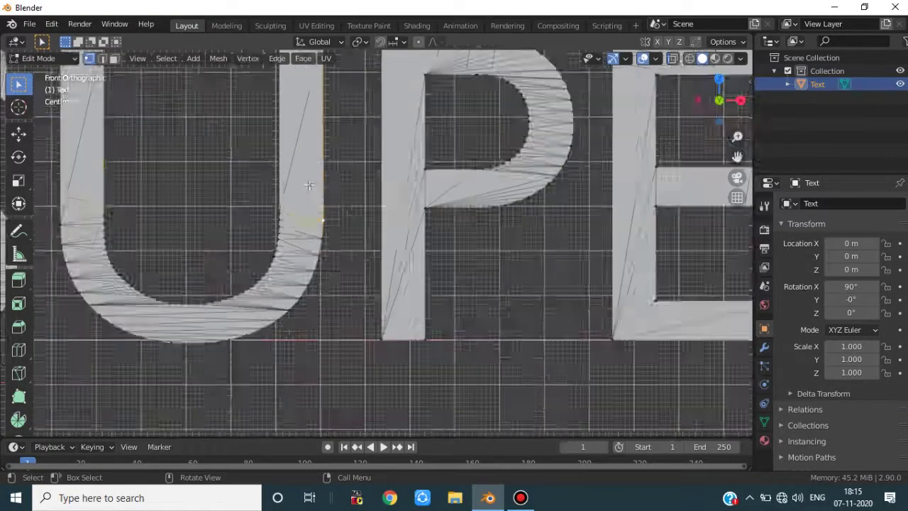
scroll(351, 196, "down", 1)
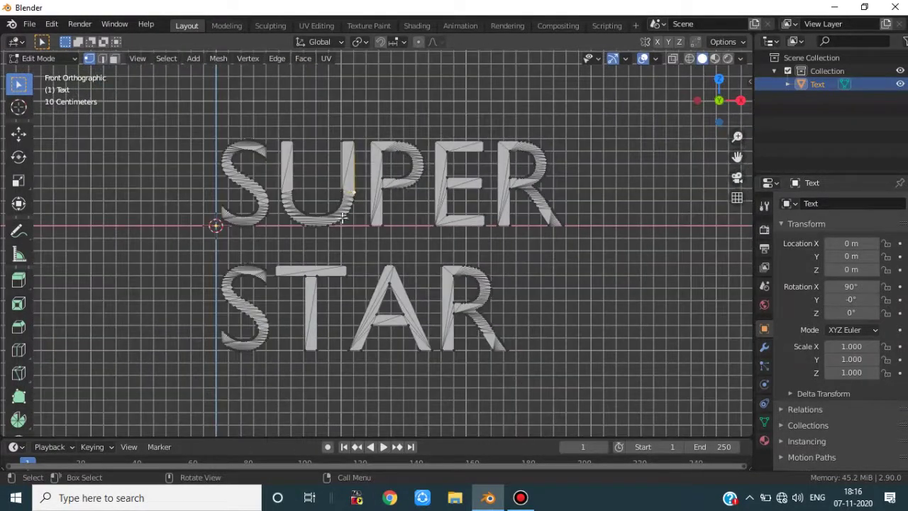
Step: Switch the viewport shading of the SUPER STAR mesh to Wireframe while staying in Edit Mode
scroll(268, 245, "up", 2)
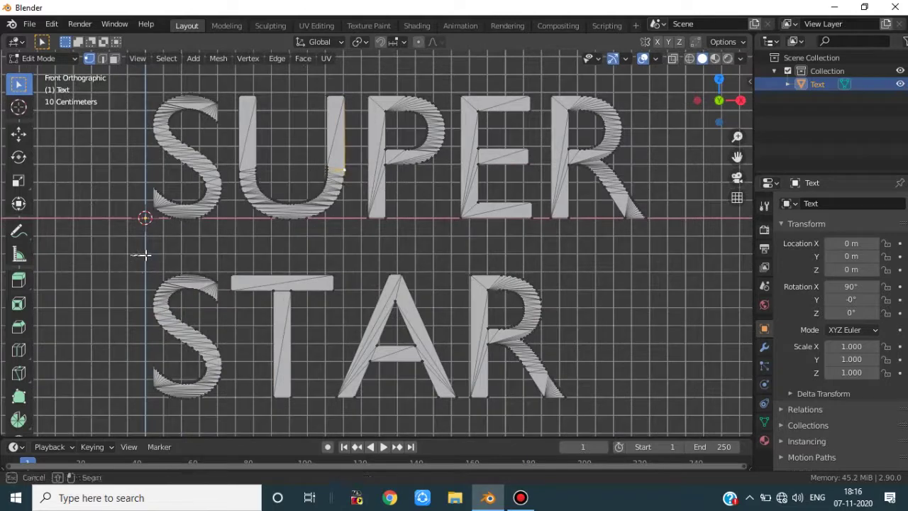
key("z")
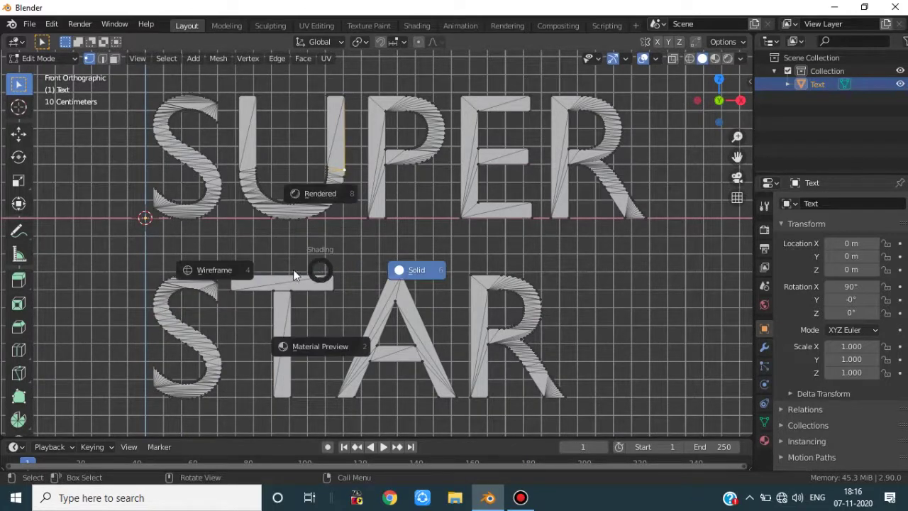
left_click(240, 269)
scroll(239, 269, "down", 1)
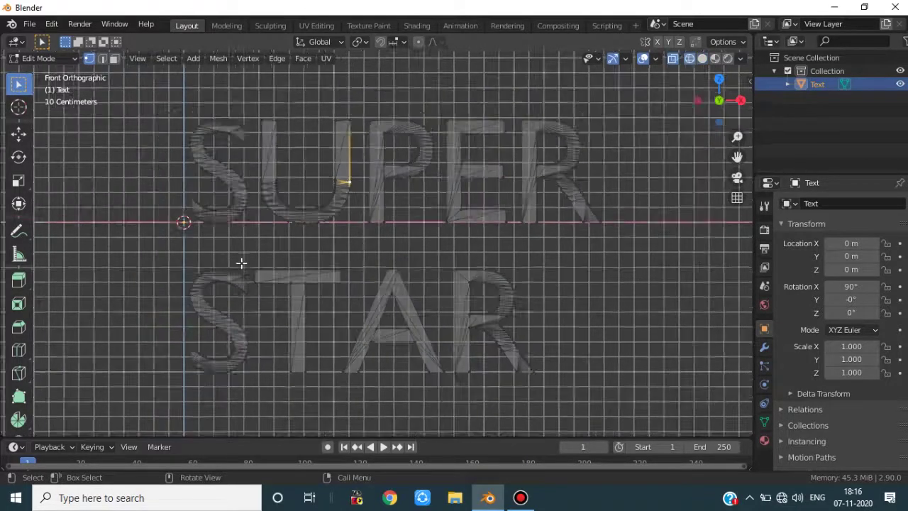
Step: Select all letters of STAR and shift them slightly to the right along the X axis
left_click_drag(160, 242, 569, 445)
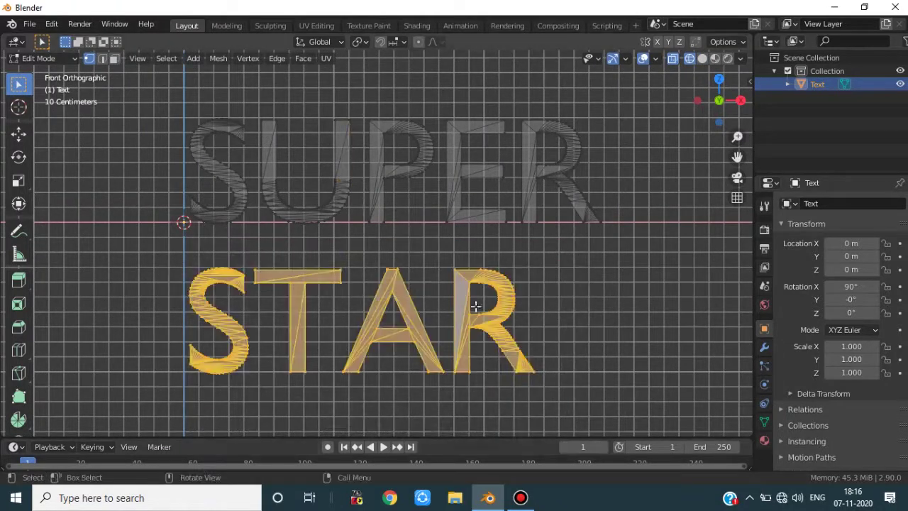
key("g")
key("x")
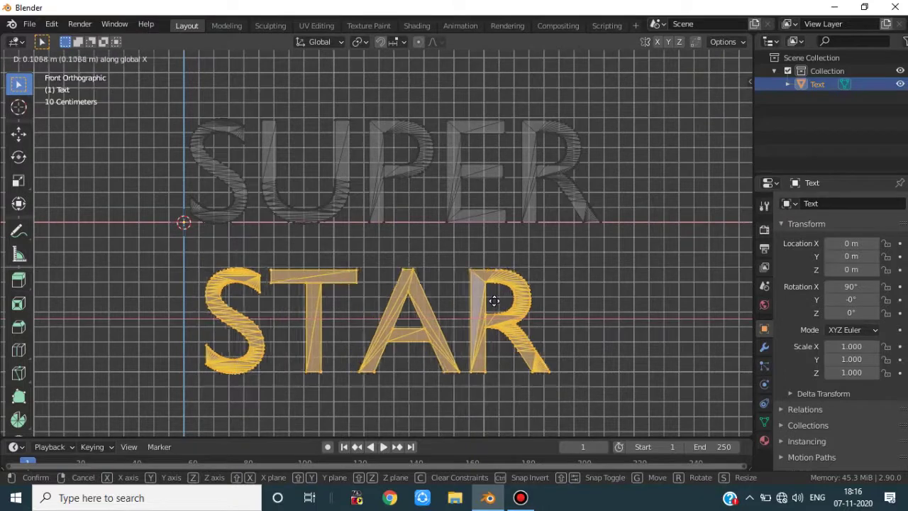
left_click(494, 300)
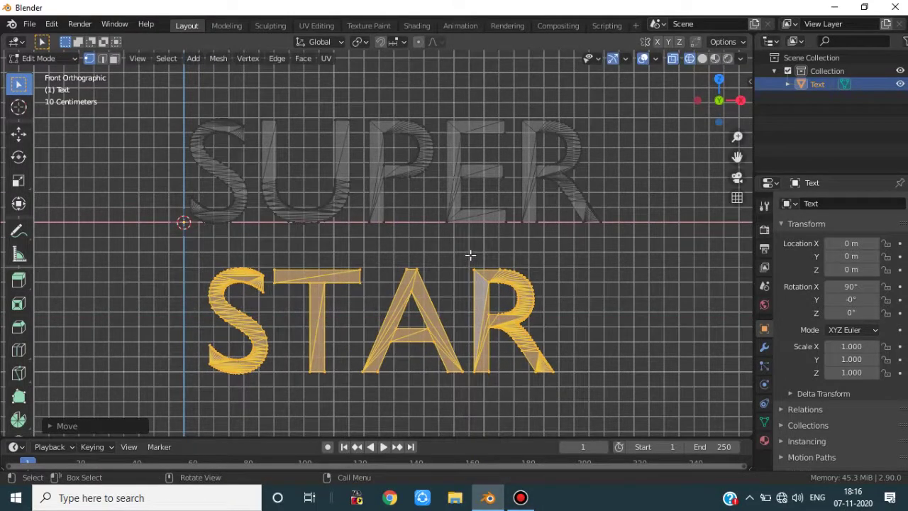
Step: Select only the letter R of STAR and move it 1 m along the X axis
left_click_drag(470, 254, 593, 402)
type("g")
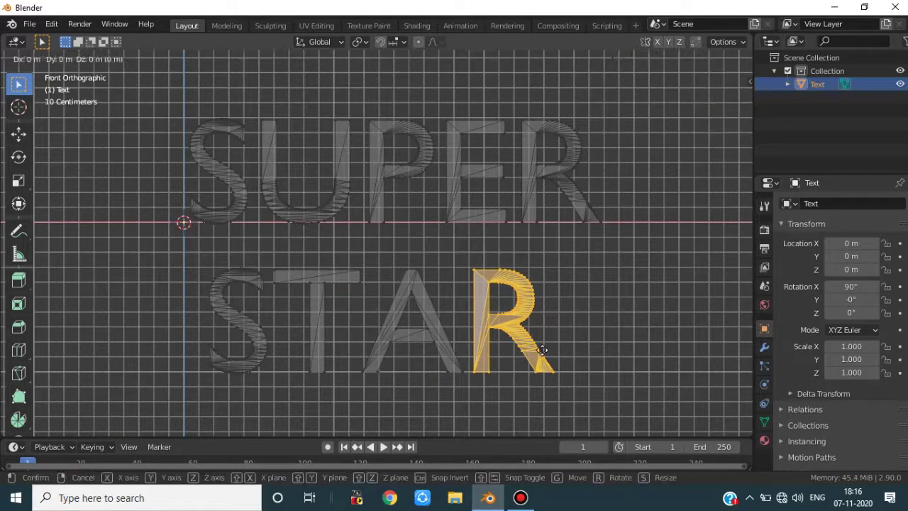
type("x1")
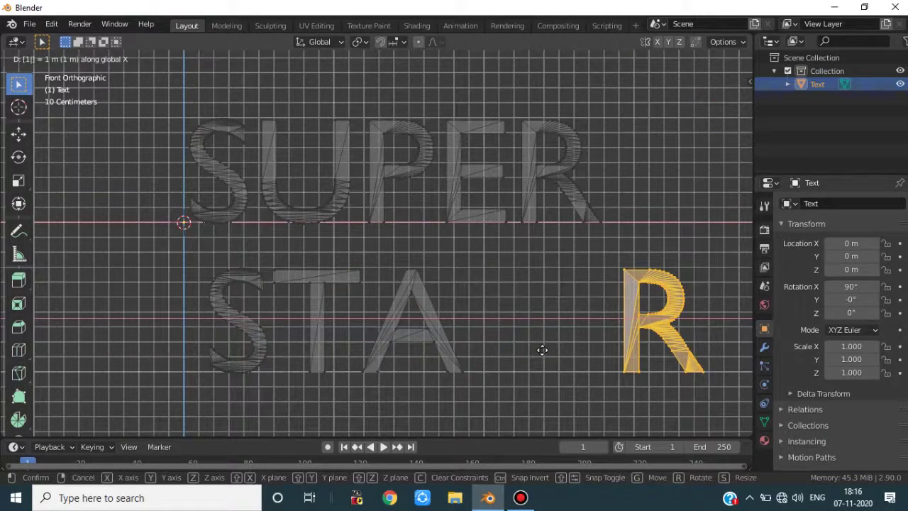
key("Return")
Step: Select the whole letter A of STAR, including both feet
left_click_drag(381, 253, 480, 375)
left_click_drag(359, 341, 414, 385)
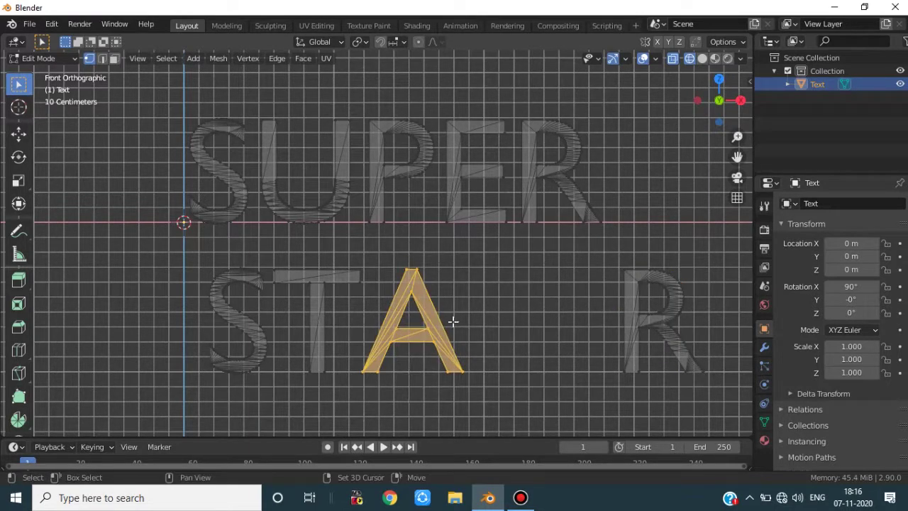
Step: Try moving the letter A 0.5 m along the X axis, then undo the move
type("gx1")
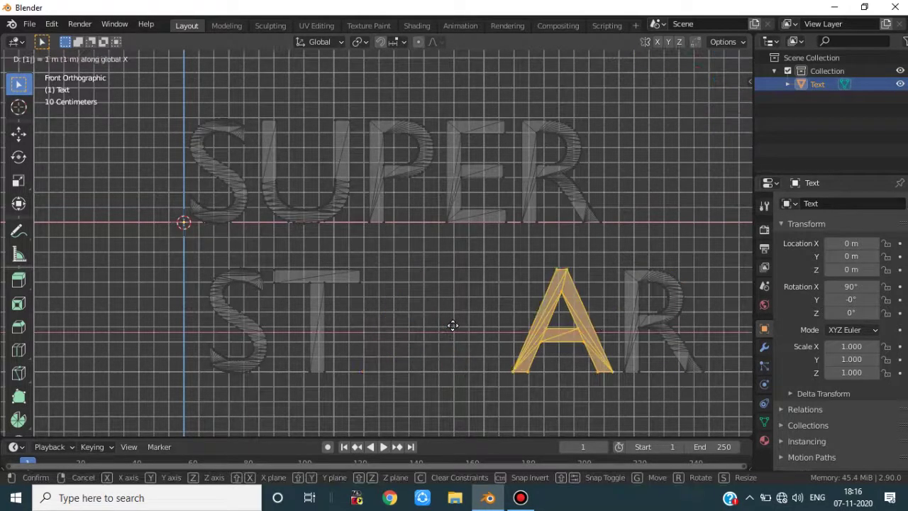
key("BackSpace")
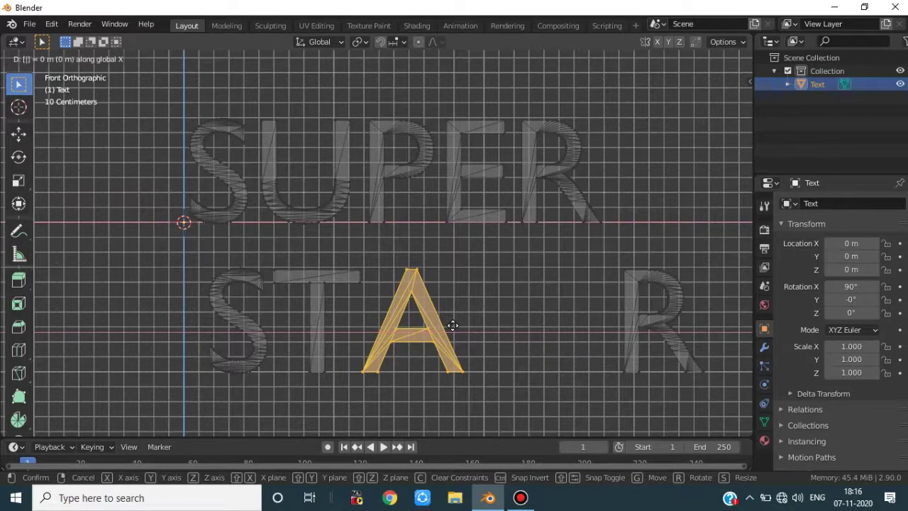
type(".5")
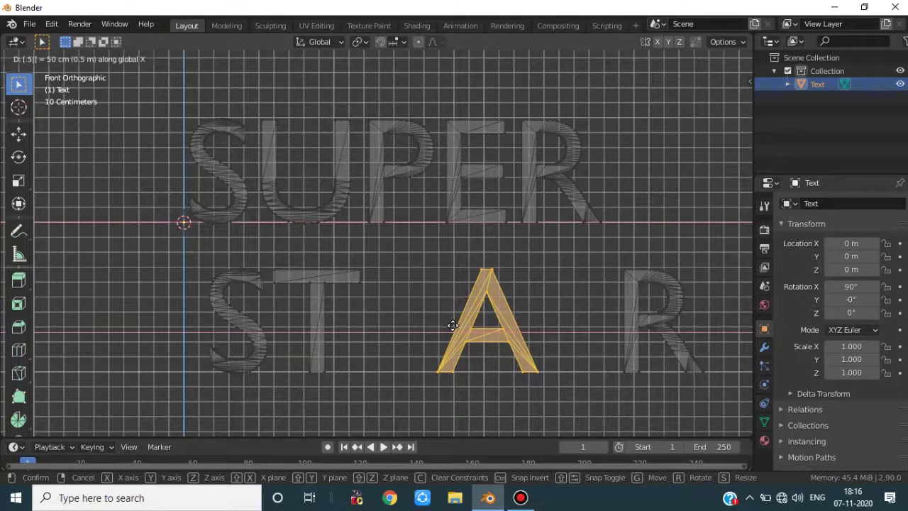
key("Return")
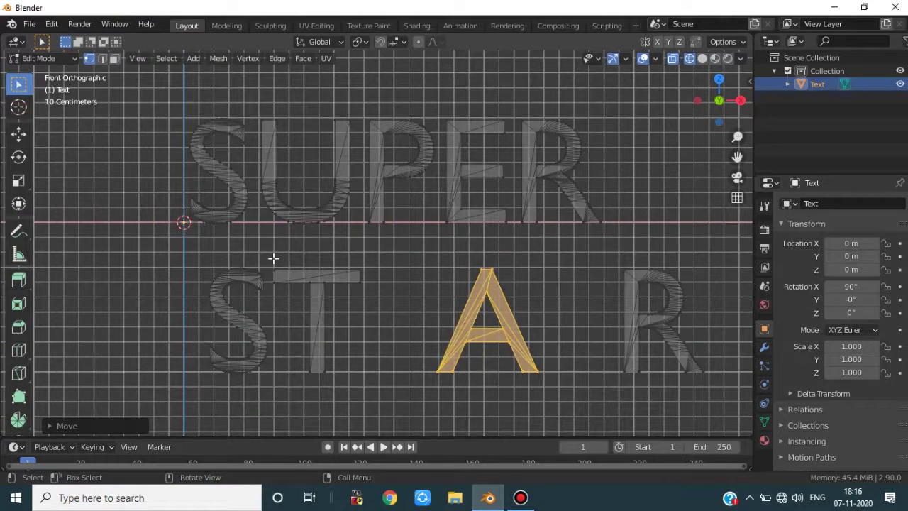
key("ctrl+z")
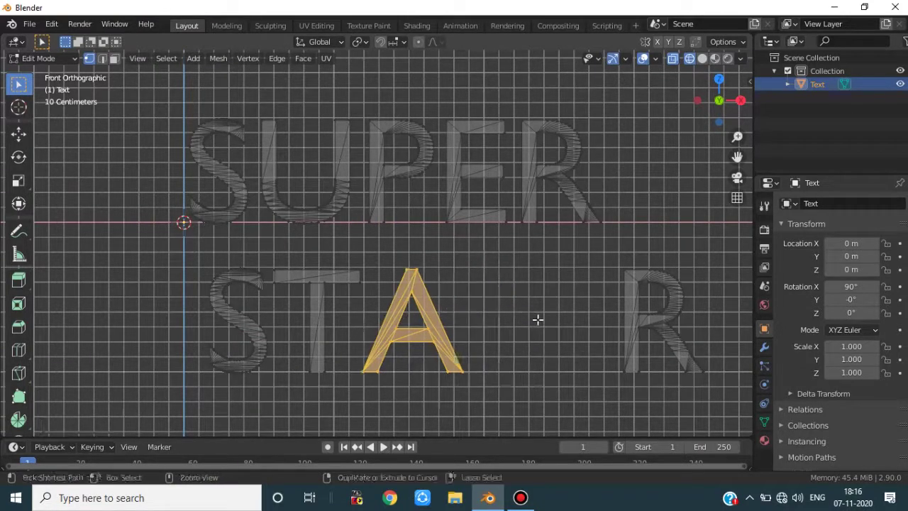
Step: Move the selected letter A 0.7 m along the X axis toward the R
type("g")
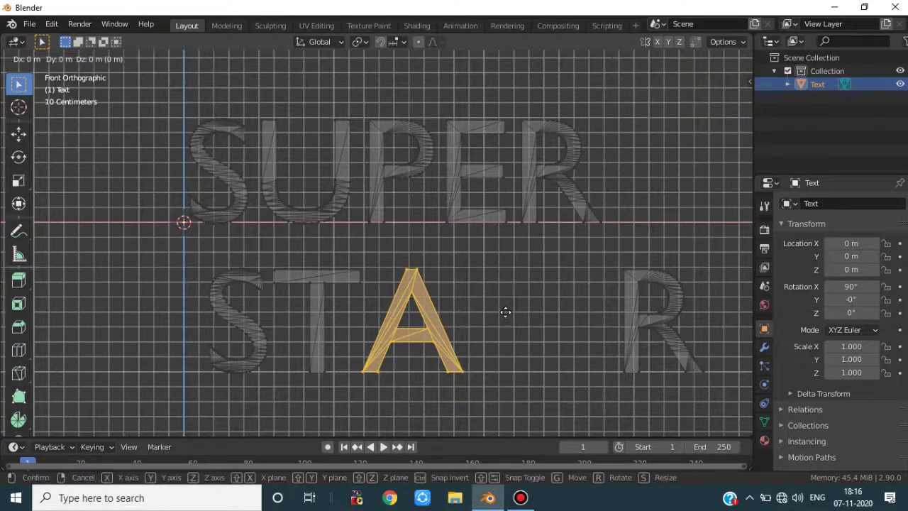
type("x")
type(".7")
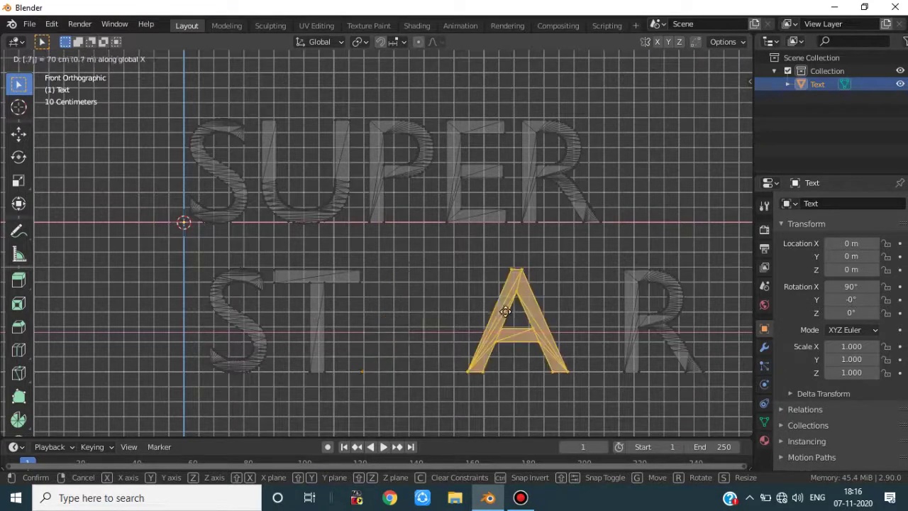
key("Return")
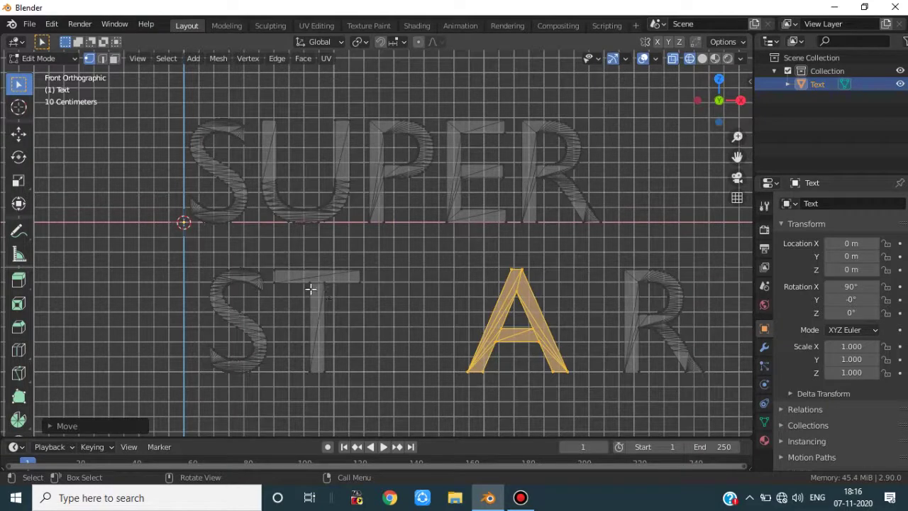
Step: Select only the linked geometry of the letter T in STAR and move it 0.7 m along the X axis
key("alt+a")
key("l")
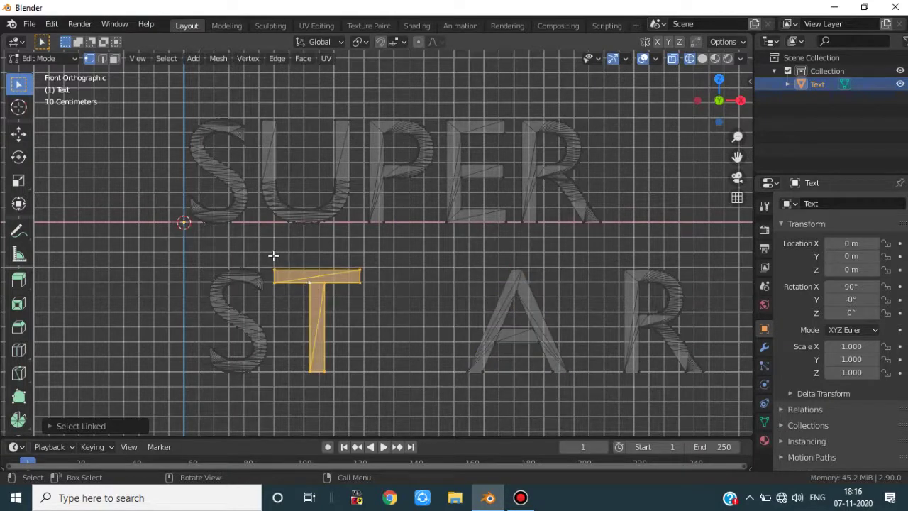
type("g")
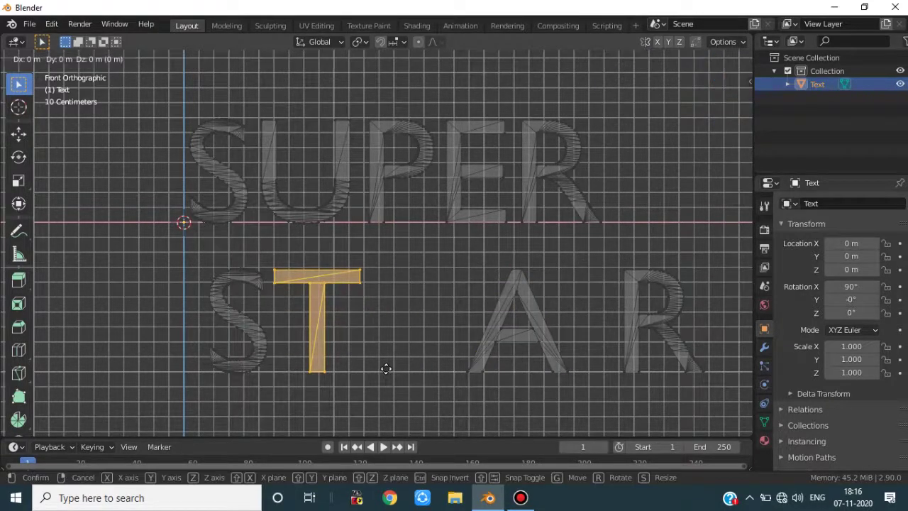
type("x")
type(".7")
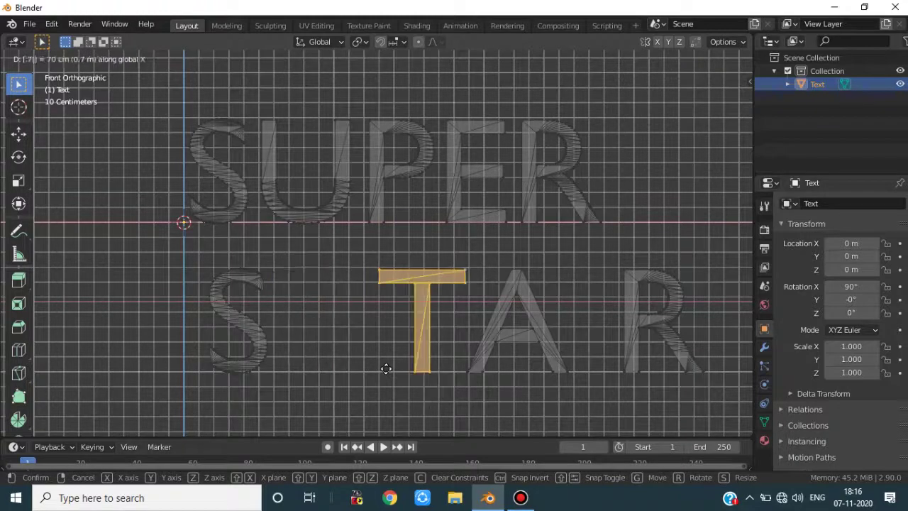
key("Return")
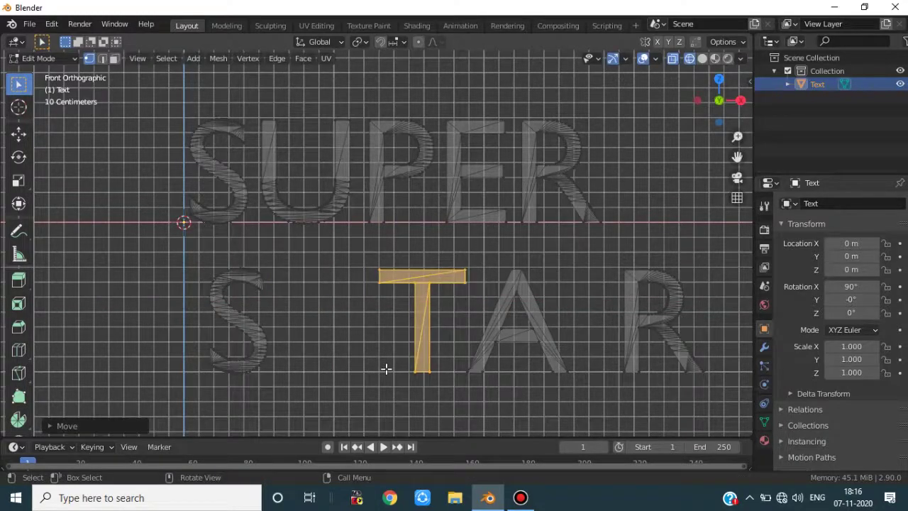
Step: Nudge the letter T slightly back toward the S along the X axis to open a gap before the A
key("g")
key("x")
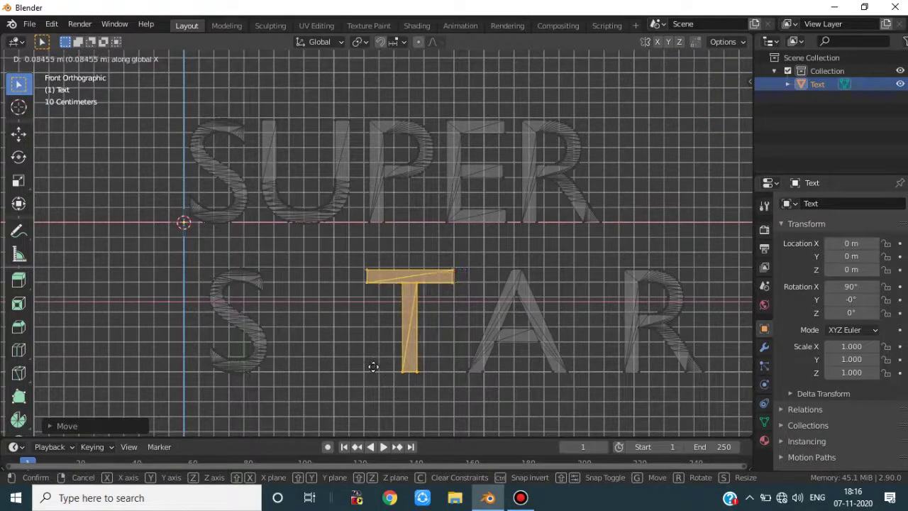
left_click(373, 367)
Step: Select the letter S of STAR and shift it right along the X axis, closer to the T
left_click_drag(167, 262, 286, 393)
key("g")
key("x")
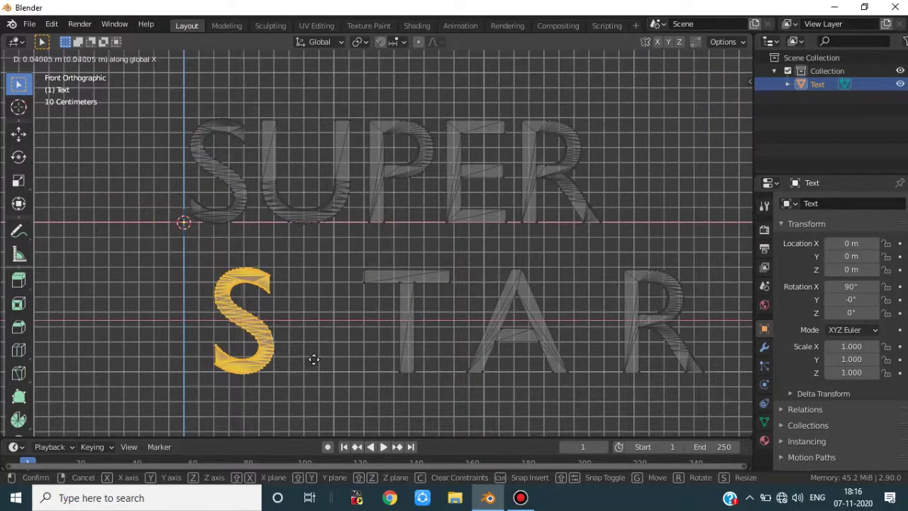
left_click(341, 361)
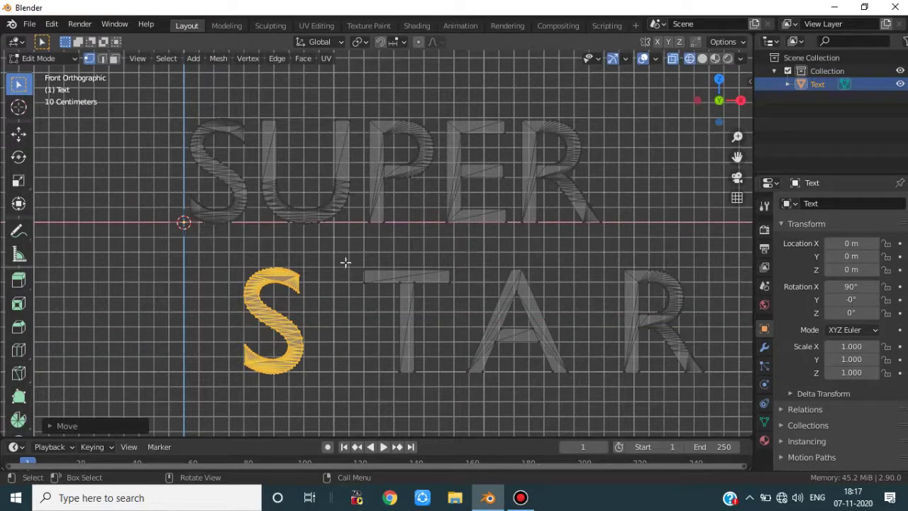
Step: Select the letter T of STAR and move it about 0.08 m left along the X axis to even the spacing
left_click_drag(343, 244, 459, 411)
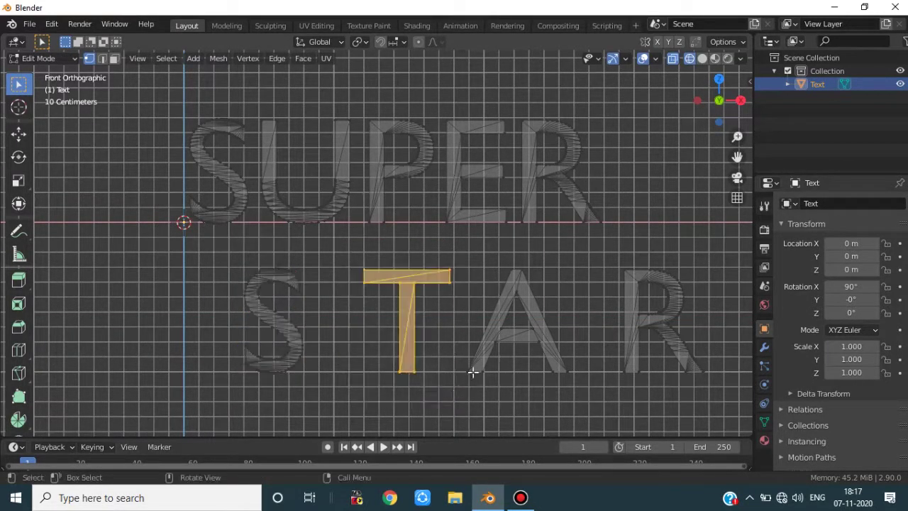
key("g")
key("x")
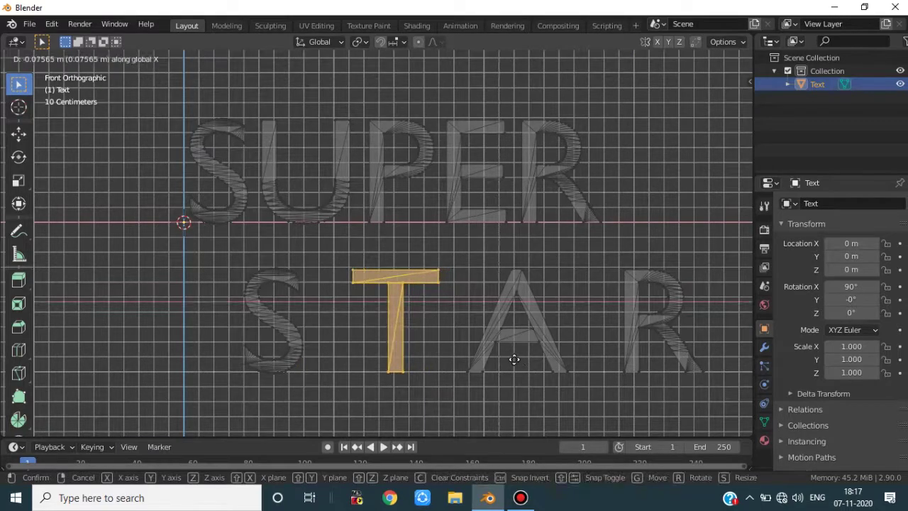
left_click(504, 409)
Step: Select all letters of the word SUPER and move them about 0.39 m right along the X axis
scroll(500, 391, "down", 3)
scroll(293, 133, "up", 2)
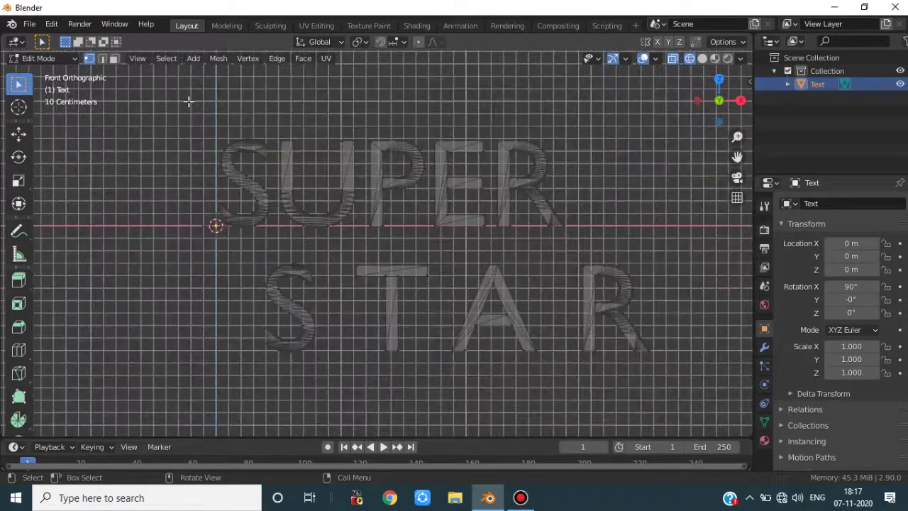
left_click_drag(188, 102, 594, 250)
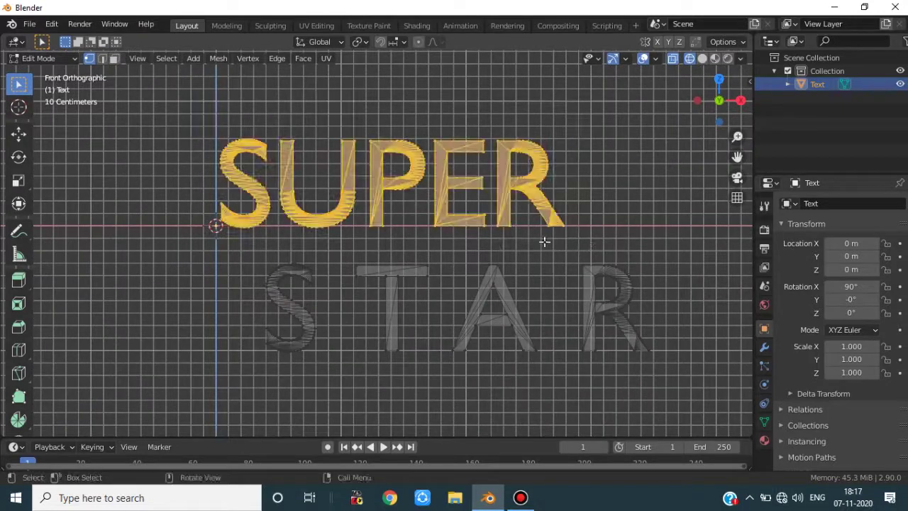
key("g")
key("x")
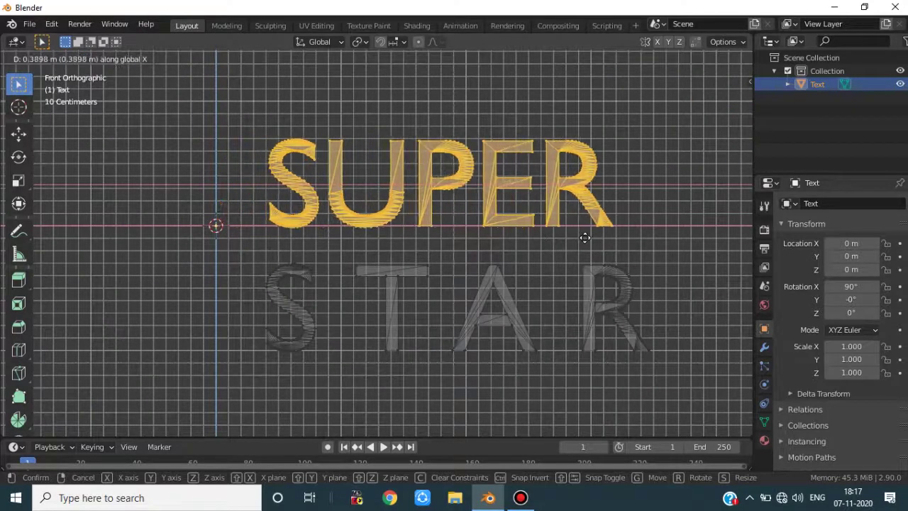
left_click(585, 237)
Step: Select the letter S of SUPER and move it left along the X axis to line up with the vertical axis line
left_click_drag(186, 97, 321, 241)
key("g")
key("x")
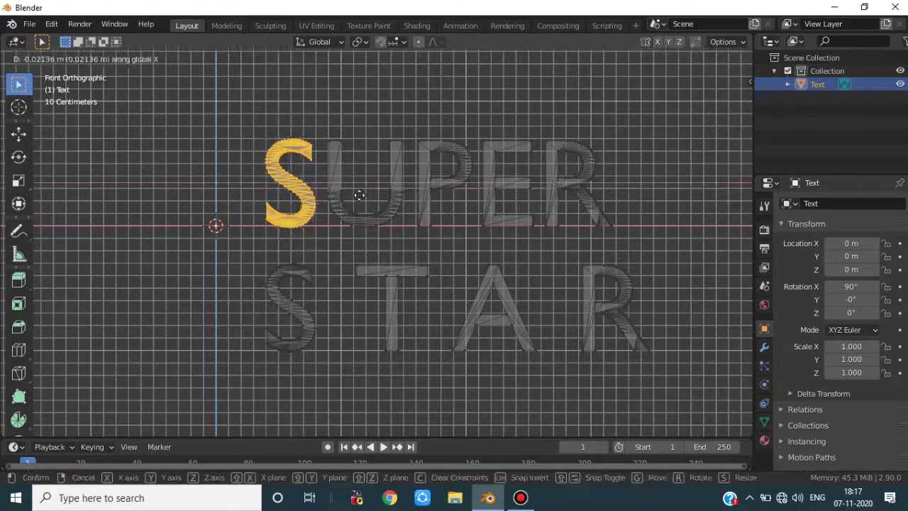
left_click(326, 194)
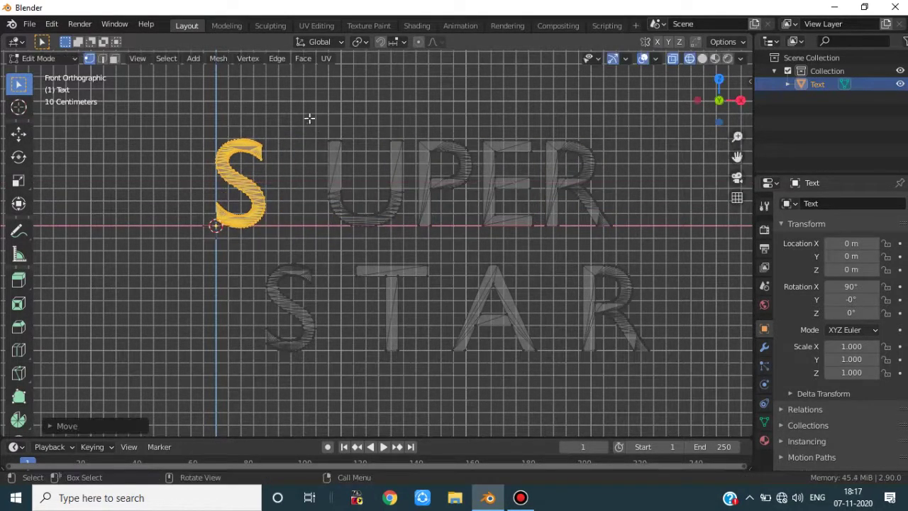
Step: Select the letter U of SUPER and move it left along the X axis, closer to the S
left_click_drag(312, 114, 409, 243)
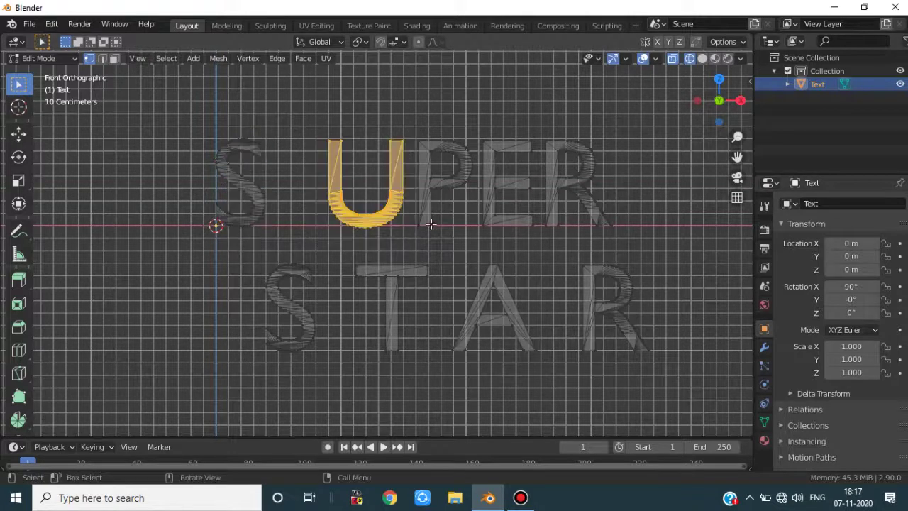
key("g")
key("x")
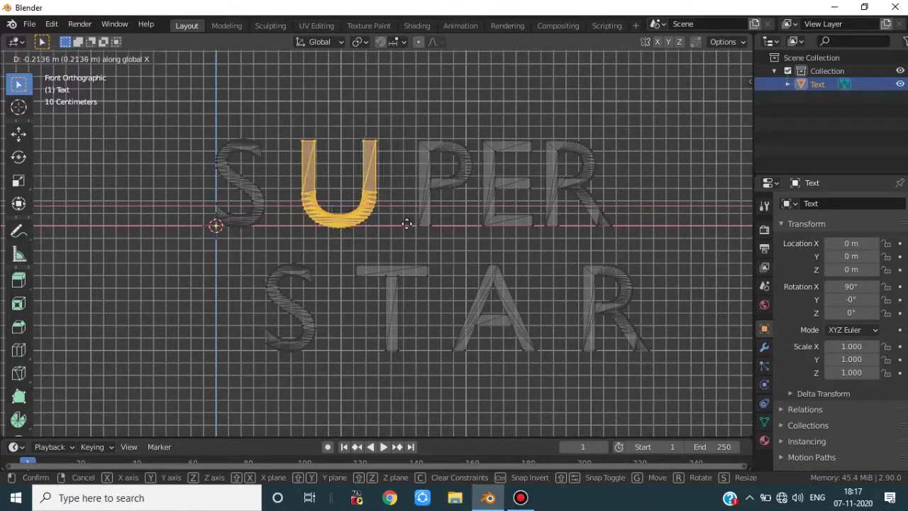
left_click(395, 205)
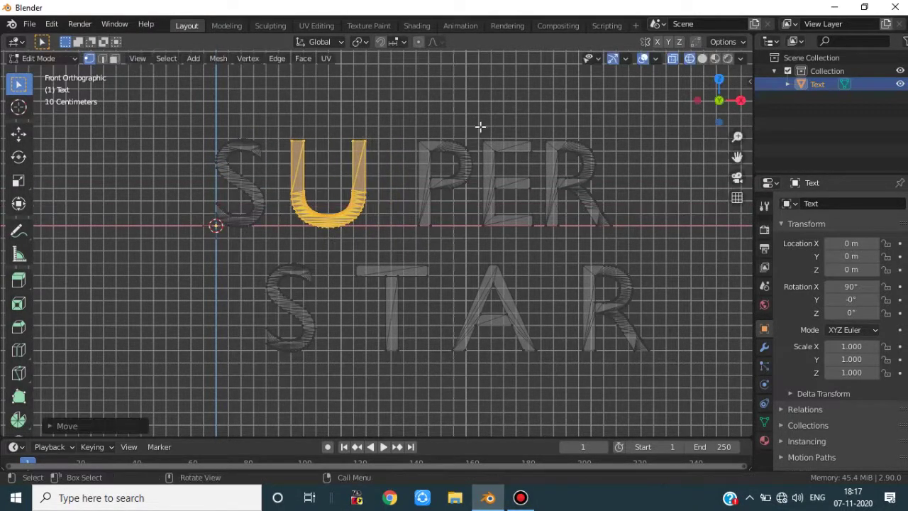
Step: Select the letter P of SUPER and shift it slightly left along the X axis, away from the E
left_click_drag(408, 124, 474, 243)
key("g")
key("x")
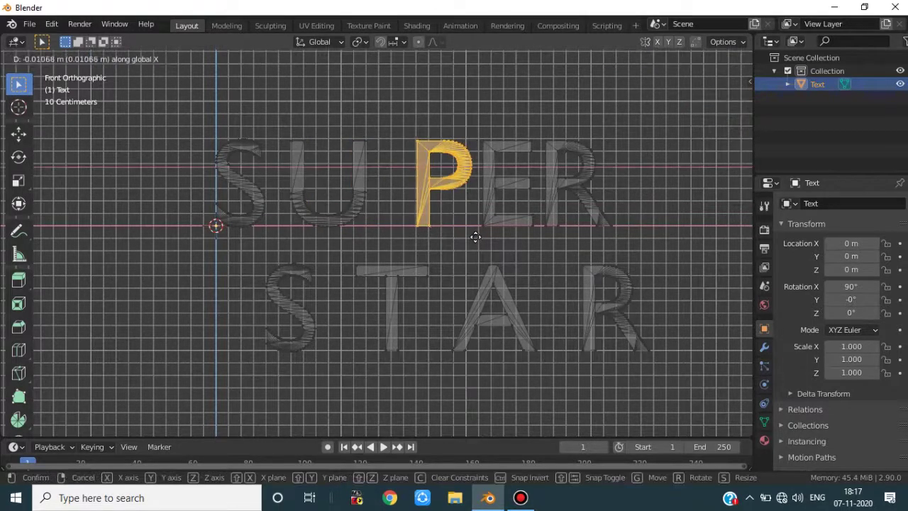
left_click(463, 170)
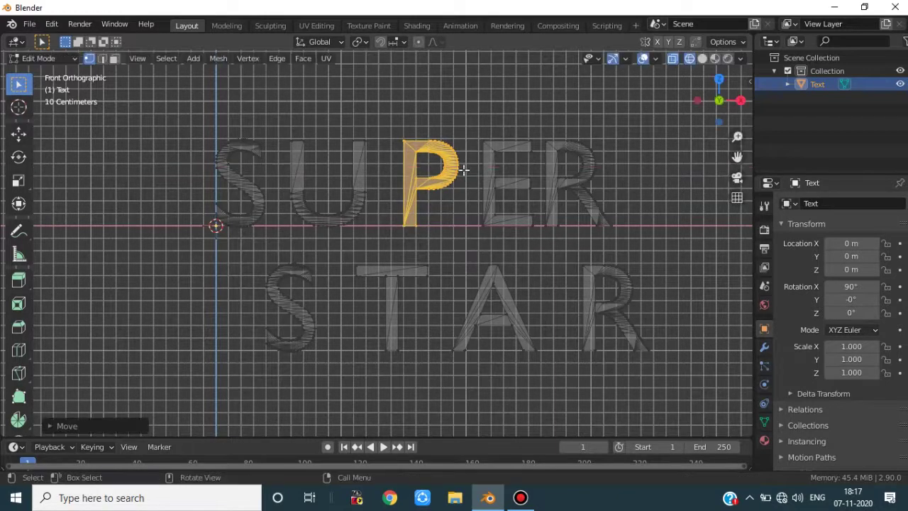
Step: Select the letter R of SUPER and move it right along the X axis to widen its gap from the E
left_click_drag(539, 115, 651, 241)
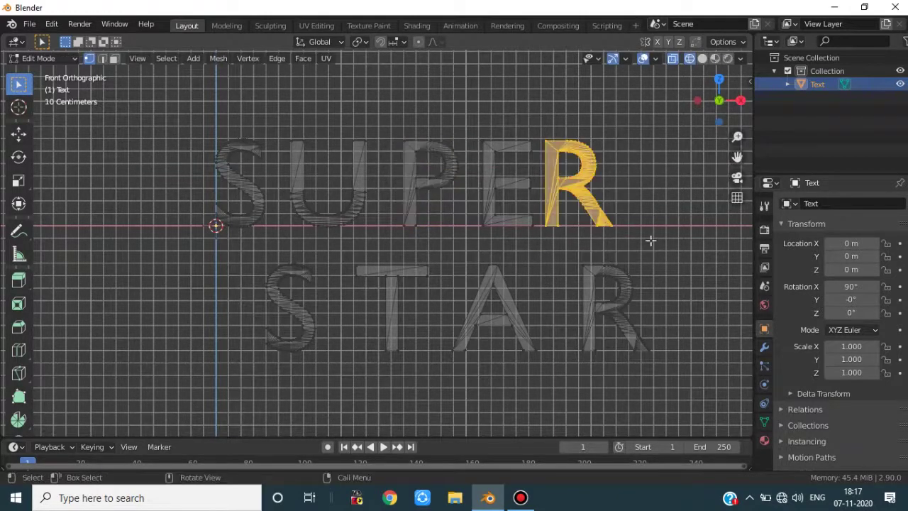
key("g")
key("x")
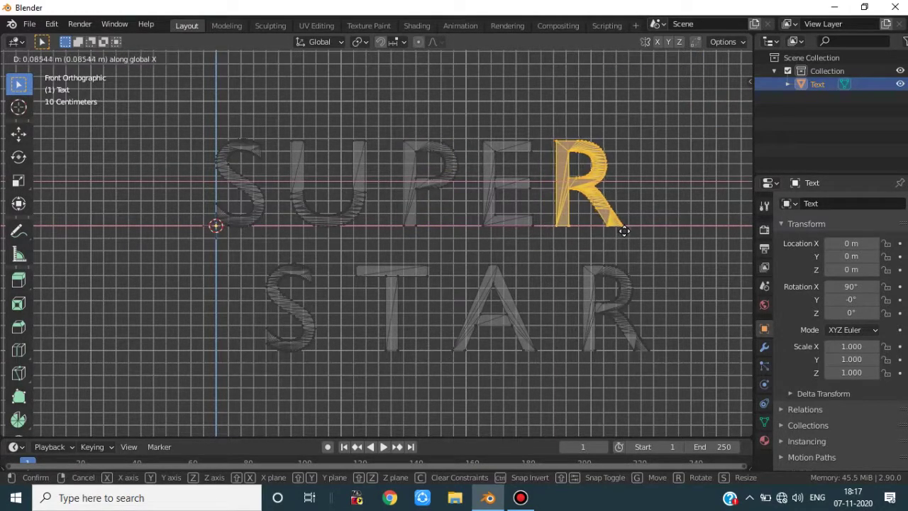
left_click(629, 230)
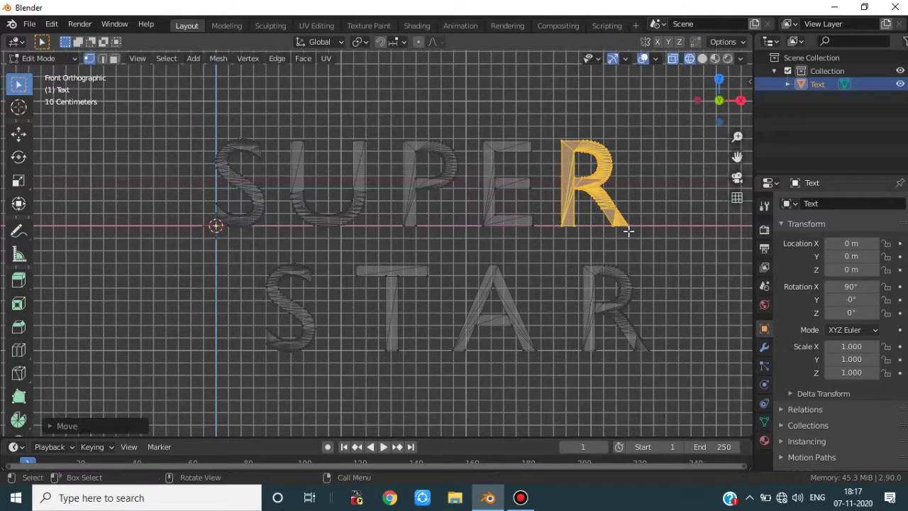
Step: Select the letter T of STAR and move it slightly left along the X axis toward the S
scroll(560, 273, "down", 1)
middle_click_drag(553, 282, 522, 227, "shift")
scroll(320, 208, "up", 2)
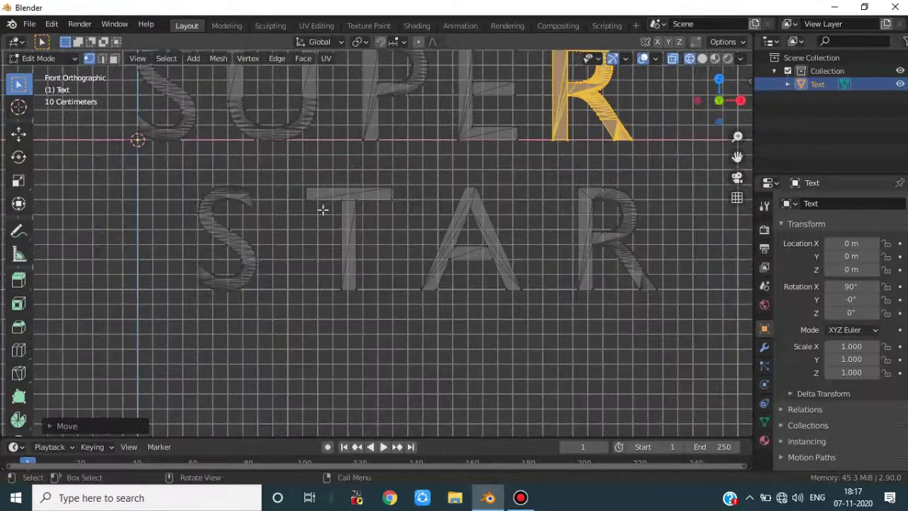
left_click_drag(309, 191, 415, 350)
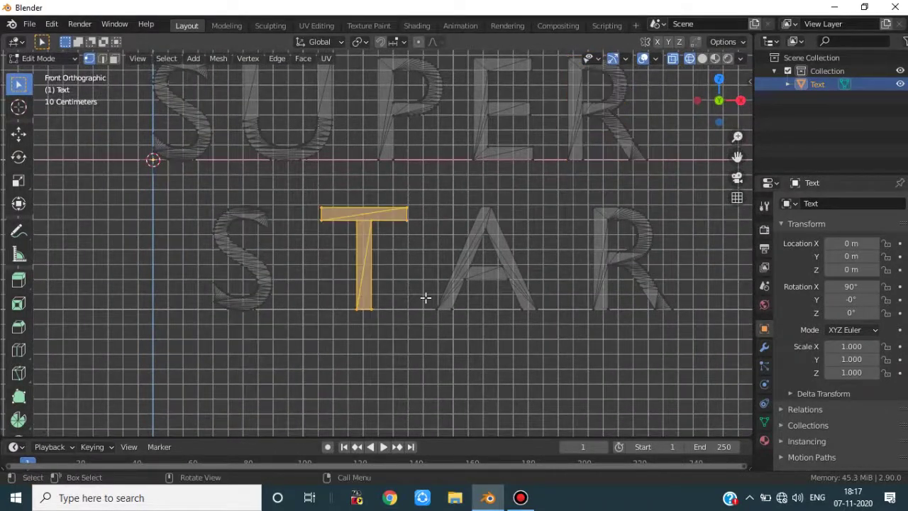
key("g")
key("x")
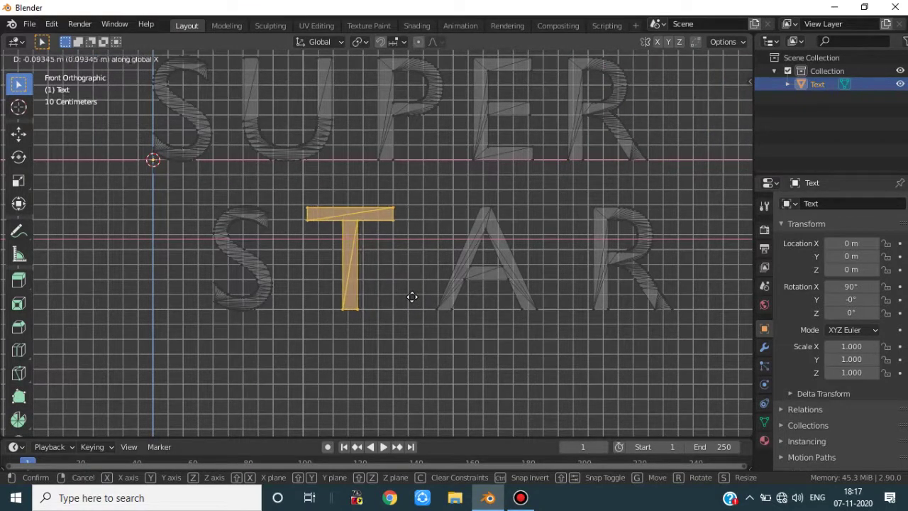
left_click(408, 297)
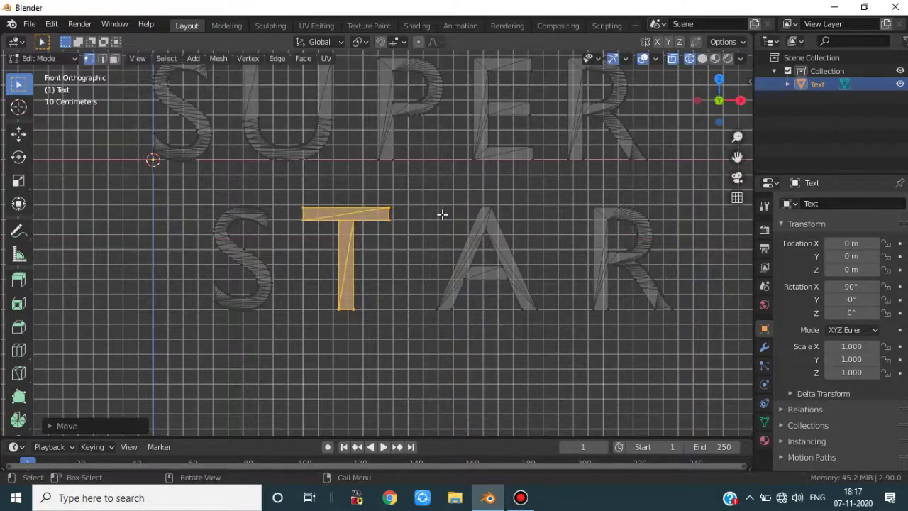
Step: Select the letter A of STAR and move it about 0.2 m left along the X axis toward the T
left_click_drag(430, 185, 543, 326)
key("g")
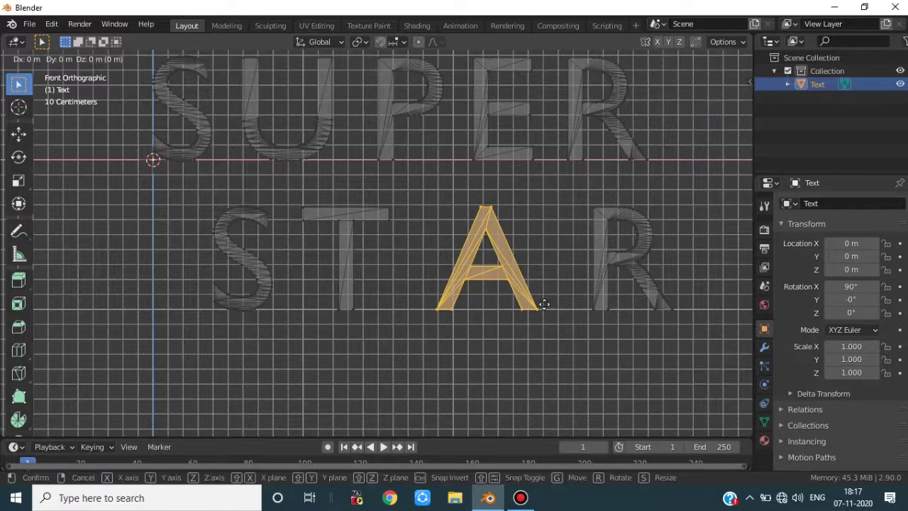
key("x")
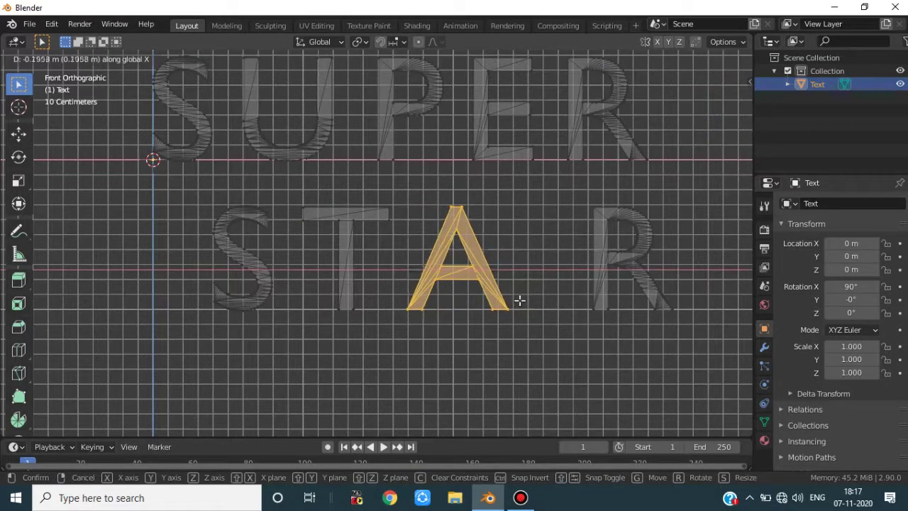
left_click(518, 301)
Step: Select the letter R of STAR and move it about 0.25 m left along the X axis toward the A
left_click_drag(571, 181, 694, 358)
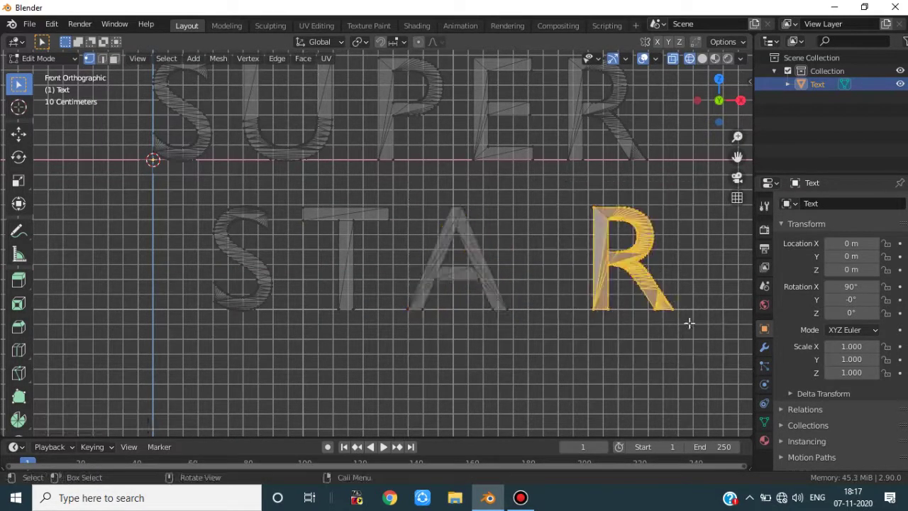
key("g")
key("x")
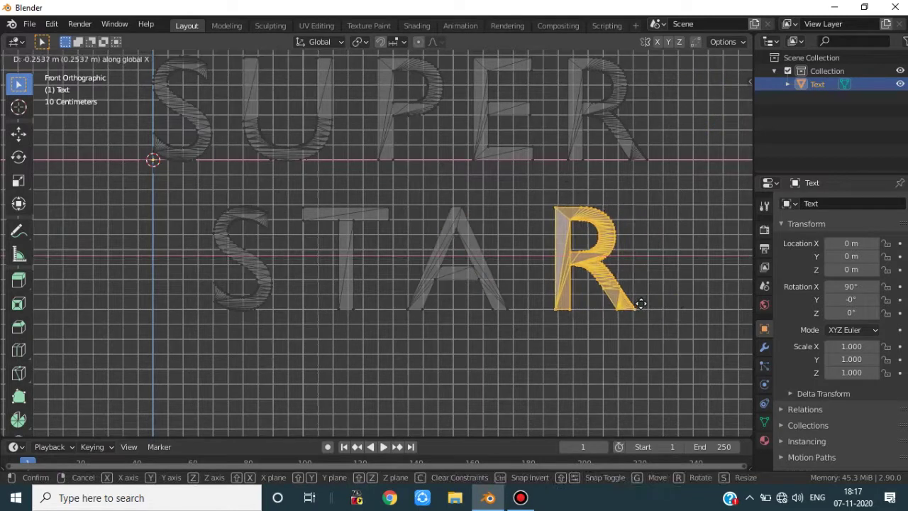
left_click(640, 304)
Step: Select the whole word STAR, shift it slightly left along the X axis to center it under SUPER, and deselect it
left_click_drag(202, 181, 622, 329)
key("g")
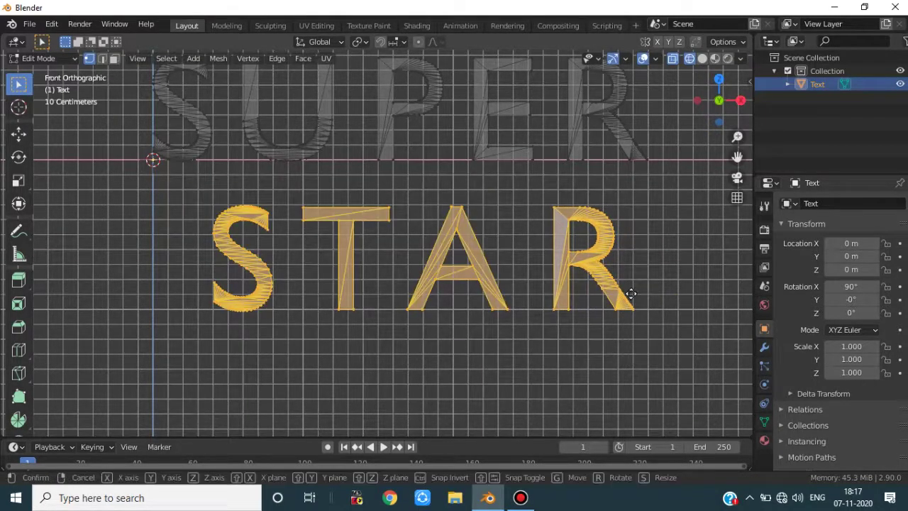
key("x")
left_click(641, 279)
left_click(641, 279)
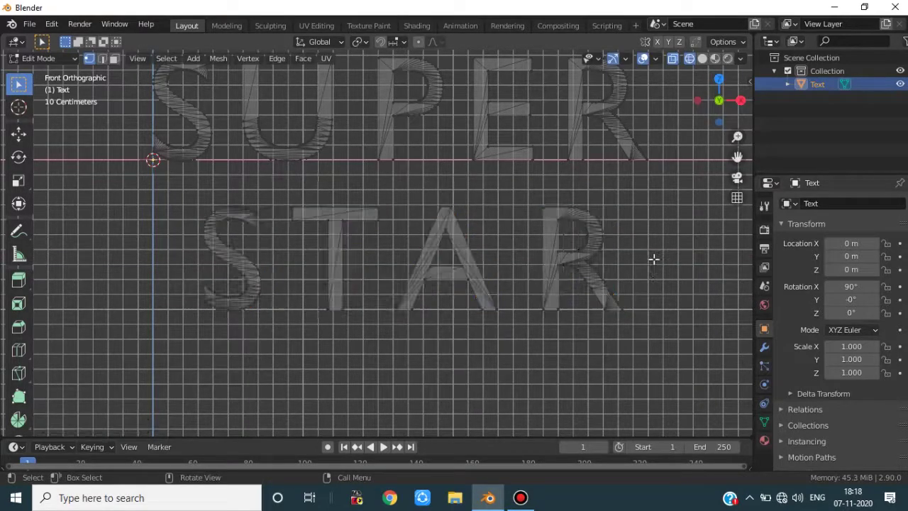
Step: Return to Object Mode, deselect the text mesh, and switch the viewport to solid shading
scroll(654, 260, "down", 4)
key("Tab")
left_click(555, 239)
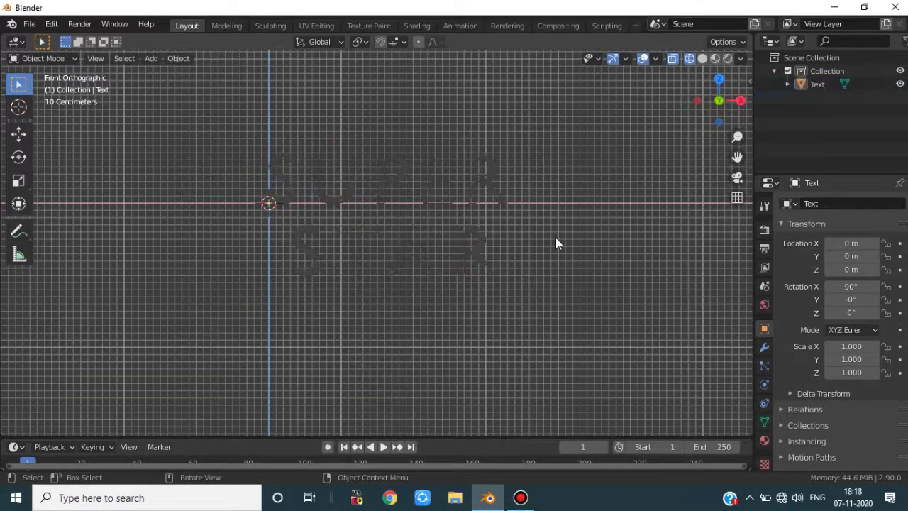
scroll(554, 238, "up", 4)
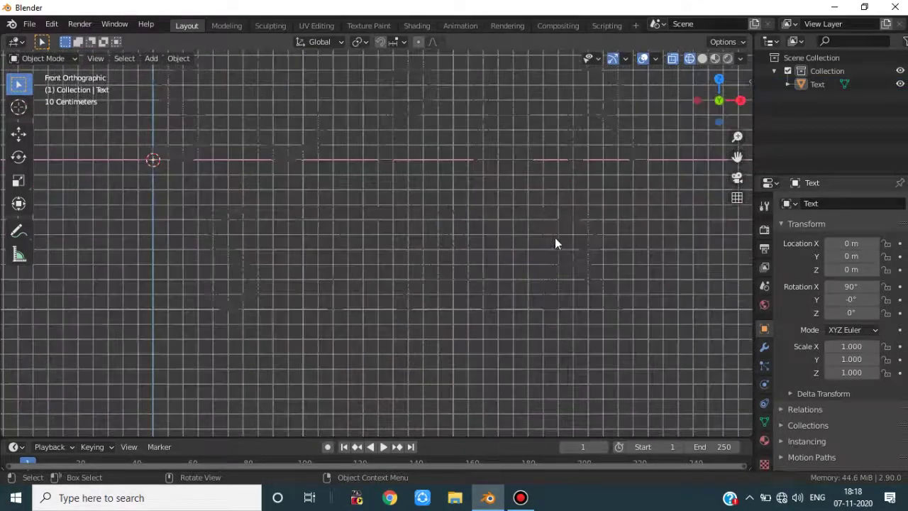
left_click(702, 59)
scroll(458, 238, "down", 2)
scroll(458, 239, "up", 2)
middle_click_drag(459, 239, 446, 306, "shift")
scroll(446, 306, "up", 3)
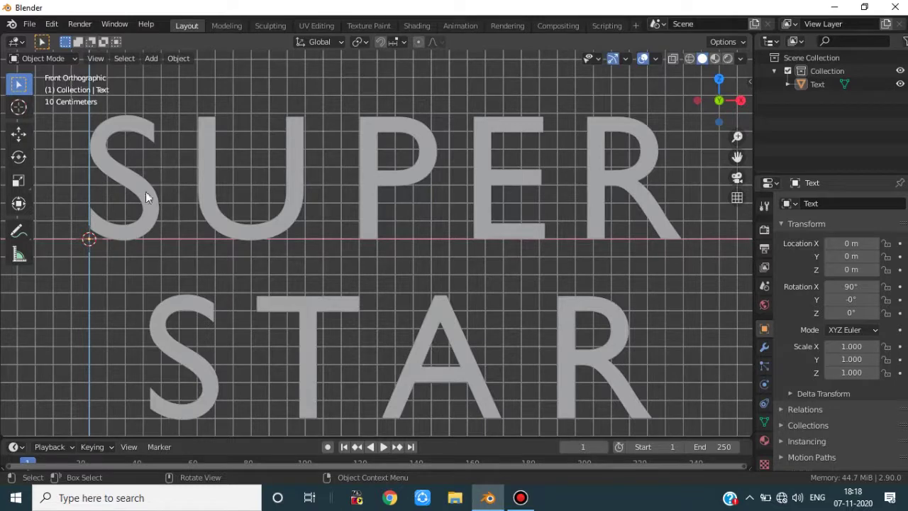
Step: Add a mesh circle at the 3D cursor and rotate it 90° around the X axis to face the front view
key("shift+a")
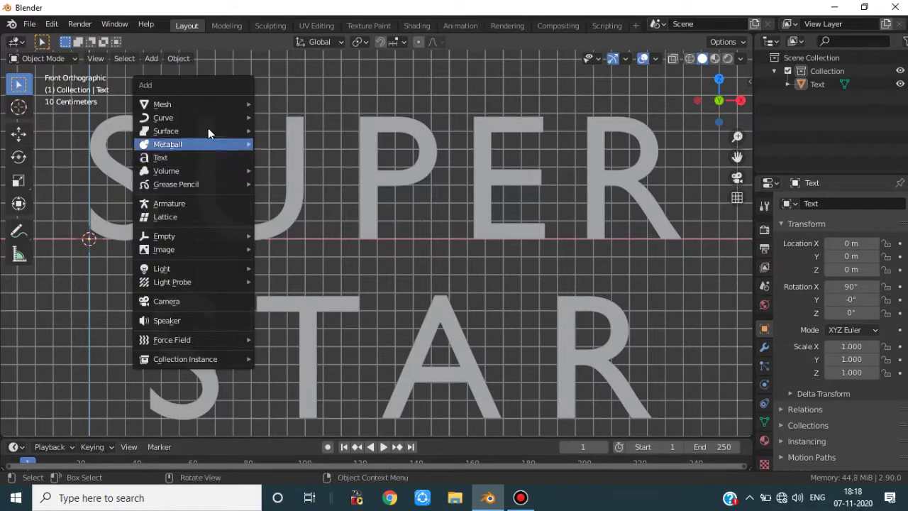
mouse_move(212, 105)
left_click(290, 132)
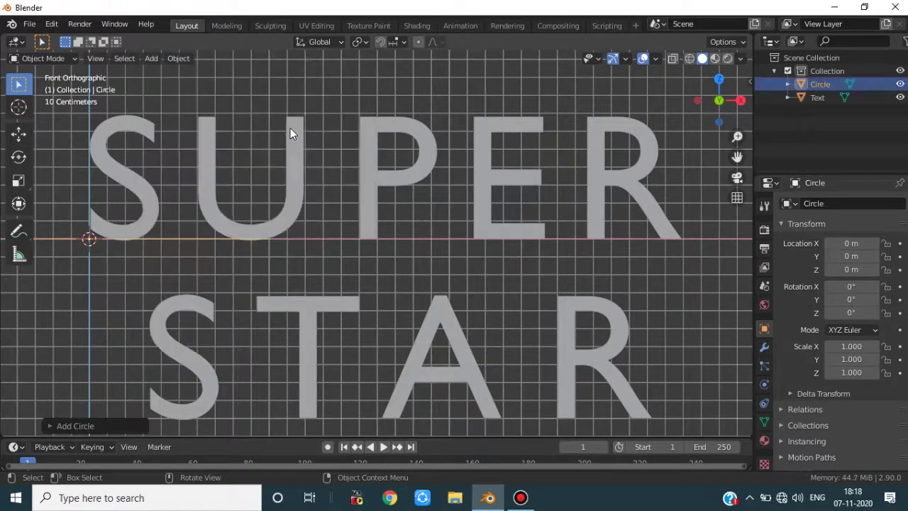
scroll(346, 272, "down", 3)
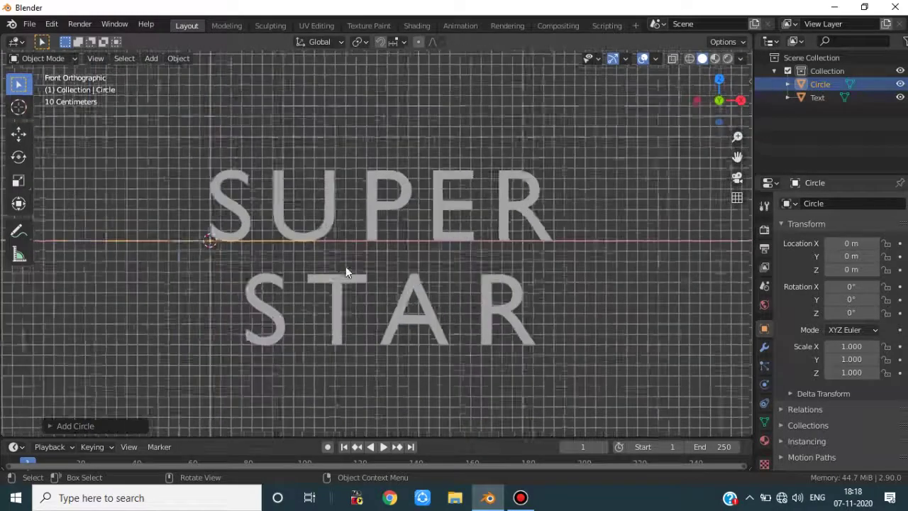
scroll(345, 266, "up", 1)
type("rx")
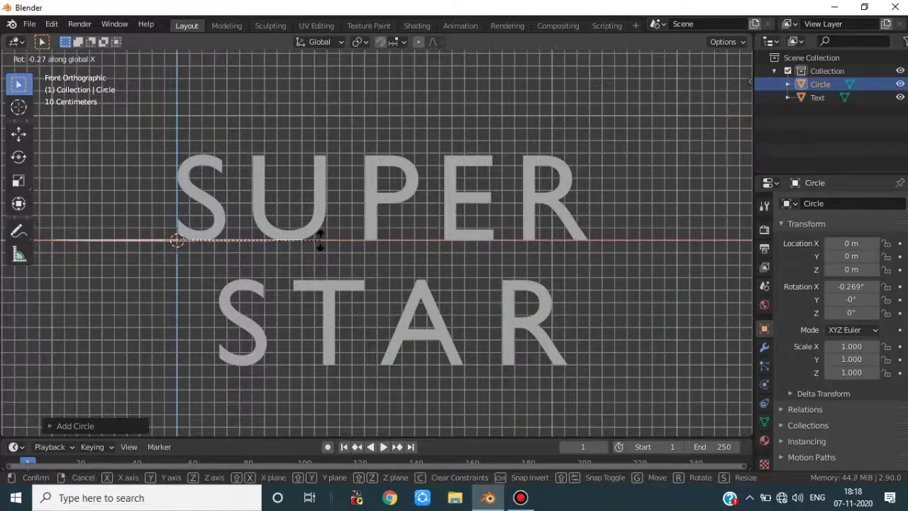
type("90")
key("Return")
Step: Scale the circle down uniformly to about 0.047
scroll(329, 260, "up", 2)
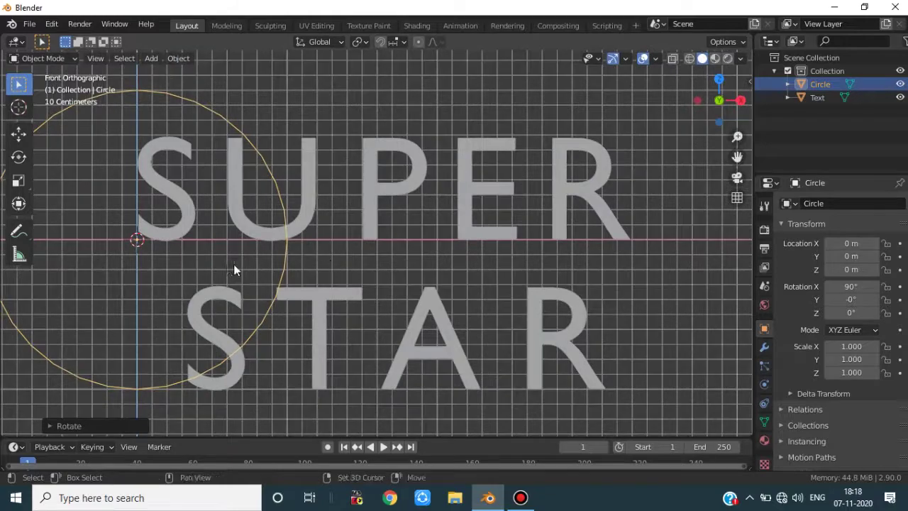
middle_click_drag(234, 273, 354, 287, "shift")
key("s")
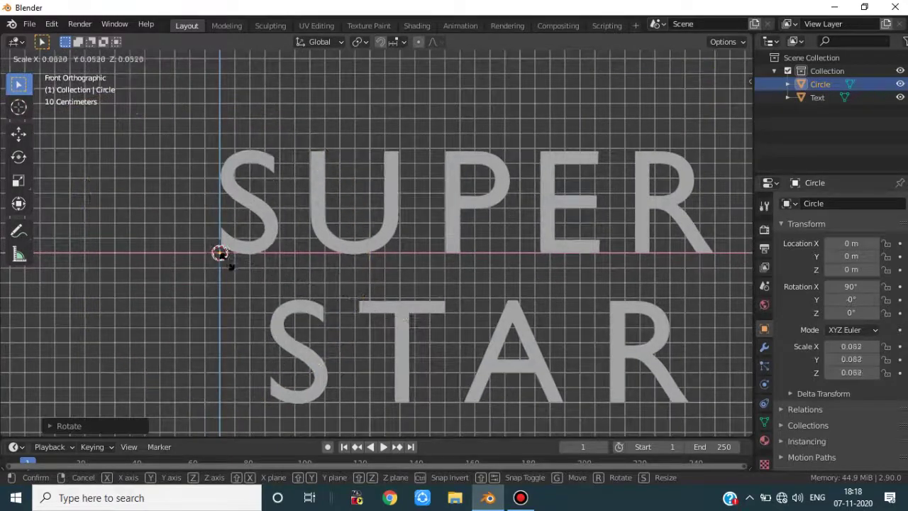
left_click(228, 260)
Step: Move the circle from the 3D cursor onto the lower-left end of the letter S
scroll(228, 260, "up", 7)
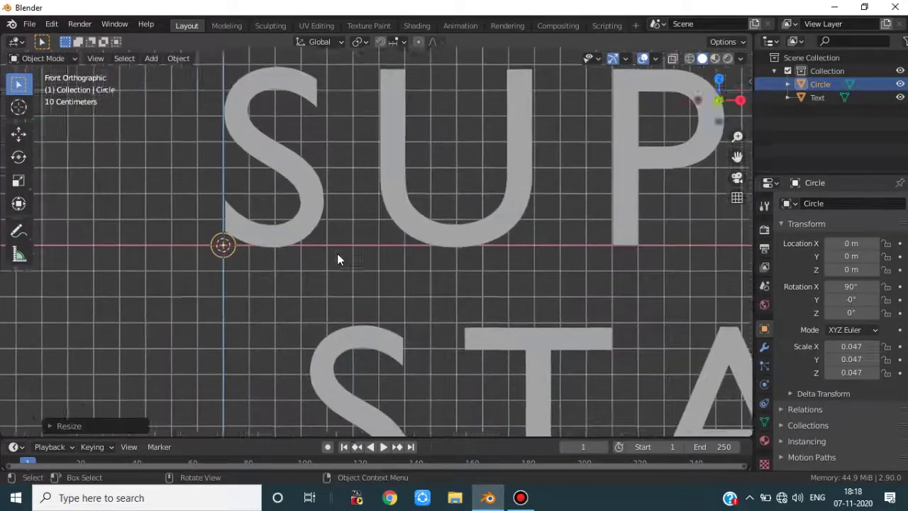
key("g")
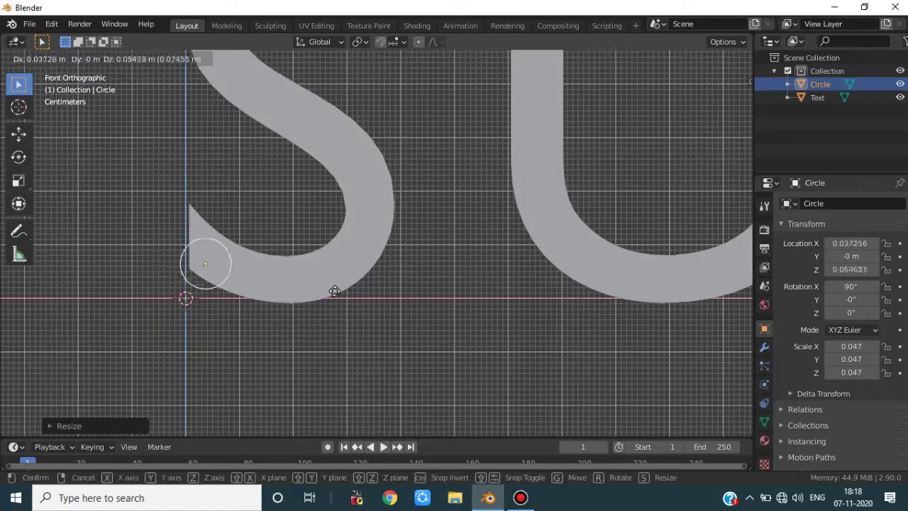
left_click(331, 281)
Step: Scale the circle down to about 0.031 and fine-tune its position so it fits within the stroke of the S
key("s")
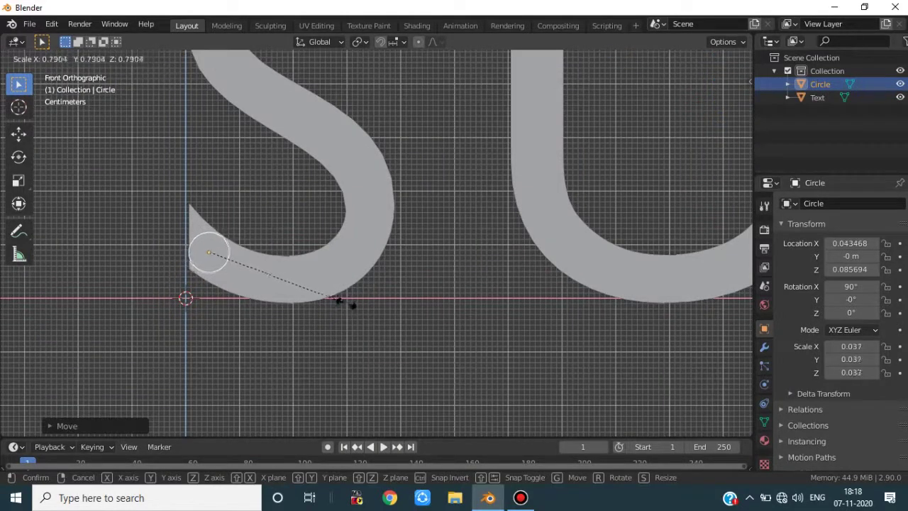
left_click(319, 298)
key("g")
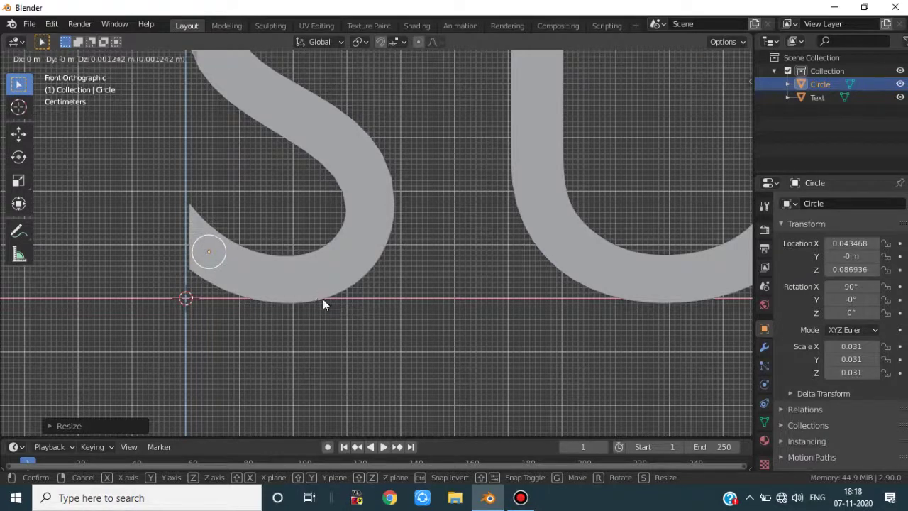
left_click(322, 299)
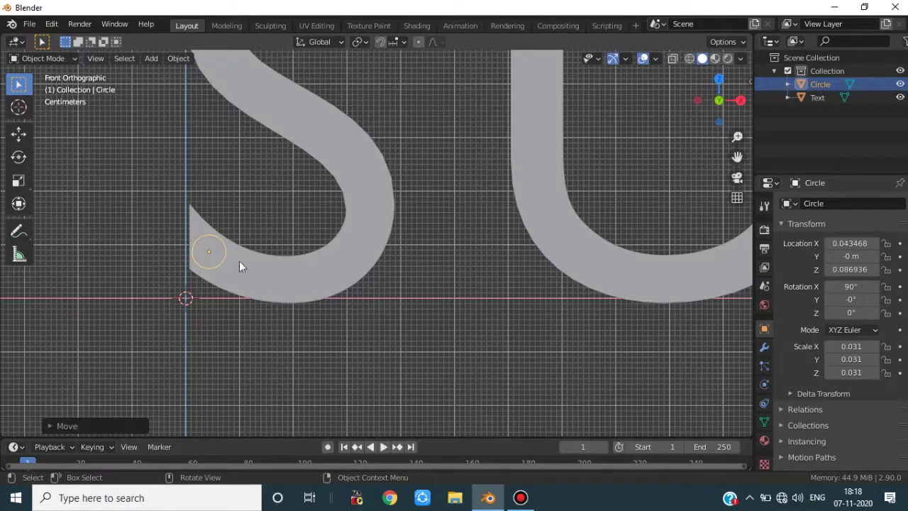
key("g")
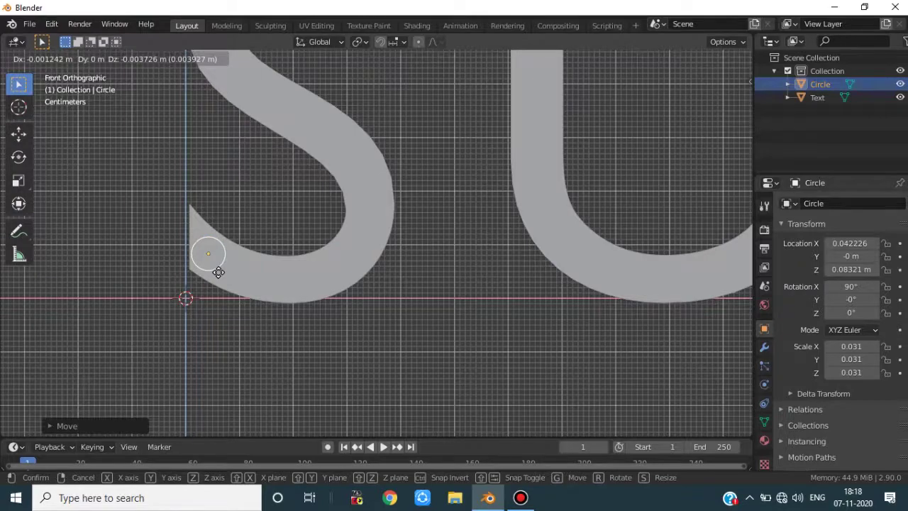
left_click(218, 273)
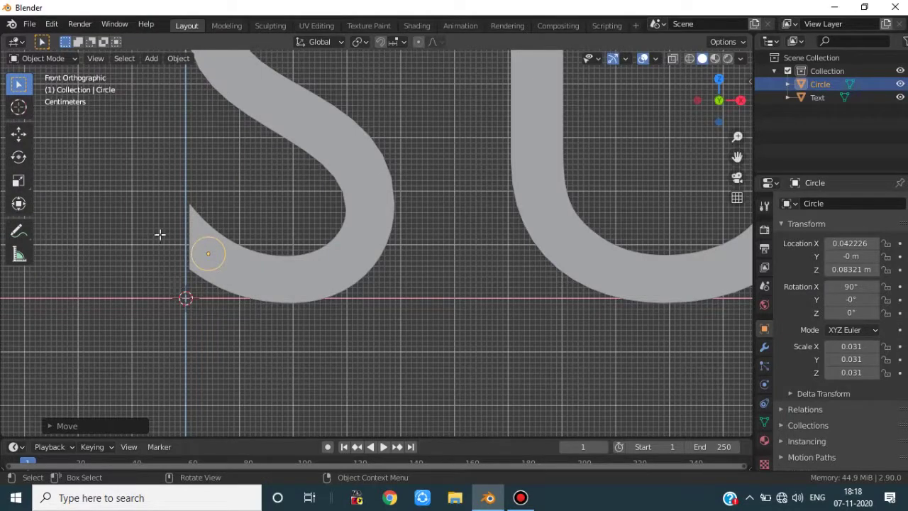
Step: In Edit Mode, move the circle's geometry about 0.015 m forward along negative Y, in front of the letters, and return to front view
key("Tab")
middle_click_drag(160, 234, 282, 264)
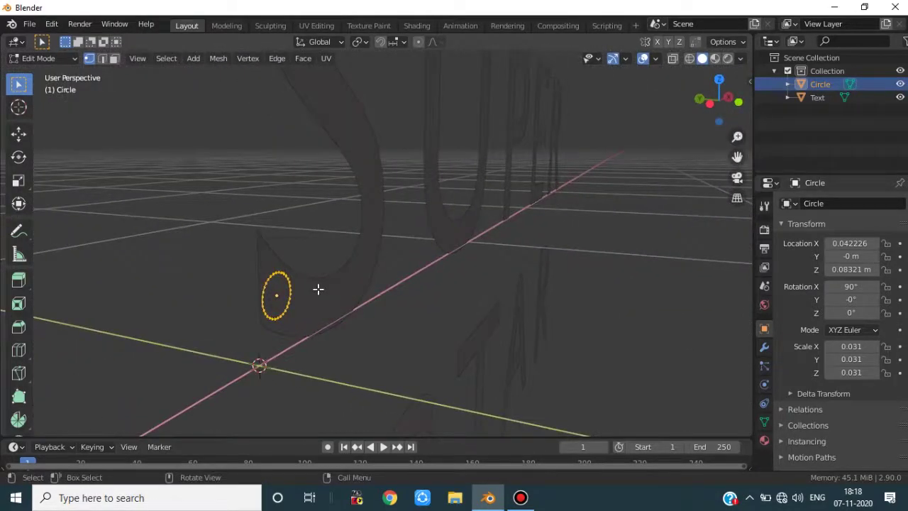
key("g")
key("y")
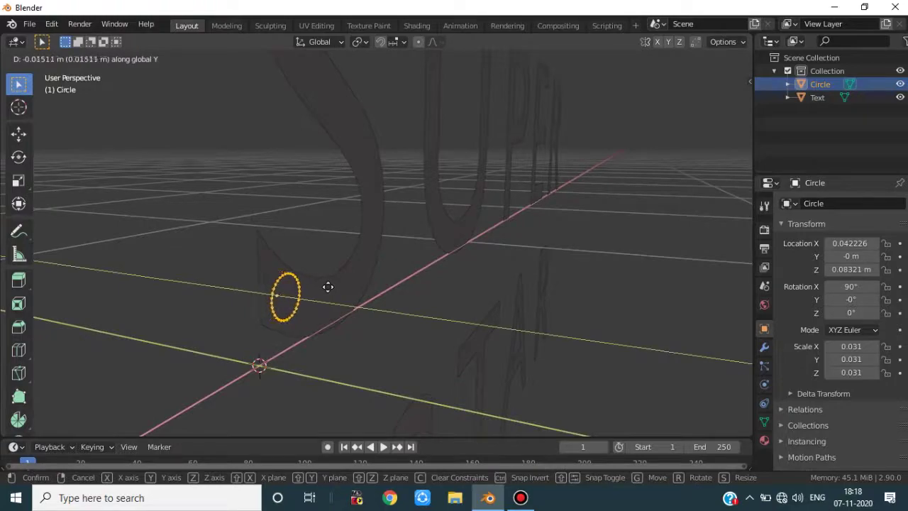
left_click(328, 287)
key("KP_1")
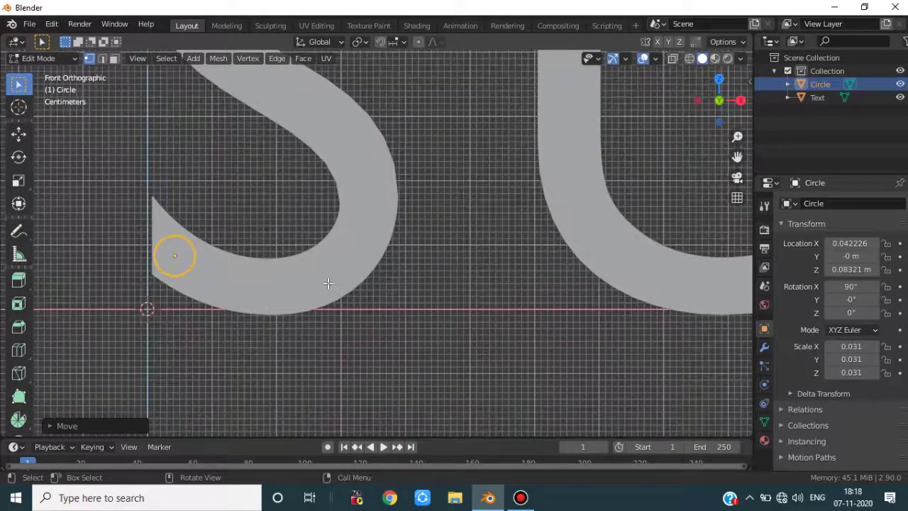
Step: Open the circle's modifier settings and look through the available modifiers
scroll(287, 265, "down", 6)
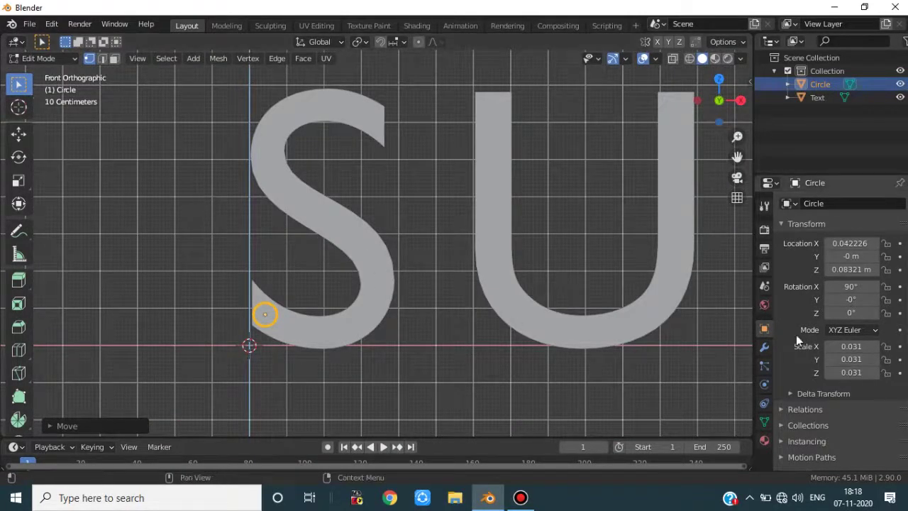
left_click(764, 347)
left_click(802, 204)
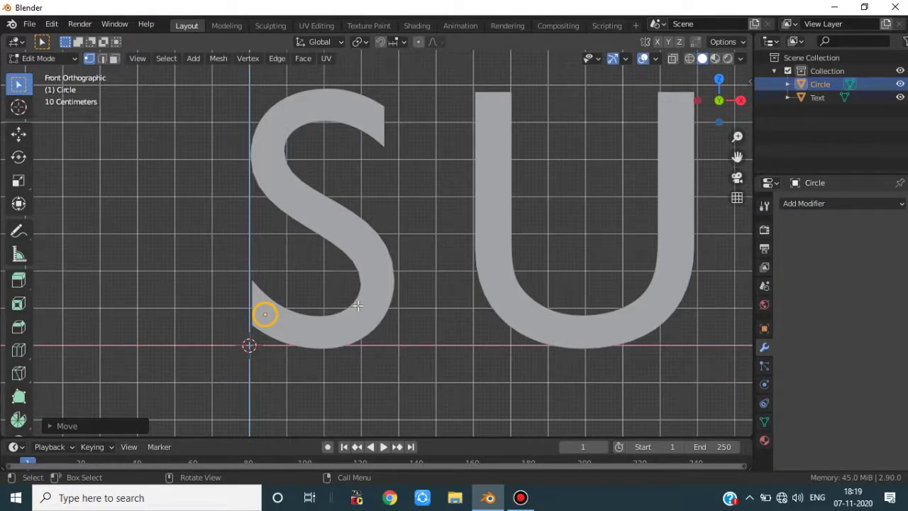
Step: Move the circle object to the upper-right end of the S, then enter Edit Mode and fill the circle with a face
key("Tab")
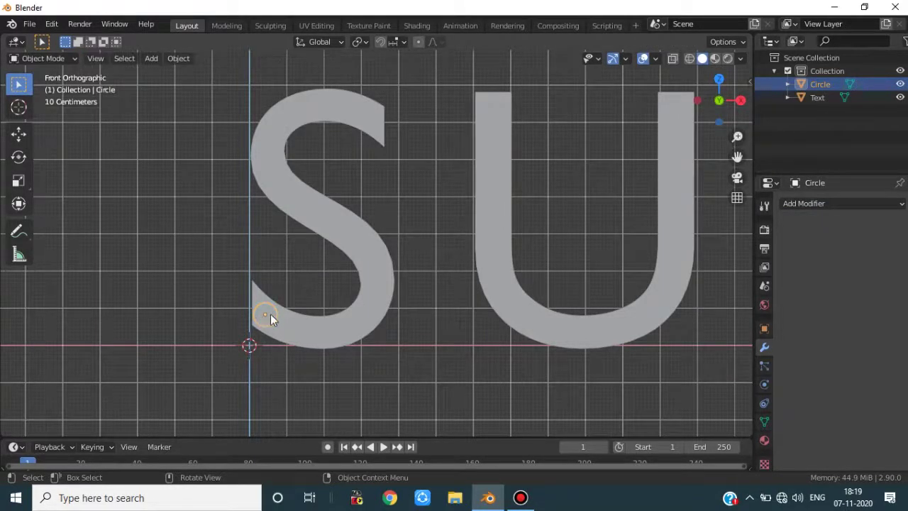
left_click_drag(270, 319, 394, 125)
key("Tab")
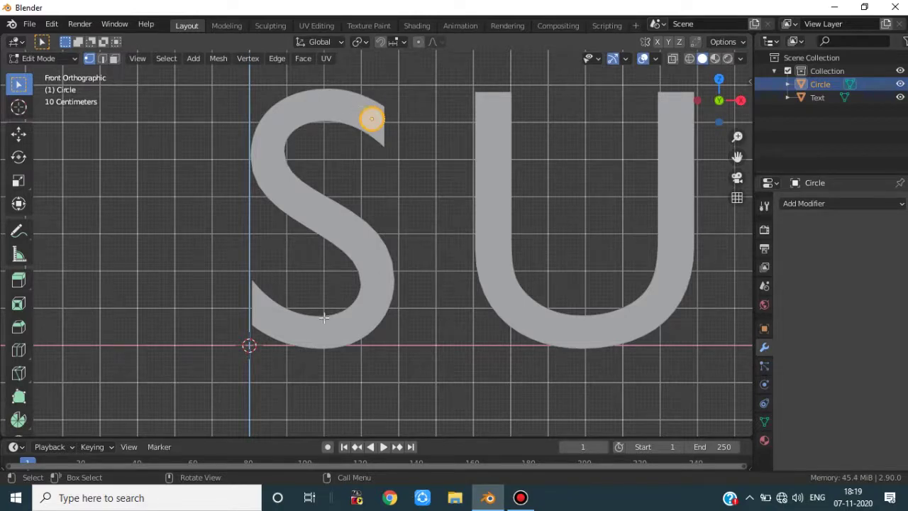
middle_click_drag(431, 168, 435, 203, "shift")
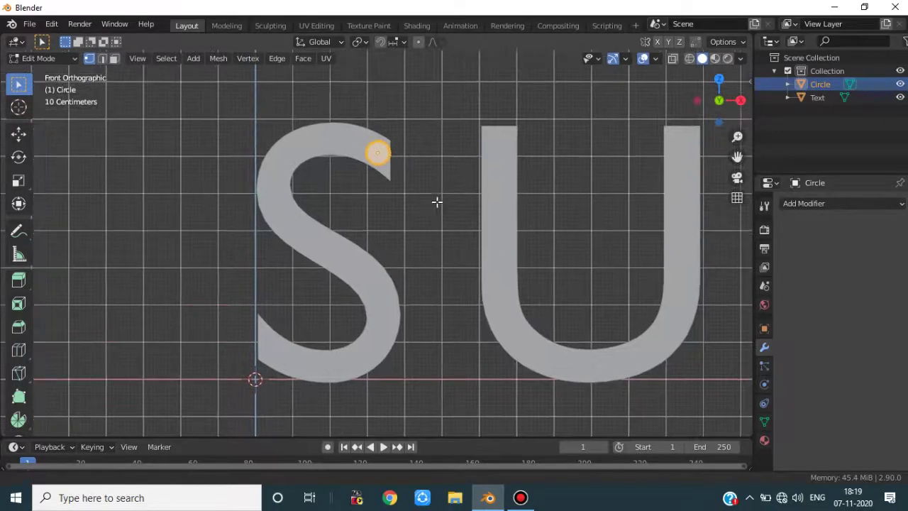
Step: Duplicate the circle five times in sequence around the upper curve of the S, within the same mesh
key("g")
left_click(409, 193)
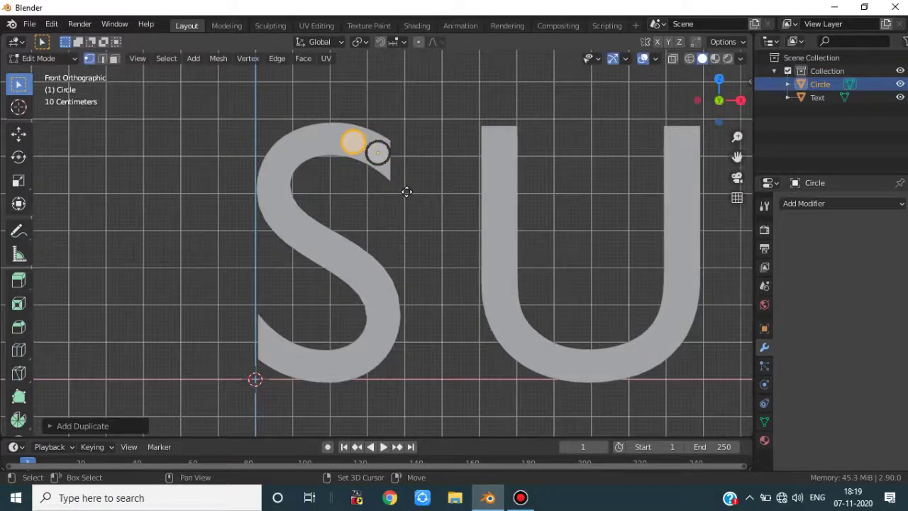
key("shift+d")
left_click(386, 185)
key("shift+d")
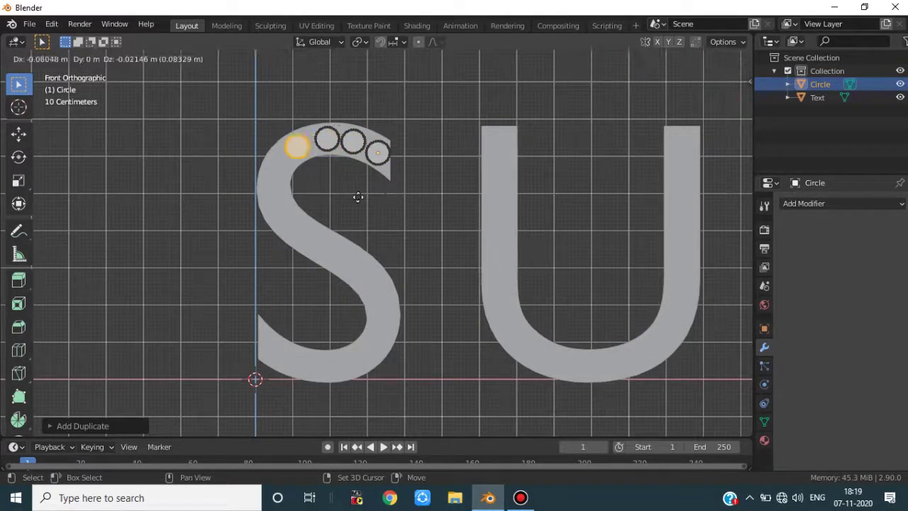
left_click(361, 198)
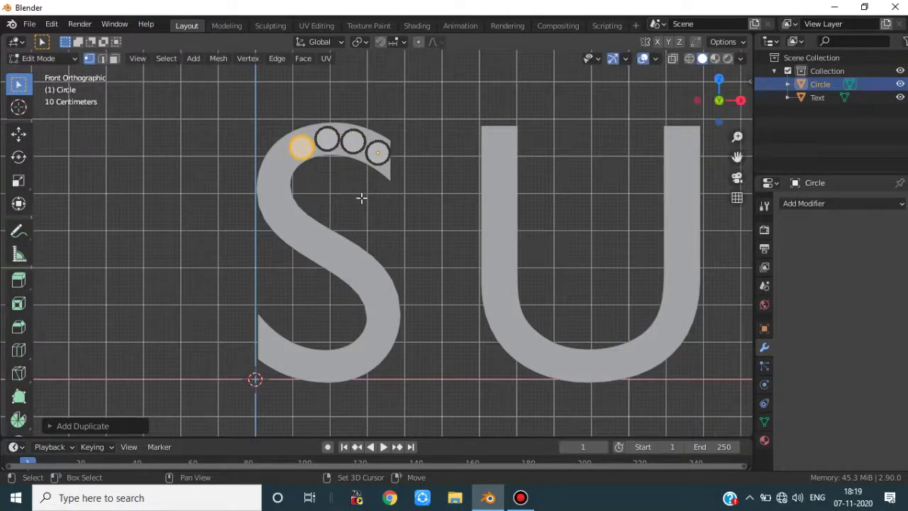
key("shift+d")
left_click(338, 217)
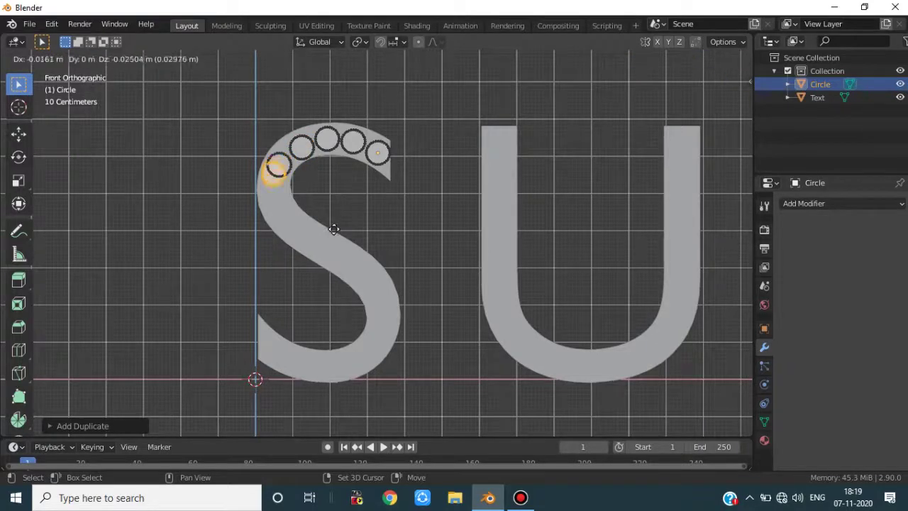
key("shift+d")
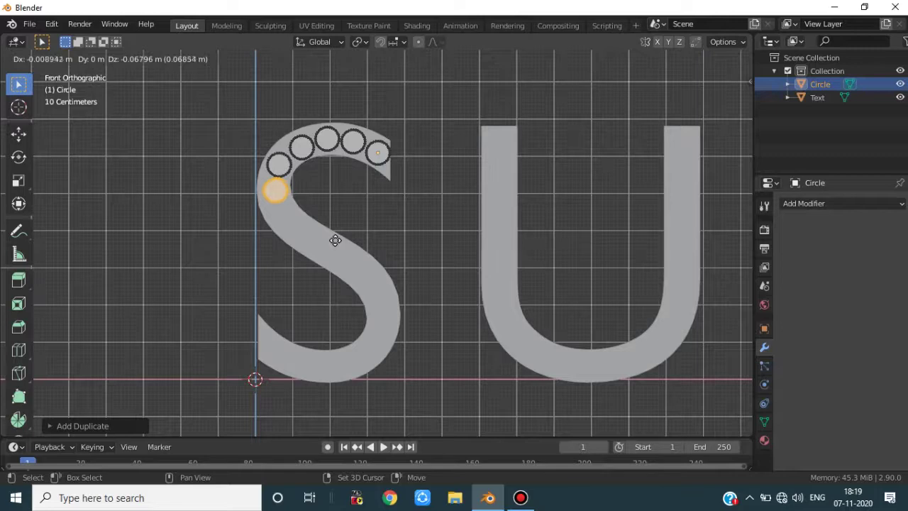
left_click(333, 241)
Step: Continue the row with five more circle duplicates down the diagonal middle stroke of the S
key("shift+d")
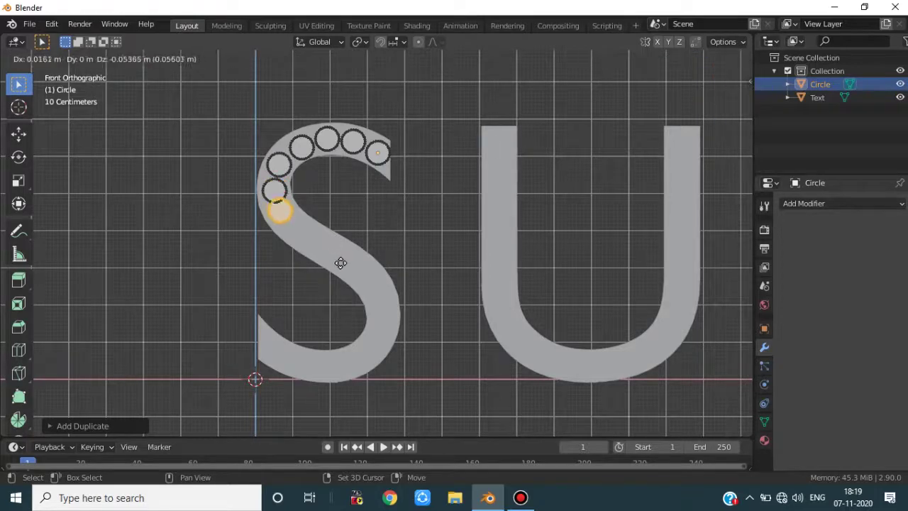
left_click(344, 264)
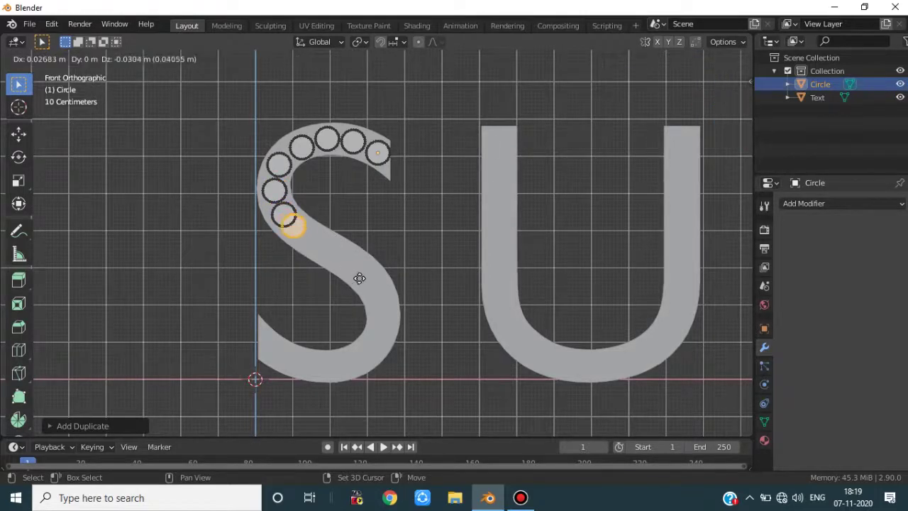
key("shift+d")
left_click(363, 283)
key("shift+d")
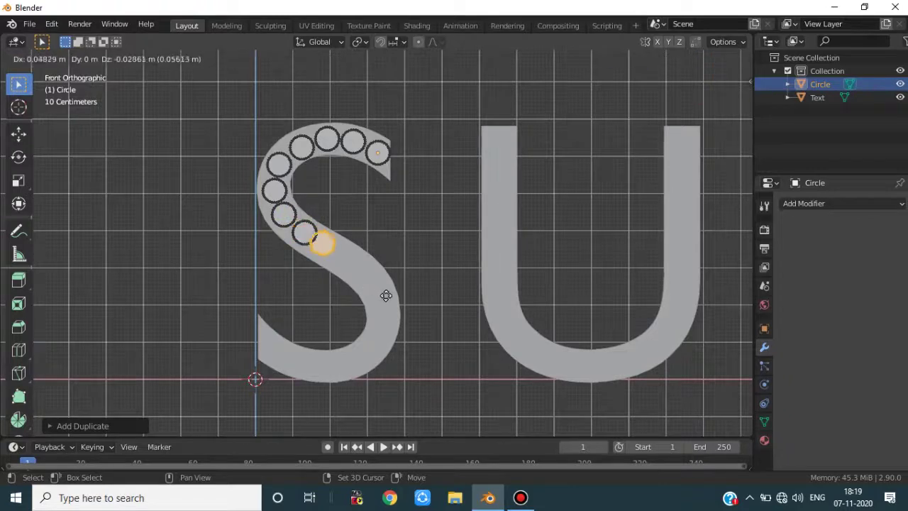
left_click(414, 314)
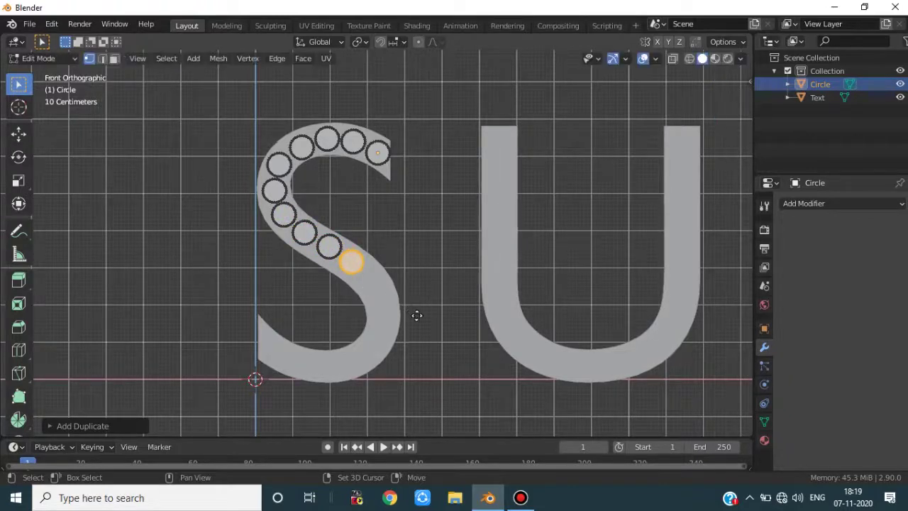
key("shift+d")
left_click(432, 329)
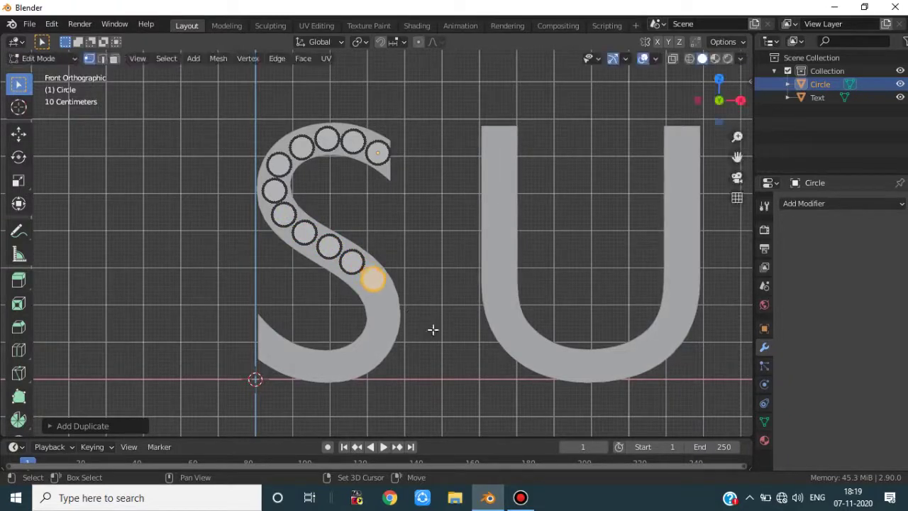
Step: Complete the row with seven circle duplicates around the lower curve of the S to its lower-left end
key("shift+d")
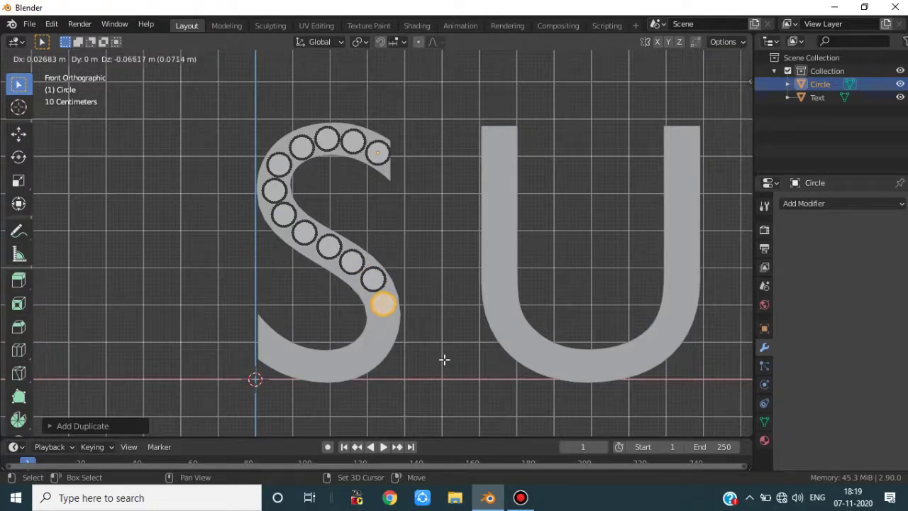
left_click(443, 360)
key("shift+d")
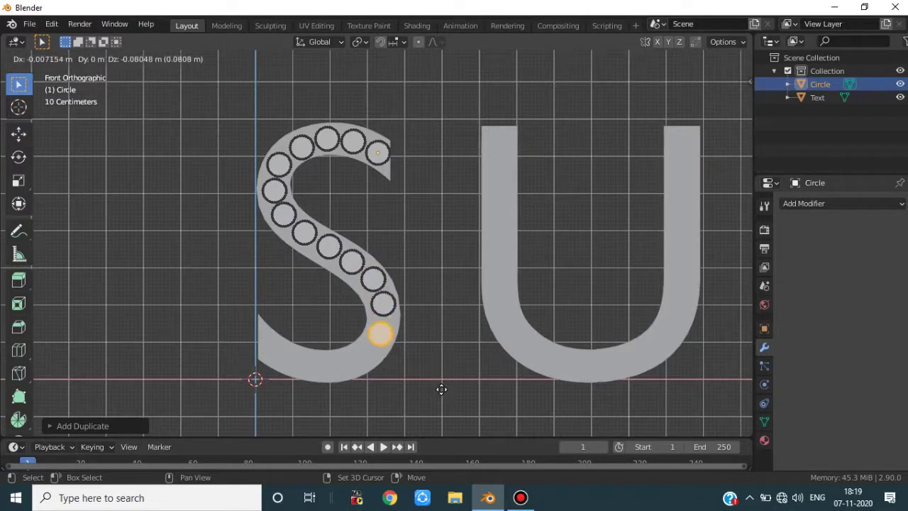
left_click(440, 389)
key("shift+d")
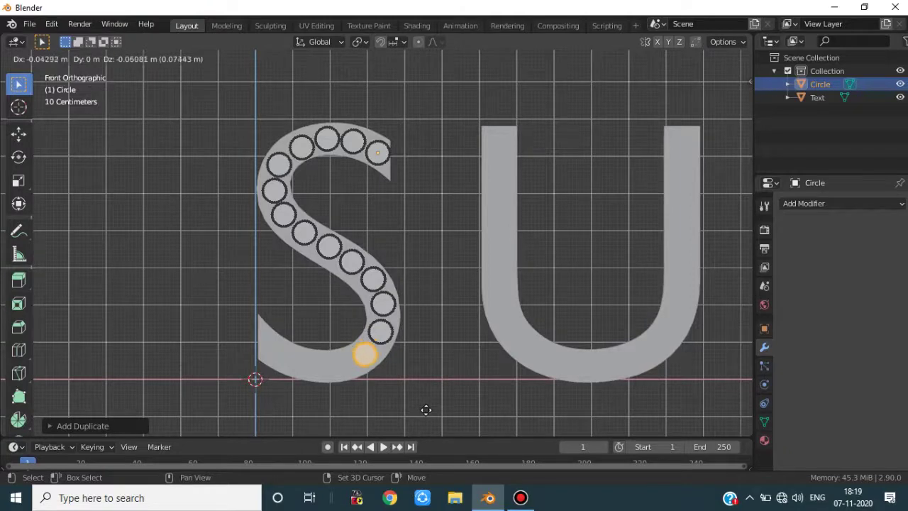
left_click(426, 410)
key("shift+d")
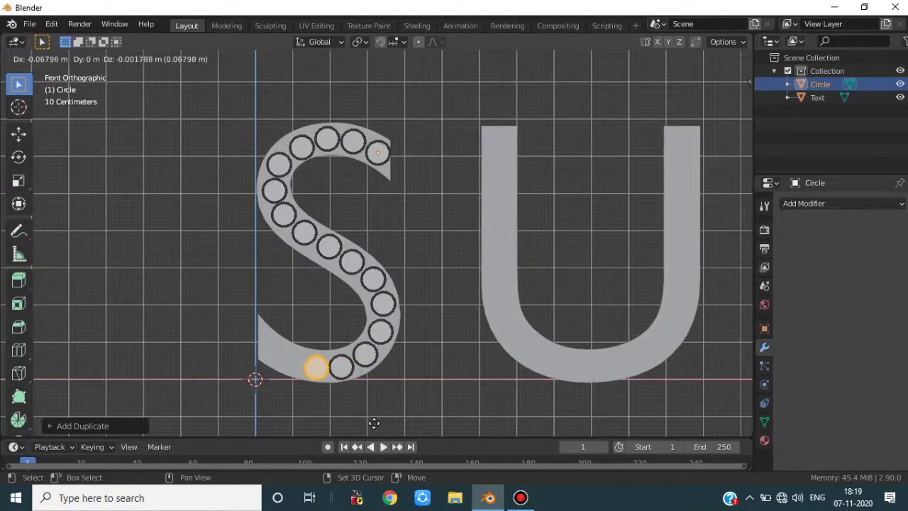
left_click(369, 423)
key("shift+d")
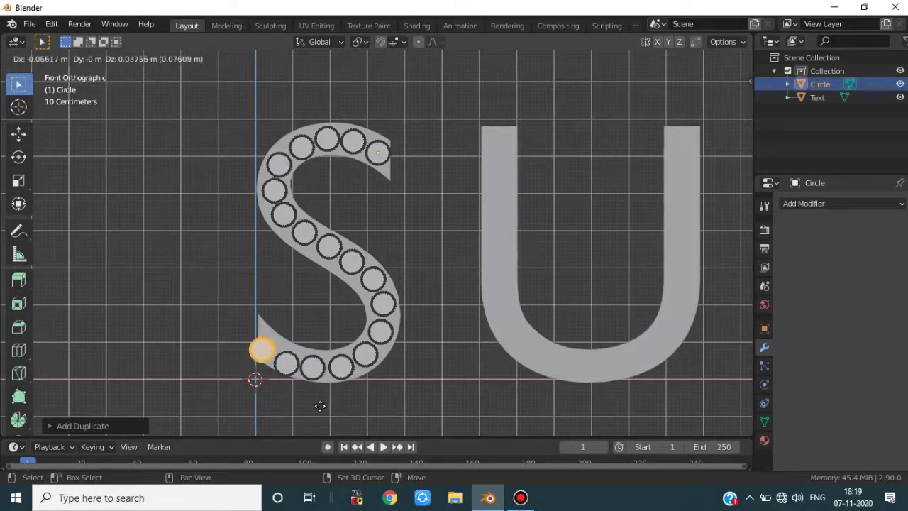
left_click(319, 405)
Step: Return to Object Mode and add a Build modifier to the circle dots object
scroll(419, 203, "down", 2)
scroll(419, 205, "up", 3)
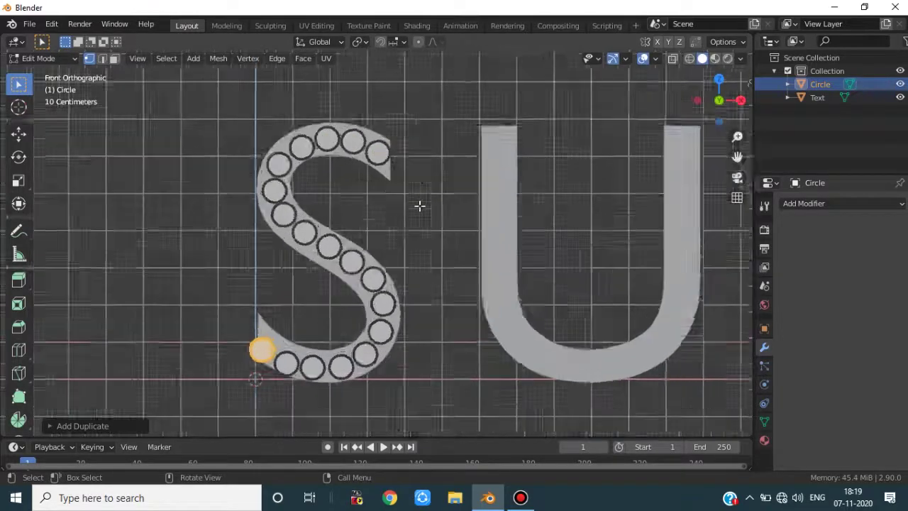
key("Tab")
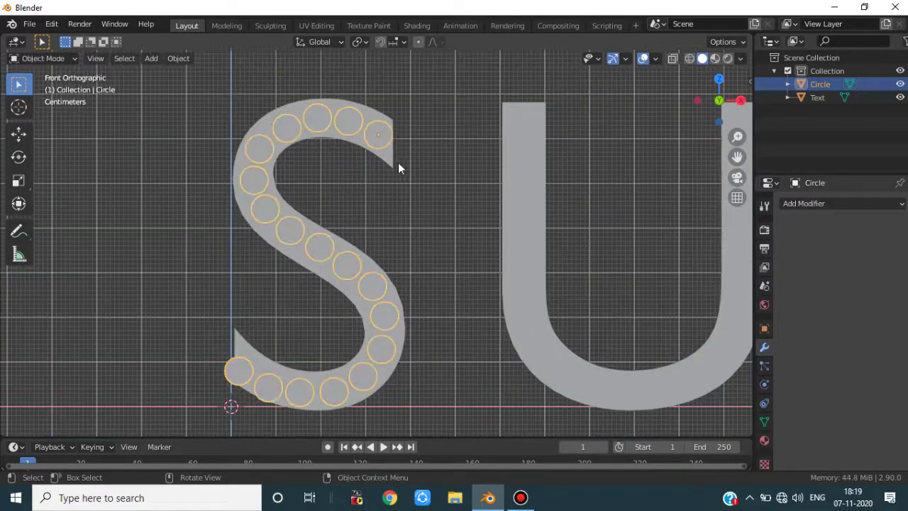
left_click(378, 118)
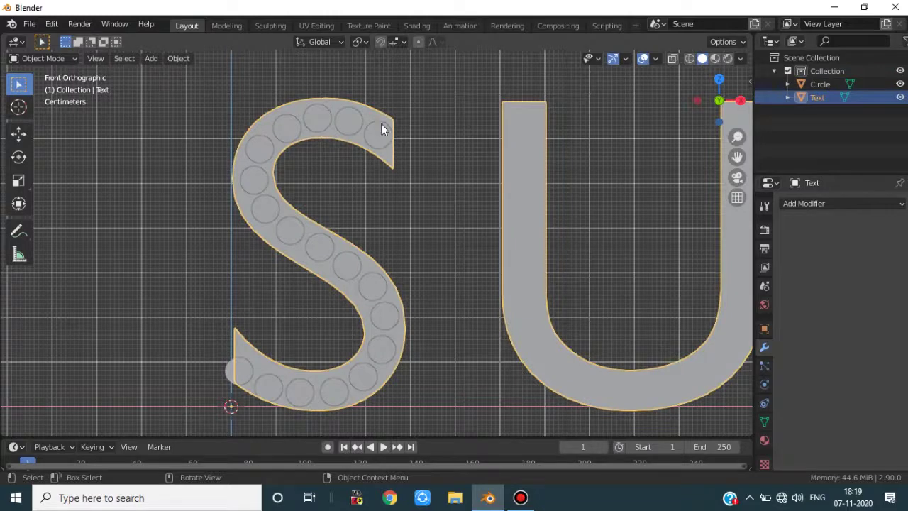
left_click(380, 123)
left_click(860, 203)
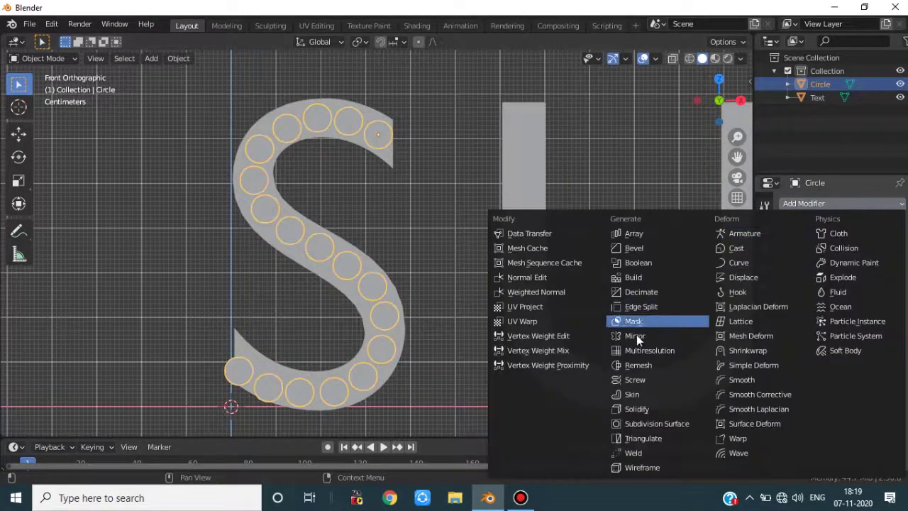
left_click(633, 277)
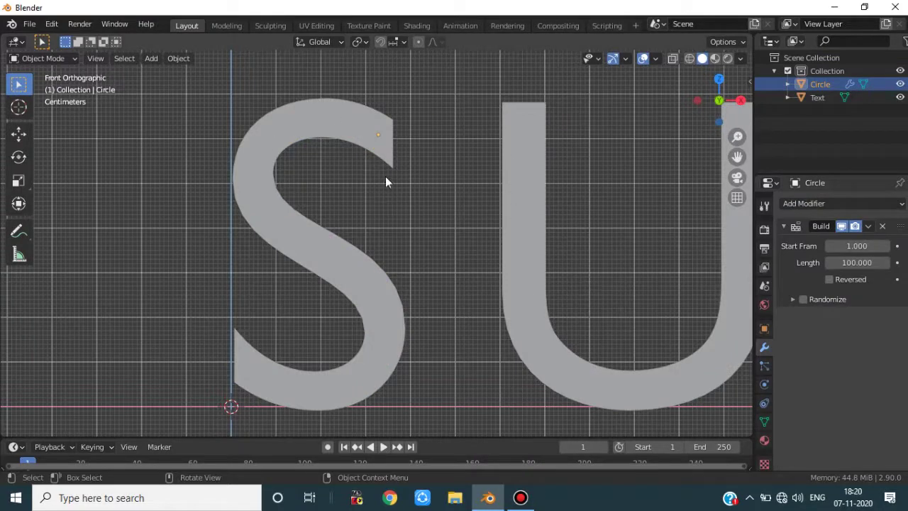
Step: Enlarge the timeline and play back the build animation of the S dots
left_click_drag(450, 437, 454, 380)
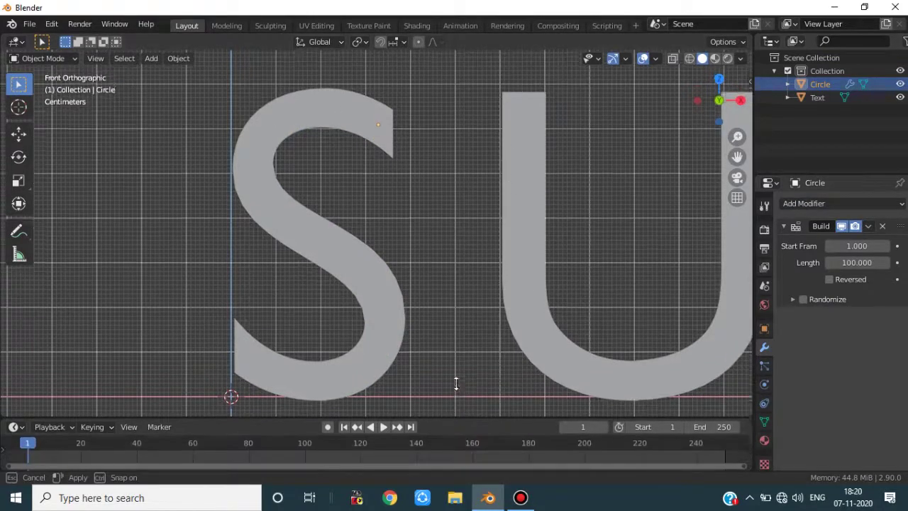
left_click(382, 391)
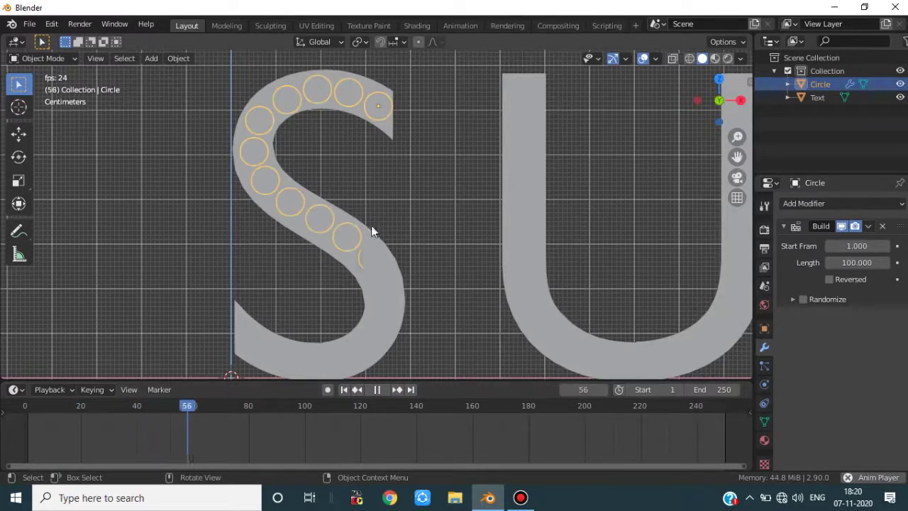
left_click(382, 388)
Step: Hide the text object to view the dotted S on its own, and undo the hiding
left_click(294, 221)
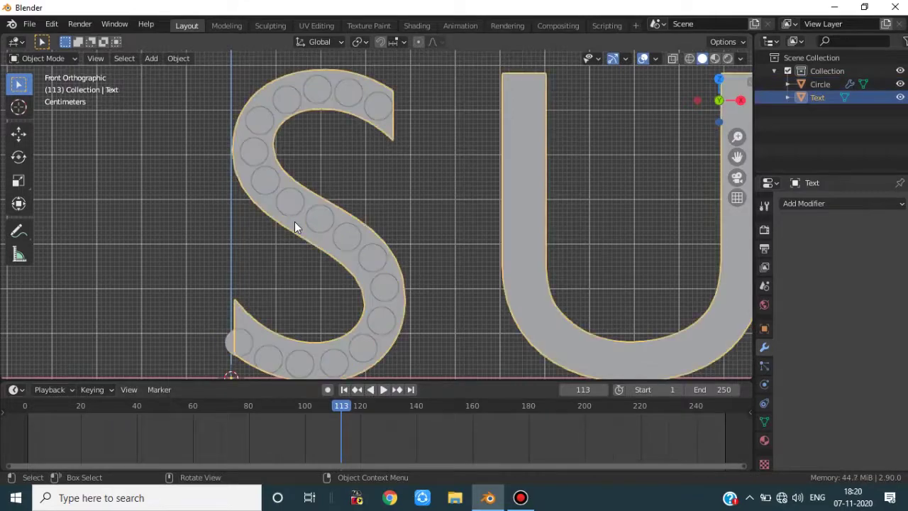
key("h")
scroll(416, 188, "down", 6)
scroll(419, 188, "up", 4)
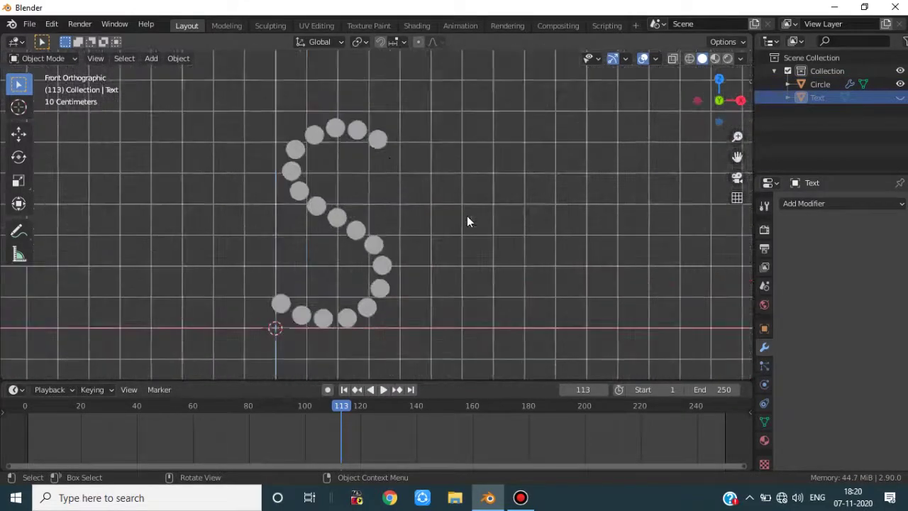
scroll(414, 237, "down", 3)
key("ctrl+z")
scroll(400, 230, "up", 5)
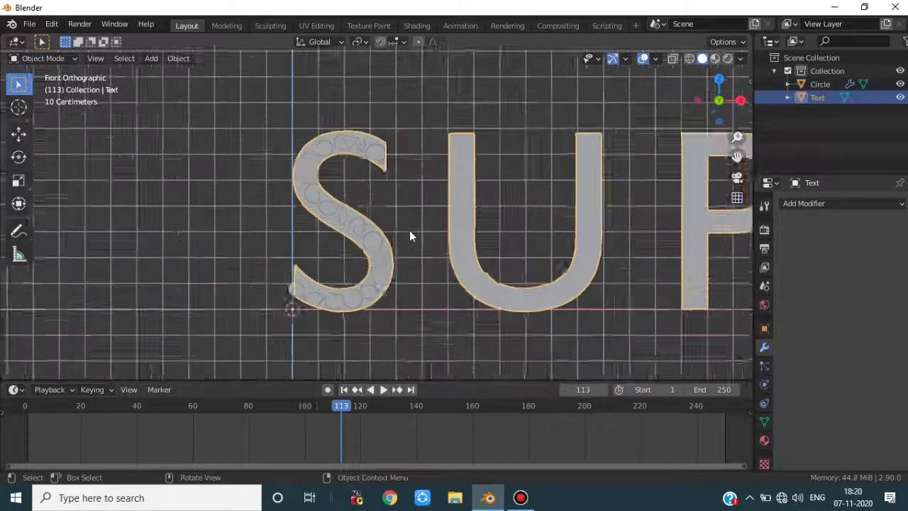
left_click(396, 156)
scroll(396, 156, "up", 3)
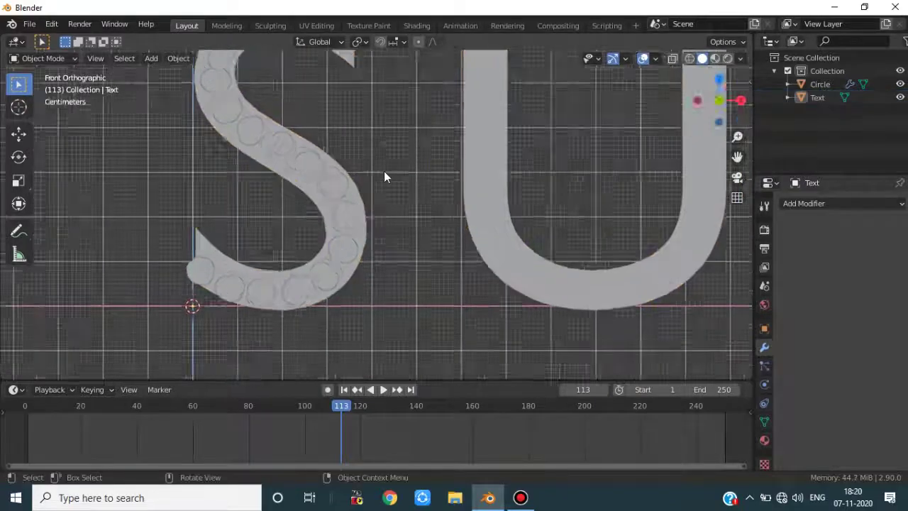
scroll(348, 198, "down", 4)
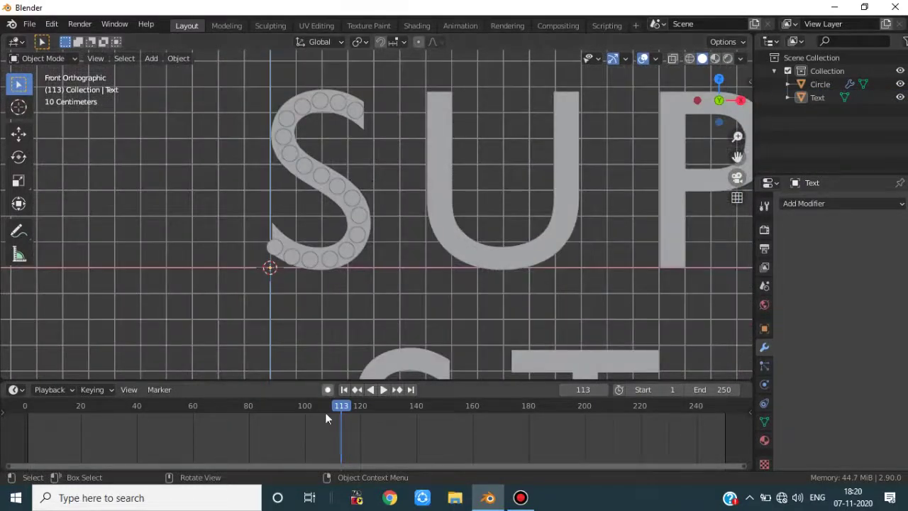
Step: Set the Build length of the S dots to 30 and replay the animation from the first frame
left_click_drag(339, 408, 87, 415)
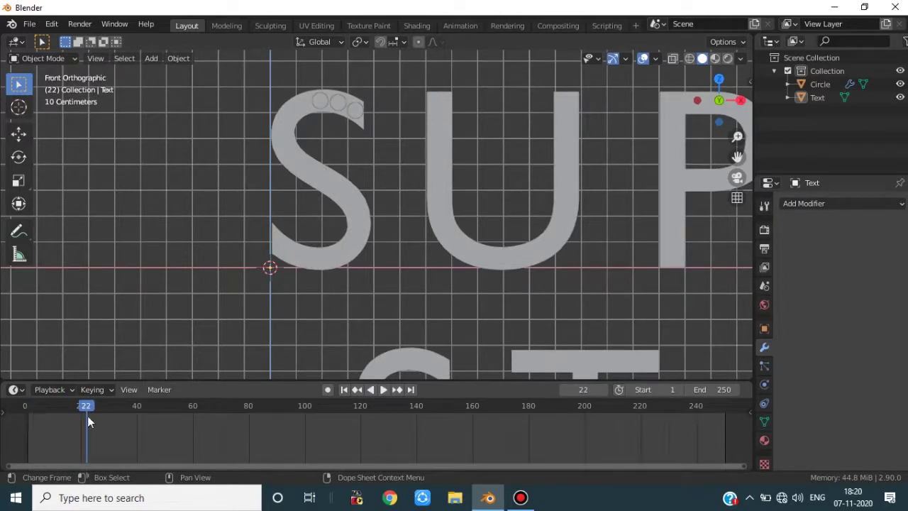
left_click(355, 112)
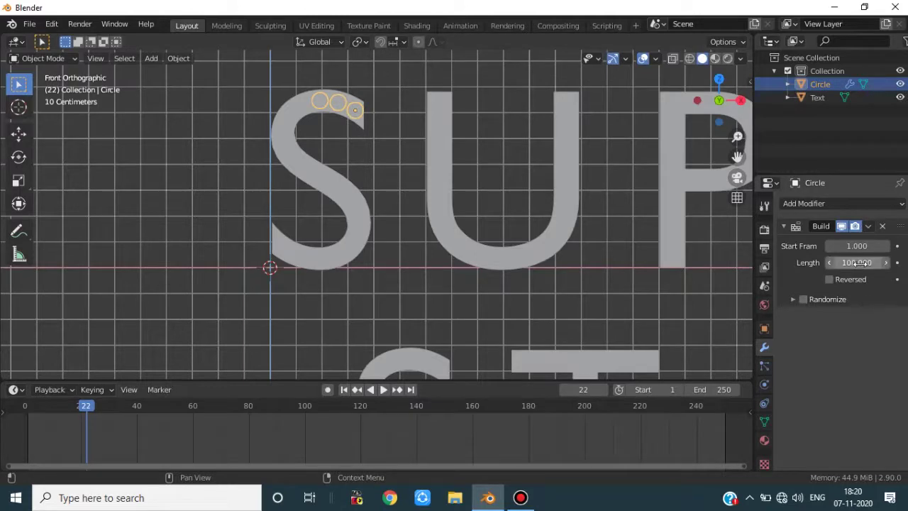
left_click(855, 262)
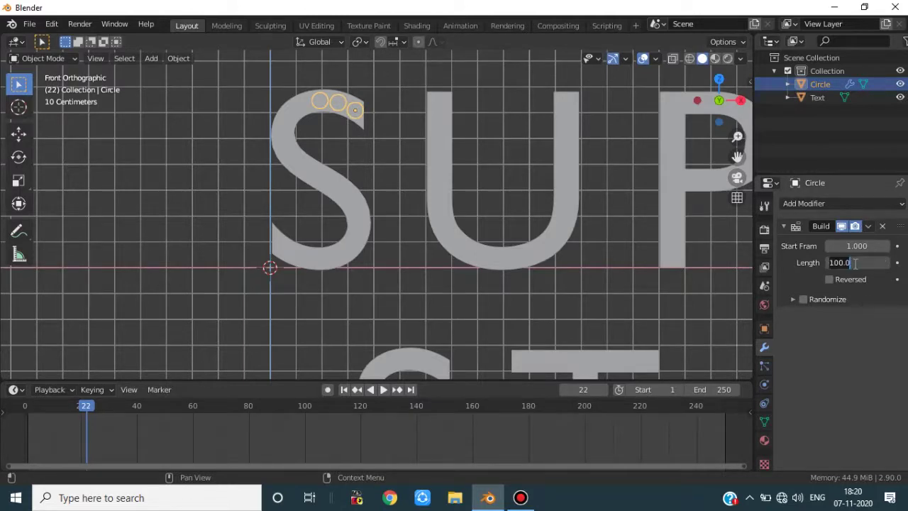
type("30")
key("Return")
left_click(24, 406)
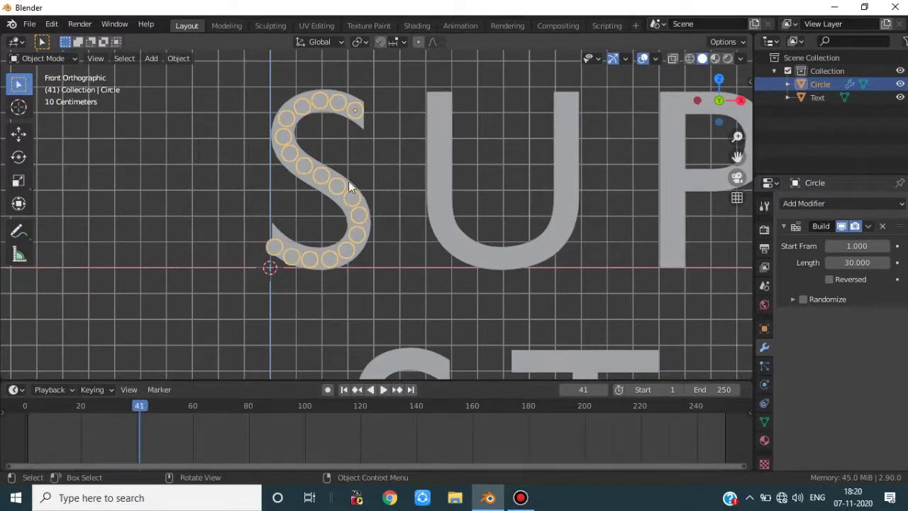
Step: Duplicate the first circle of the S in Edit Mode and place the copy at the top of the U's left stem
scroll(393, 127, "up", 2)
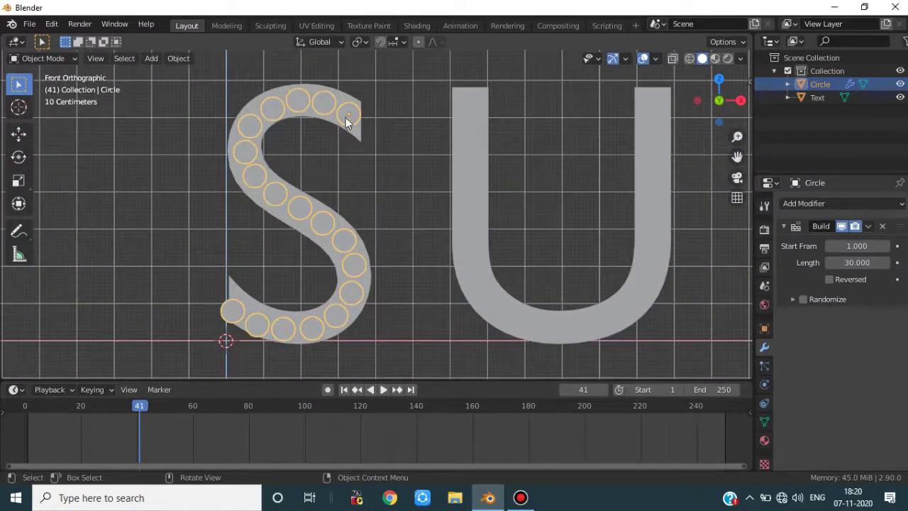
key("Tab")
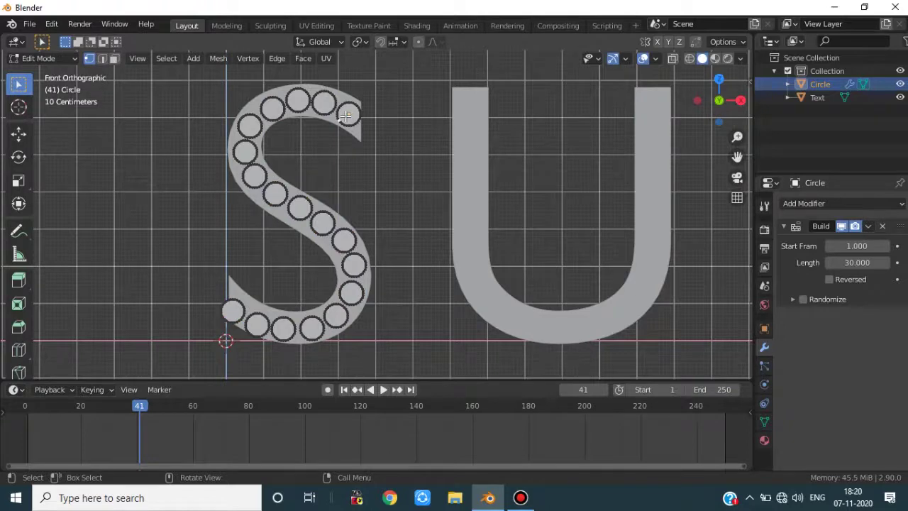
key("l")
key("g")
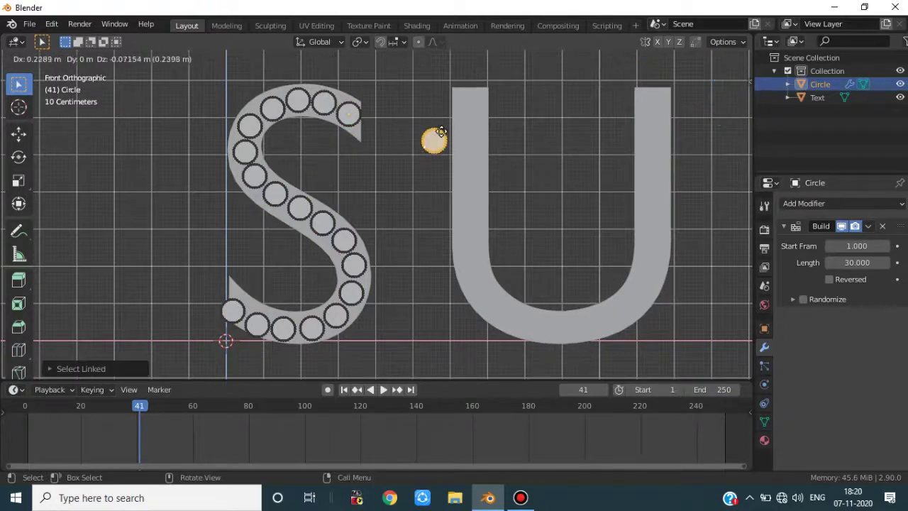
left_click(467, 104)
Step: Separate the circle on the U into its own object and select only that object in Object Mode
key("p")
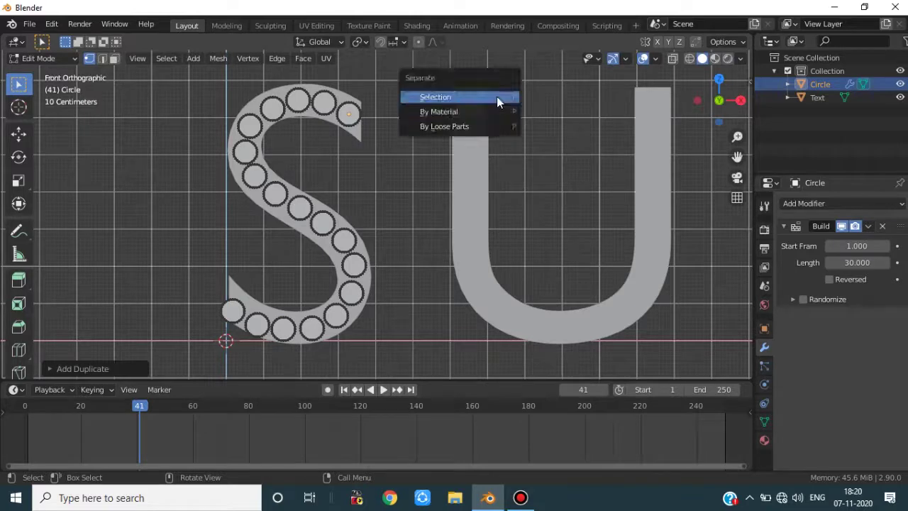
left_click(497, 97)
middle_click_drag(445, 107, 401, 146, "shift")
key("Tab")
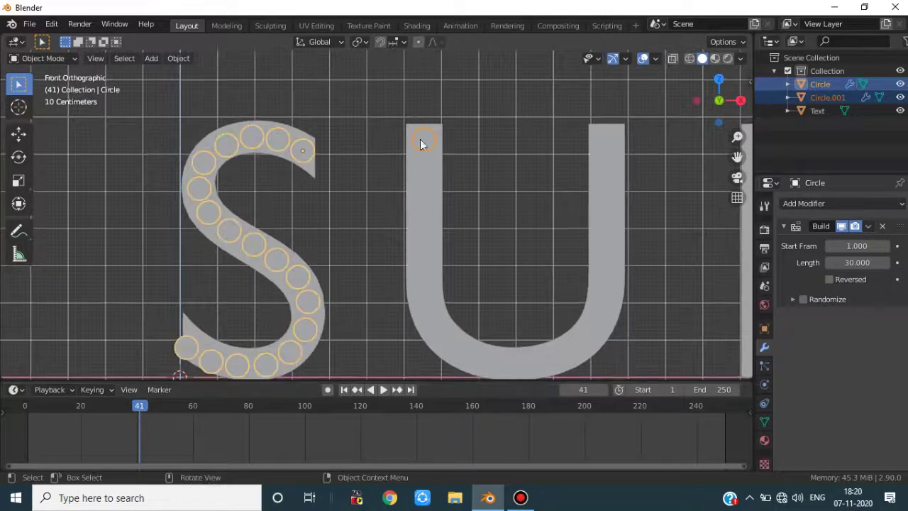
left_click(424, 142)
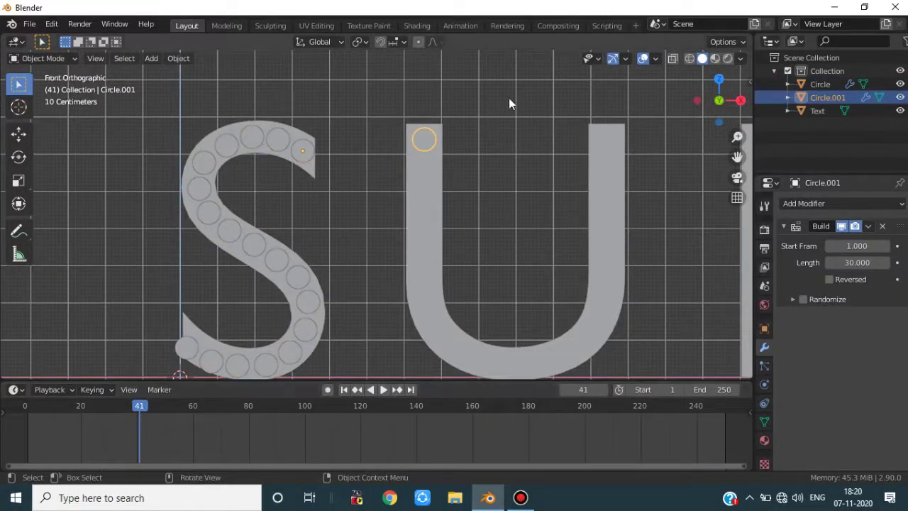
Step: Duplicate the U's circle twice within its mesh, placing both copies one above the other on the lower left stem
key("Tab")
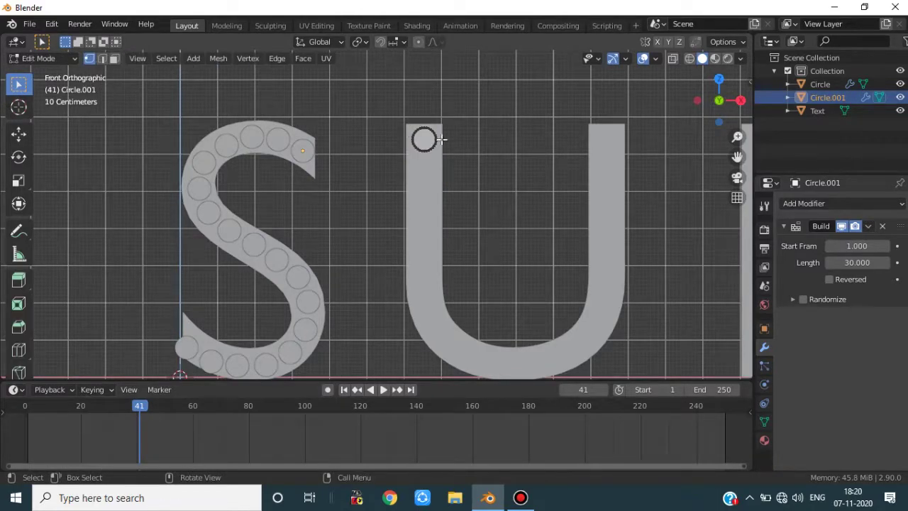
scroll(429, 157, "up", 1)
scroll(428, 157, "up", 1)
key("l")
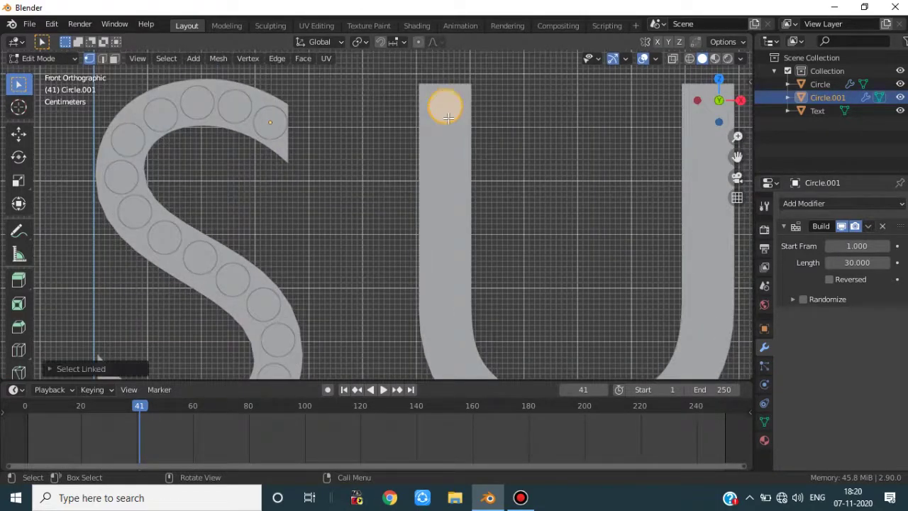
scroll(466, 156, "down", 2)
middle_click_drag(465, 156, 450, 101, "shift")
key("shift+d")
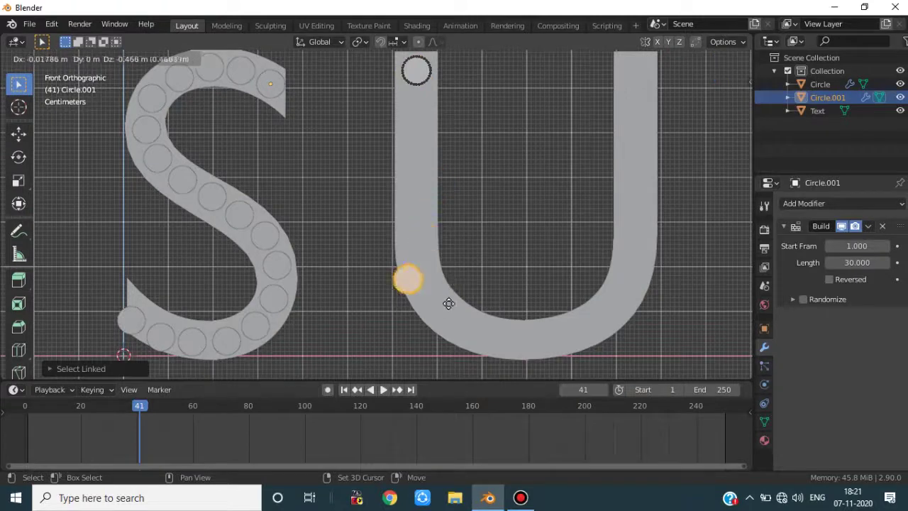
left_click(451, 297)
key("shift+d")
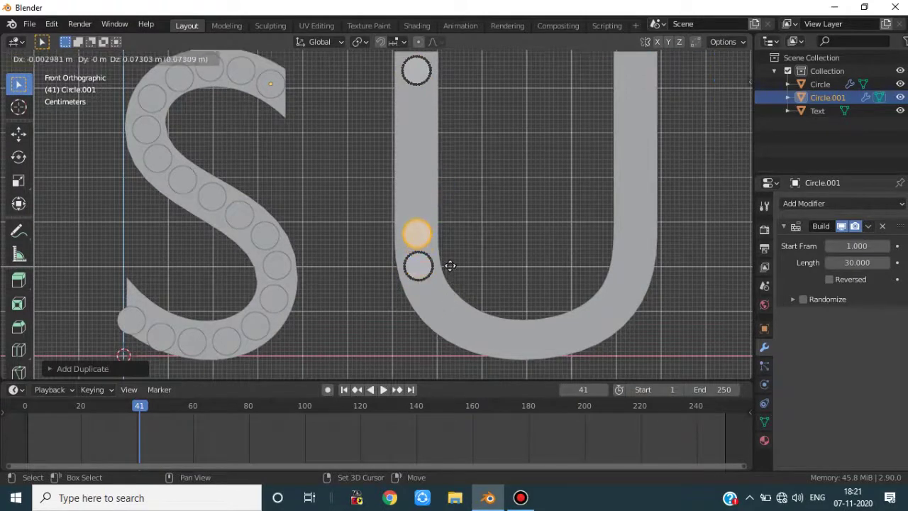
left_click(448, 238)
Step: Add three more circle duplicates to the lower right stem, left stem and upper right stem of the U, and return to Object Mode
key("shift+d")
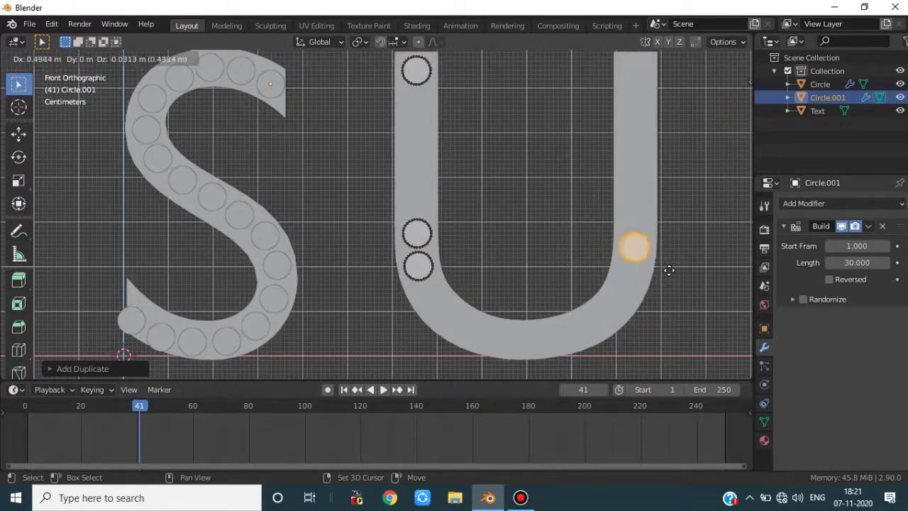
left_click(669, 266)
key("shift+d")
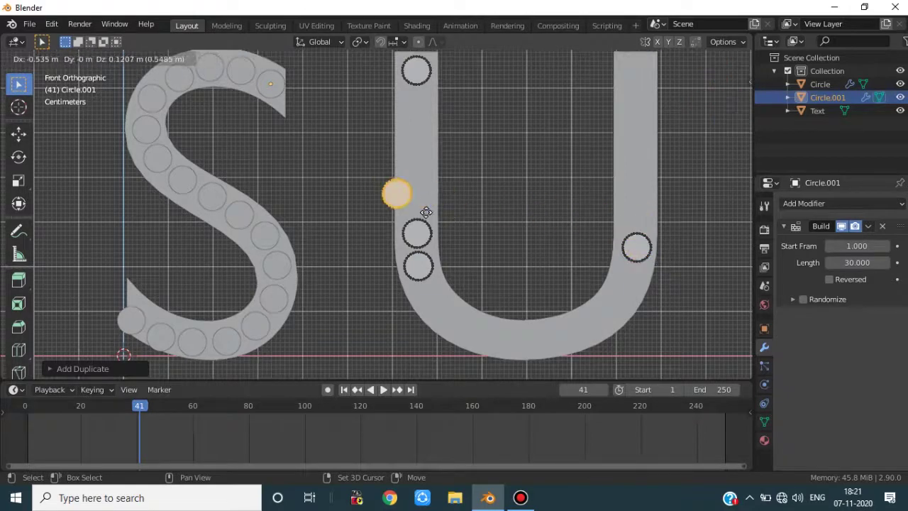
left_click(444, 219)
key("shift+d")
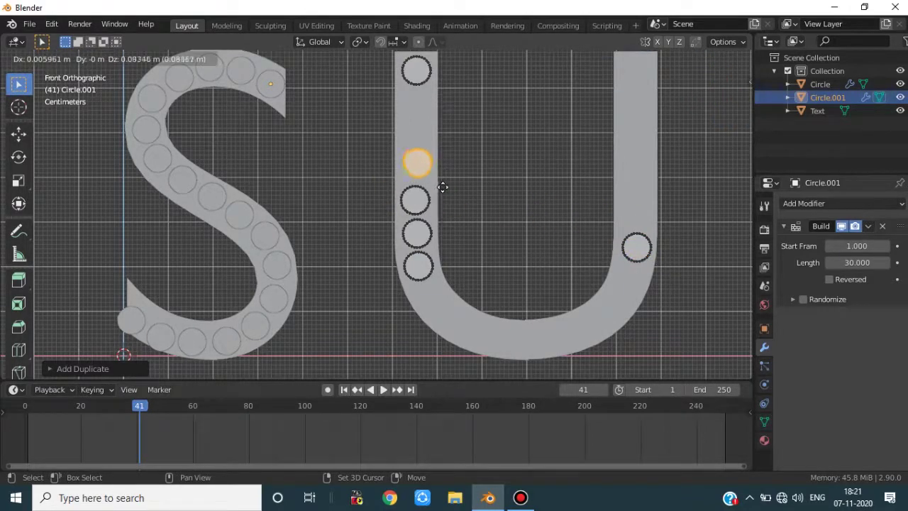
left_click(659, 156)
scroll(659, 159, "down", 3)
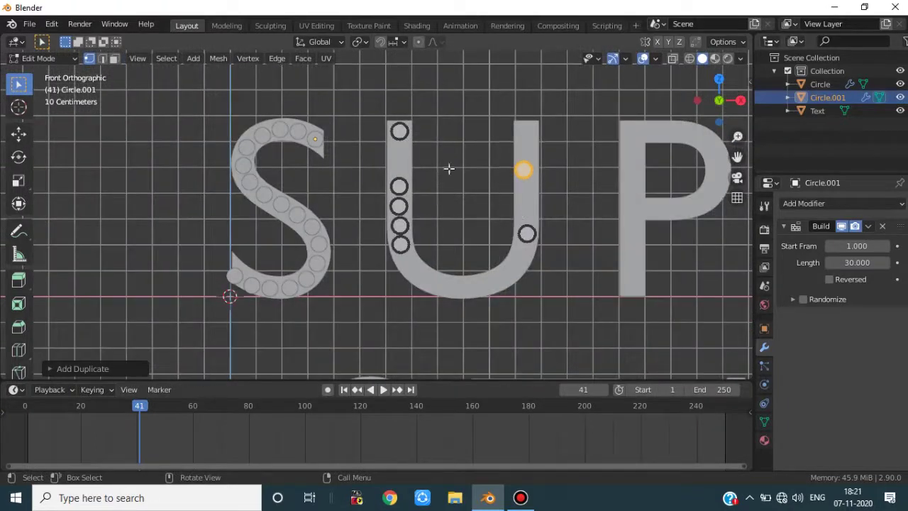
key("Tab")
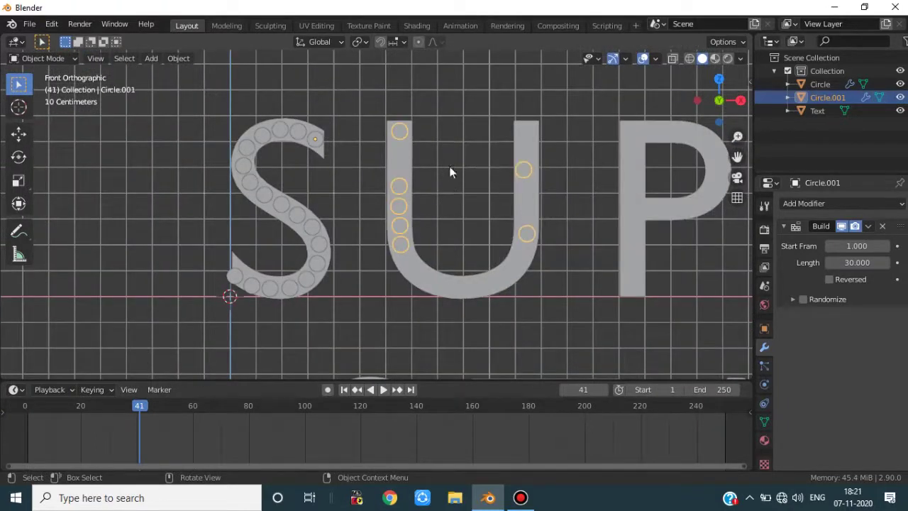
Step: Set the Build modifier of the U's circles to start frame 30 and length 50
left_click(835, 205)
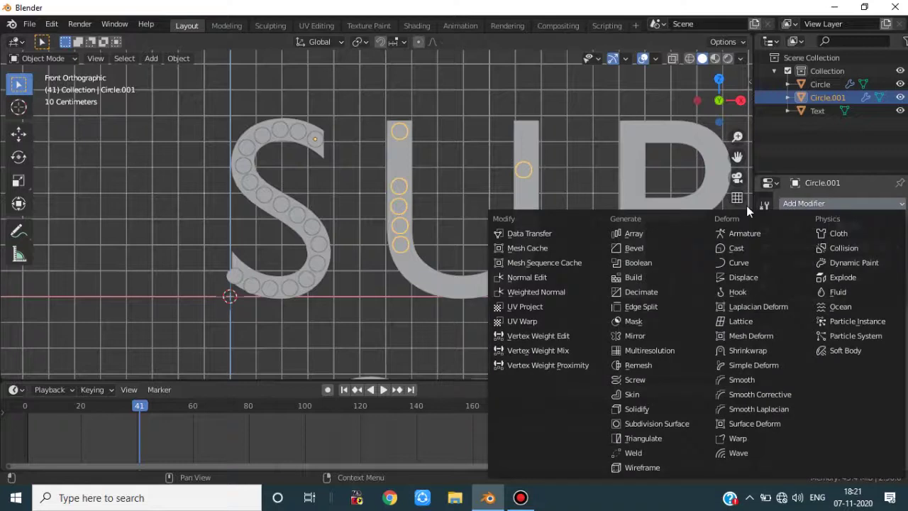
left_click(633, 276)
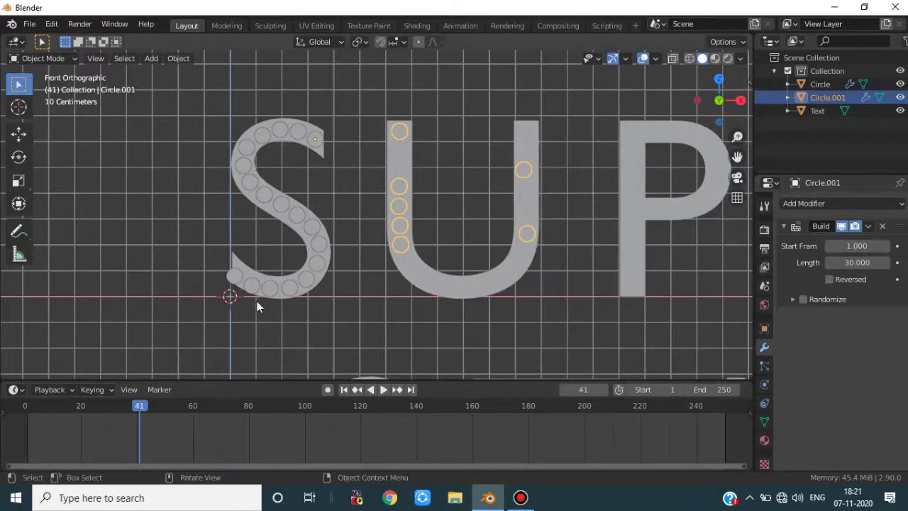
left_click(854, 246)
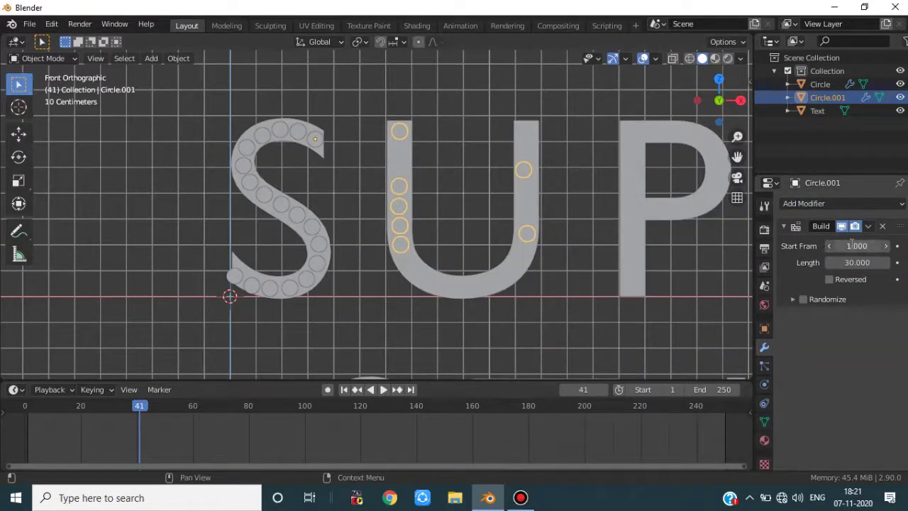
type("30")
key("Return")
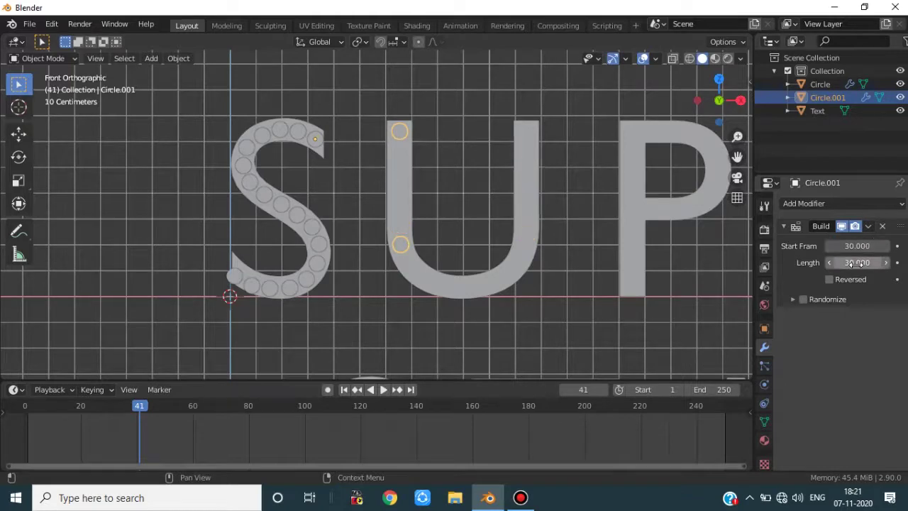
left_click(856, 263)
type("50")
key("Return")
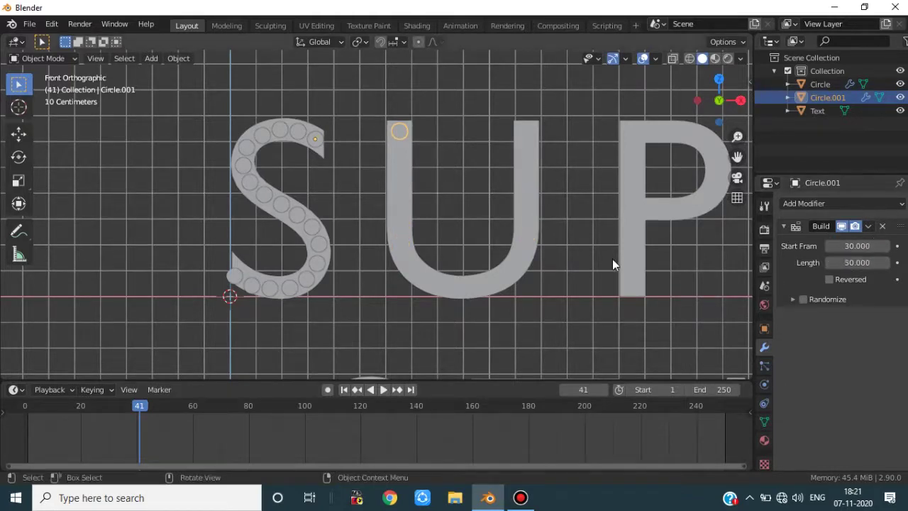
Step: Play the timeline from the beginning to check how the S and U dots build in sequence
scroll(526, 236, "up", 3)
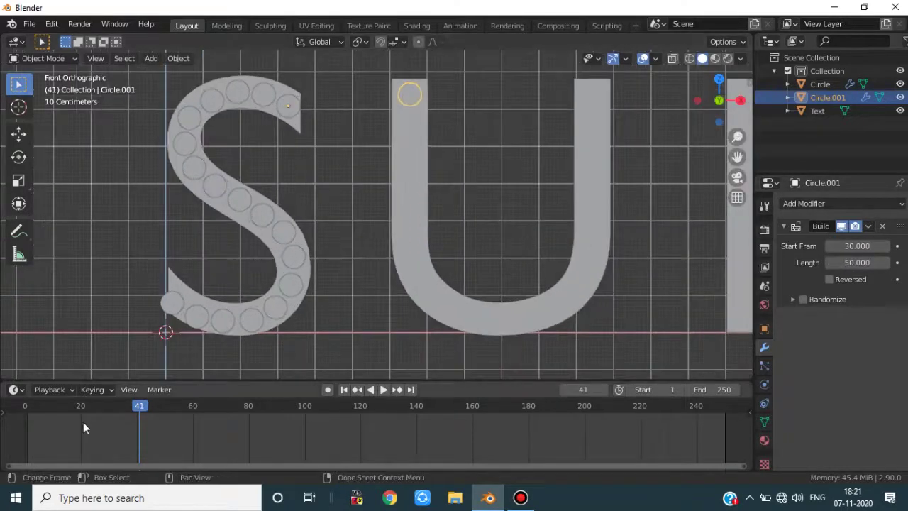
left_click(73, 408)
key("space")
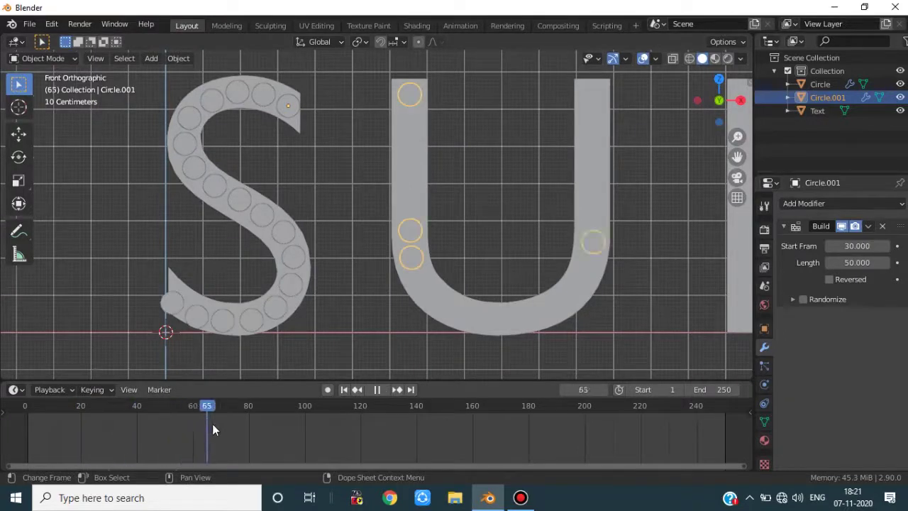
left_click_drag(230, 423, 20, 406)
key("space")
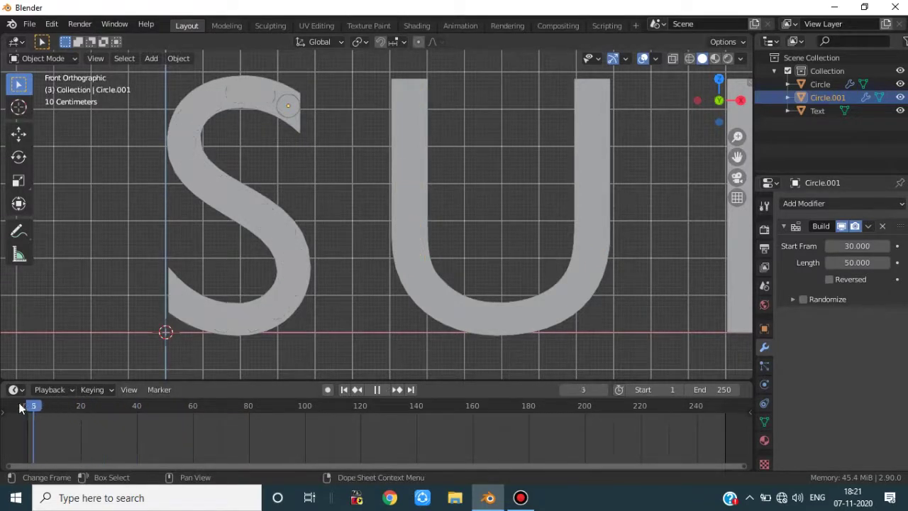
key("space")
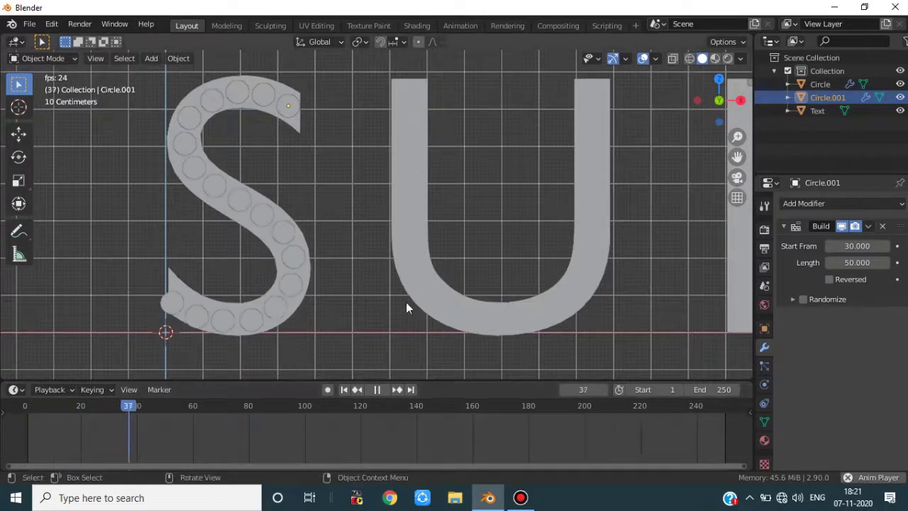
Step: Stop the playback, move to frame 79 and remove the Build modifier from the U's circles
key("space")
key("space")
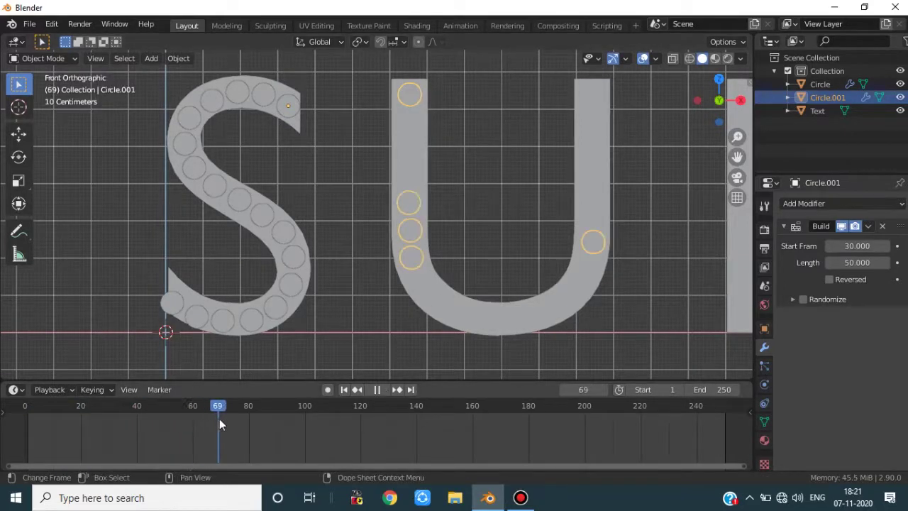
mouse_move(242, 421)
left_mouse_down()
mouse_move(263, 422)
mouse_move(215, 421)
mouse_move(246, 421)
left_mouse_up()
left_click(882, 226)
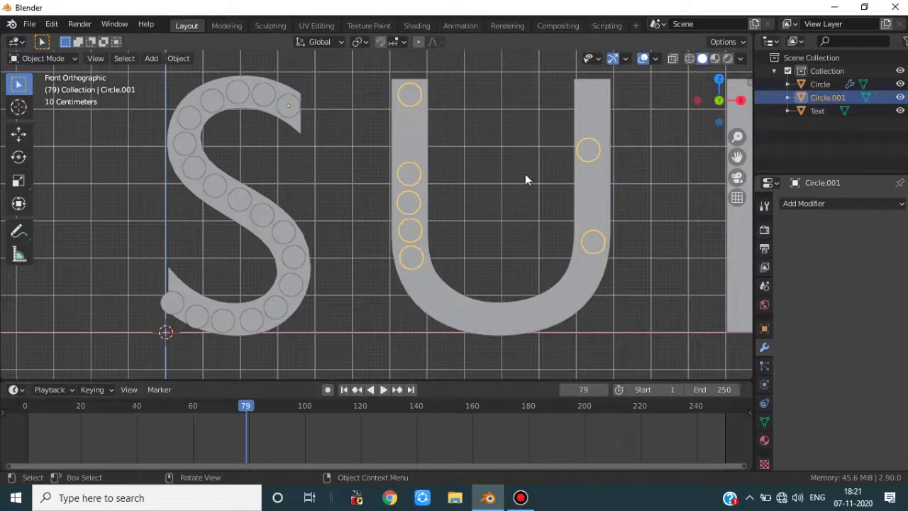
Step: In Edit Mode, delete the vertices of all the U's circles except the one at the top of its left stem
key("Tab")
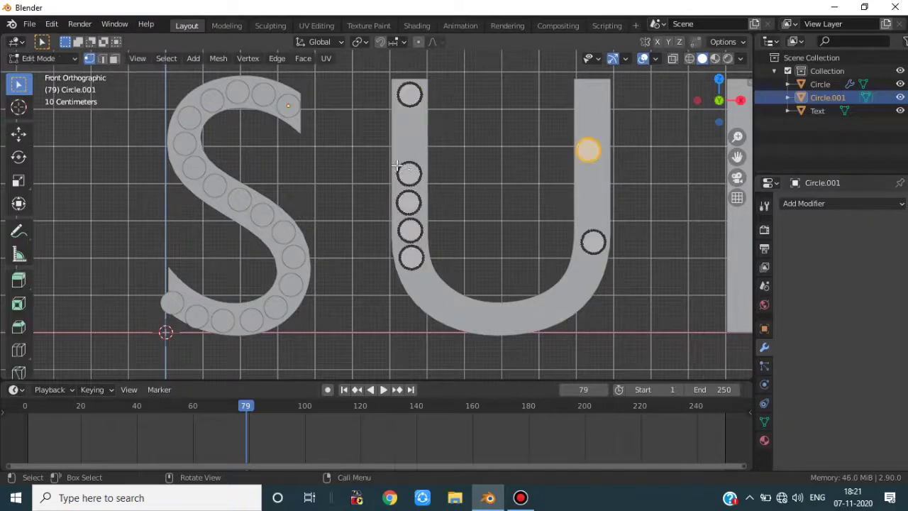
left_click_drag(385, 138, 641, 326)
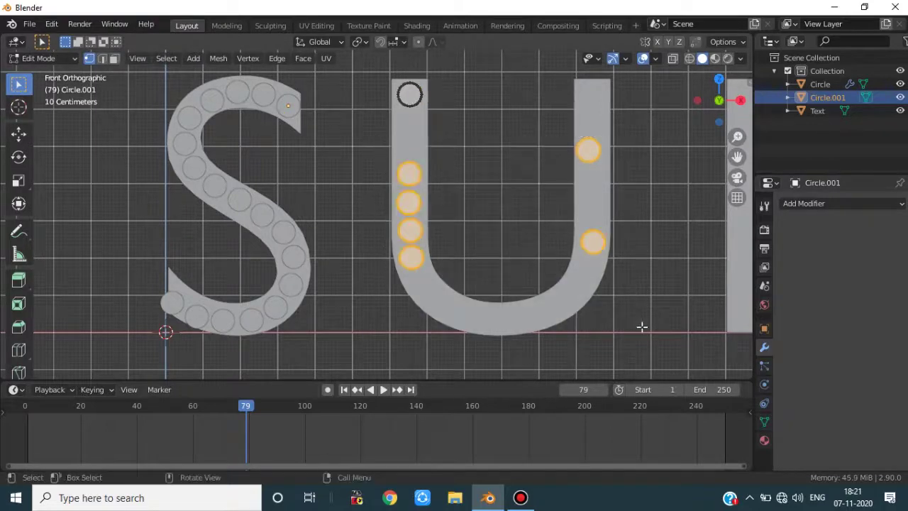
key("x")
left_click(638, 242)
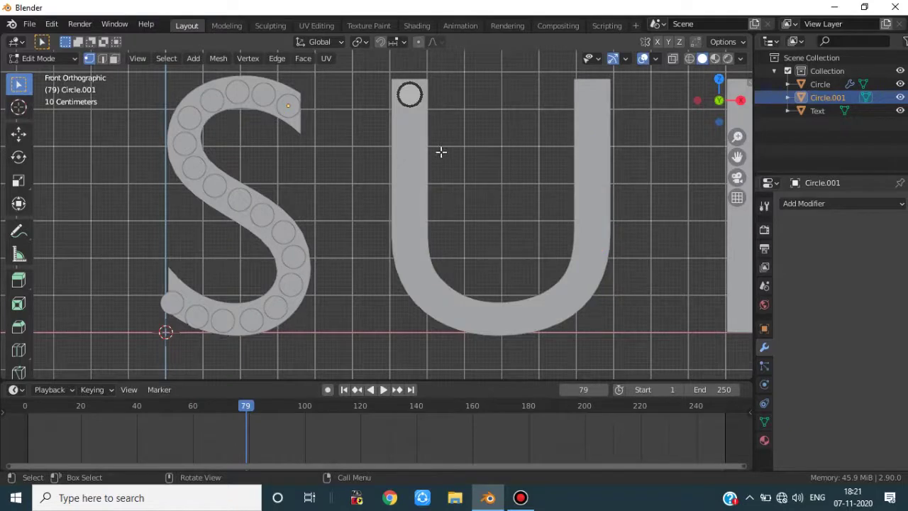
Step: Duplicate the top circle about 0.07 m straight down along Z and repeat it five times down the U's left stem
left_click(412, 95)
key("ctrl+l")
key("shift+d")
key("z")
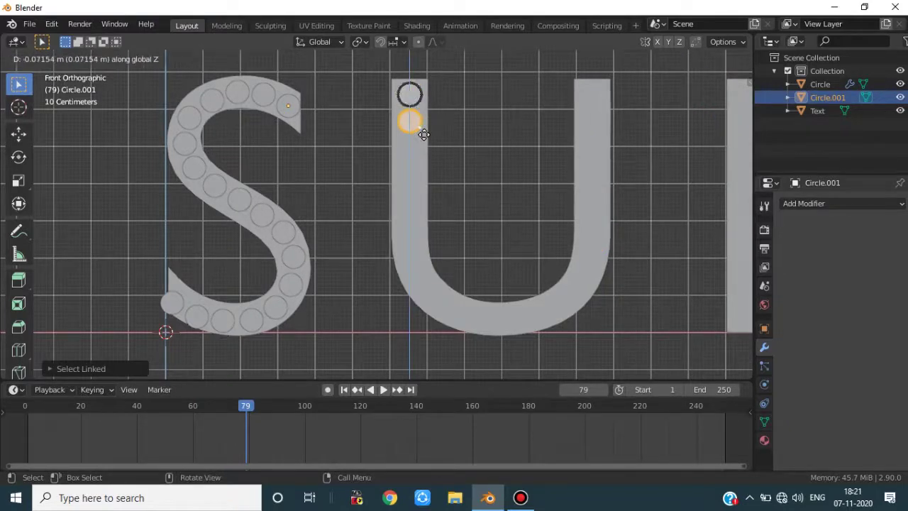
left_click(424, 134)
key("shift+r")
key("shift+r")
key("shift+r")
key("shift+r")
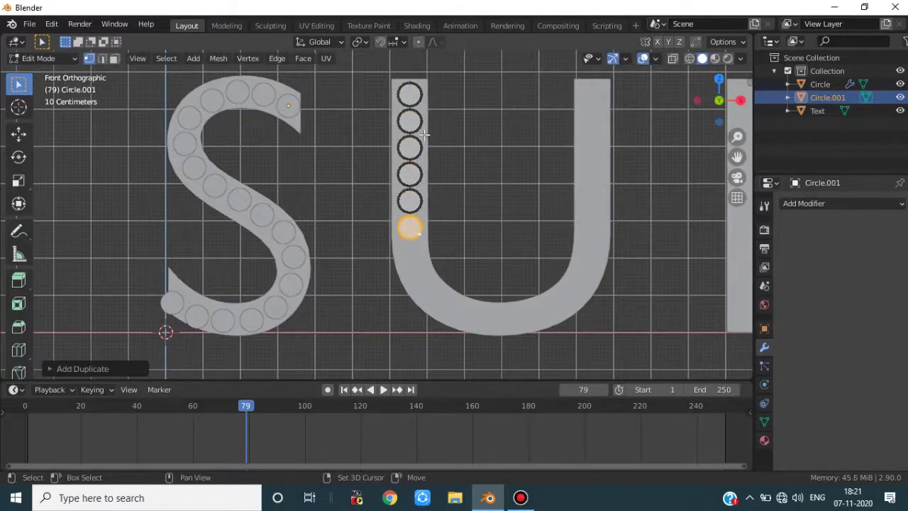
key("shift+r")
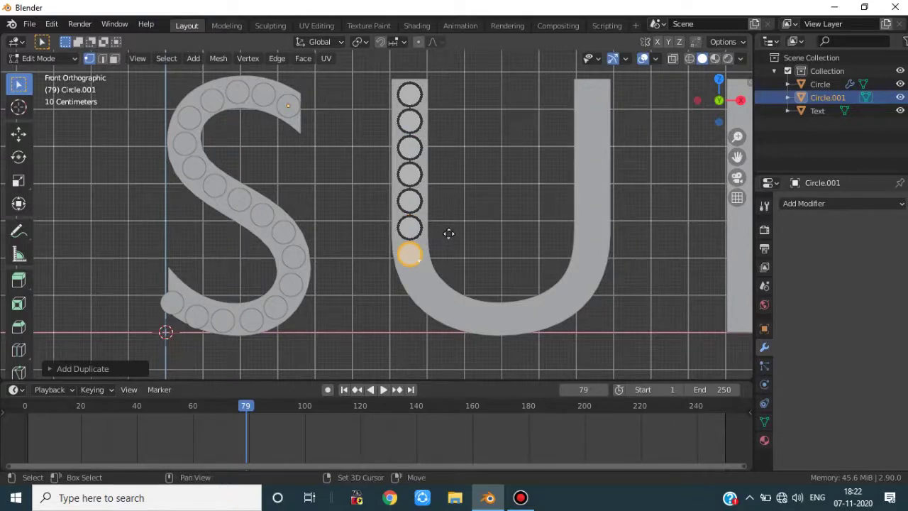
Step: Place five more circle duplicates one after another along the U's lower left curve and past its lowest point
key("shift+d")
left_click(470, 278)
key("shift+d")
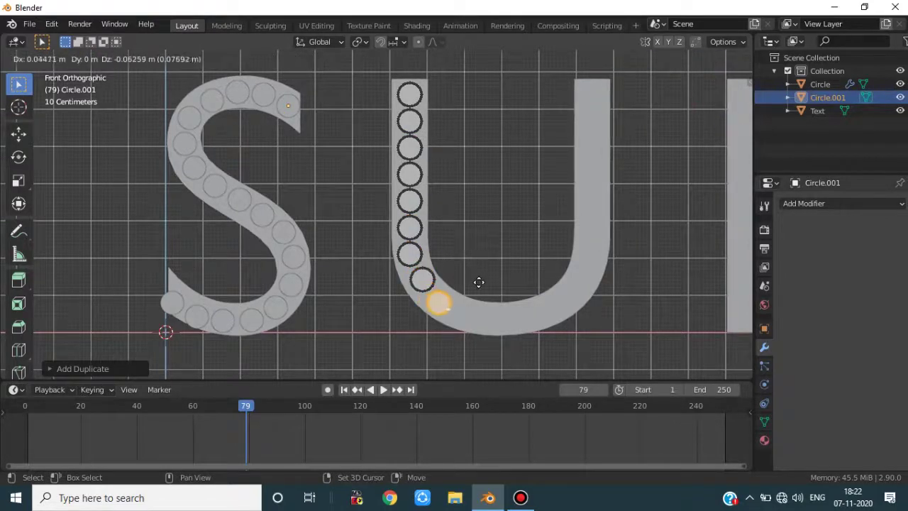
left_click(486, 290)
key("shift+d")
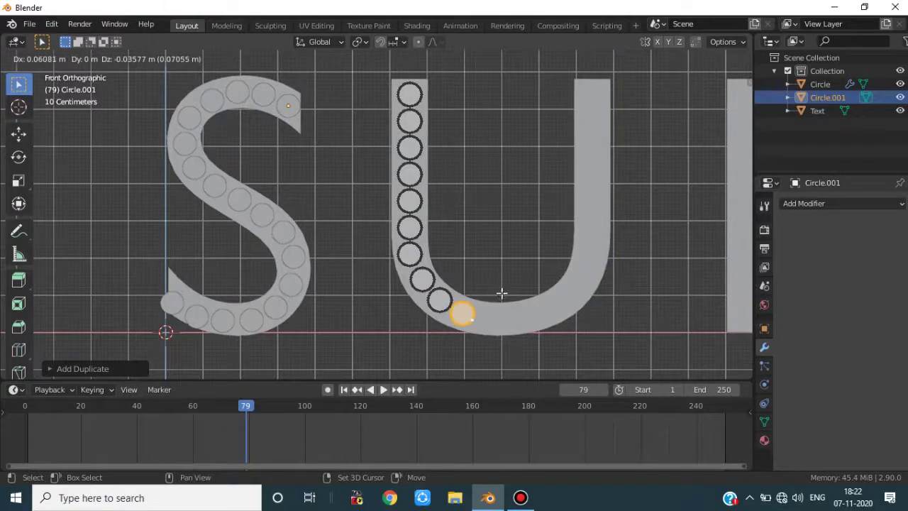
left_click(499, 292)
key("shift+d")
left_click(530, 302)
key("shift+d")
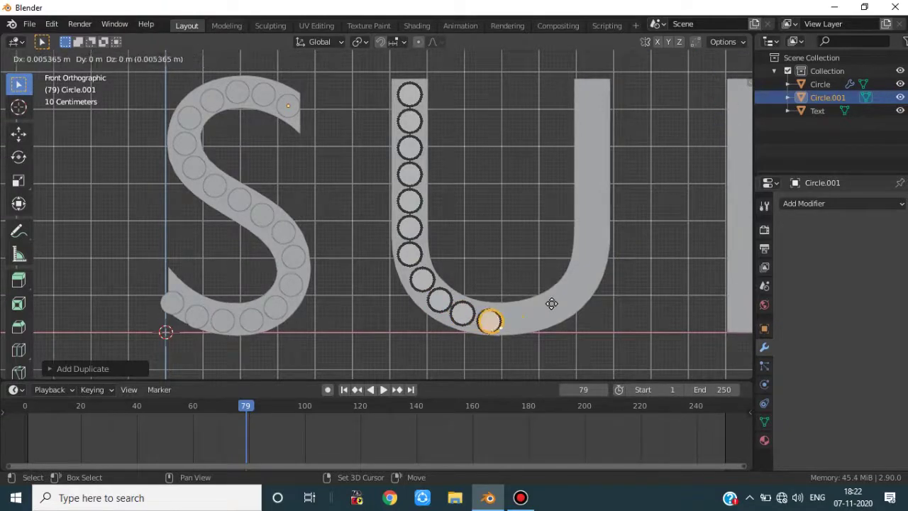
left_click(555, 296)
Step: Continue with five circle duplicates around the U's lower right curve and up into the lower right stem
key("shift+d")
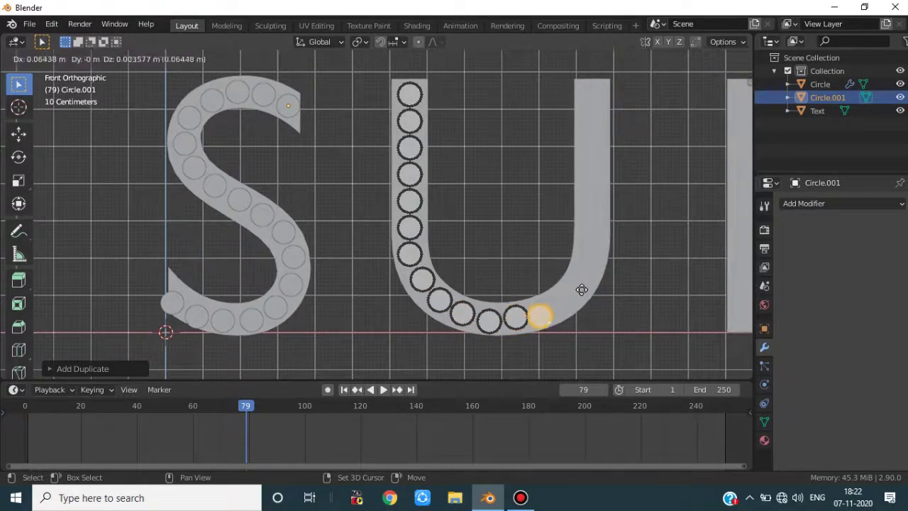
left_click(583, 287)
key("shift+d")
left_click(610, 274)
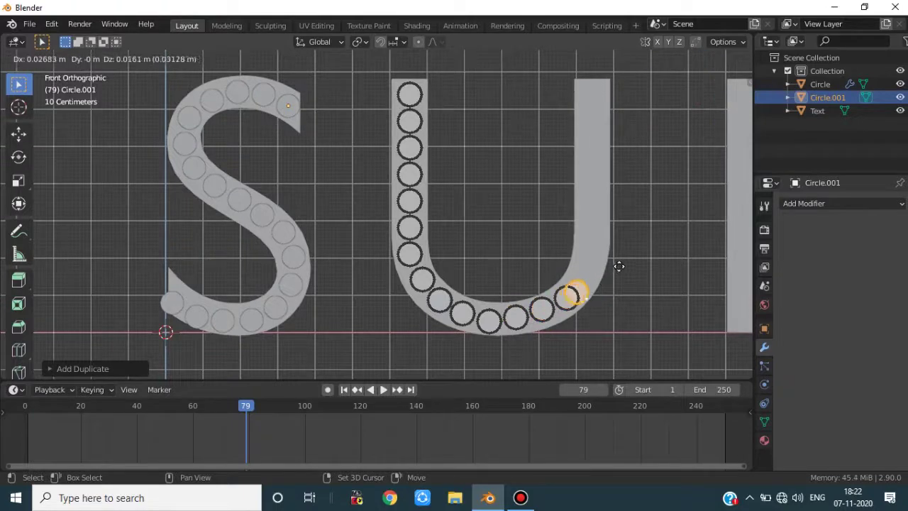
key("shift+d")
left_click(621, 255)
key("shift+d")
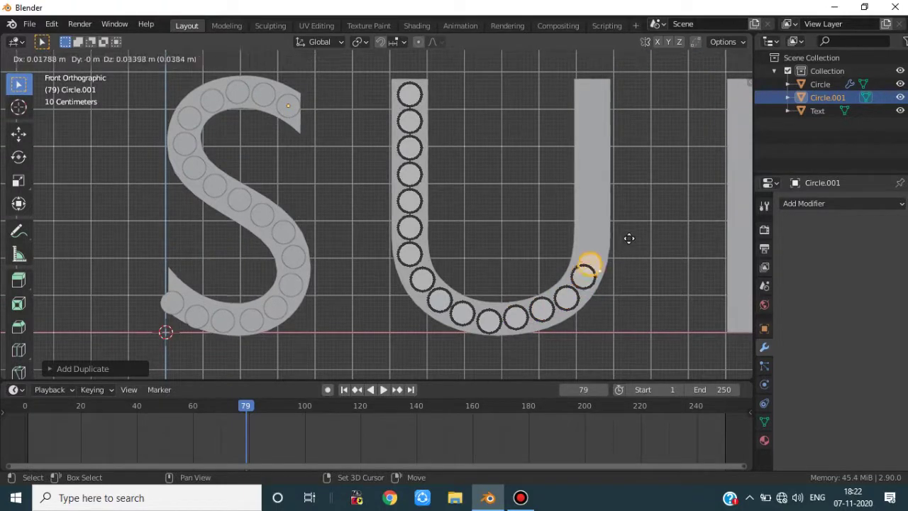
left_click(631, 229)
key("shift+d")
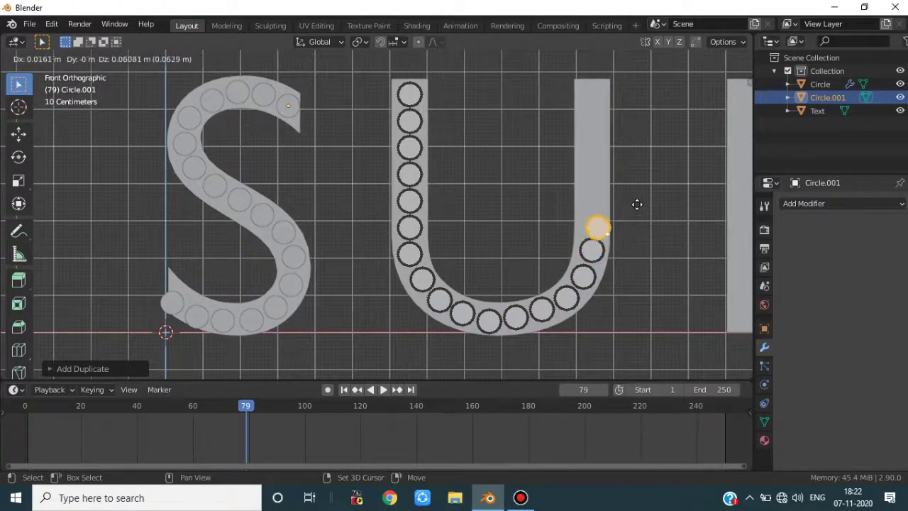
left_click(630, 201)
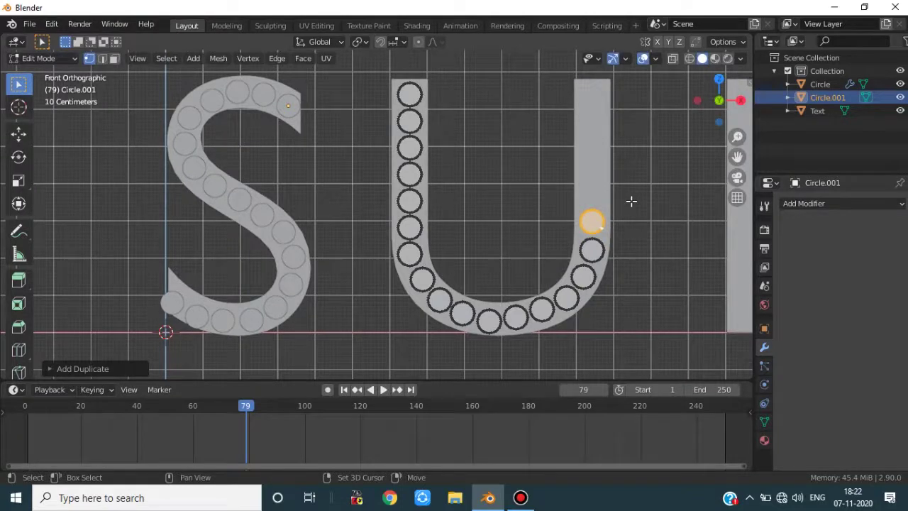
Step: Try to fill the rest of the U's right stem by duplicating the last circle upward and repeating the duplication
key("shift+d")
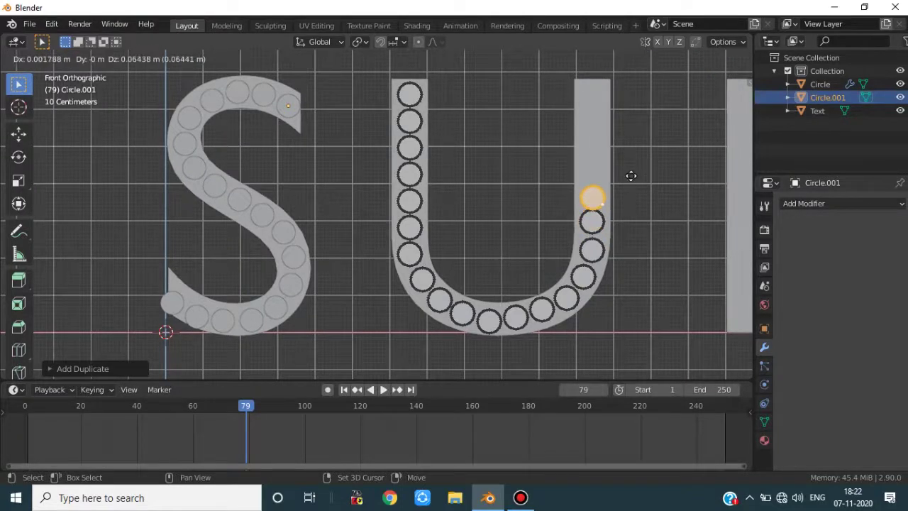
left_click(630, 173)
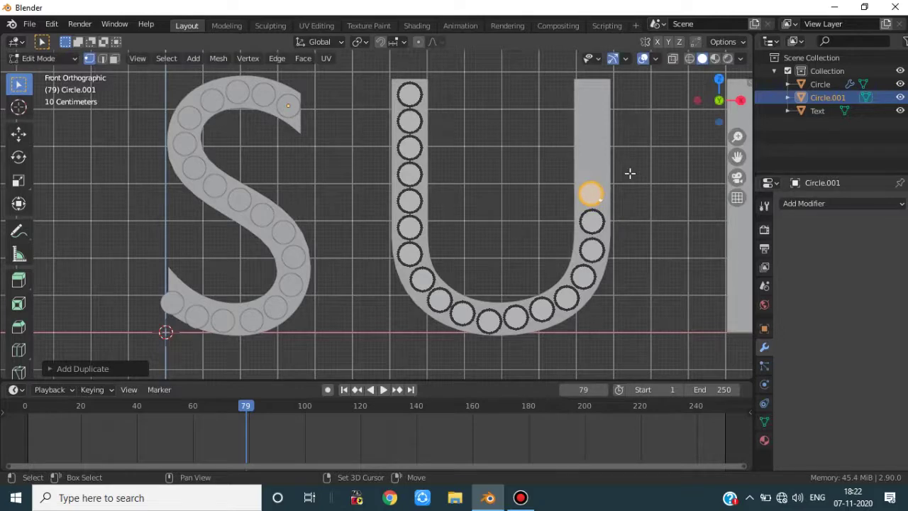
key("shift+d")
key("shift+r")
key("shift+r")
key("shift+r")
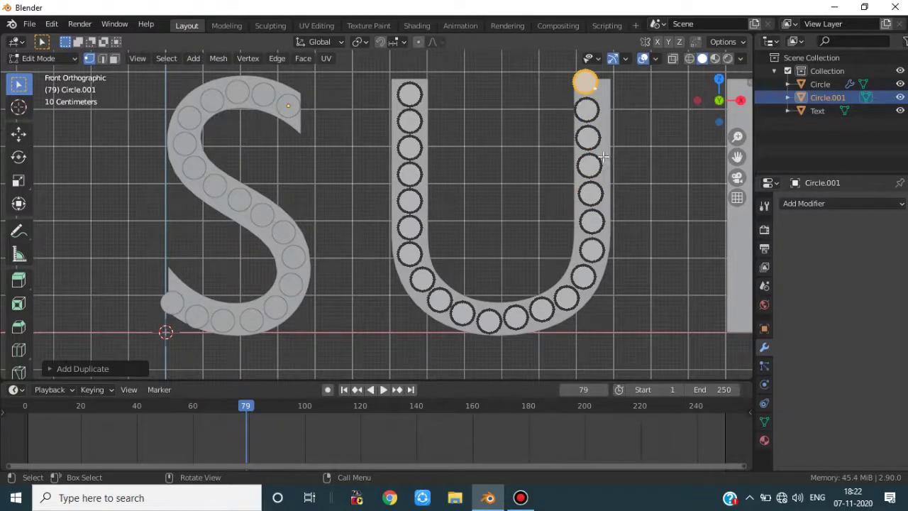
Step: Undo the circle duplicates that run up the U's right stem at a slant
key("ctrl+z")
key("ctrl+z")
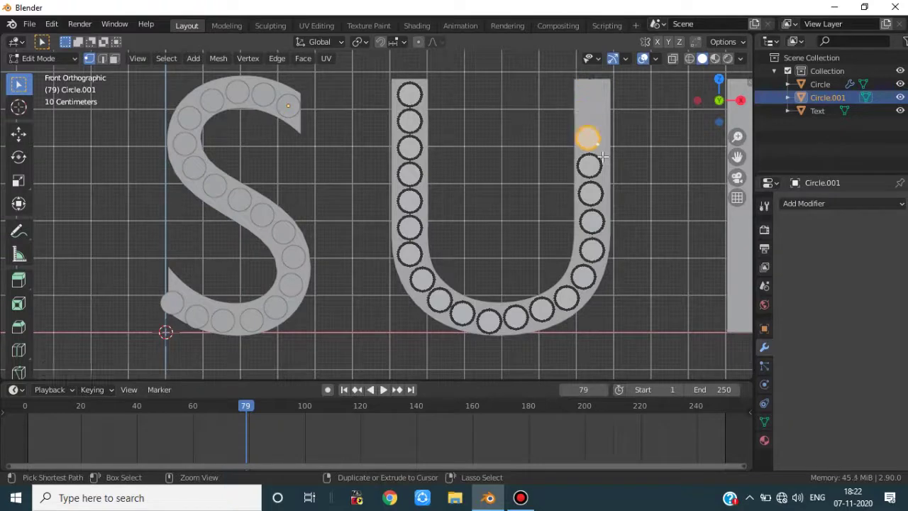
key("ctrl+z")
key("ctrl+z")
key("ctrl+z")
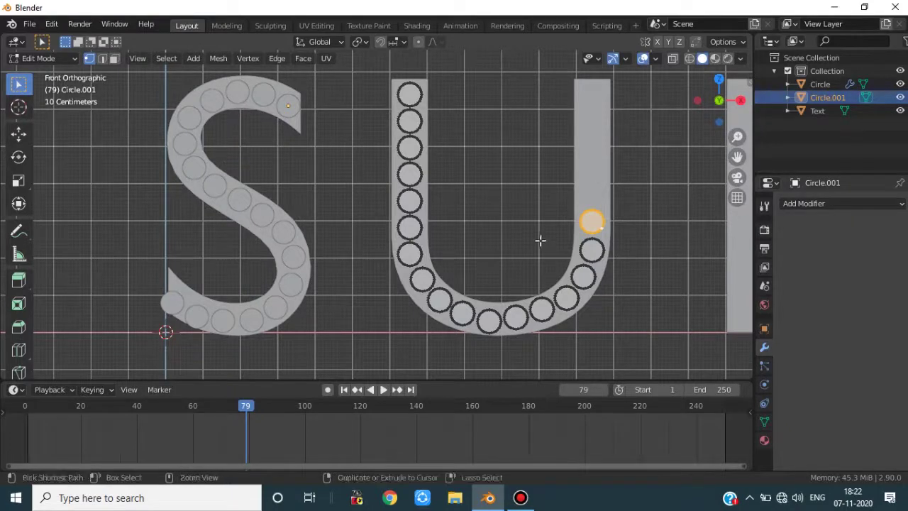
Step: Place five circle duplicates individually up to the top of the U's right stem and return to Object Mode
key("shift+d")
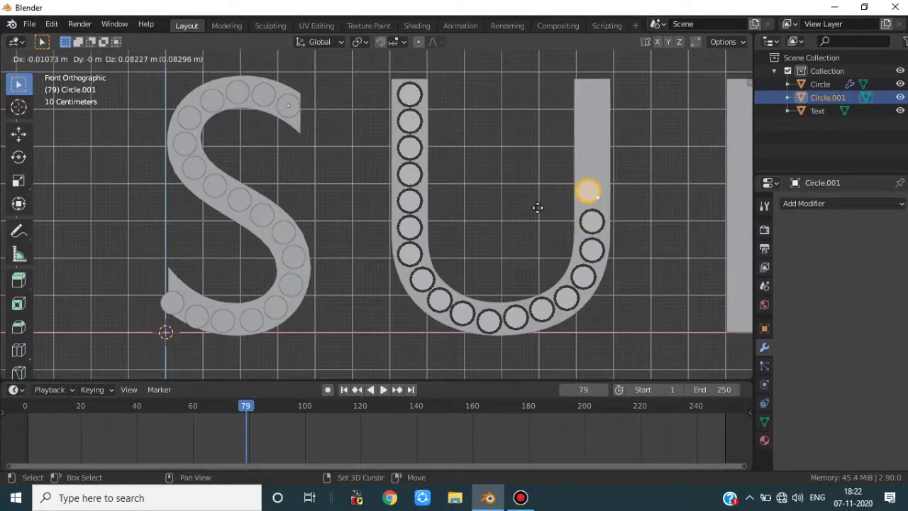
left_click(542, 213)
key("shift+d")
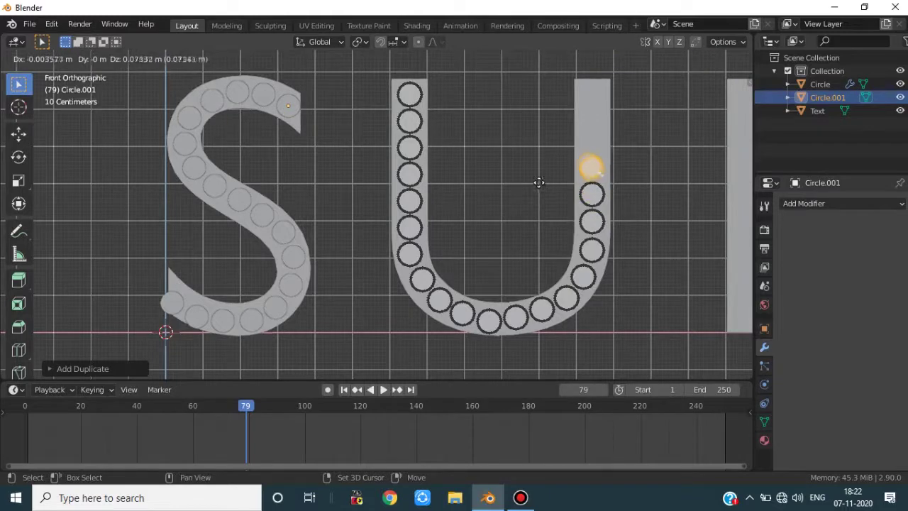
left_click(541, 182)
key("shift+d")
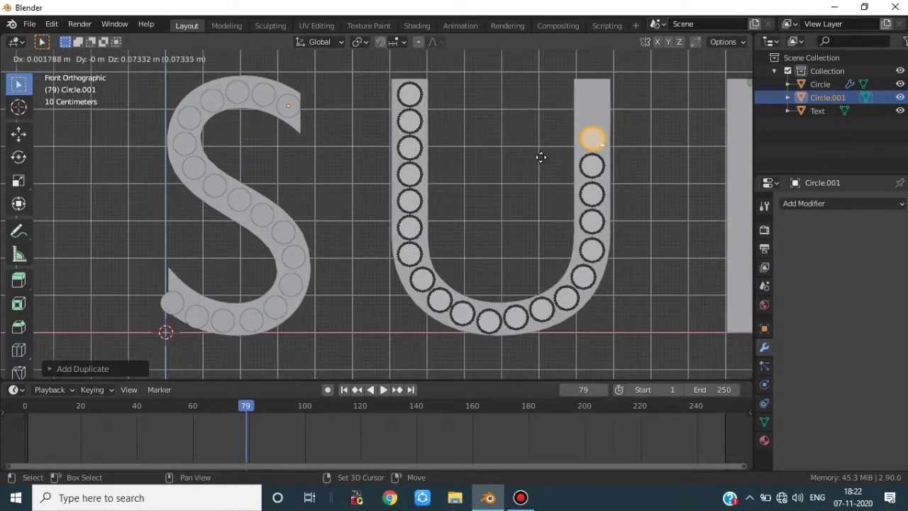
left_click(541, 153)
key("shift+d")
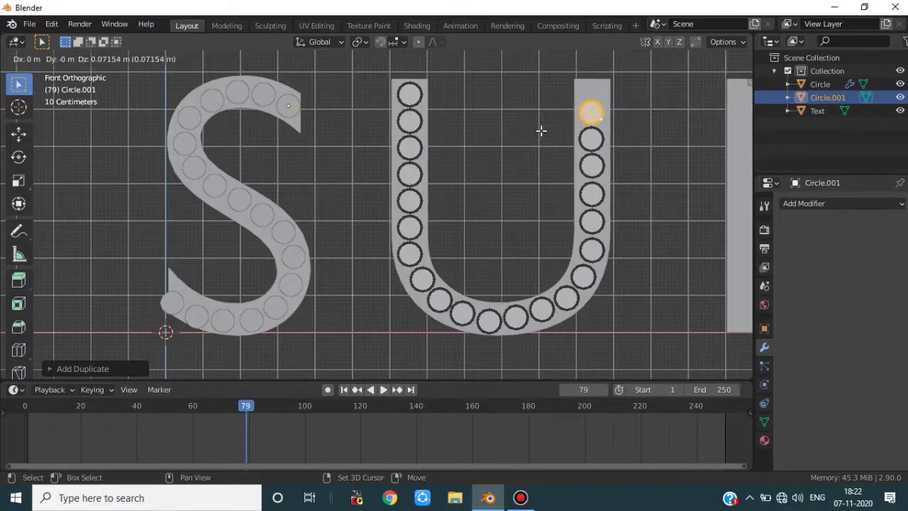
left_click(541, 130)
key("shift+d")
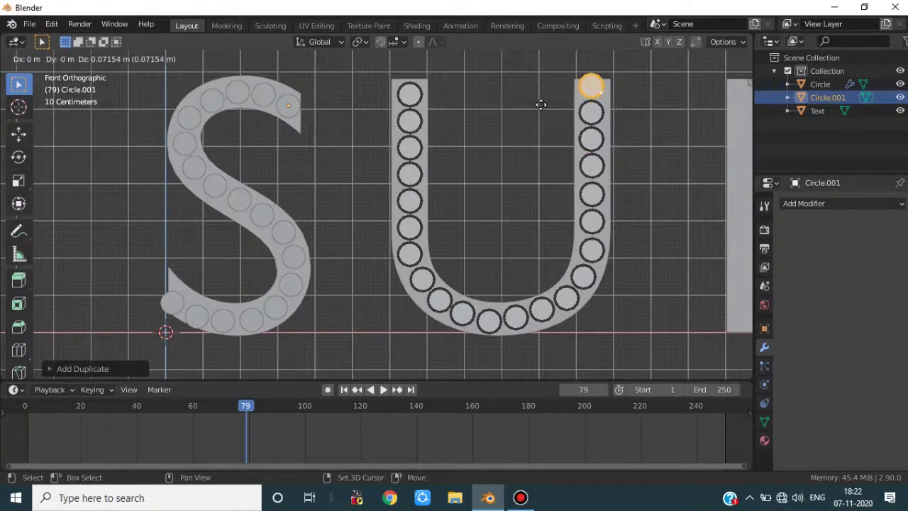
left_click(540, 104)
key("Tab")
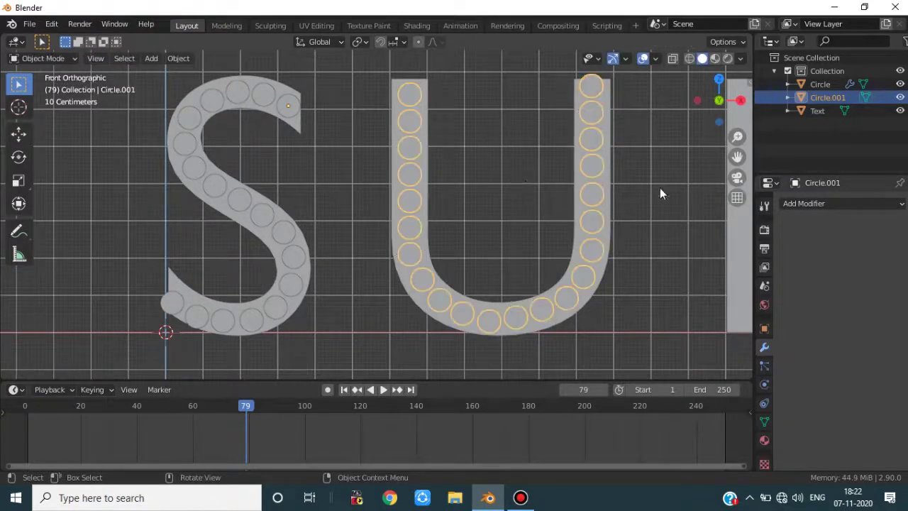
Step: Try a Build modifier on the U's circles and remove it again
left_click(833, 203)
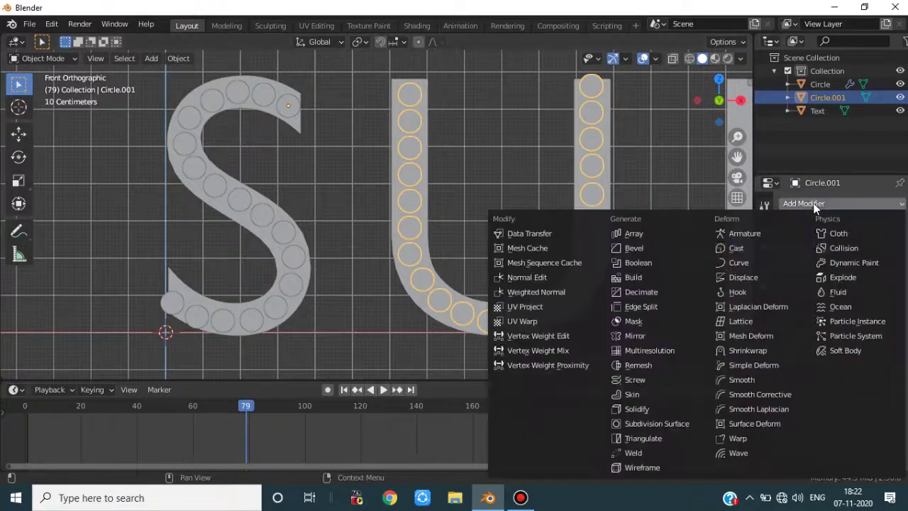
left_click(653, 278)
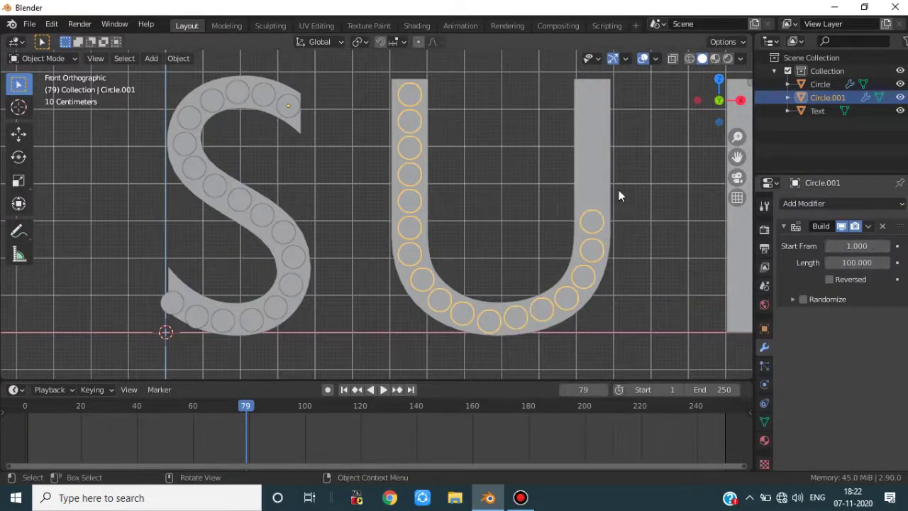
left_click(883, 227)
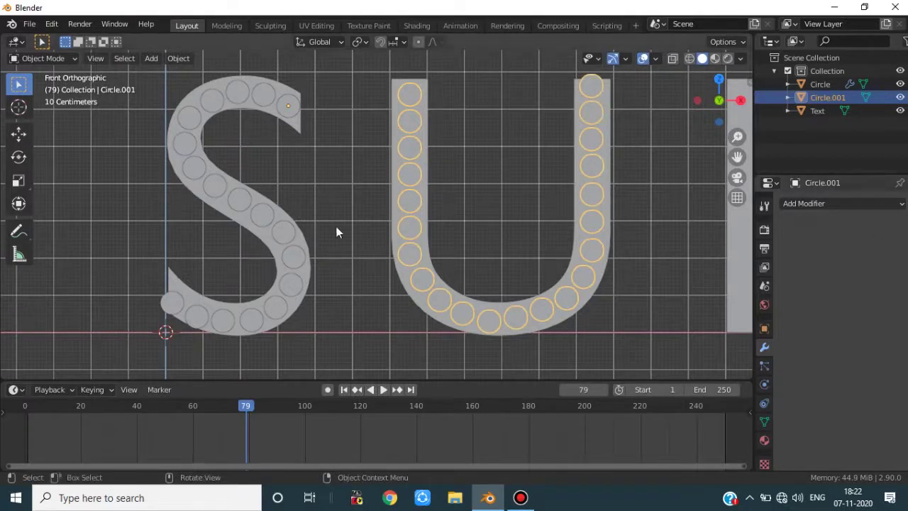
Step: Join the U's circles into the S's circle object and play the timeline from the beginning to check the build
left_click(279, 234, "shift")
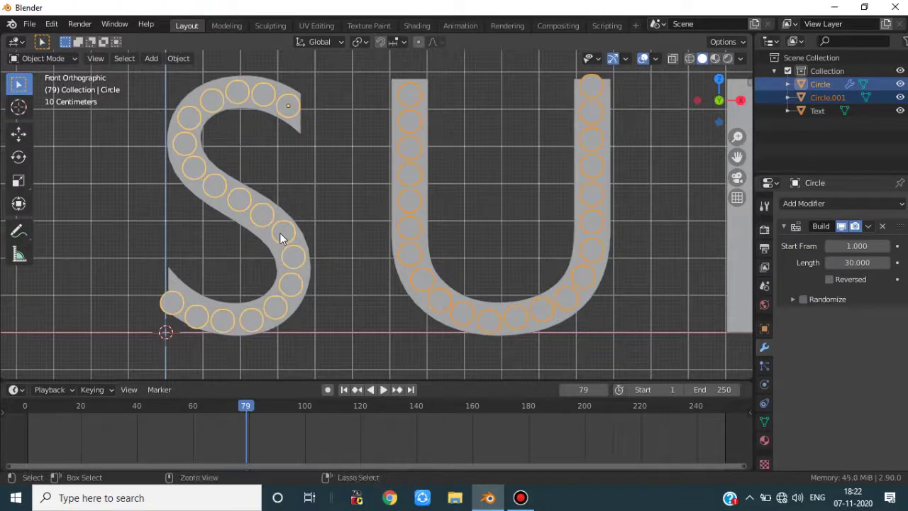
key("ctrl+j")
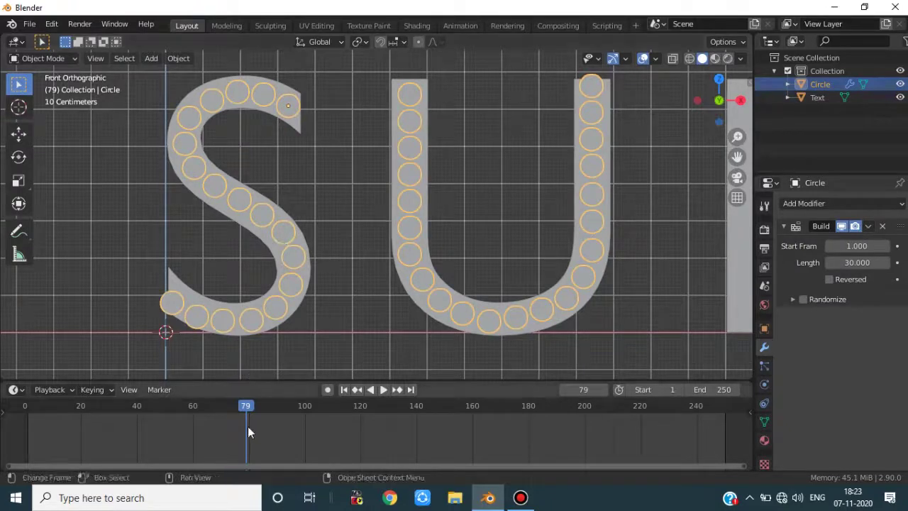
left_click_drag(248, 426, 43, 388)
key("shift+Left")
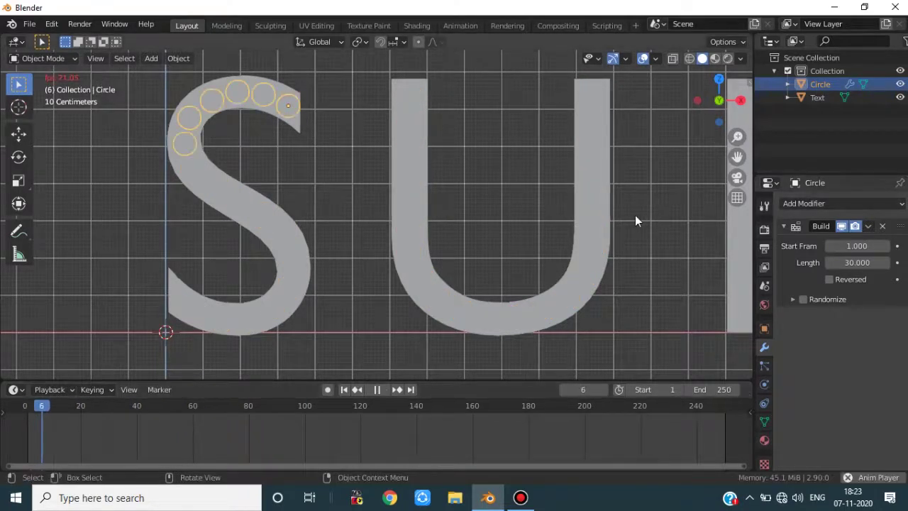
key("space")
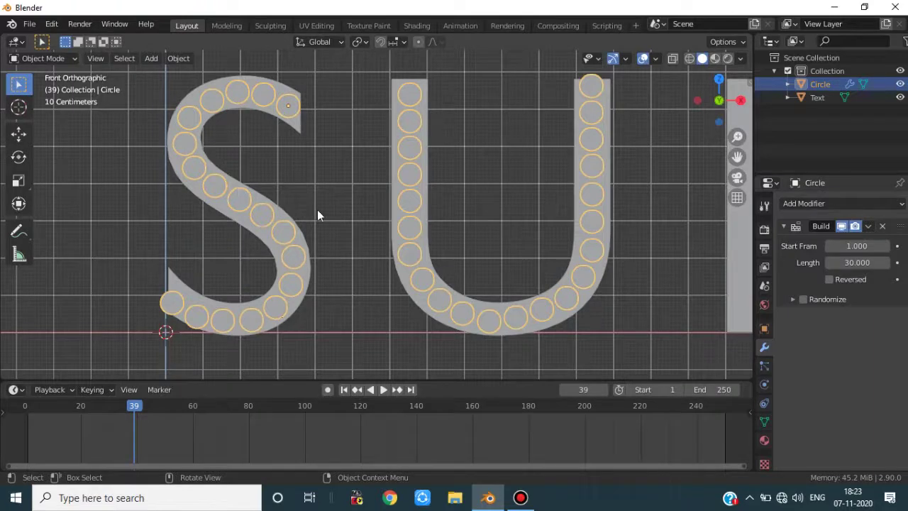
Step: Set the Build modifier's length to 100 and play the timeline from the beginning to check the circles filling S and U
double_click(848, 262)
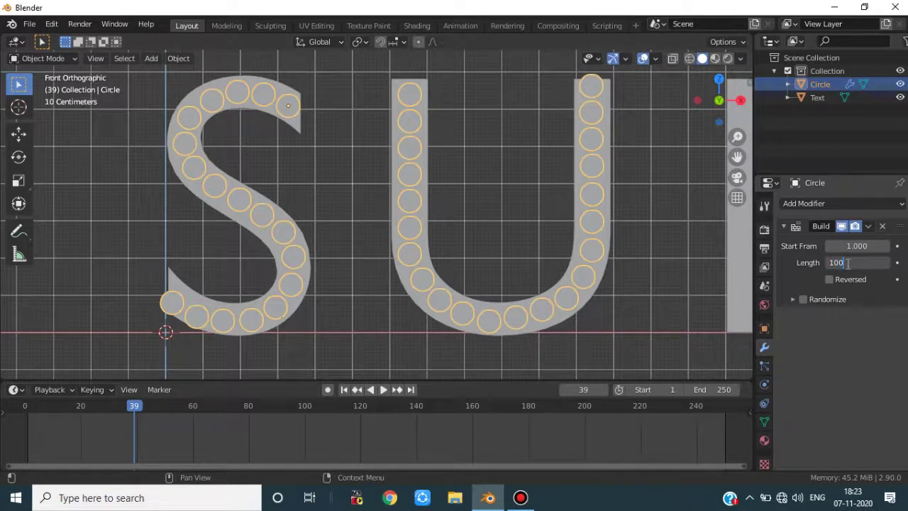
key("Return")
left_click(28, 405)
key("space")
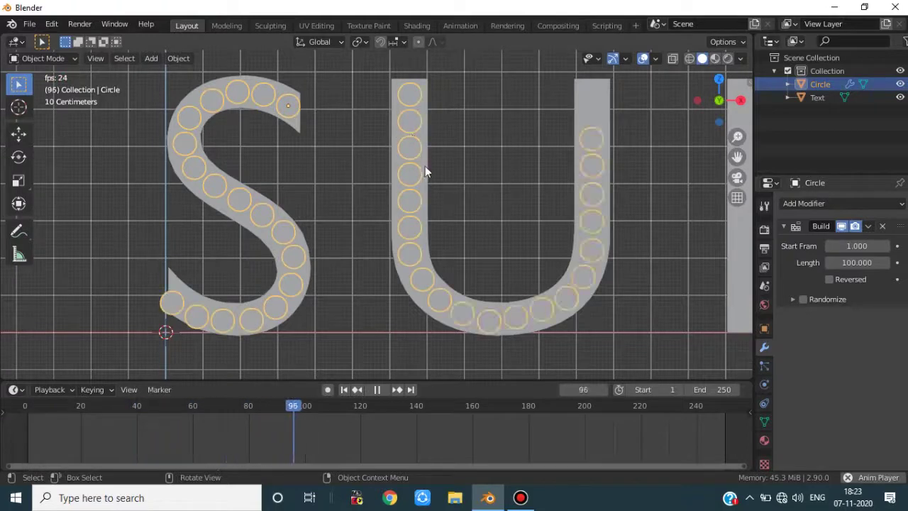
key("space")
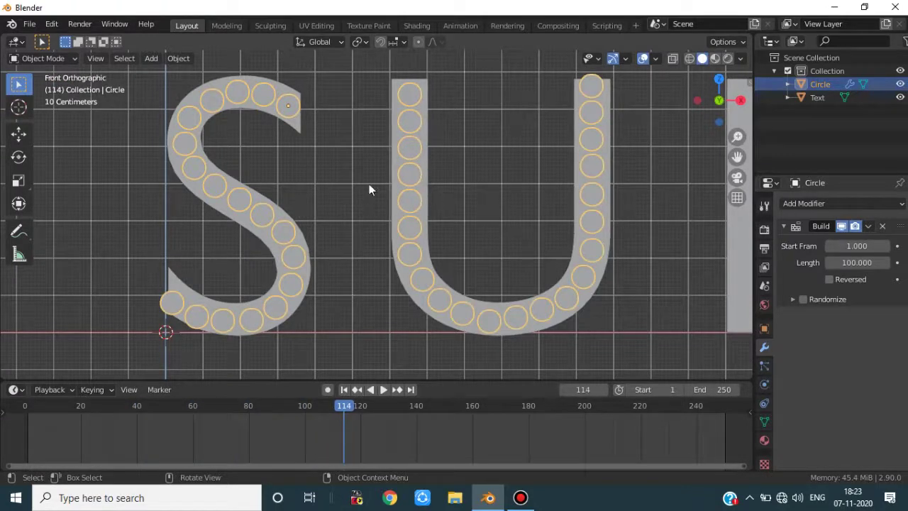
key("space")
left_click_drag(334, 406, 258, 413)
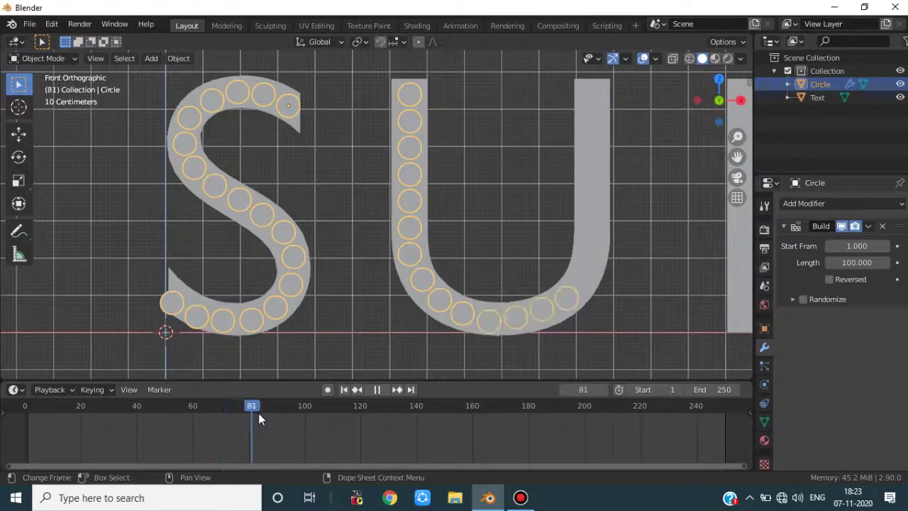
key("space")
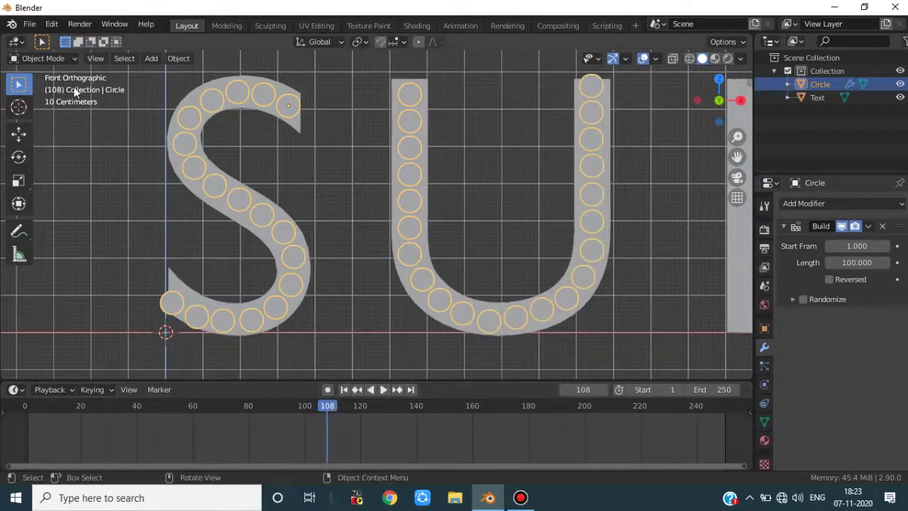
Step: Inspect the joined circles in Edit Mode and look over the remaining letters of SUPER STAR
left_click(43, 58)
left_click(71, 81)
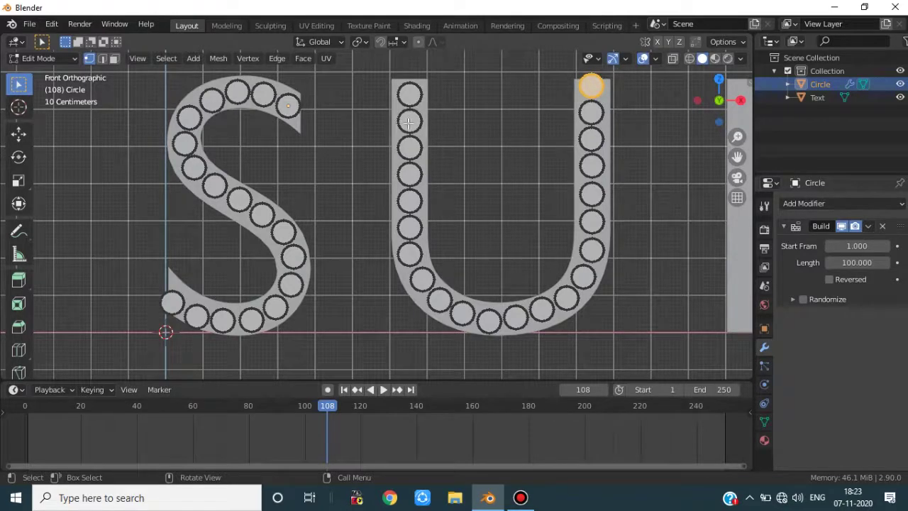
left_click_drag(325, 403, 290, 406)
scroll(433, 239, "down", 6)
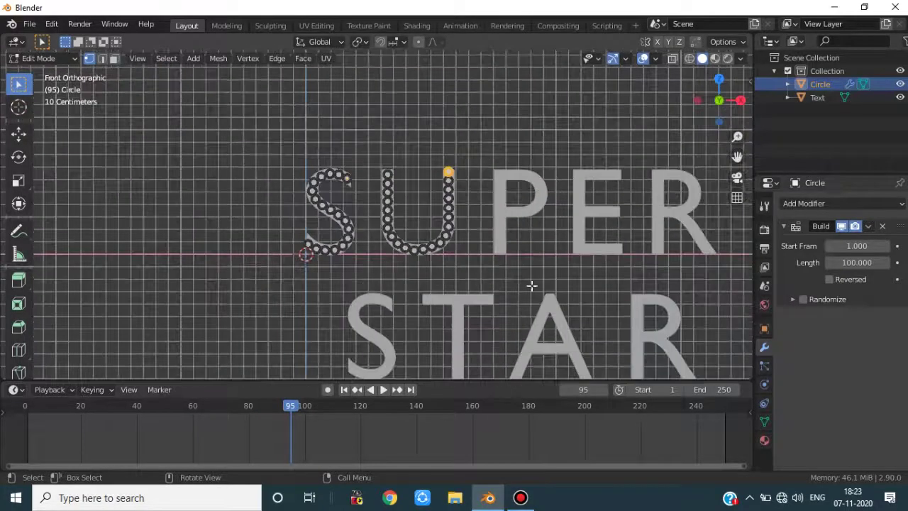
middle_click_drag(399, 240, 341, 203, "shift")
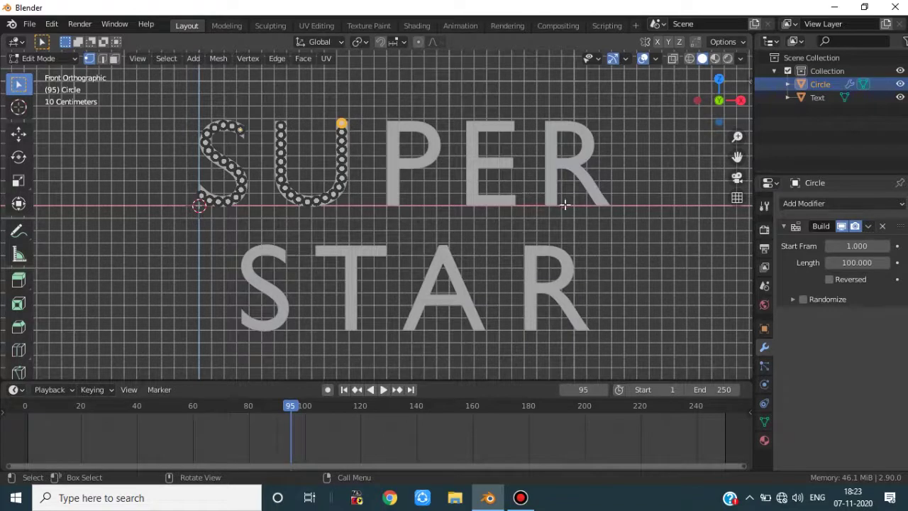
Step: Open the recent file rajni itle card animation.blend without saving the current scene
left_click(29, 23)
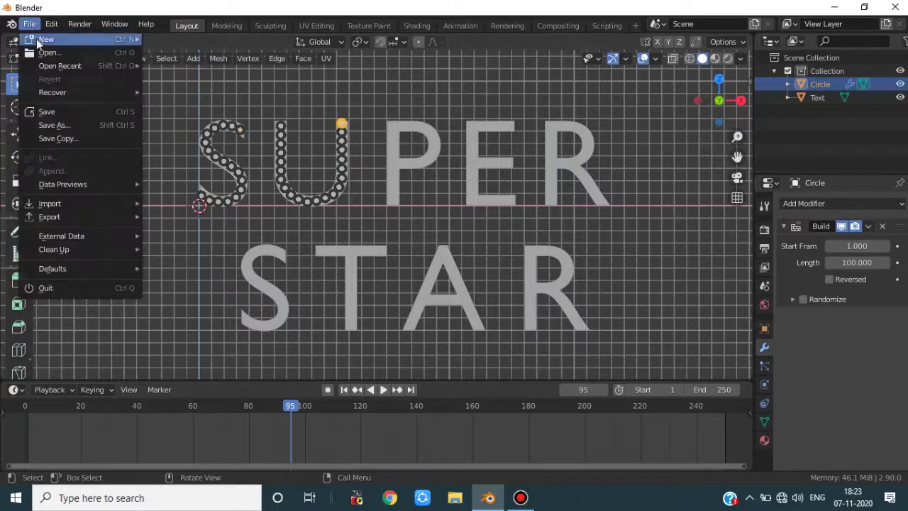
mouse_move(55, 66)
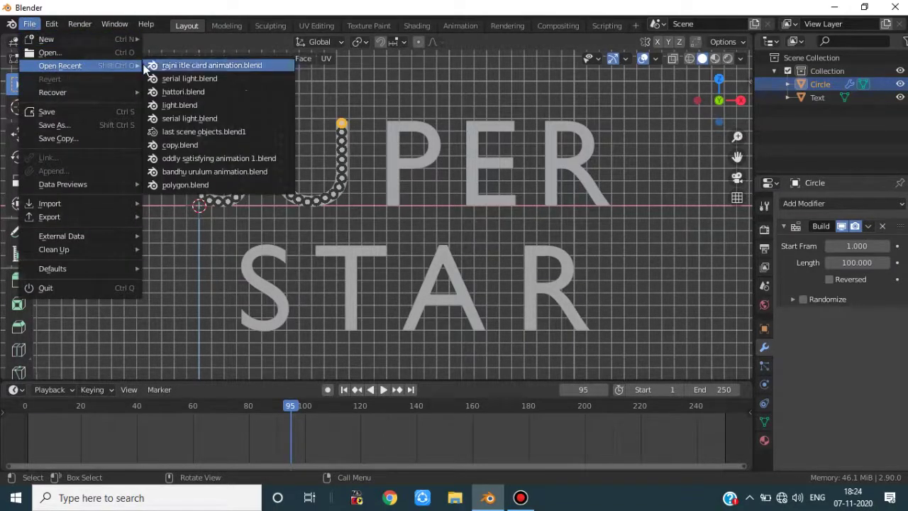
left_click(183, 69)
left_click(469, 272)
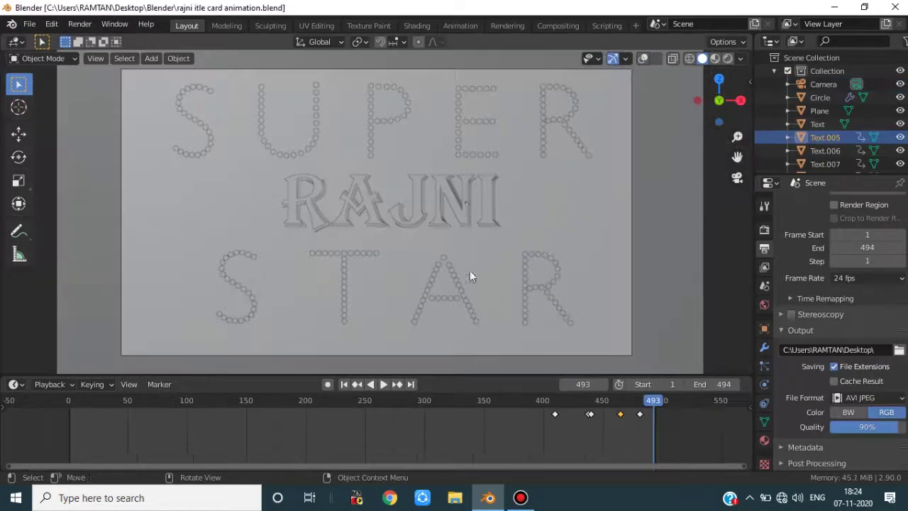
Step: Show the viewport overlays and delete the large backdrop plane behind the title text
left_click(644, 58)
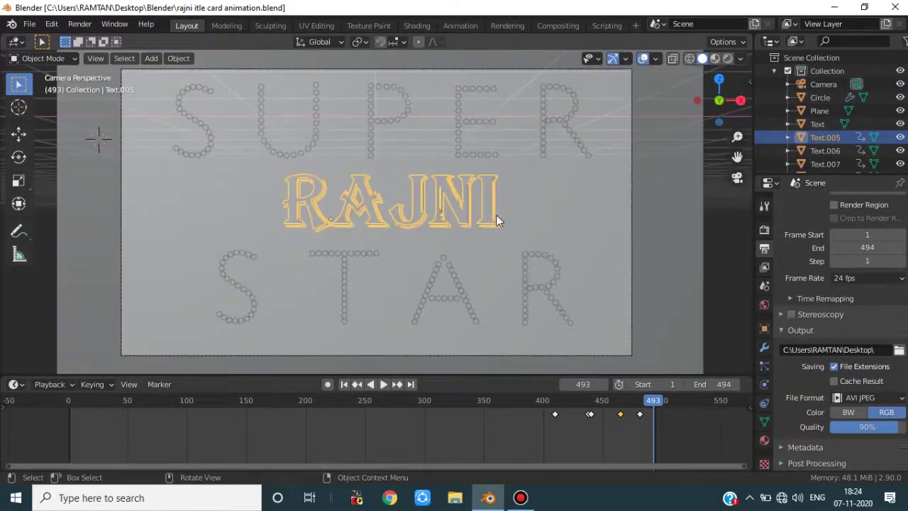
middle_click_drag(664, 147, 602, 172)
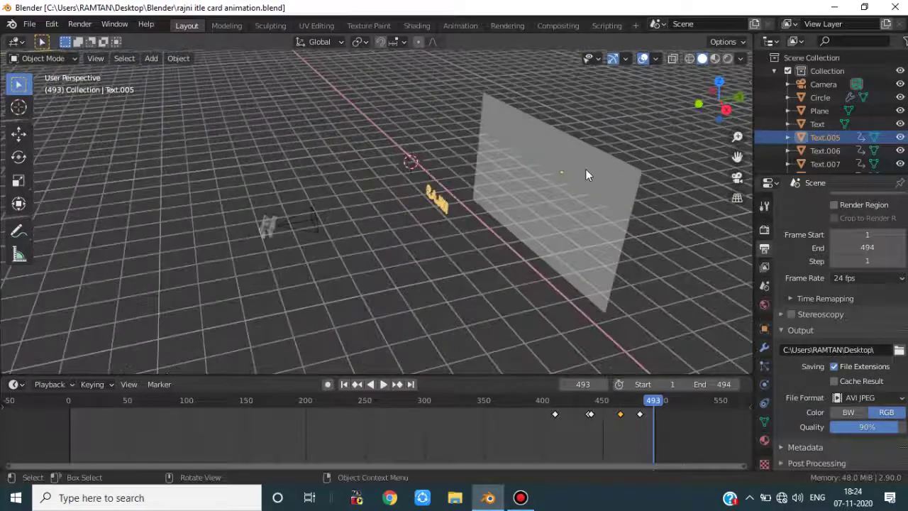
left_click(541, 195)
key("Delete")
Step: Delete all the separate 3D letter objects stacked behind the camera
middle_click_drag(445, 227, 180, 256)
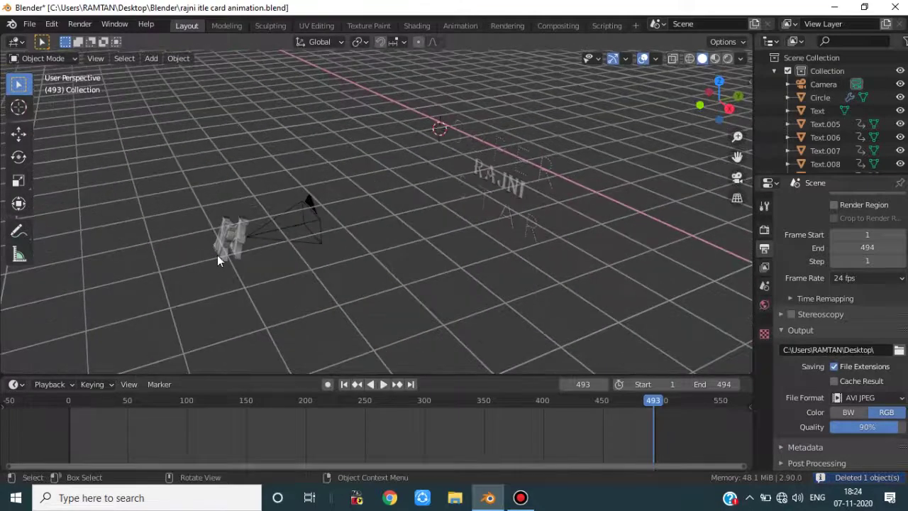
left_click_drag(217, 260, 241, 266)
key("Delete")
middle_click_drag(286, 232, 309, 287)
left_click(302, 294)
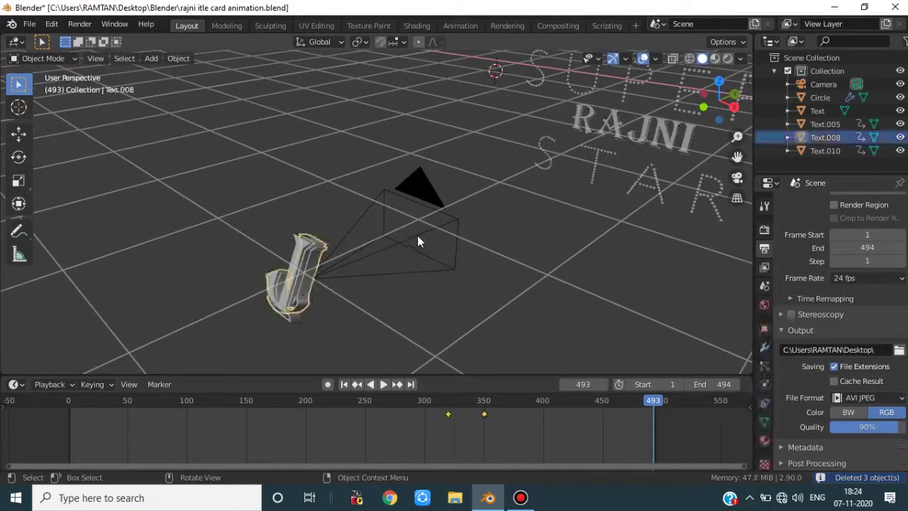
key("x")
left_click(417, 239)
left_click(293, 272)
key("x")
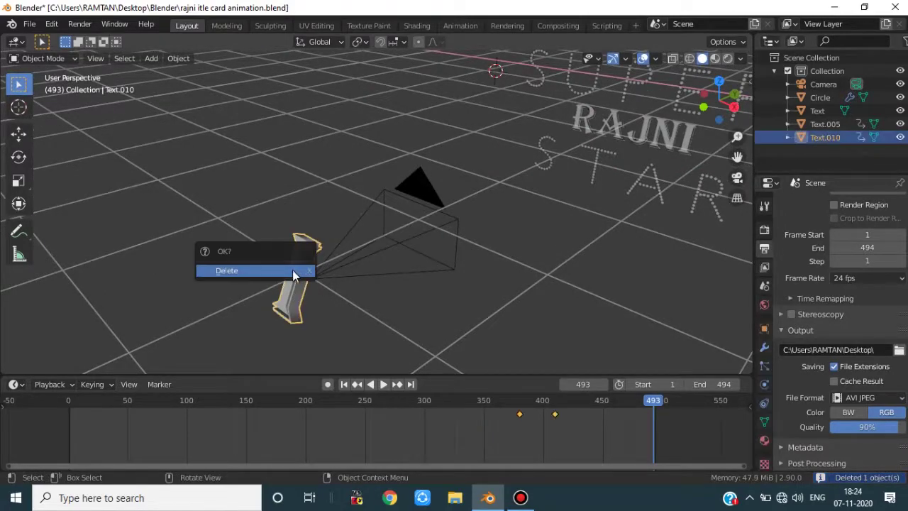
left_click(293, 270)
Step: Delete the remaining RAJNI text object between the SUPER and STAR lines
middle_click_drag(385, 237, 346, 195)
left_click(291, 204)
key("Delete")
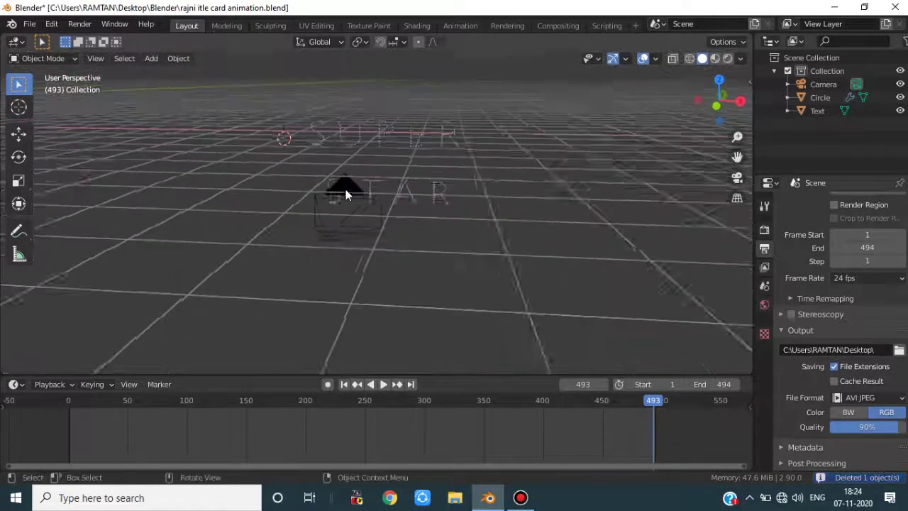
Step: Return to the camera view, hide the overlays and play the timeline to check the SUPER STAR dots building up
key("KP_0")
left_click(643, 59)
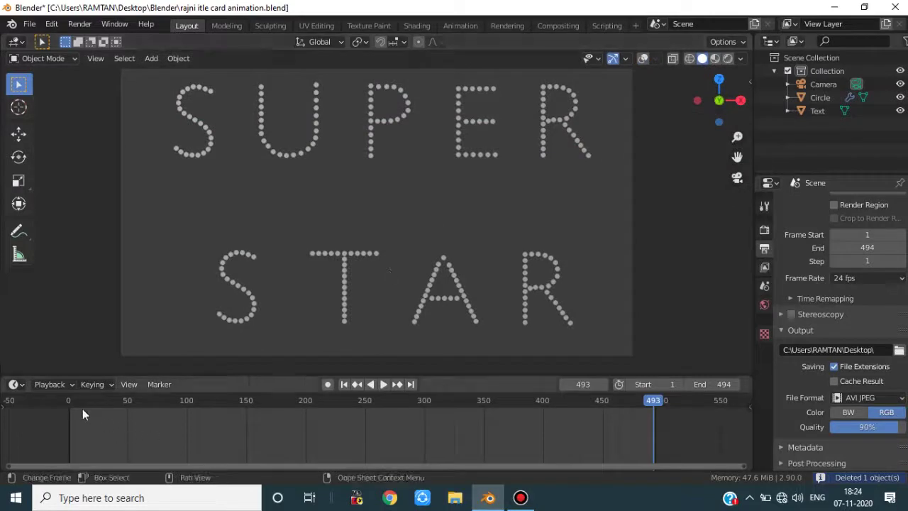
key("space")
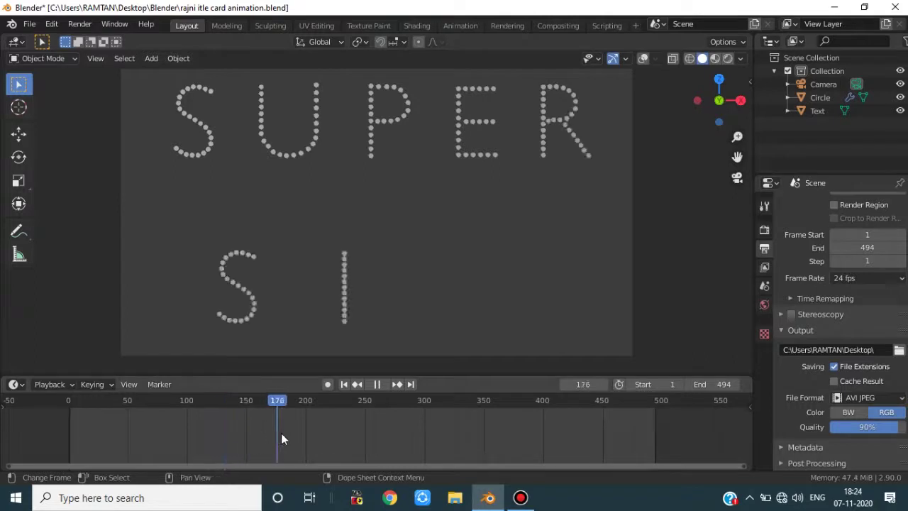
mouse_move(281, 432)
left_mouse_down()
mouse_move(309, 448)
mouse_move(419, 454)
mouse_move(67, 446)
mouse_move(385, 458)
mouse_move(421, 467)
mouse_move(370, 468)
left_mouse_up()
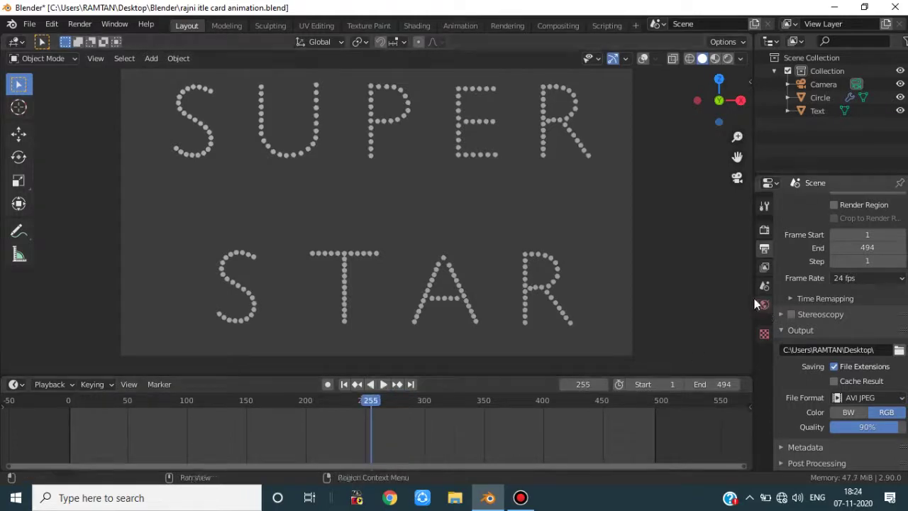
Step: Select the dotted letters, switch to rendered shading and replace their existing material with a new one
left_click(557, 276)
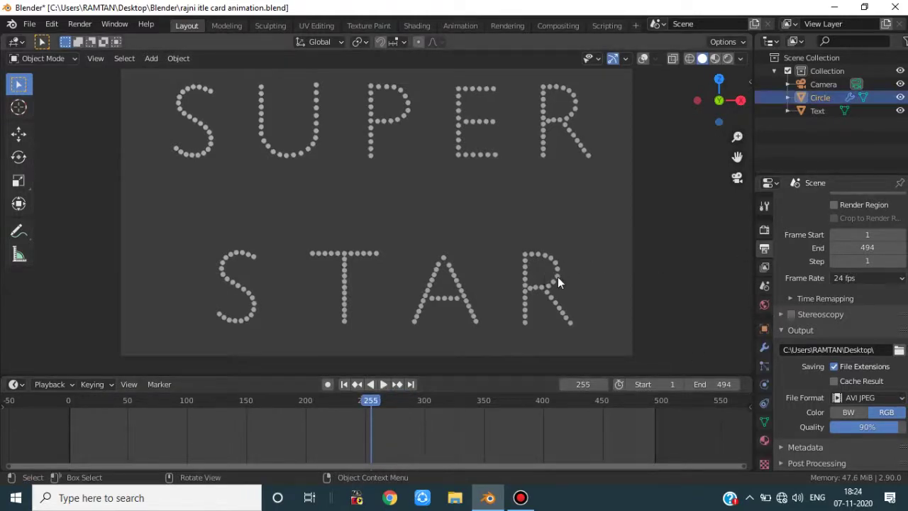
left_click(727, 59)
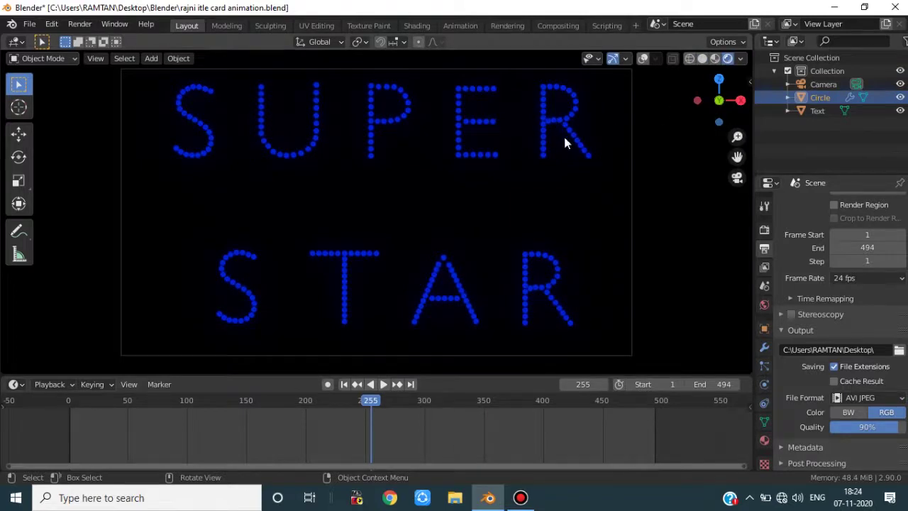
left_click(764, 440)
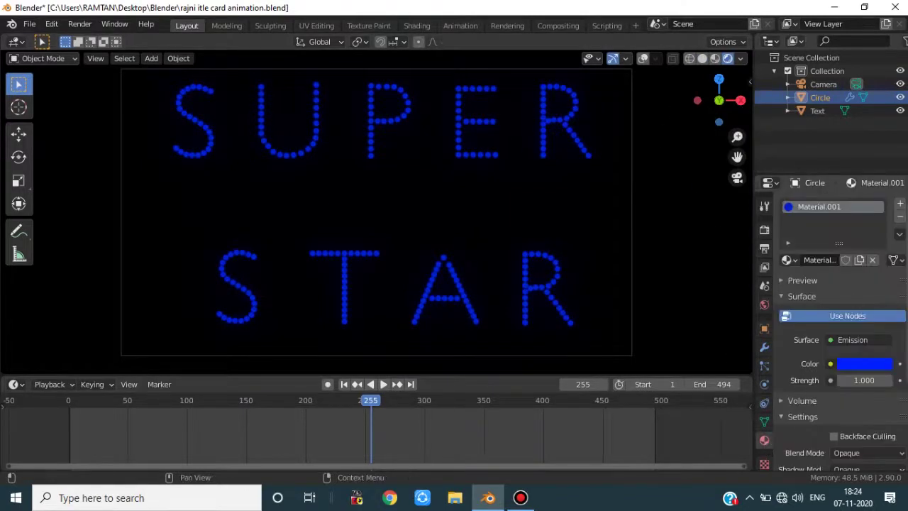
left_click(900, 218)
left_click(853, 262)
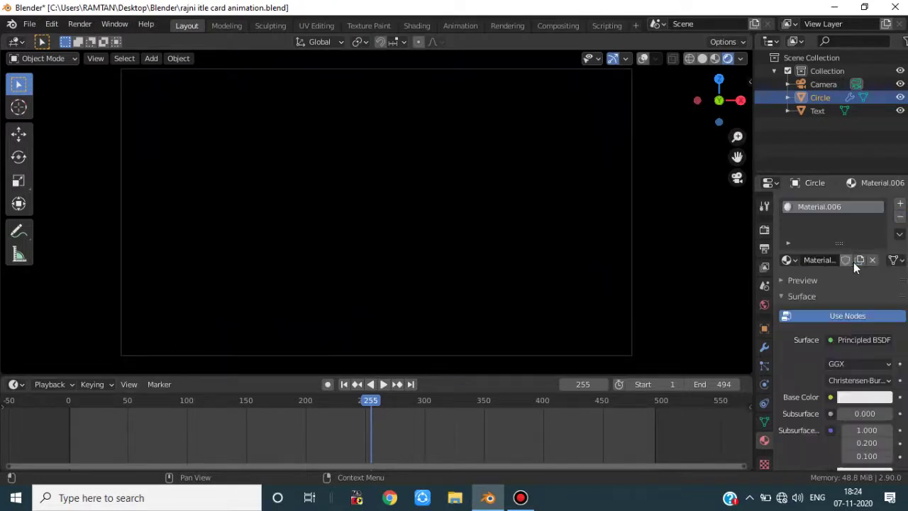
Step: Set the new material's surface to Emission and its colour to a saturated blue
left_click(851, 341)
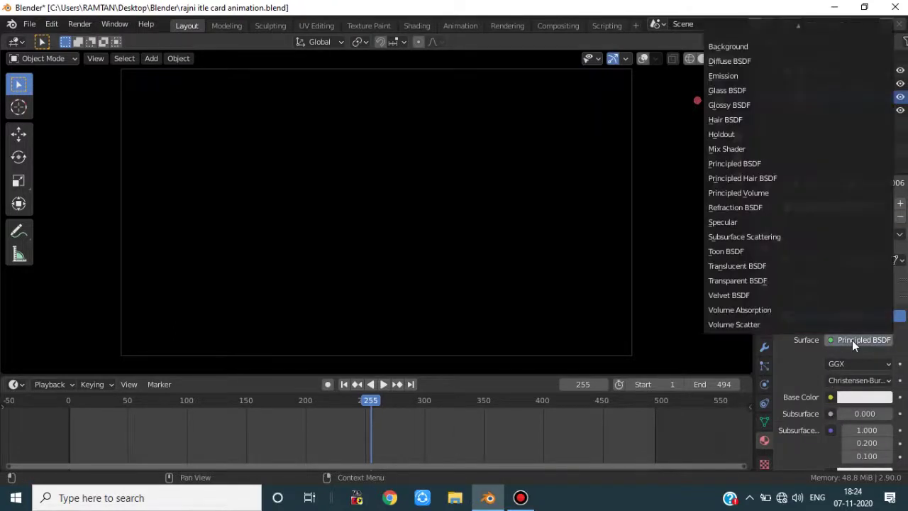
left_click(728, 76)
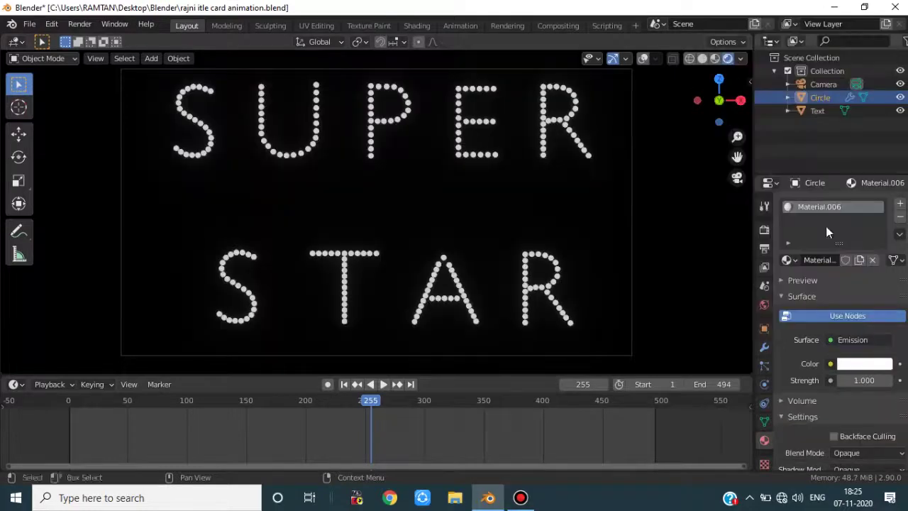
left_click(864, 363)
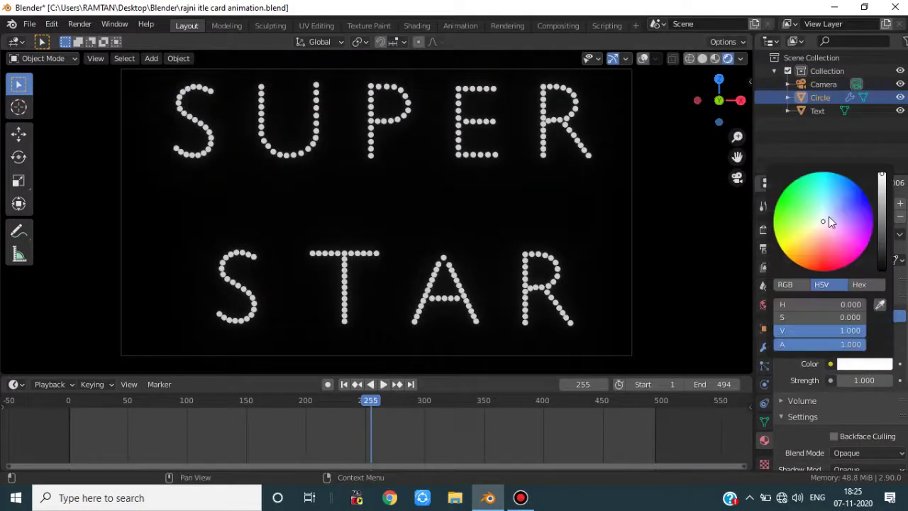
left_click(866, 198)
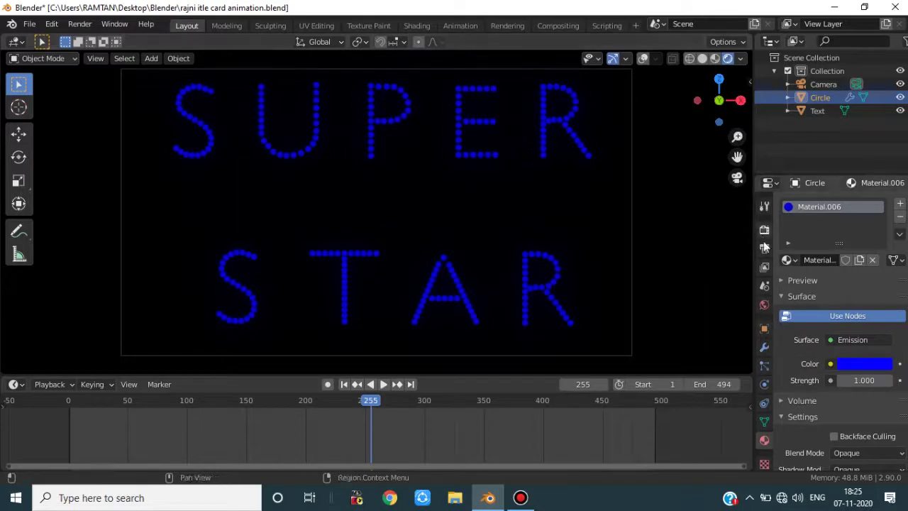
Step: Set the World background colour to black
left_click(764, 305)
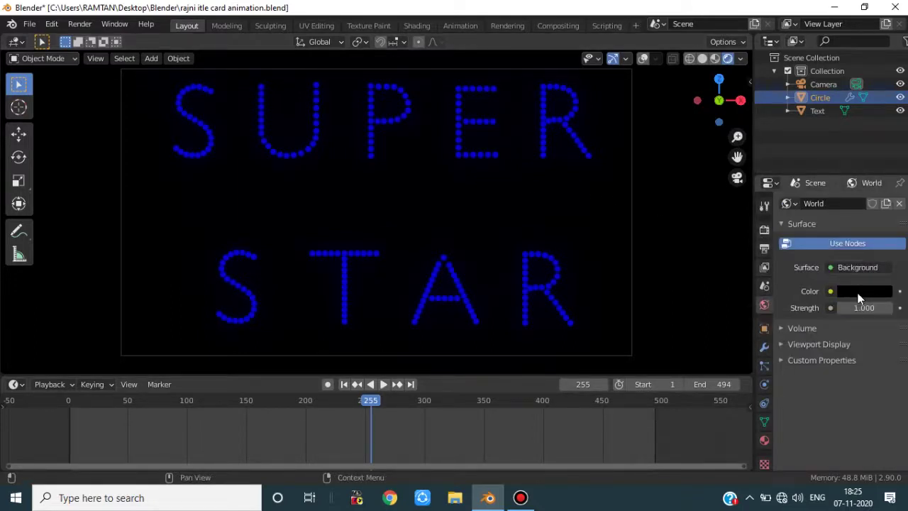
left_click(860, 291)
mouse_move(872, 260)
left_mouse_down()
mouse_move(898, 260)
mouse_move(865, 260)
left_mouse_up()
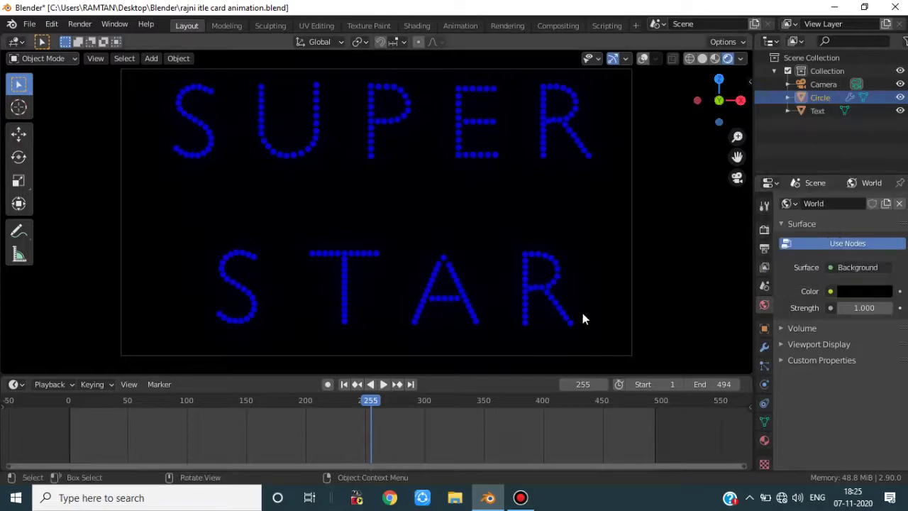
Step: Compare the dots' glow up close with Eevee Bloom off and on, leave Bloom enabled and return to the camera view
left_click(762, 231)
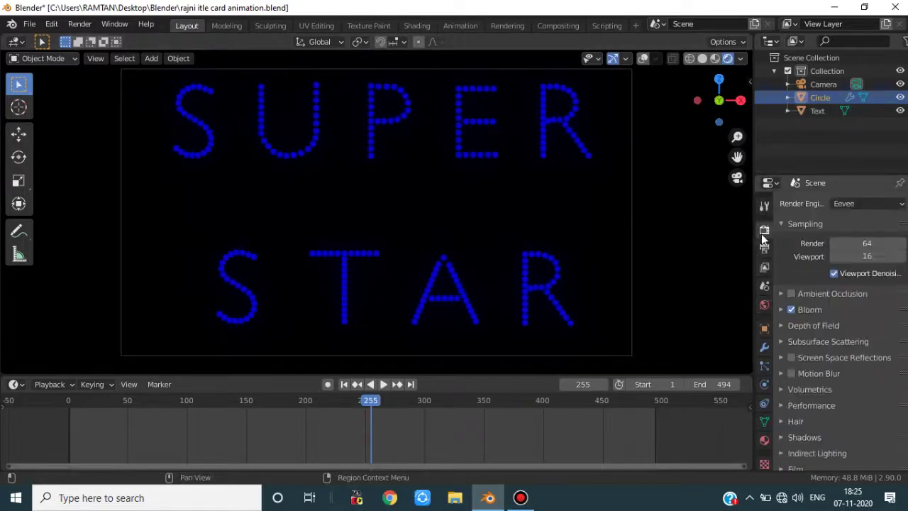
left_click(792, 310)
left_click(791, 310)
middle_click_drag(583, 247, 527, 325)
scroll(482, 319, "up", 4, "shift")
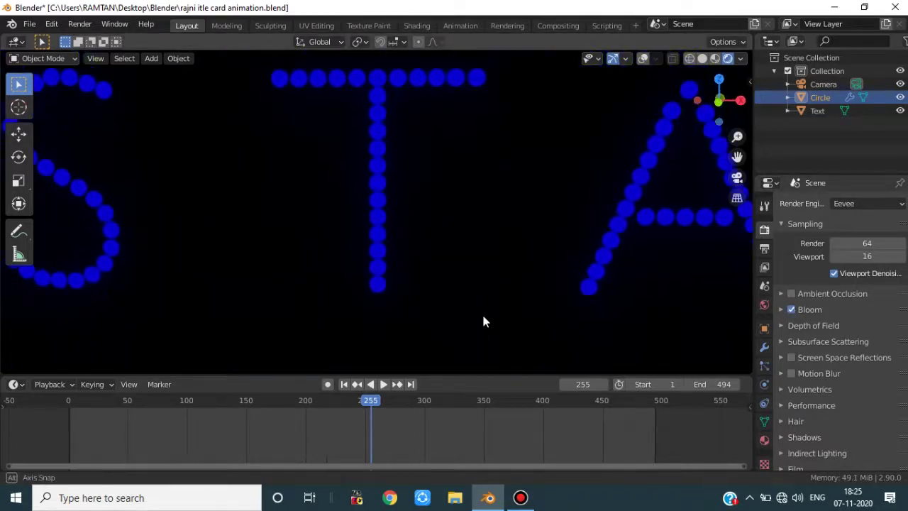
scroll(489, 298, "up", 5)
scroll(482, 277, "up", 8)
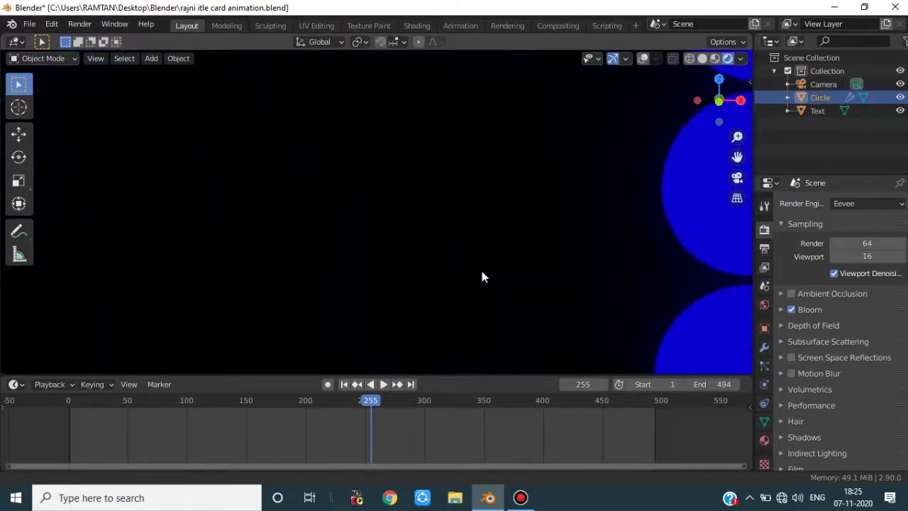
scroll(489, 276, "down", 6)
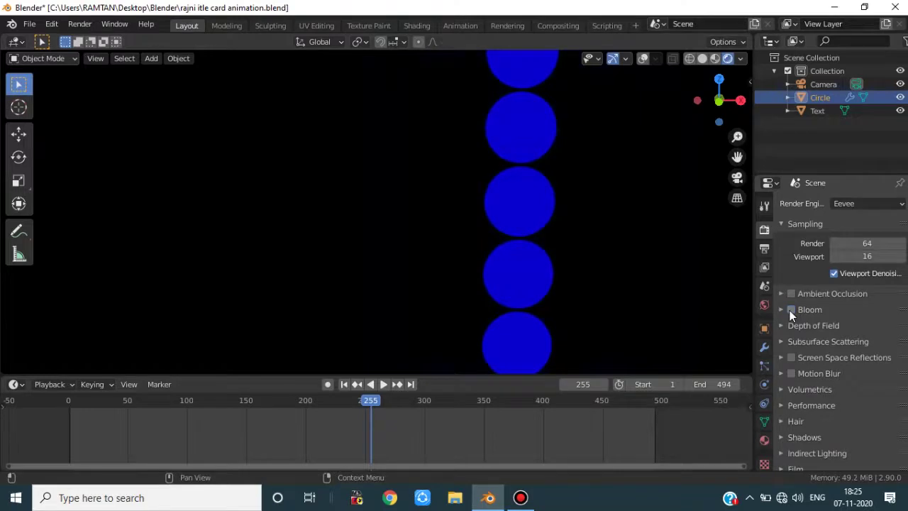
left_click(790, 310)
scroll(468, 280, "down", 6)
key("KP_0")
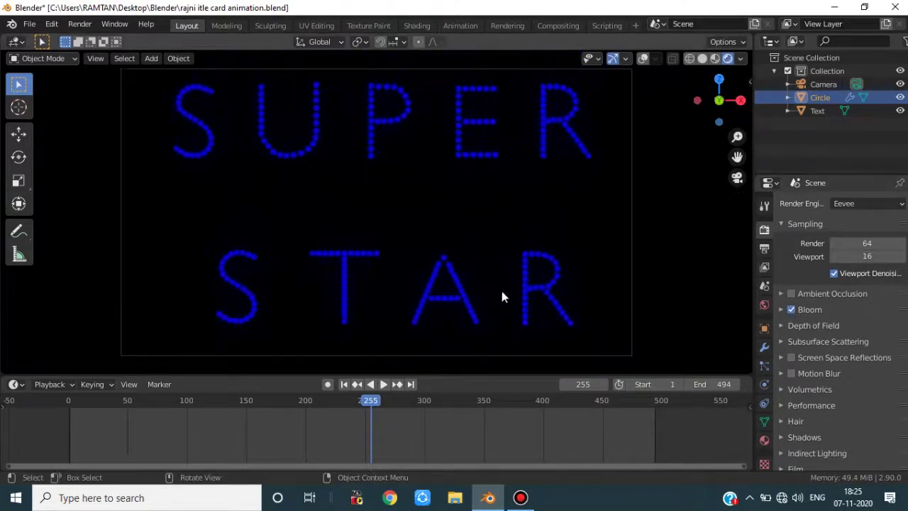
Step: Leave the camera view, turn the viewport overlays on and switch to solid shading
key("KP_0")
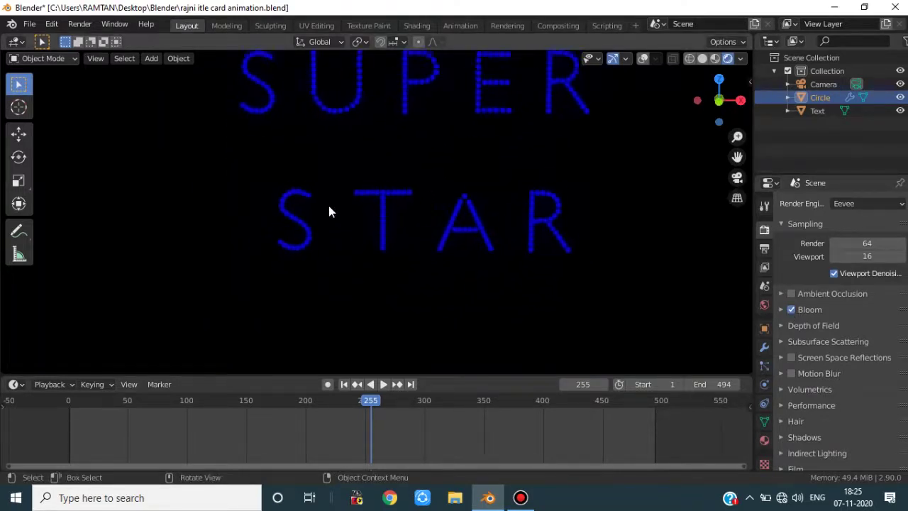
scroll(333, 212, "down", 5)
middle_click_drag(352, 234, 465, 246)
left_click(643, 58)
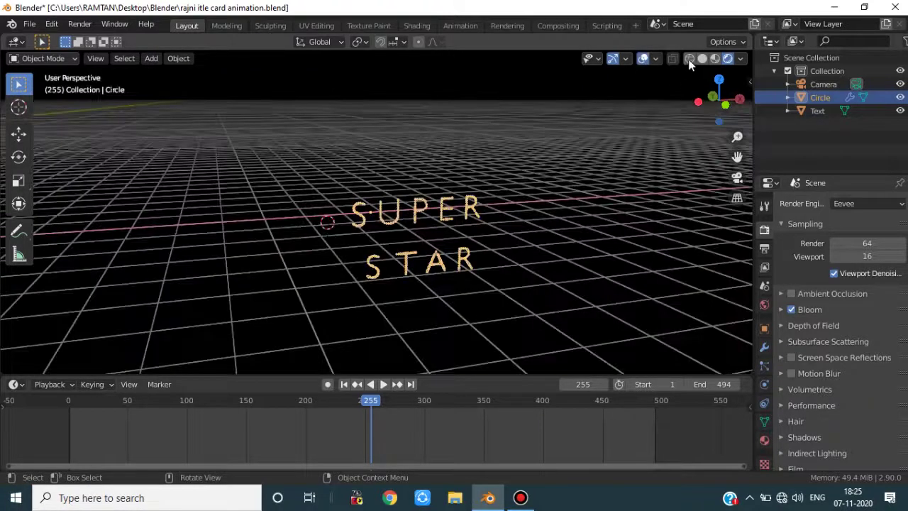
left_click(702, 58)
scroll(476, 213, "up", 3)
middle_click_drag(476, 254, 444, 242)
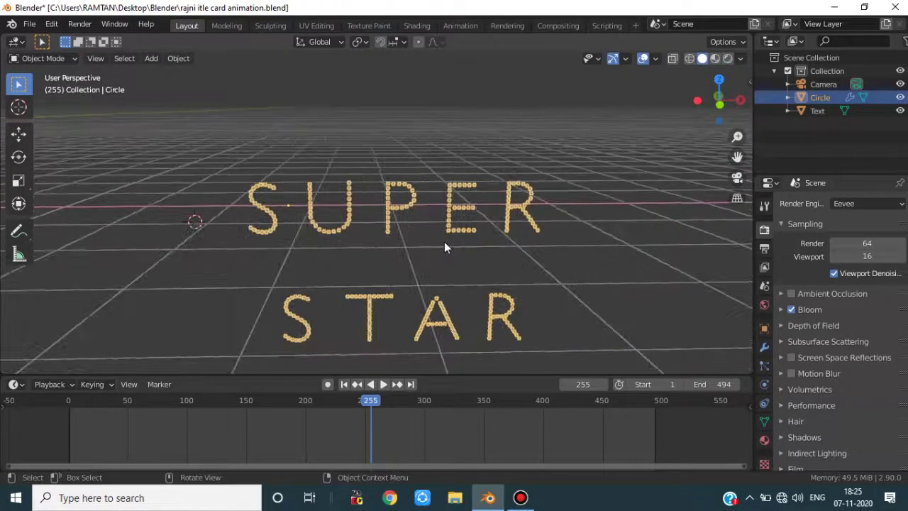
Step: Deselect the dotted letters and add a new text object at the 3D cursor
left_click(137, 285)
middle_click_drag(168, 283, 247, 296, "shift")
key("shift+a")
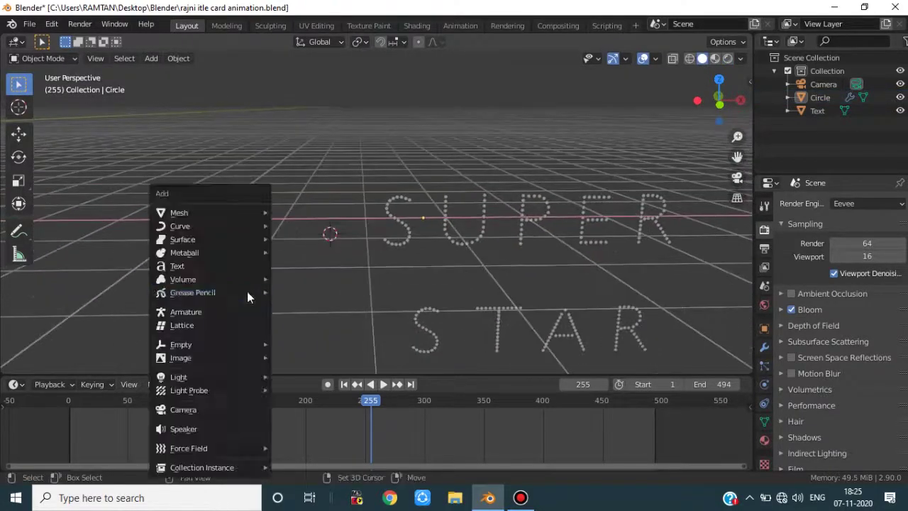
left_click(216, 265)
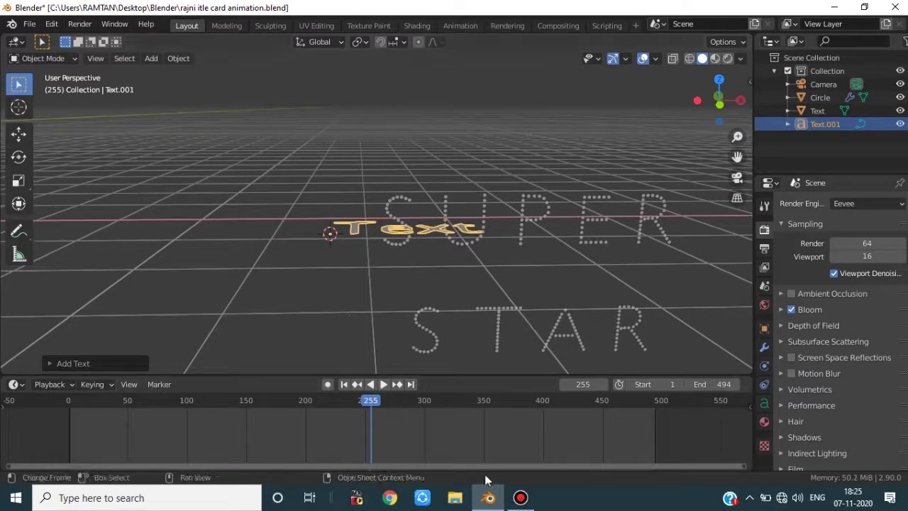
left_click(520, 497)
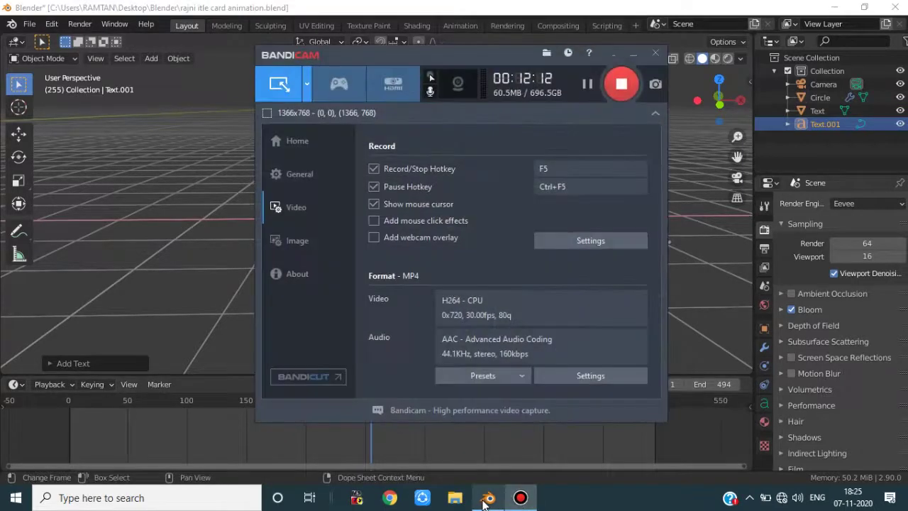
left_click(490, 499)
Step: Rotate the new text object about the global X axis so it stands upright
middle_click_drag(361, 324, 385, 292)
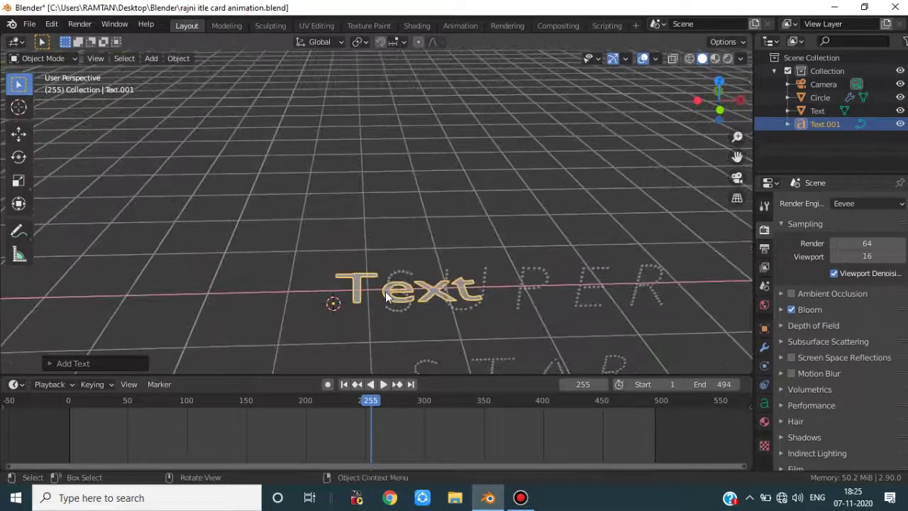
scroll(385, 292, "up", 2)
key("r")
key("x")
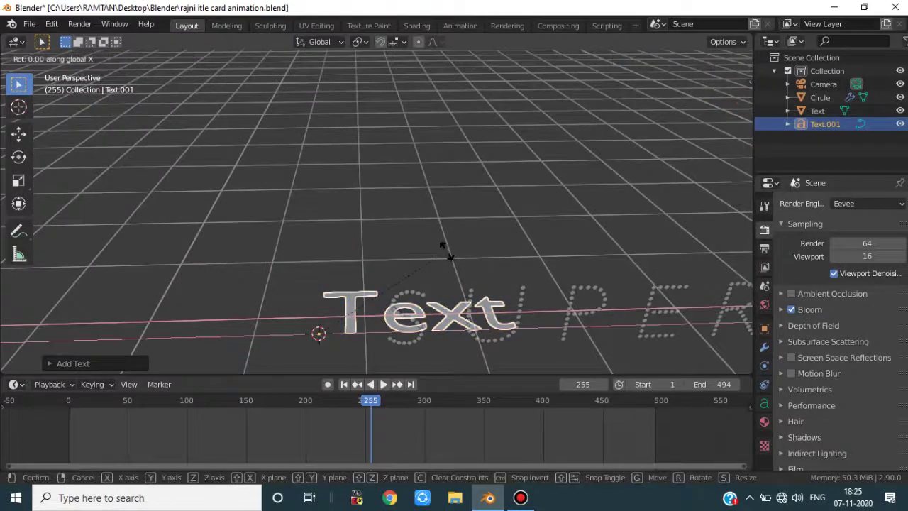
left_click(446, 251)
middle_click_drag(447, 251, 487, 233)
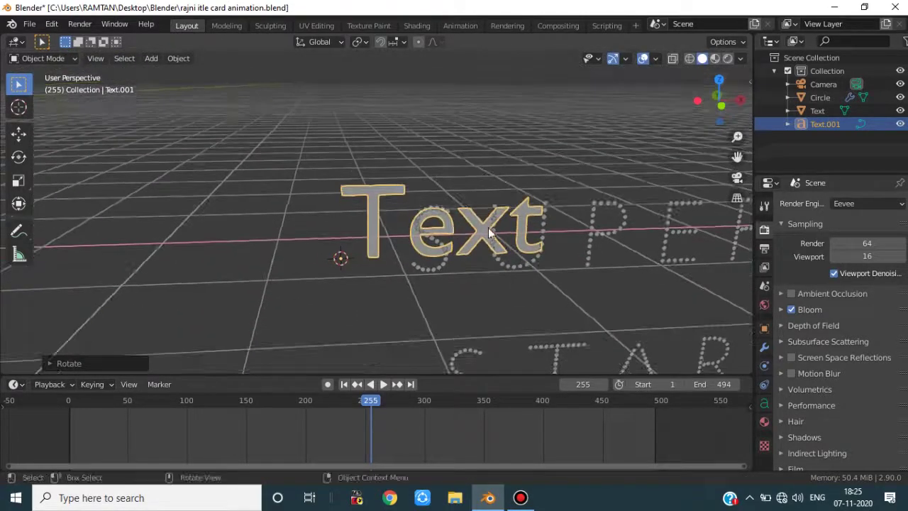
Step: Move the text object along the X axis until it sits clear of the dotted letters, before the S of SUPER
key("g")
key("x")
left_click(310, 230)
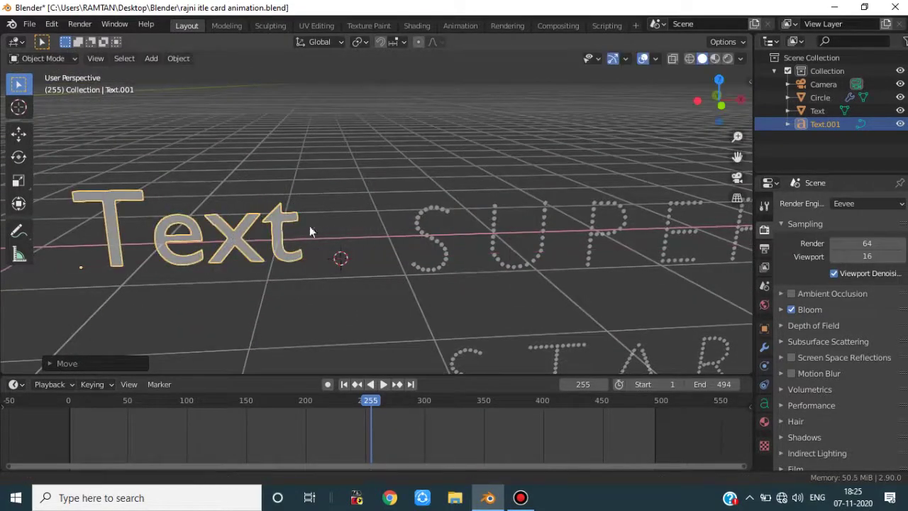
middle_click_drag(310, 225, 343, 235)
left_click(362, 190)
middle_click_drag(361, 190, 424, 182)
left_click(308, 185)
Step: Put the text object in Edit Mode and open the font file browser for its Regular font
key("Tab")
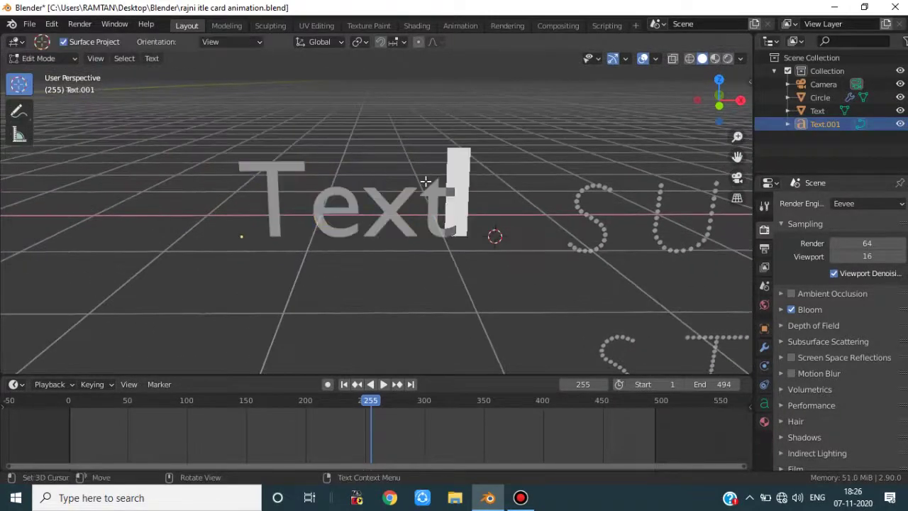
middle_click_drag(360, 169, 417, 249)
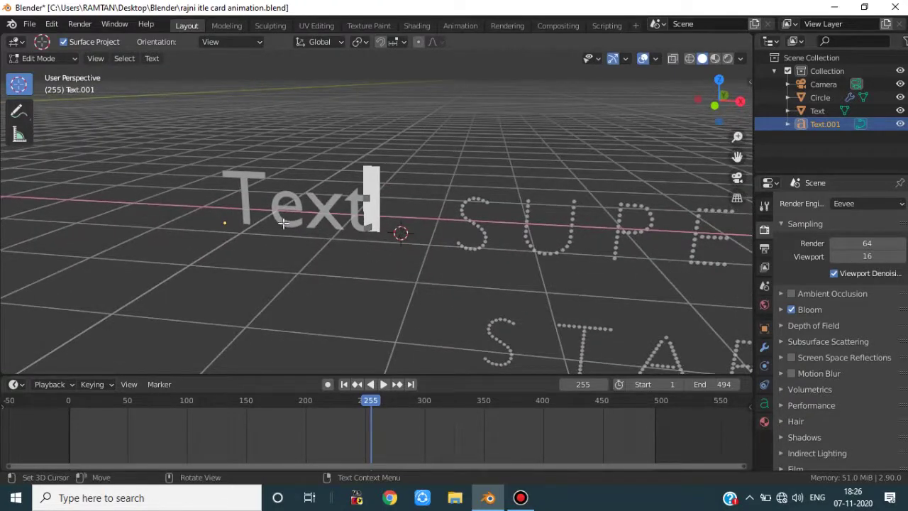
middle_click_drag(395, 198, 418, 199)
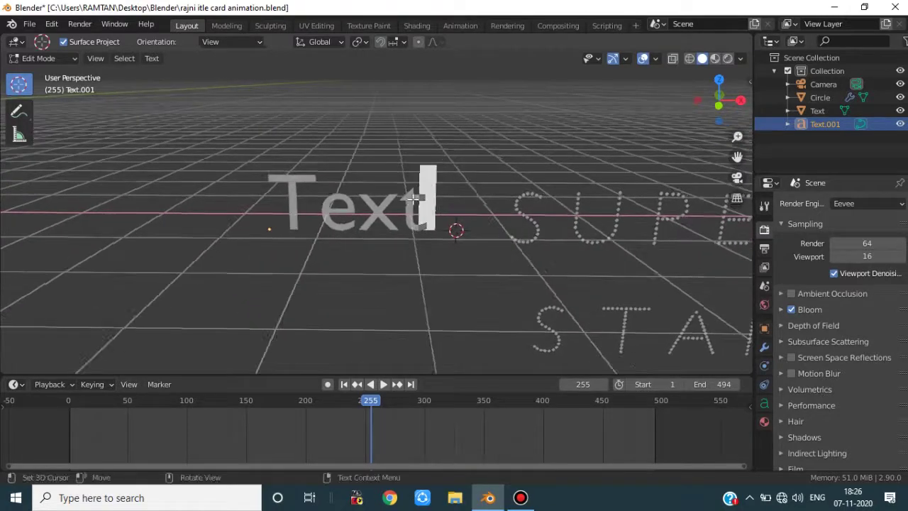
left_click(765, 404)
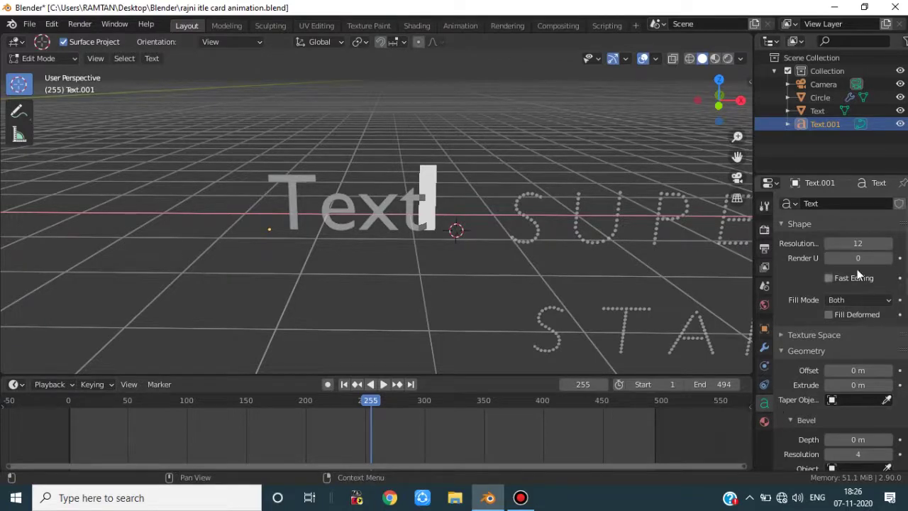
scroll(858, 251, "down", 8)
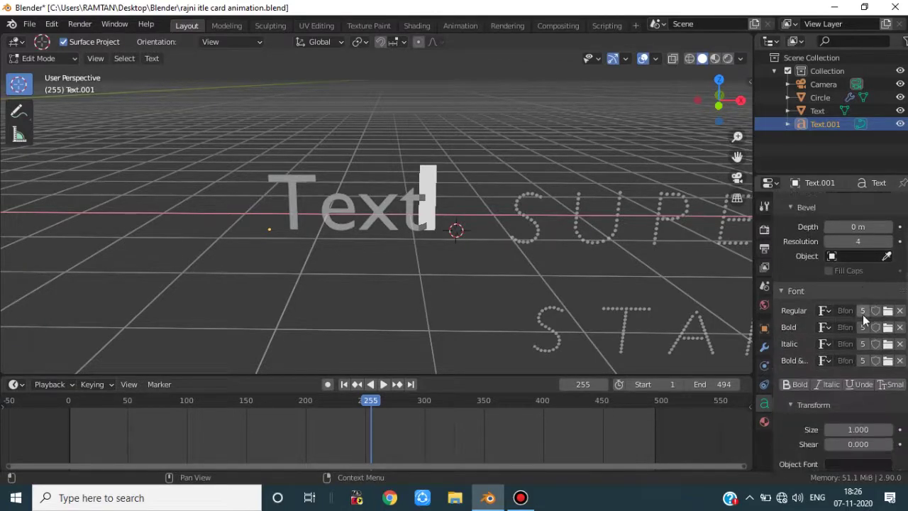
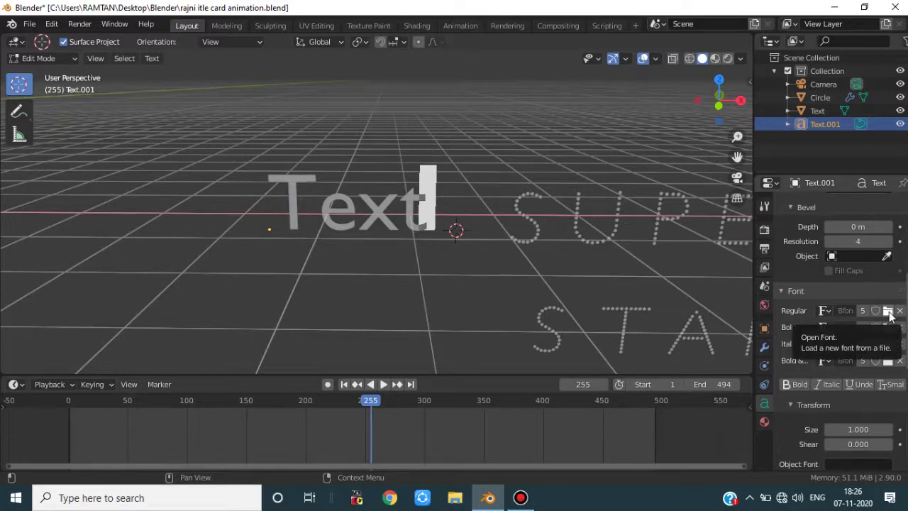
left_click(888, 311)
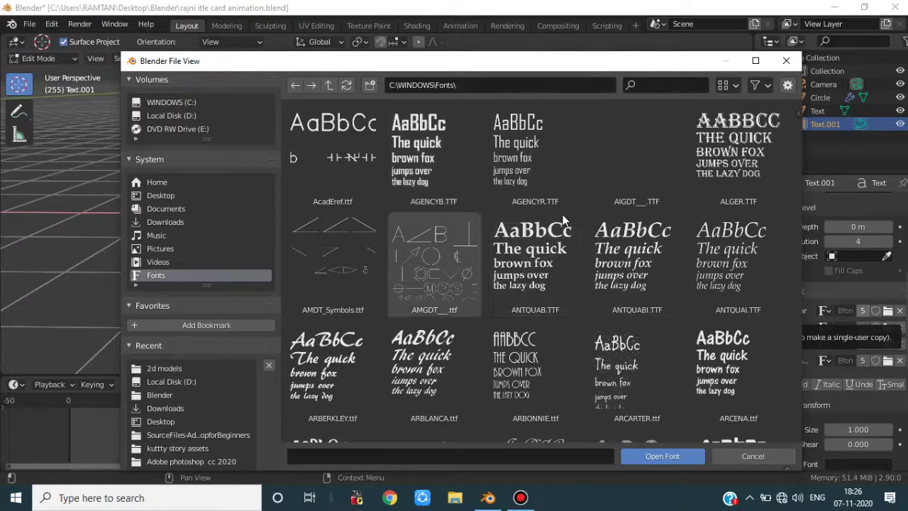
Step: Filter the font files by "al" and load ALGER.TTF as the text's Regular font
scroll(590, 300, "down", 2)
scroll(587, 301, "down", 2)
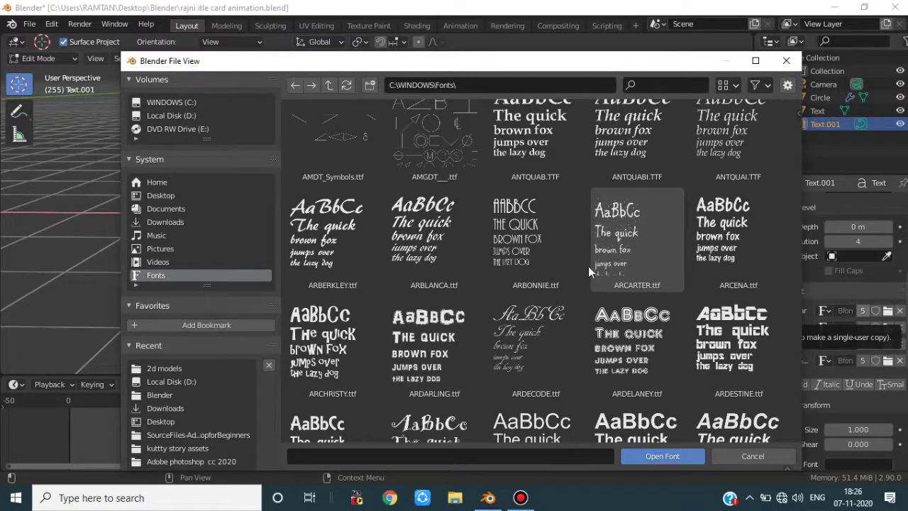
scroll(617, 234, "down", 3)
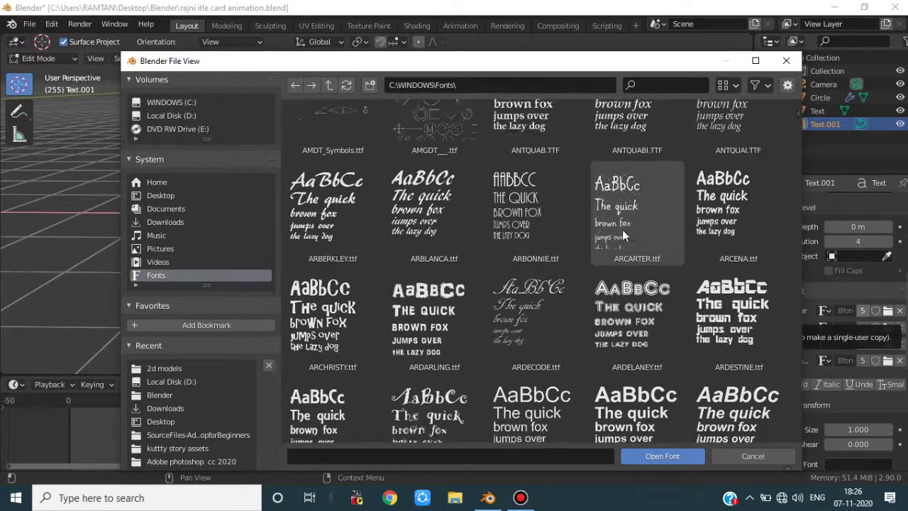
scroll(622, 241, "down", 7)
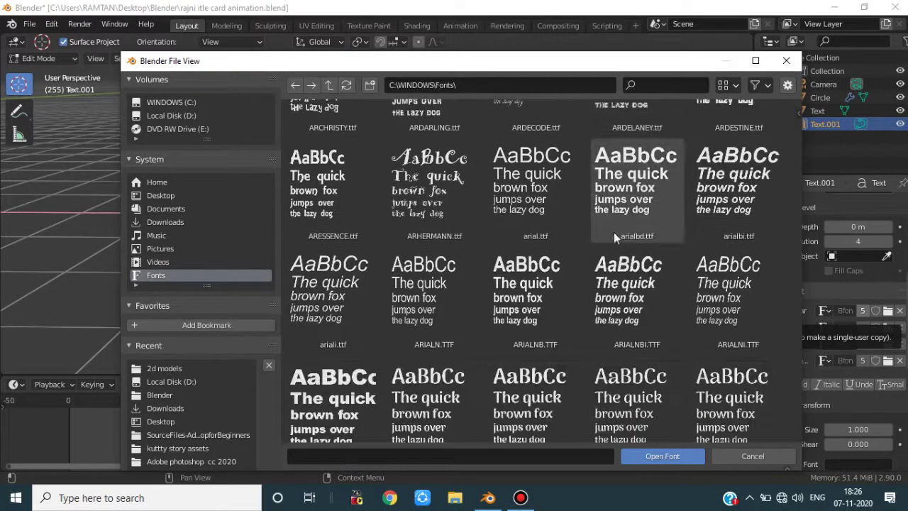
scroll(613, 231, "up", 10)
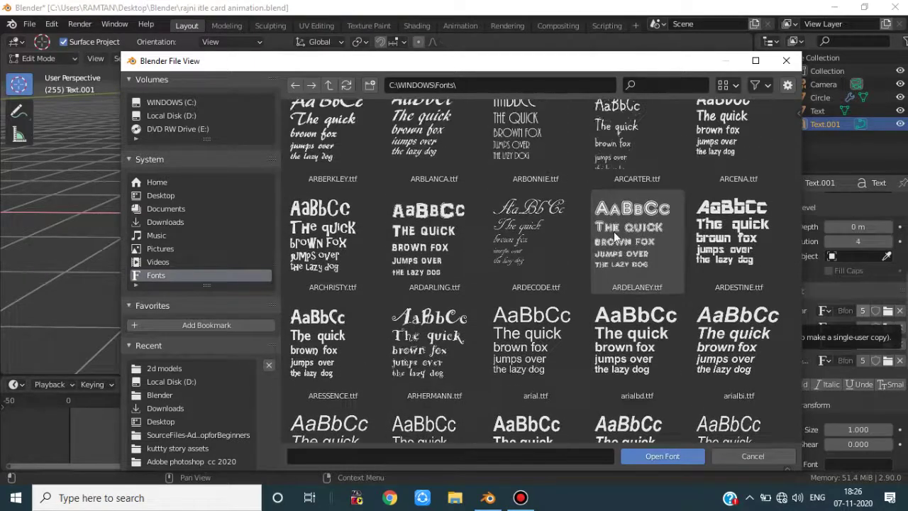
scroll(613, 232, "up", 4)
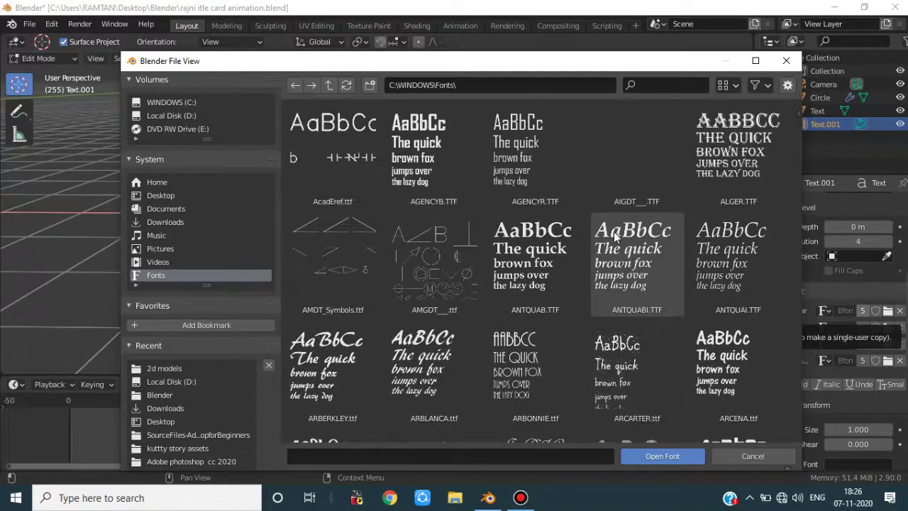
left_click(642, 85)
type("a")
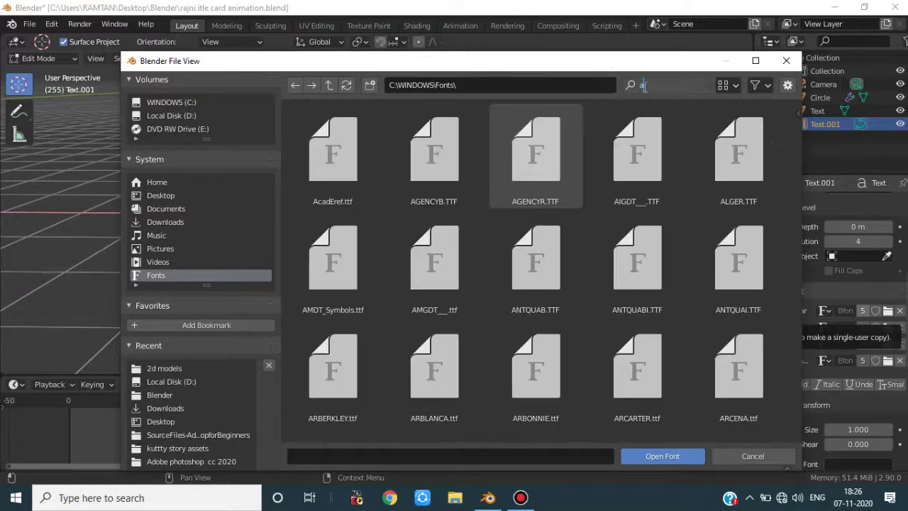
type("l")
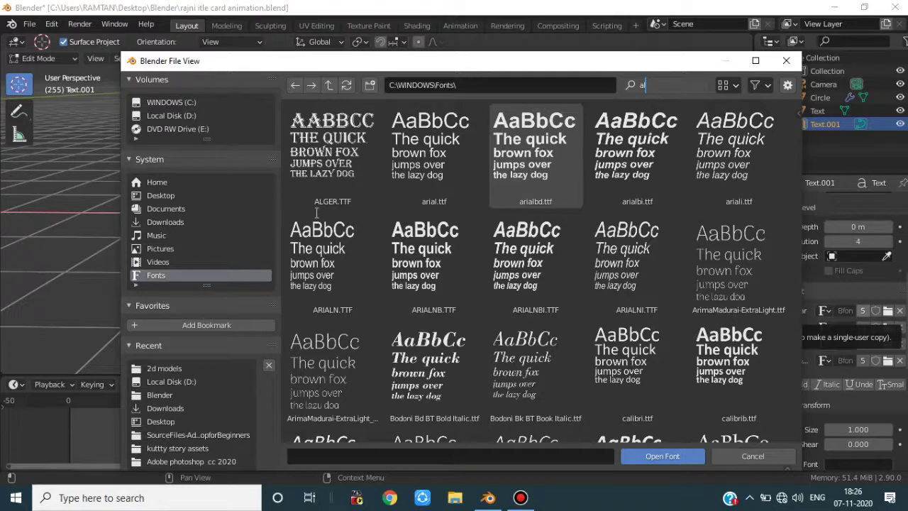
key("Return")
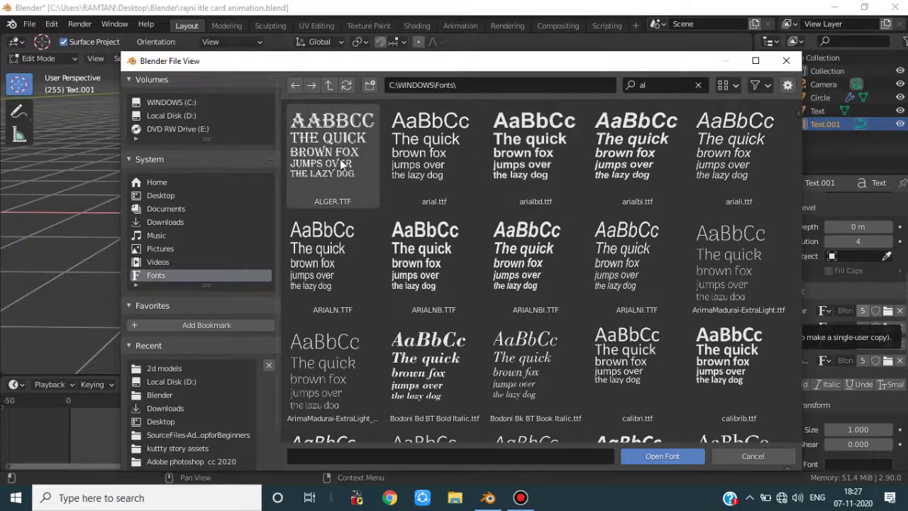
left_click(317, 157)
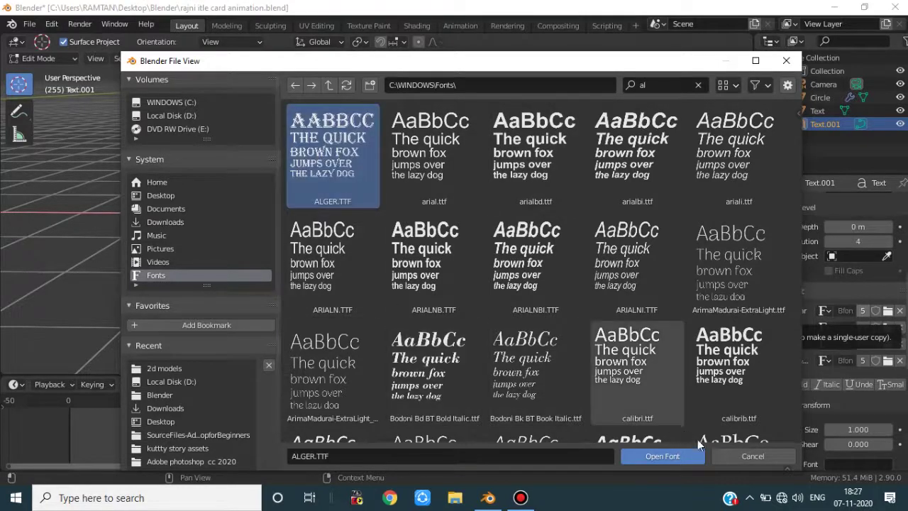
left_click(680, 458)
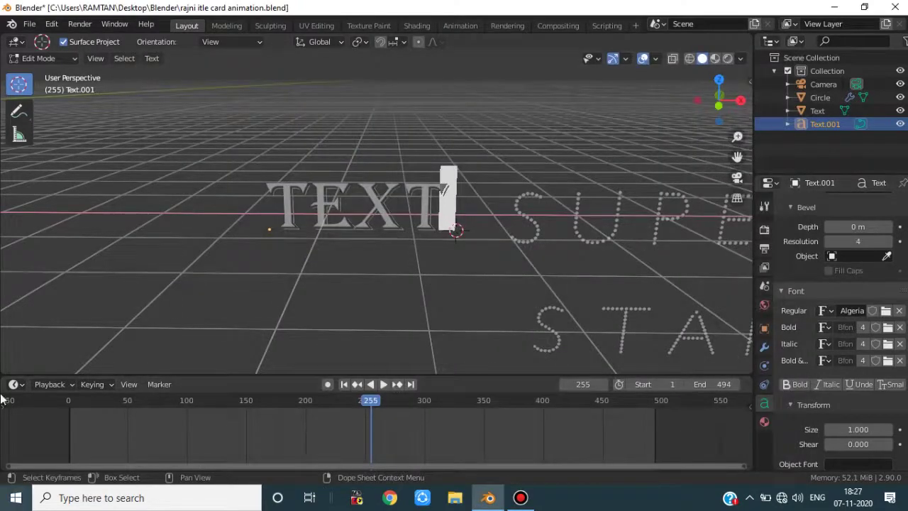
Step: Load ALGER.TTF as the text's Bold, Italic and Bold & Italic fonts as well
middle_click_drag(290, 208, 525, 140)
scroll(336, 211, "up", 5)
scroll(379, 154, "down", 5)
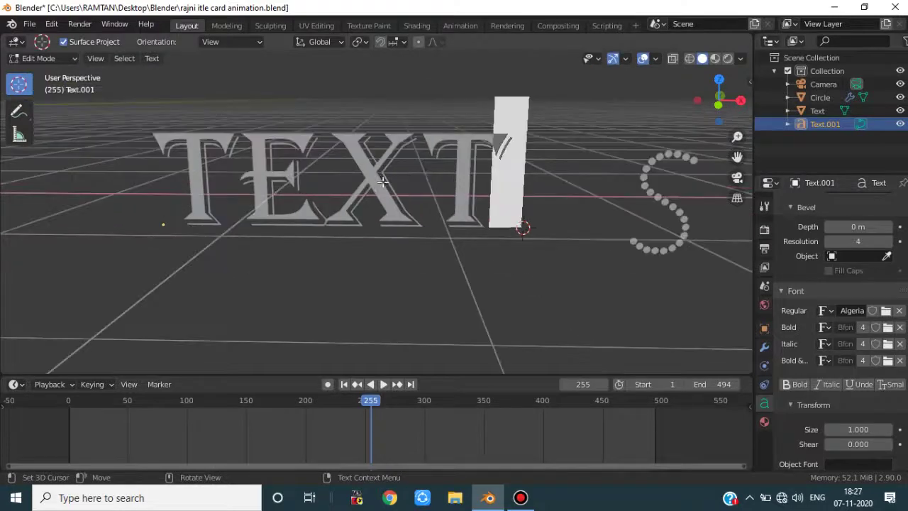
middle_click_drag(379, 155, 395, 189)
scroll(202, 170, "up", 4)
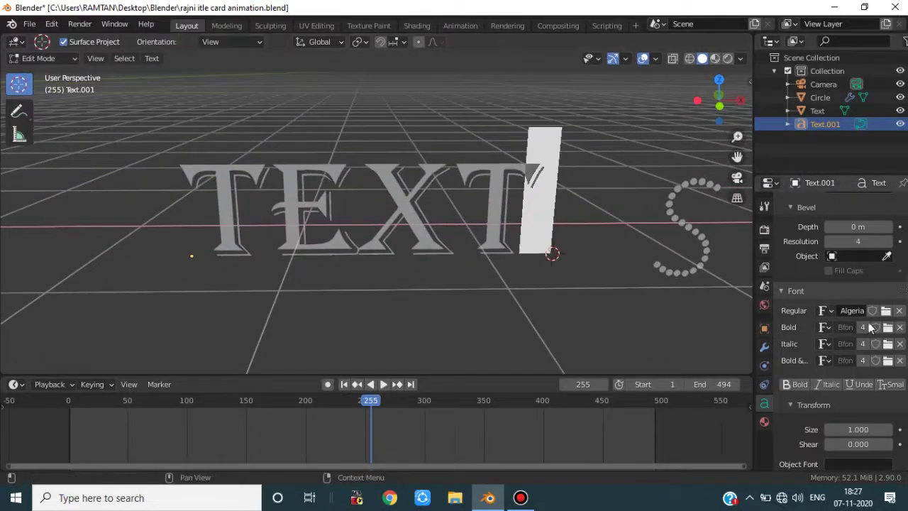
left_click(887, 326)
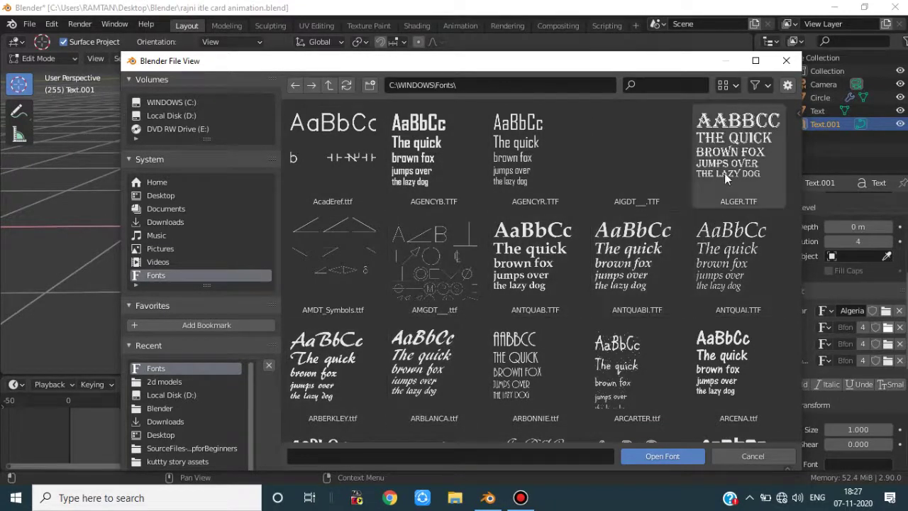
double_click(733, 152)
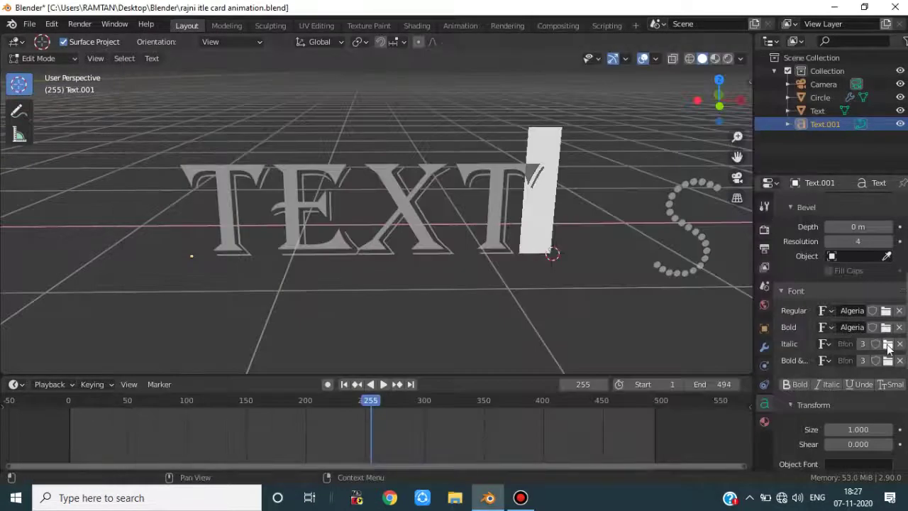
left_click(886, 344)
left_click(753, 158)
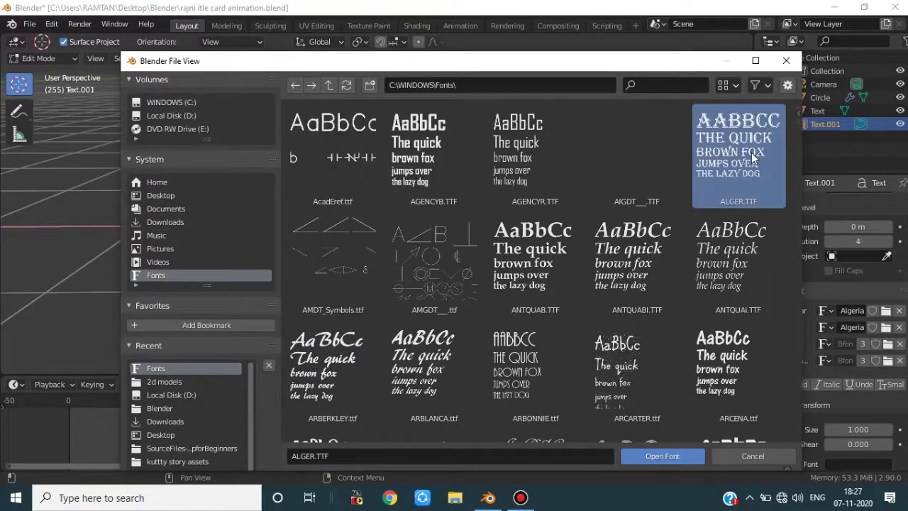
double_click(753, 158)
left_click(887, 360)
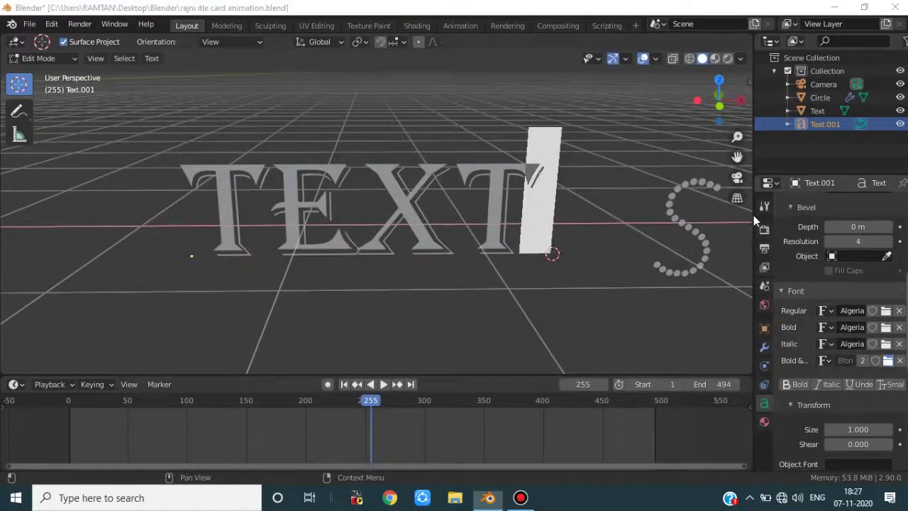
double_click(741, 155)
Step: Delete the placeholder text and enter the letter R instead
mouse_move(472, 211)
middle_mouse_down()
mouse_move(489, 205)
mouse_move(470, 209)
middle_mouse_up()
key("BackSpace")
key("BackSpace")
key("BackSpace")
key("BackSpace")
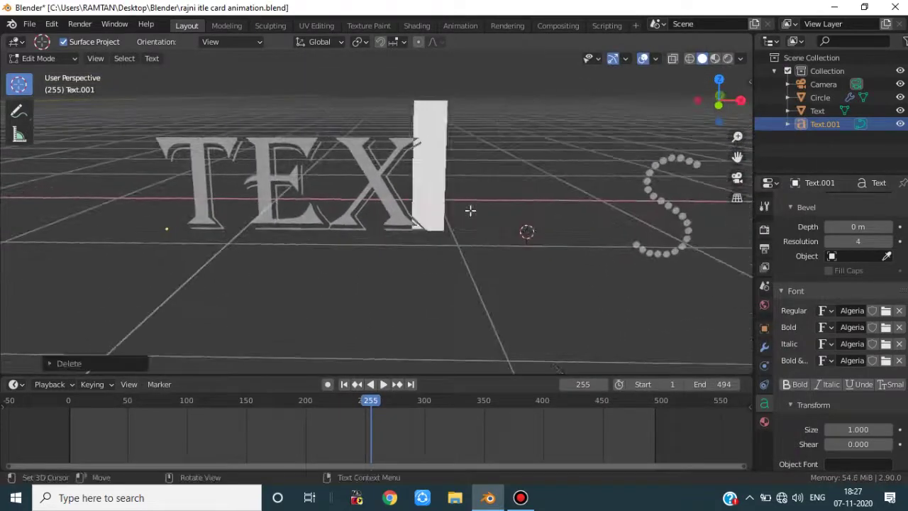
middle_click_drag(407, 224, 422, 223)
type("R")
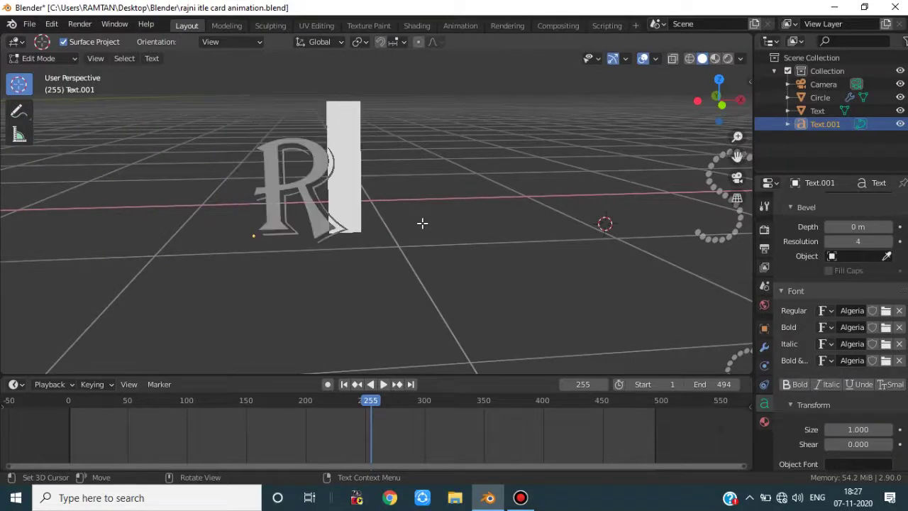
Step: Complete the text so it reads RAJNI and leave text editing
type("A")
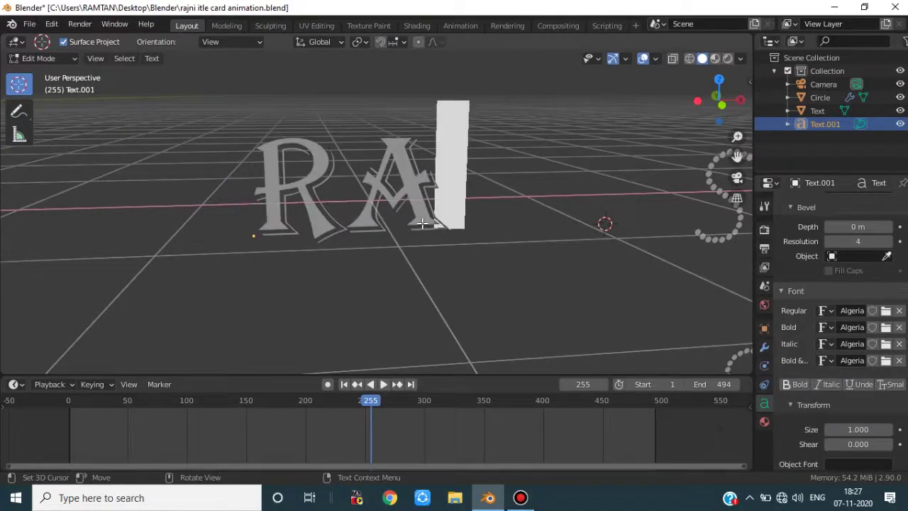
type("JNI")
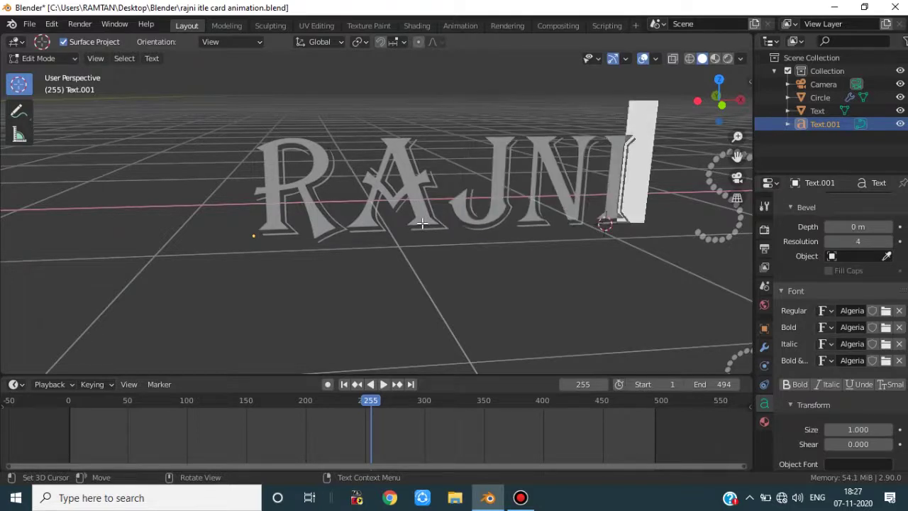
key("Tab")
middle_click_drag(422, 222, 396, 171)
Step: Try to convert the flat RAJNI text to a mesh and box-select its letter R in Edit Mode
left_click(408, 288)
left_click(395, 172)
left_click(178, 60)
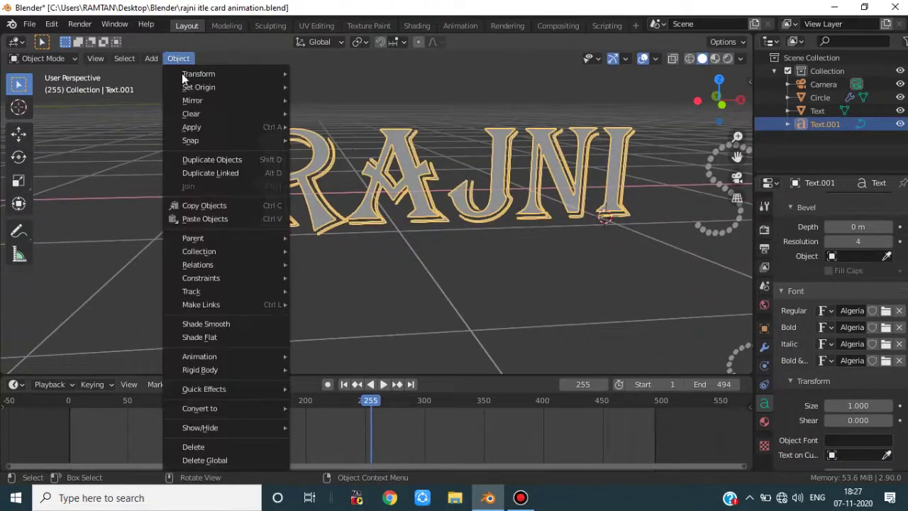
mouse_move(216, 410)
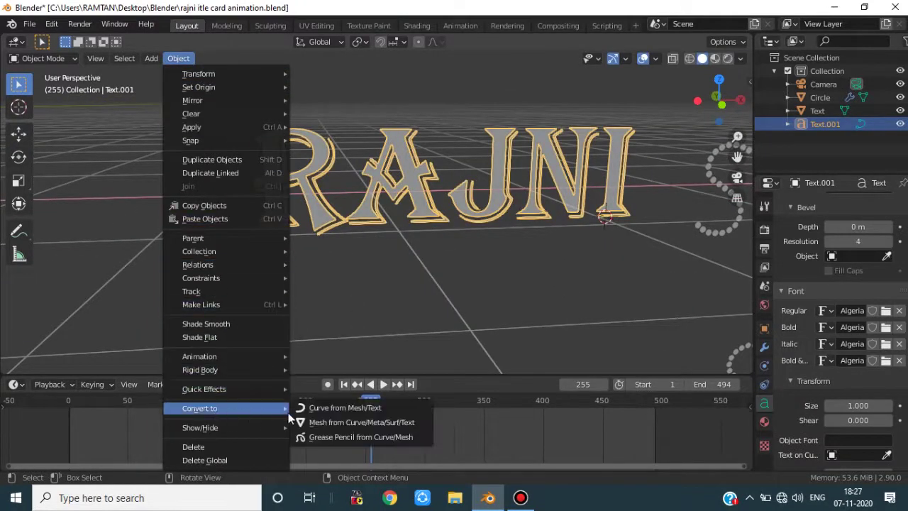
left_click(351, 425)
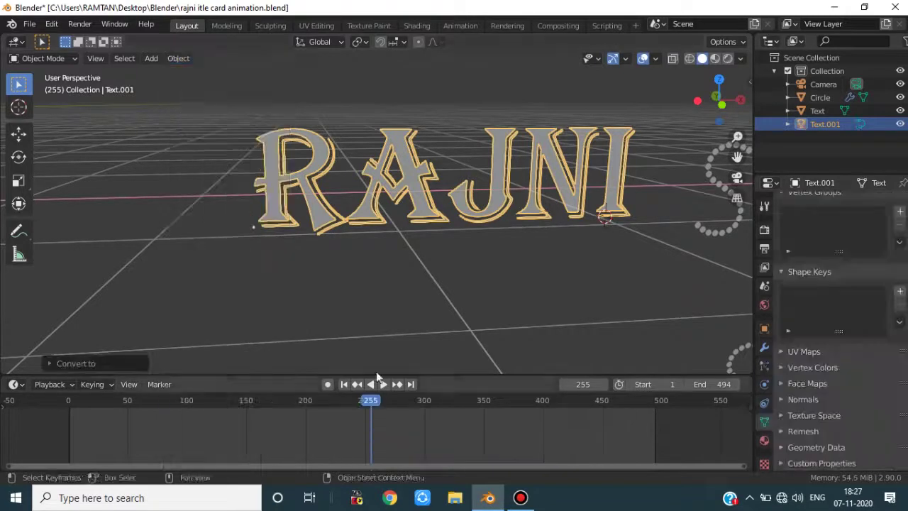
middle_click_drag(490, 220, 459, 255)
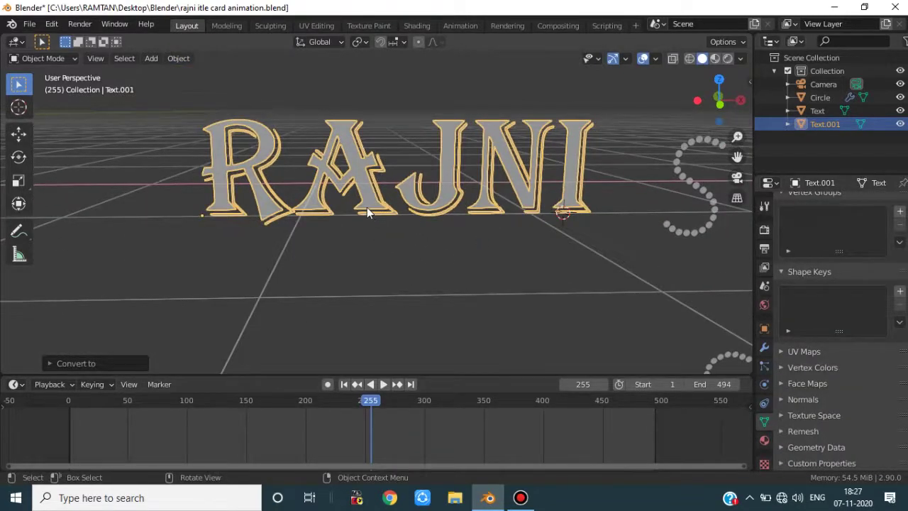
key("Tab")
mouse_move(334, 217)
middle_mouse_down()
mouse_move(343, 222)
mouse_move(334, 214)
middle_mouse_up()
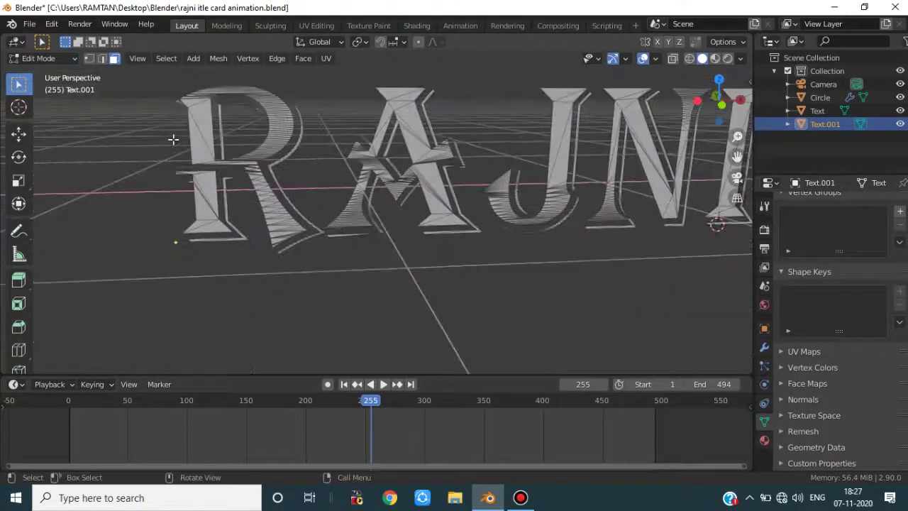
left_click_drag(164, 90, 342, 257)
Step: Undo the selection and the mesh conversion, back to the text object
key("ctrl+z")
key("ctrl+z")
key("ctrl+z")
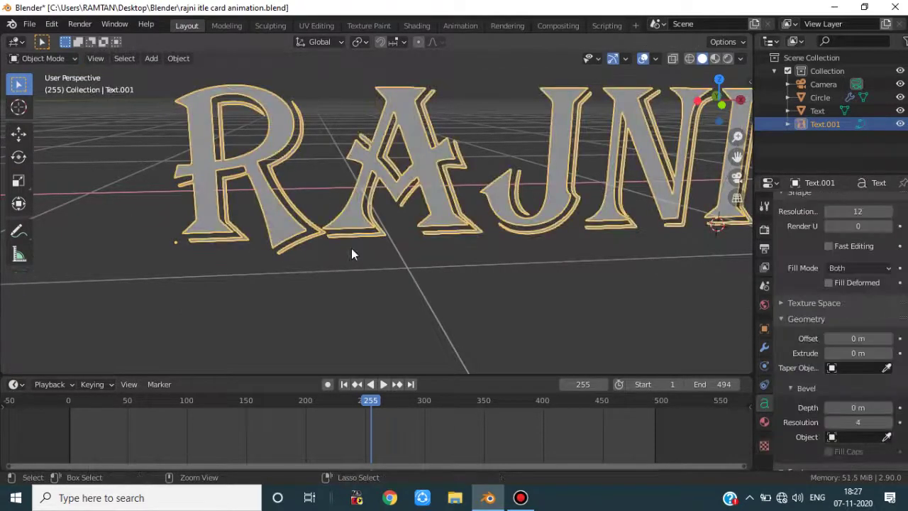
Step: Extrude the RAJNI text interactively to an extrude size of 0.04 m
scroll(456, 177, "down", 3)
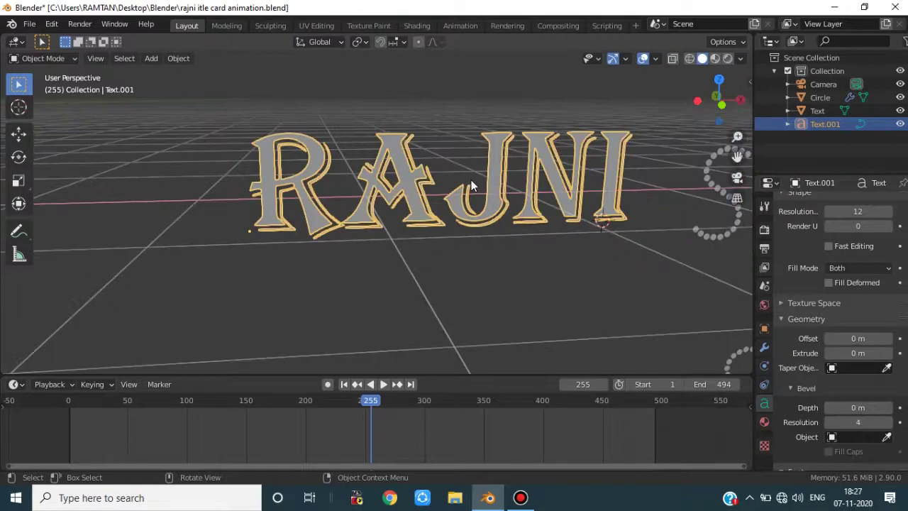
middle_click_drag(470, 179, 166, 227)
right_click(174, 202)
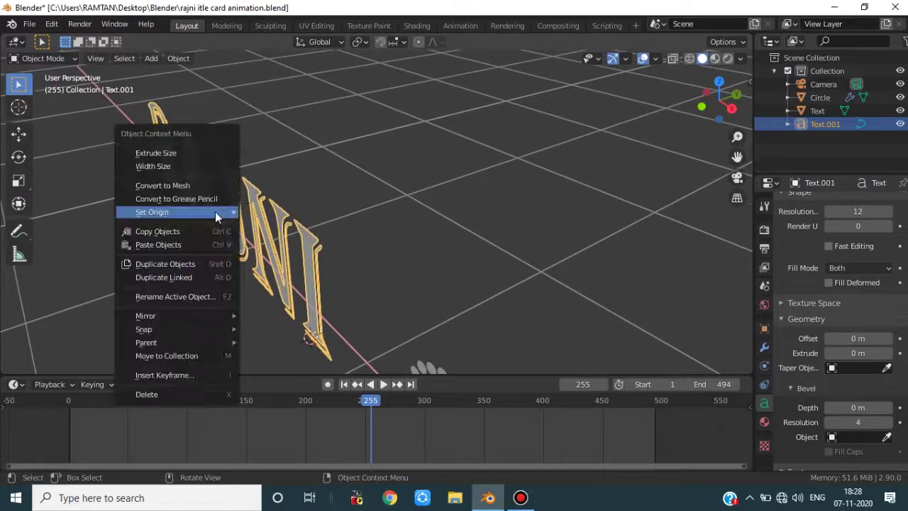
left_click(202, 152)
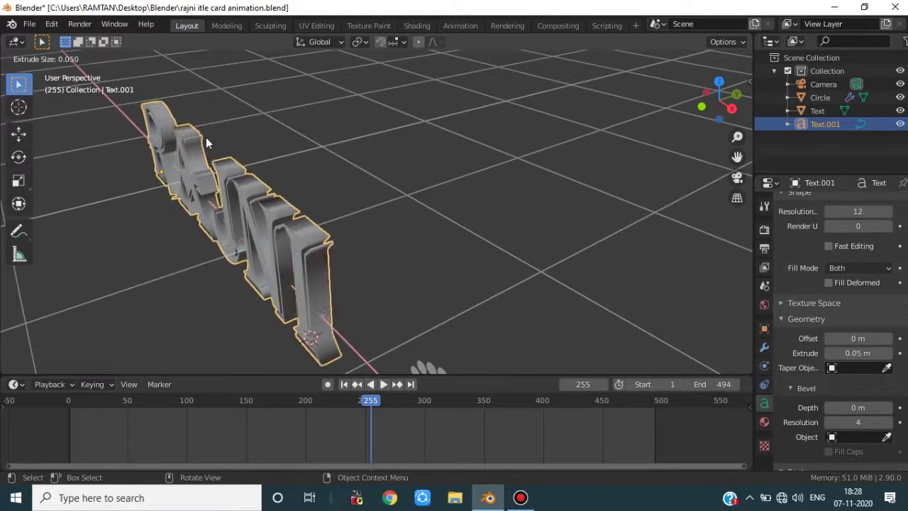
left_click(204, 142)
middle_click_drag(205, 141, 409, 208)
right_click(441, 186)
left_click(441, 185)
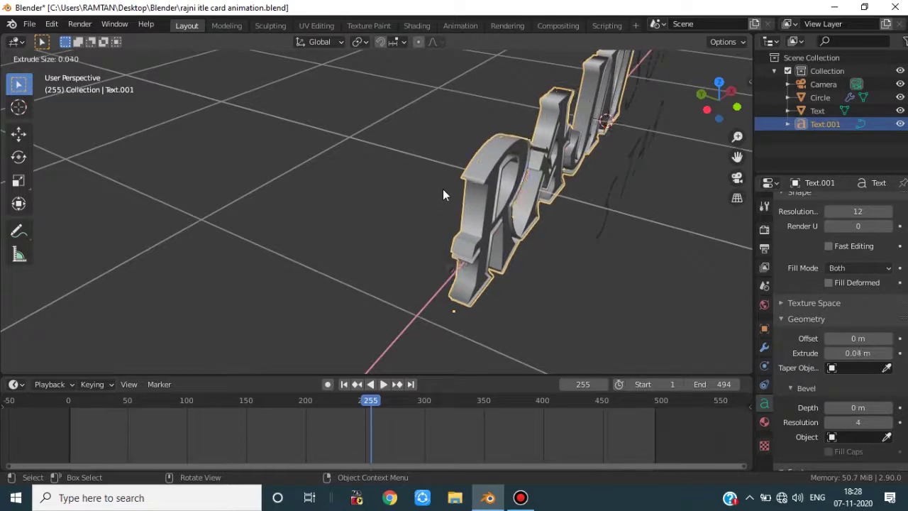
left_click(443, 189)
middle_click_drag(442, 188, 344, 260)
Step: Convert the extruded RAJNI text object to a mesh
left_click(375, 264)
left_click(300, 171)
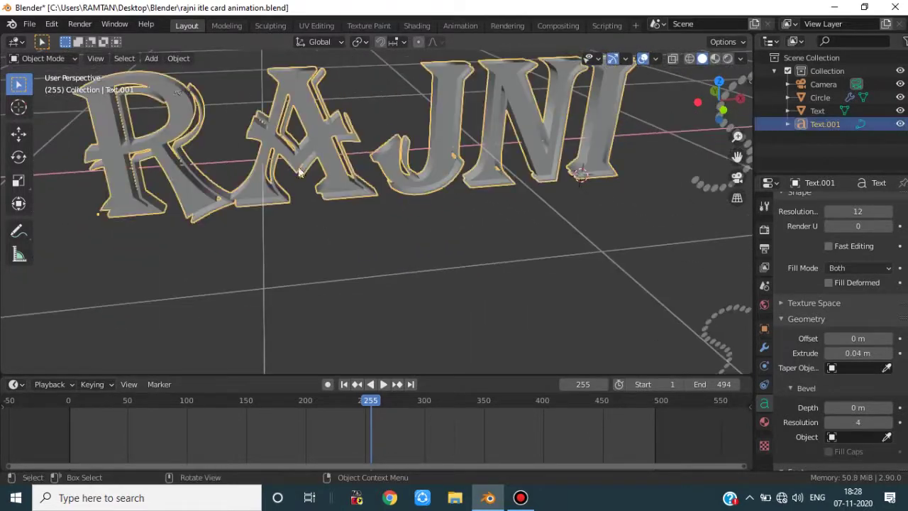
left_click(187, 61)
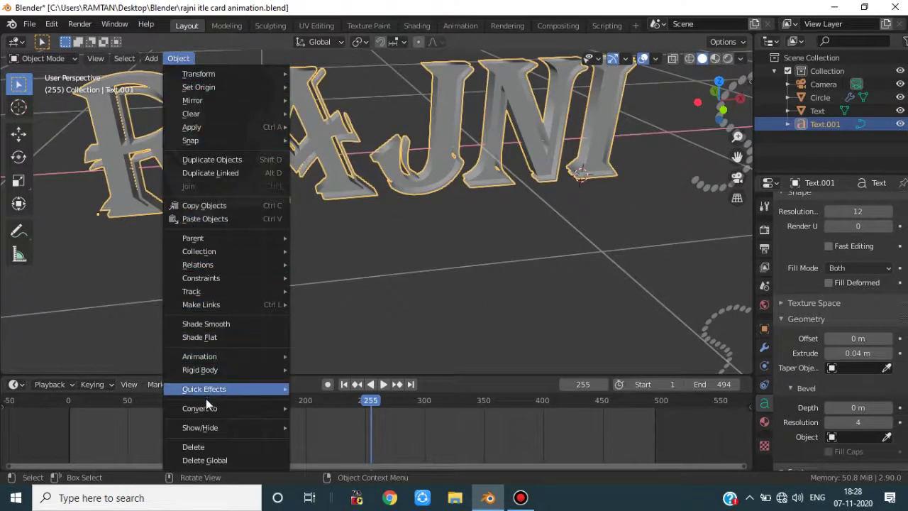
mouse_move(208, 408)
left_click(361, 424)
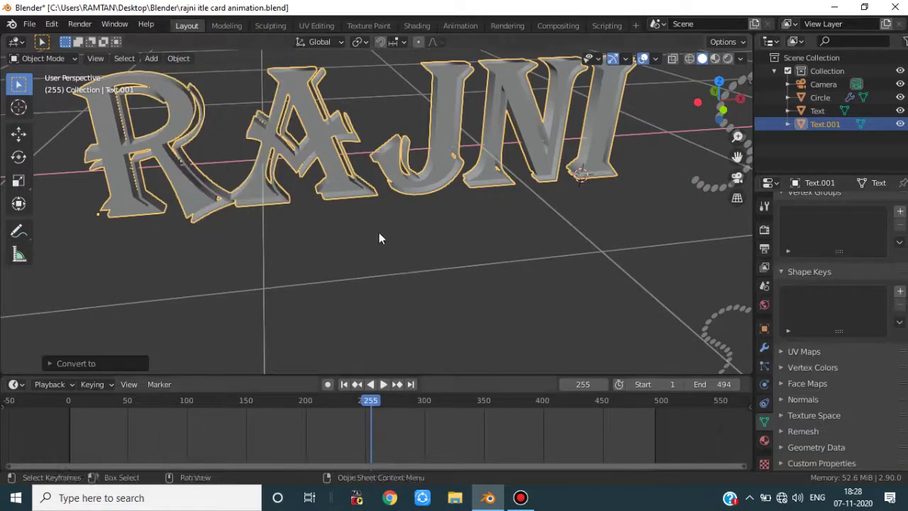
Step: Open the RAJNI mesh in Edit Mode, in front orthographic view with X-ray enabled
scroll(345, 193, "down", 3)
key("Tab")
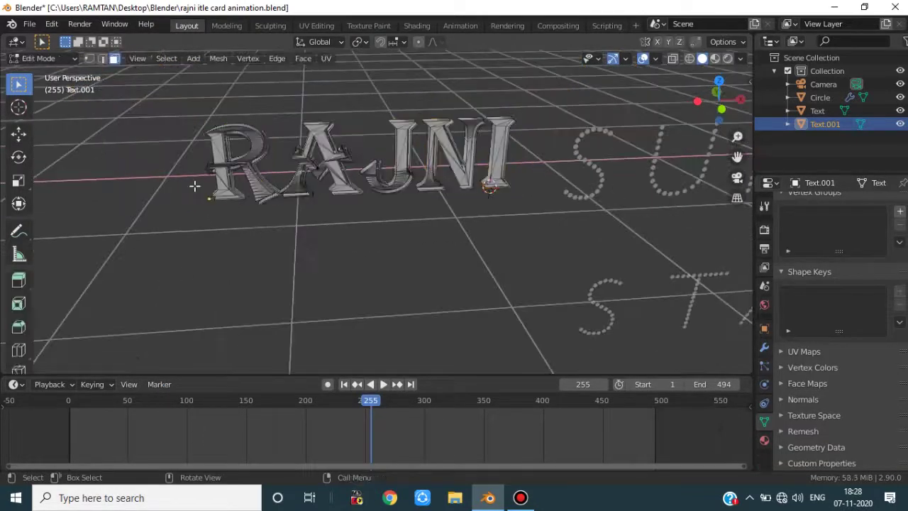
key("KP_1")
key("KP_5")
scroll(270, 148, "up", 3)
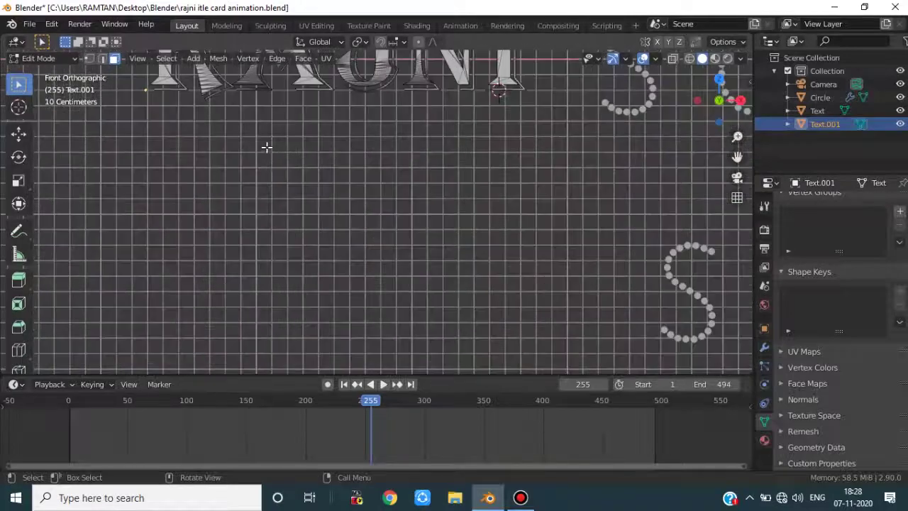
middle_click_drag(336, 209, 448, 294, "shift")
scroll(443, 297, "up", 4)
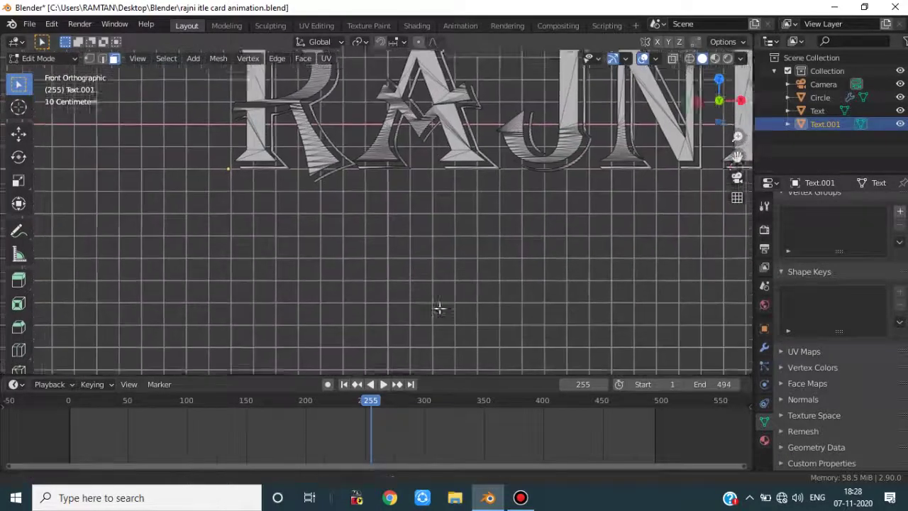
scroll(447, 263, "up", 3)
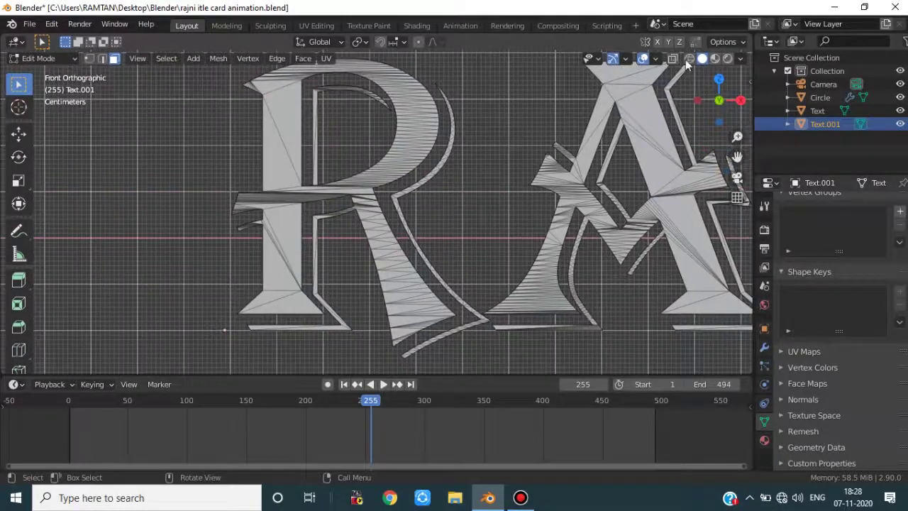
left_click(673, 59)
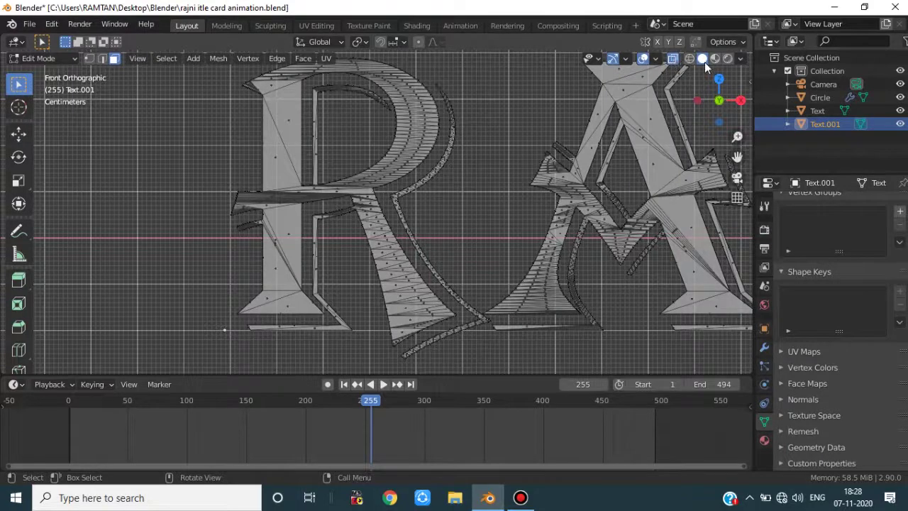
Step: Select all linked parts of the letter R, including its shadow outlines, and separate them into their own object
key("l")
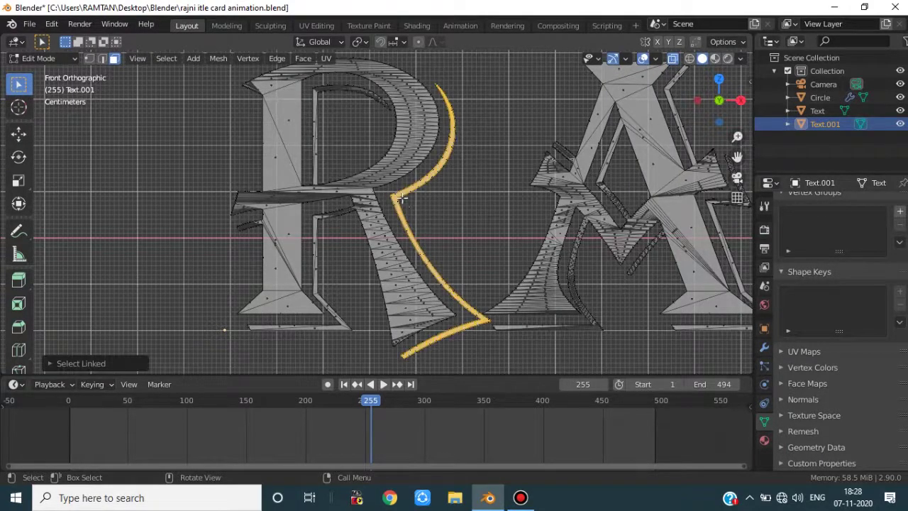
key("l")
key("l")
key("l")
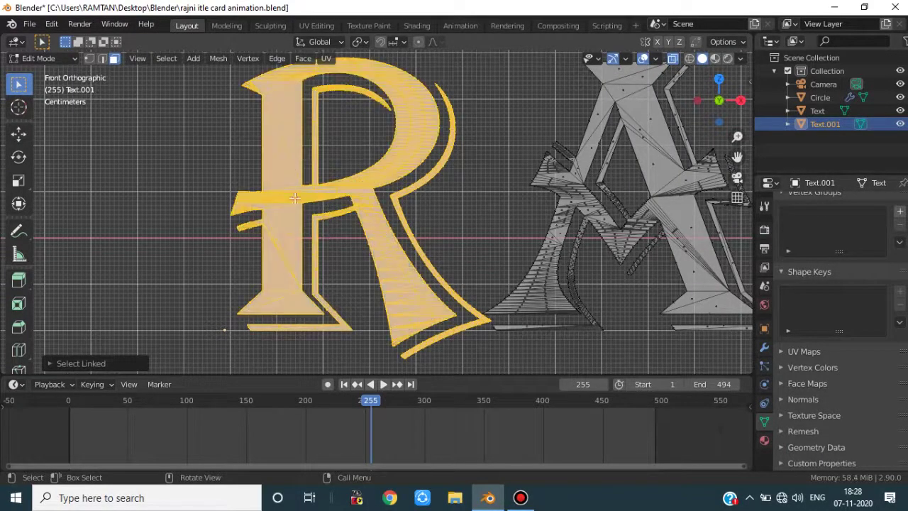
scroll(308, 143, "down", 3)
middle_click_drag(308, 143, 397, 260)
key("g")
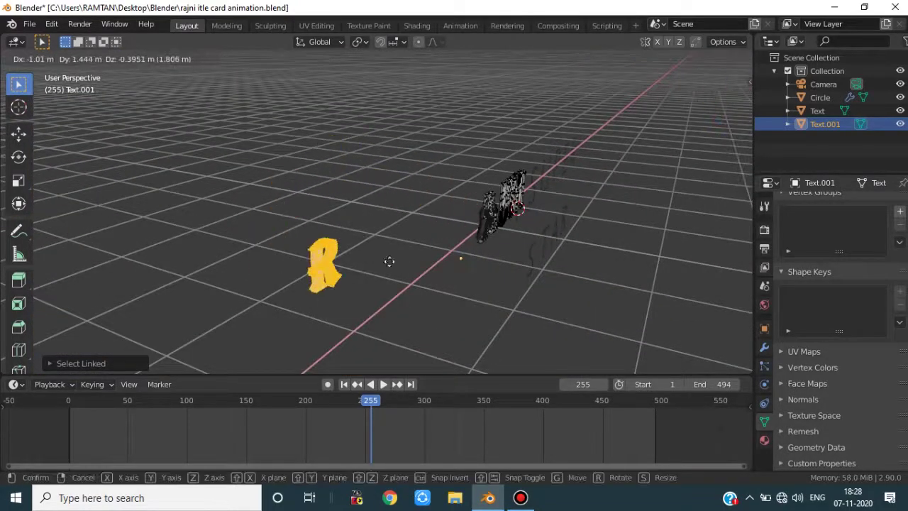
key("Escape")
key("KP_1")
scroll(385, 251, "up", 4)
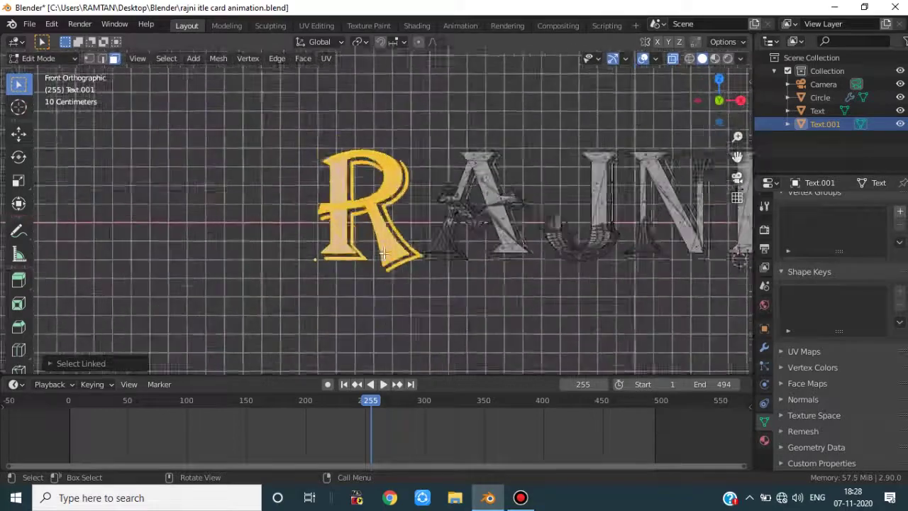
key("p")
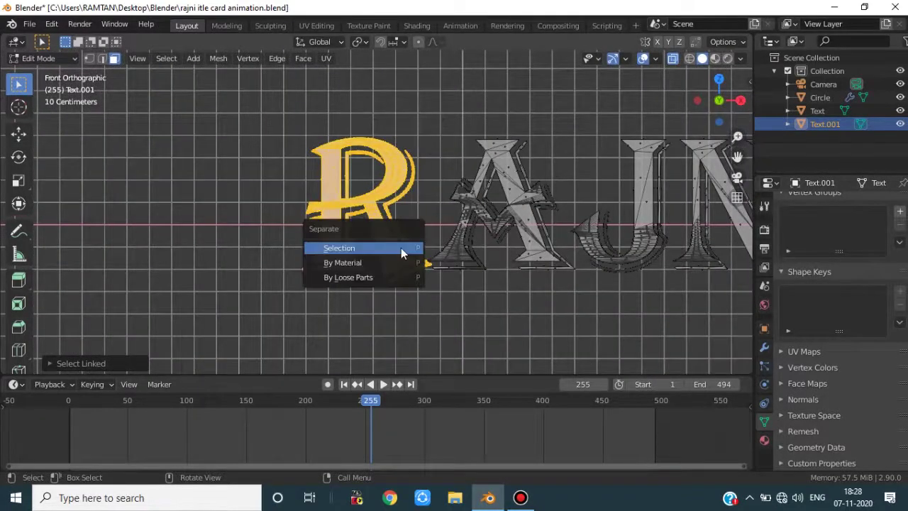
left_click(400, 248)
Step: Select all linked parts of the letter A with its outlines and separate them into their own object
middle_click_drag(463, 224, 417, 224, "shift")
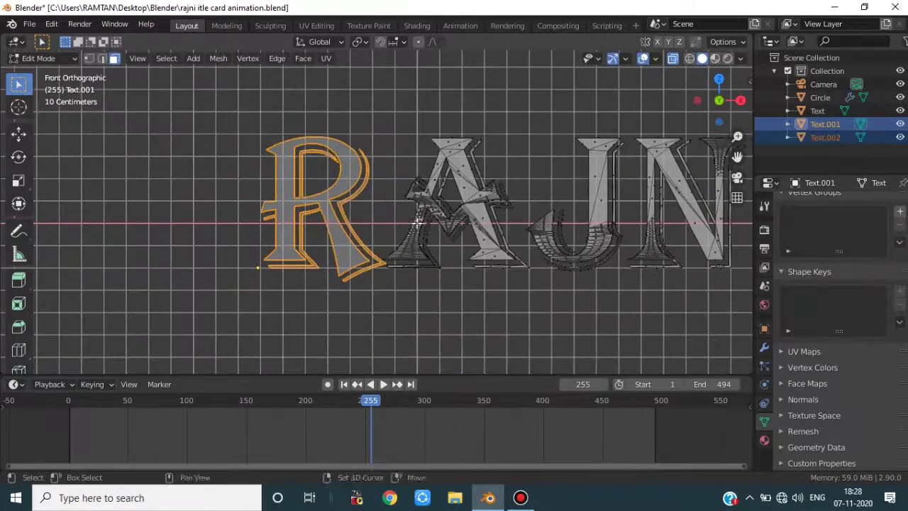
key("l")
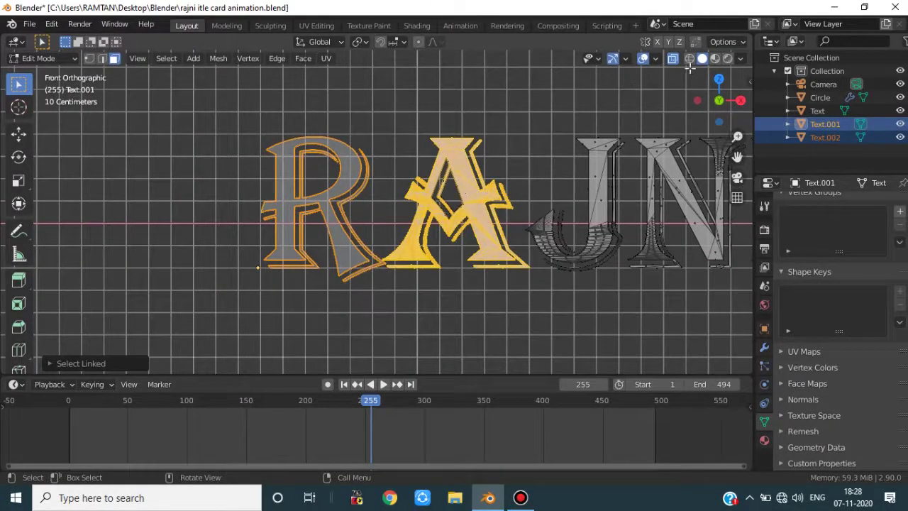
key("g")
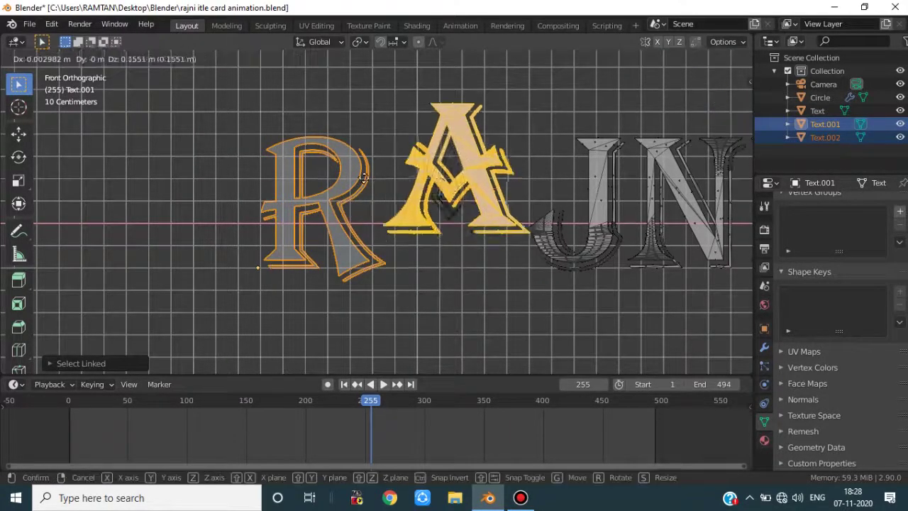
right_click(414, 230)
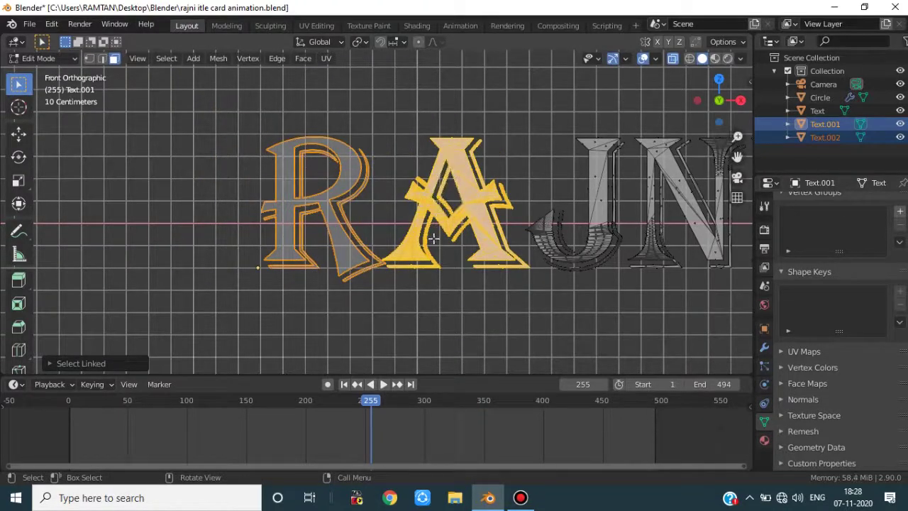
key("g")
right_click(238, 236)
key("p")
left_click(534, 218)
Step: Select only the linked parts of the letter J, leaving out the N, and separate them into their own object
middle_click_drag(596, 241, 465, 228, "shift")
key("l")
key("l")
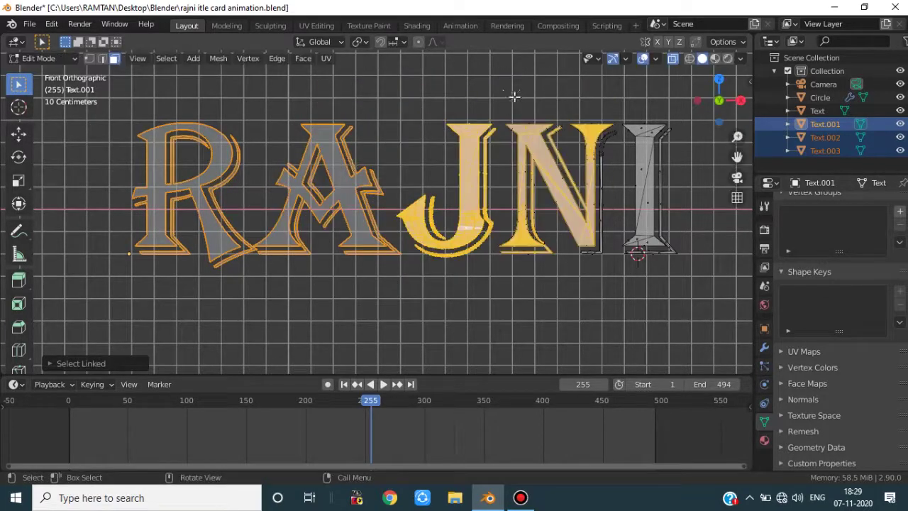
left_click_drag(512, 101, 683, 322, "ctrl")
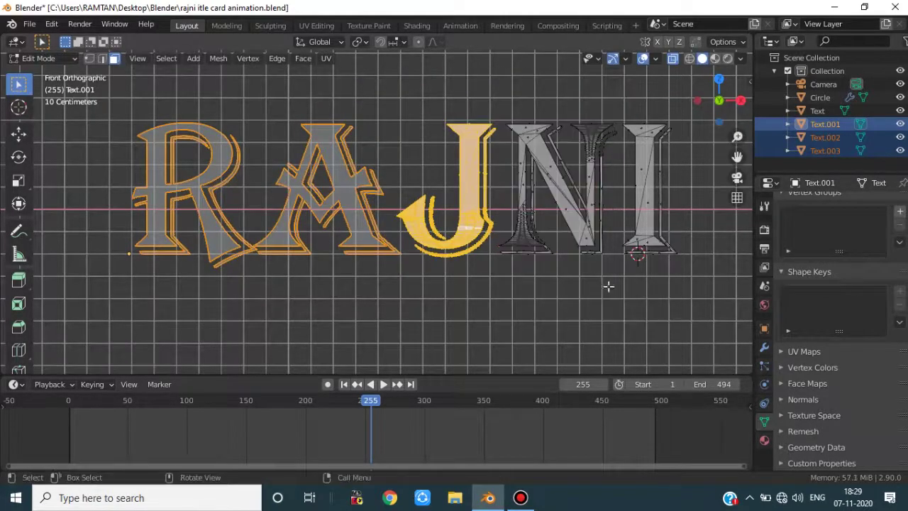
key("g")
key("Escape")
key("l")
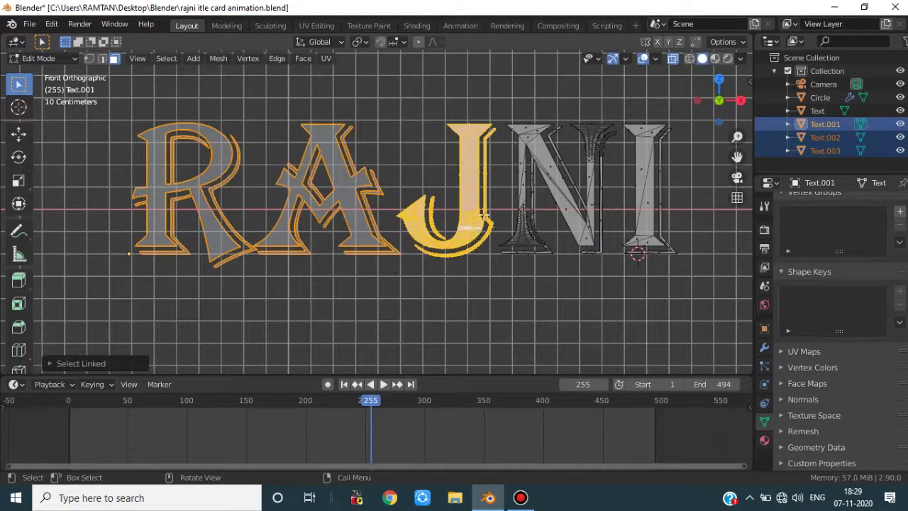
key("g")
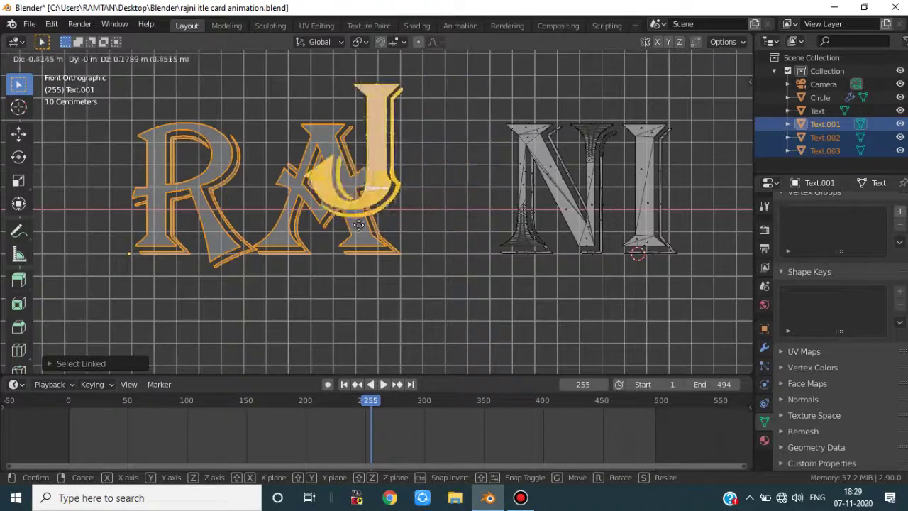
key("Escape")
key("p")
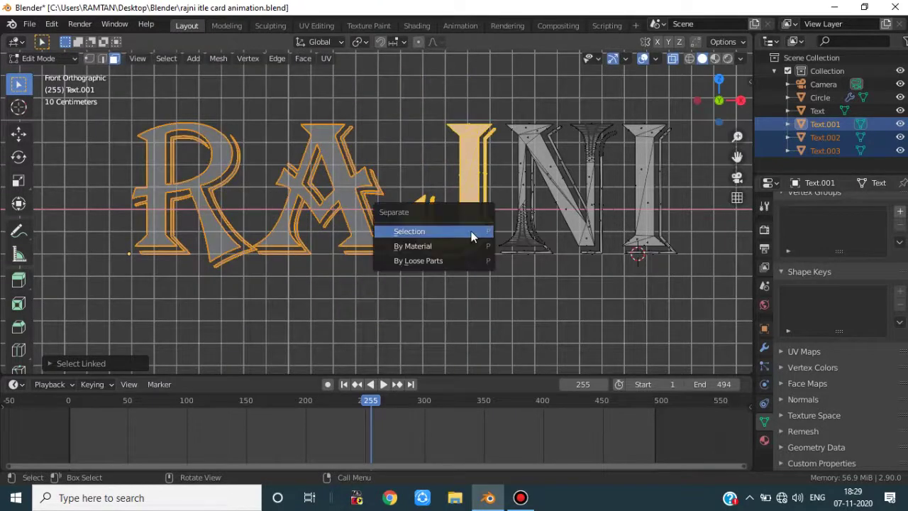
left_click(472, 234)
Step: Select all linked parts of the letter N, including its shadow outlines, and separate them into their own object
scroll(356, 273, "up", 3)
middle_click_drag(360, 276, 305, 254, "shift")
key("l")
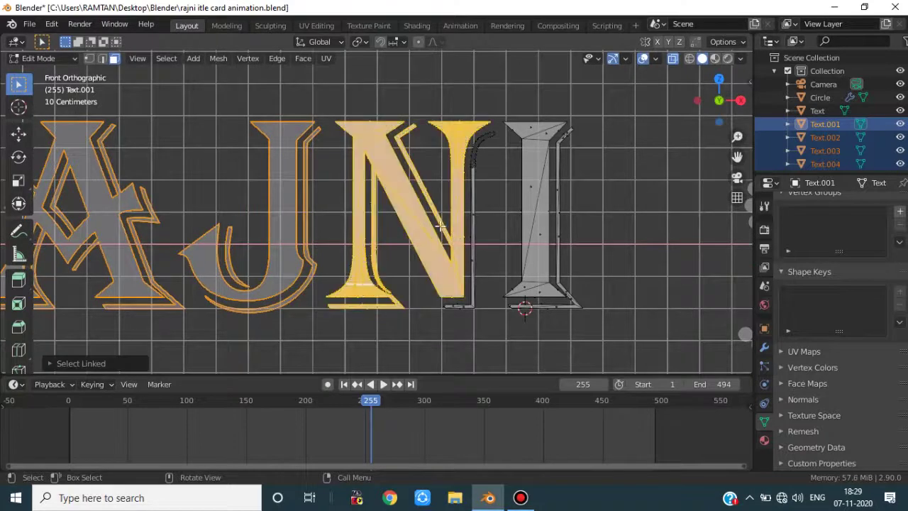
key("l")
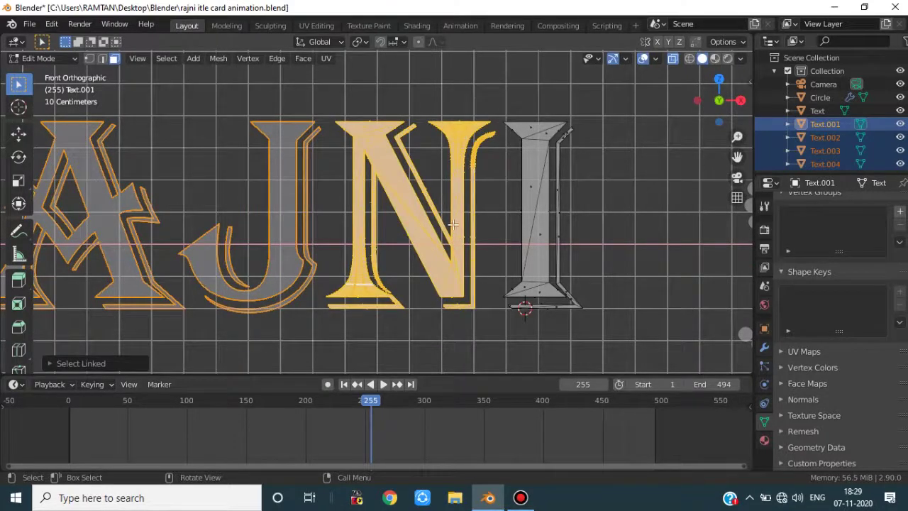
key("g")
right_click(468, 253)
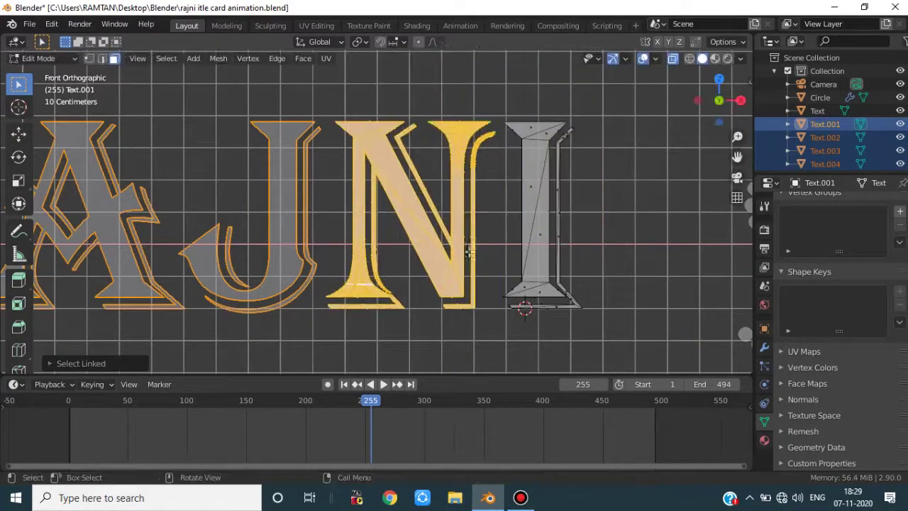
key("p")
left_click(587, 190)
scroll(503, 196, "down", 1)
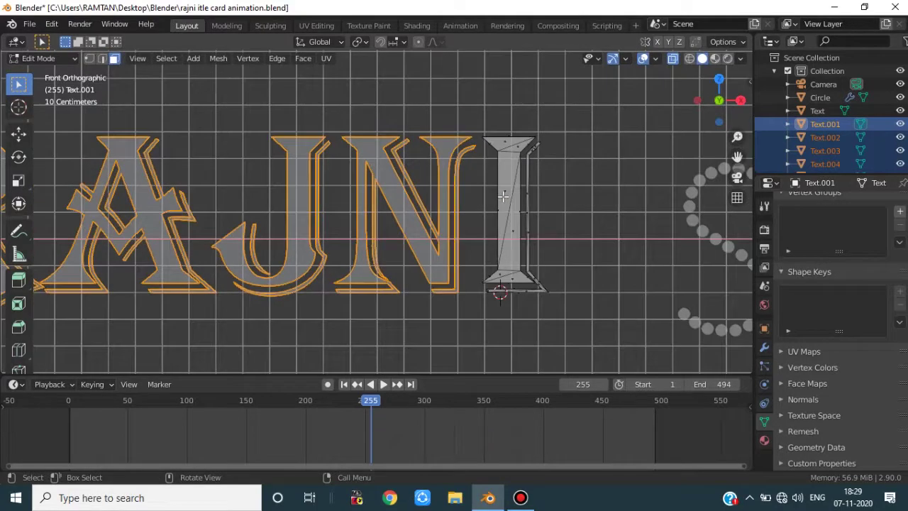
Step: Select the remaining geometry of the letter I, separate it into its own object, and return to Object Mode
key("a")
scroll(501, 160, "down", 3)
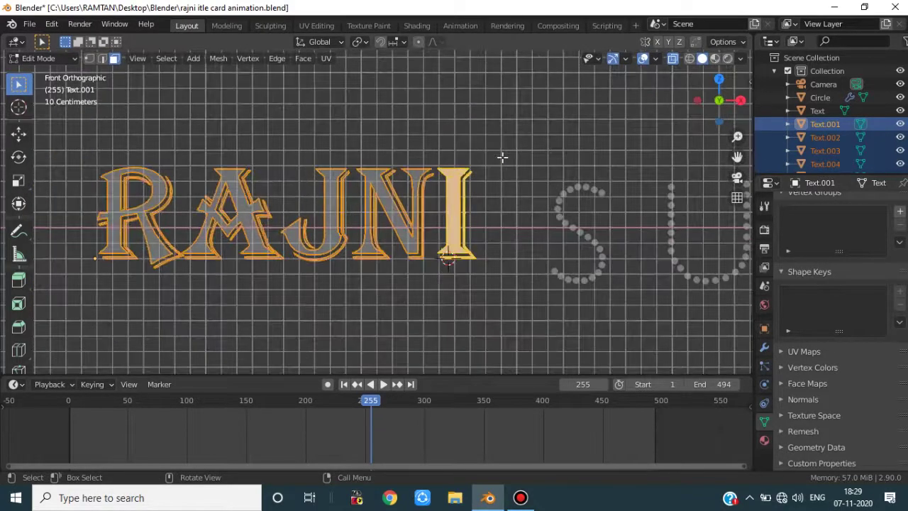
key("p")
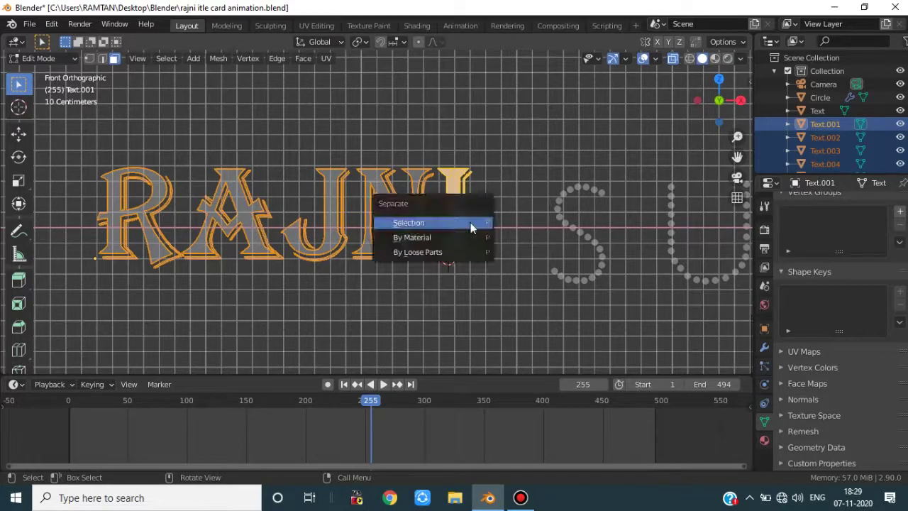
left_click(471, 222)
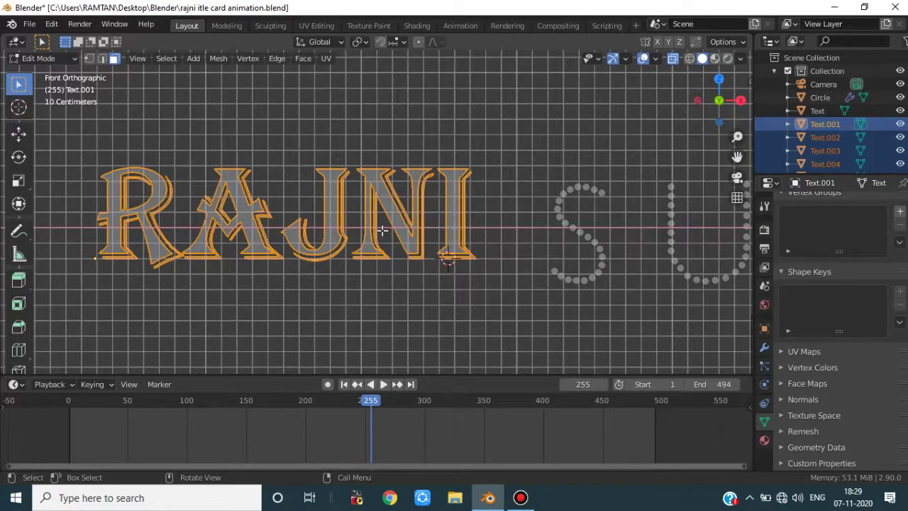
middle_click_drag(381, 229, 208, 268)
key("Tab")
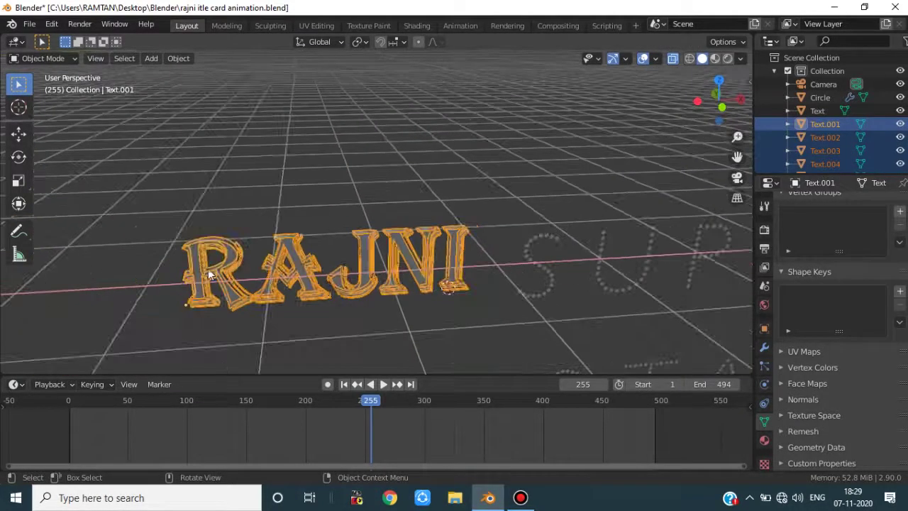
Step: Check that the letters R and A are separate objects by selecting each and test-moving it without keeping the move
left_click(208, 268)
key("g")
key("Escape")
left_click(277, 227)
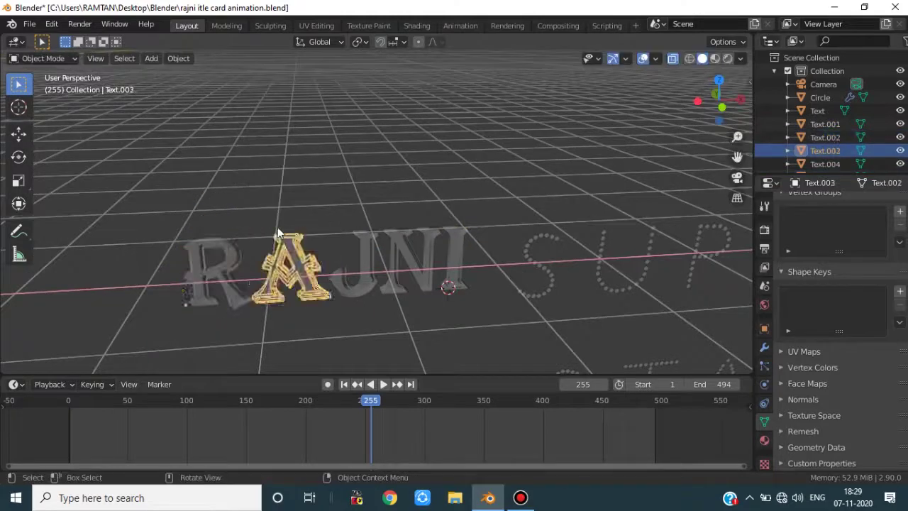
key("g")
key("Escape")
middle_click_drag(359, 237, 408, 254)
left_click(212, 232)
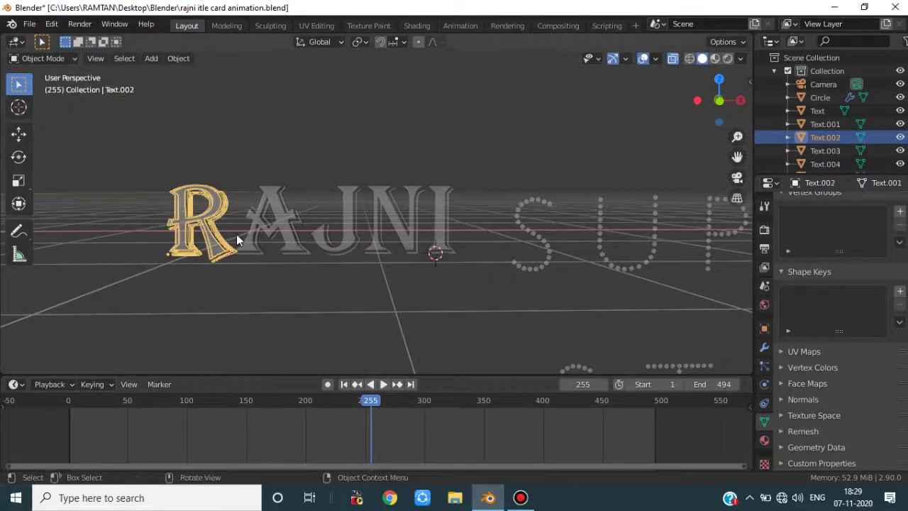
Step: Try to move the letter A along the X axis
middle_click_drag(236, 234, 192, 263)
left_click(147, 252)
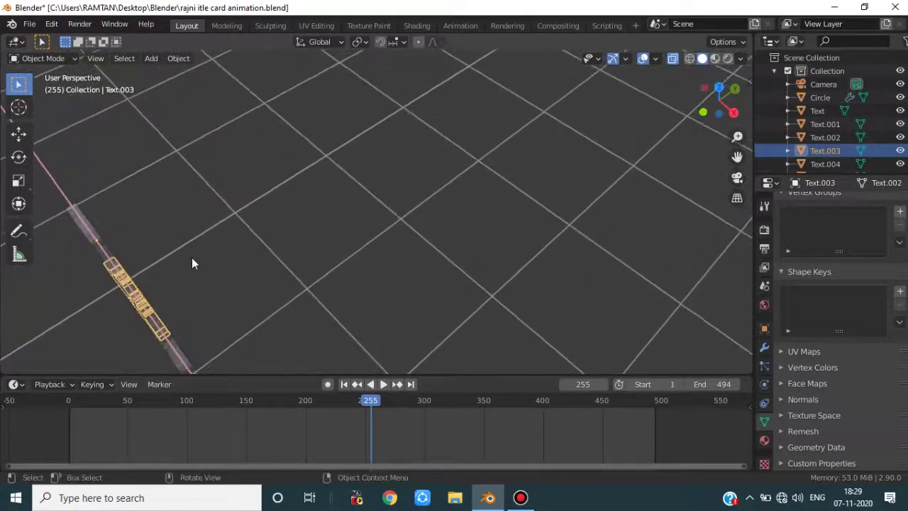
key("g")
key("x")
left_click(210, 257)
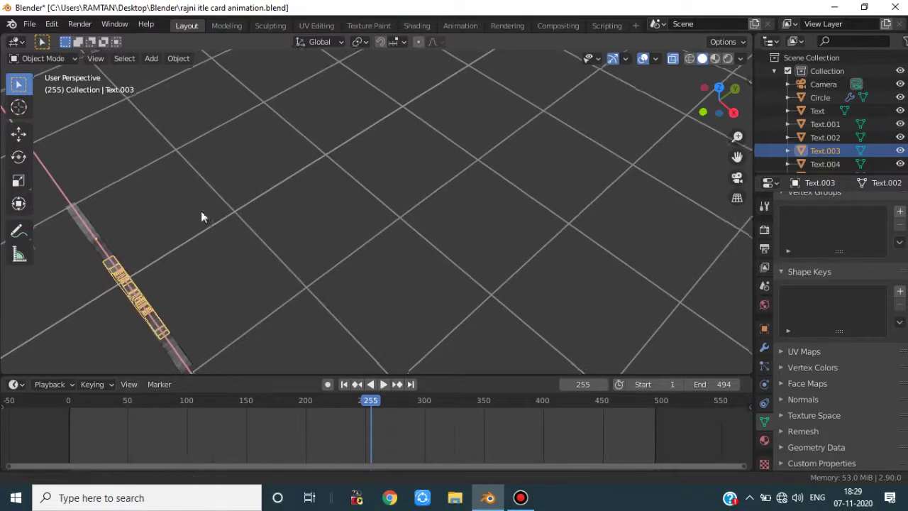
Step: Select all the RAJNI letter objects together and start moving them along the global Y axis
middle_click_drag(201, 217, 108, 225)
left_click_drag(144, 198, 332, 265)
middle_click_drag(332, 265, 284, 286)
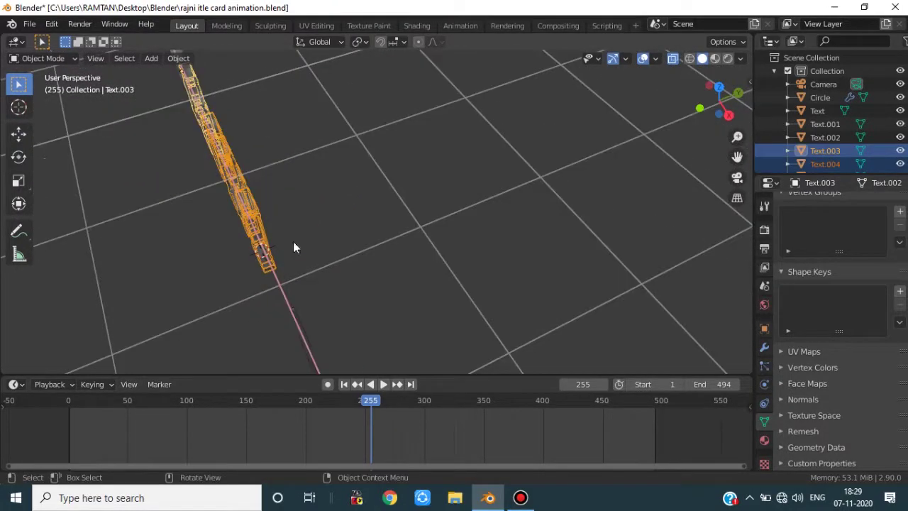
key("g")
key("y")
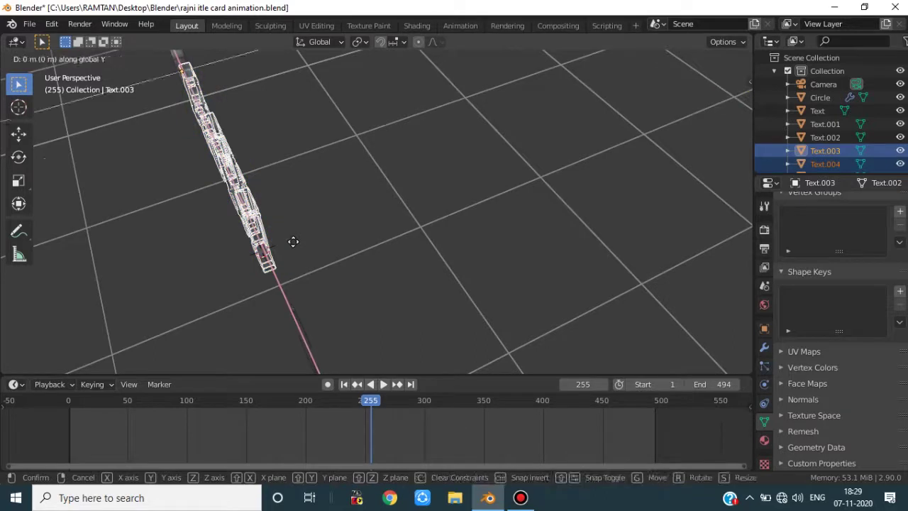
key("1")
key("BackSpace")
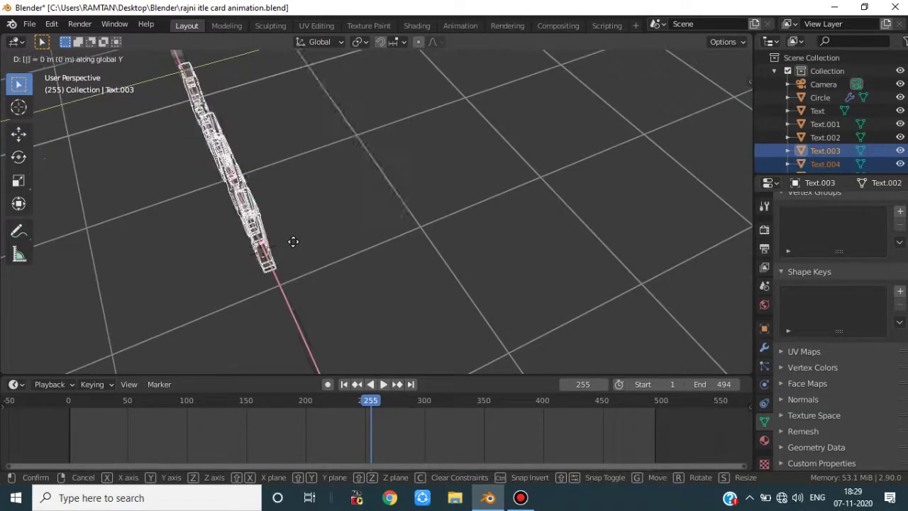
Step: Move the selected letters A, J, N and I 0.5 m along the Y axis
key("BackSpace")
type(".5")
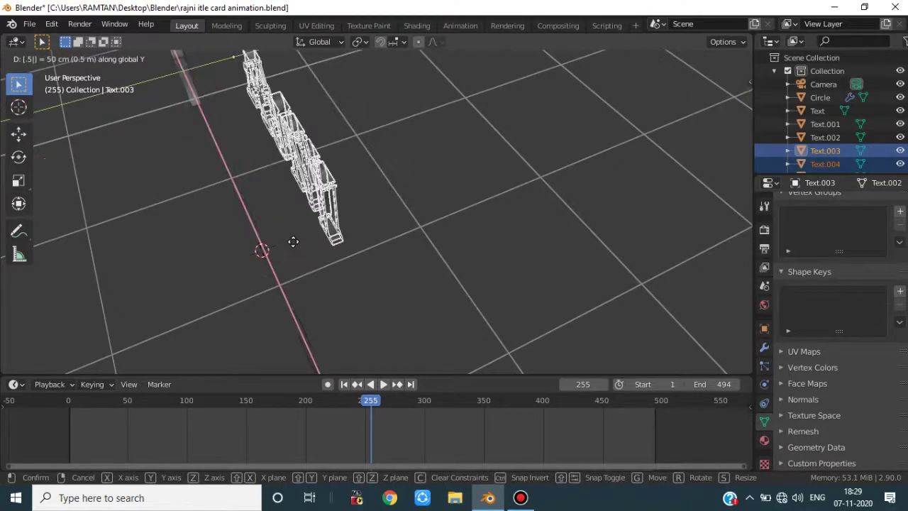
key("Return")
Step: Select the letters J, N and I and move them another 0.5 m along the Y axis
middle_click_drag(263, 202, 261, 149)
left_click_drag(152, 117, 411, 237)
middle_click_drag(411, 237, 359, 251)
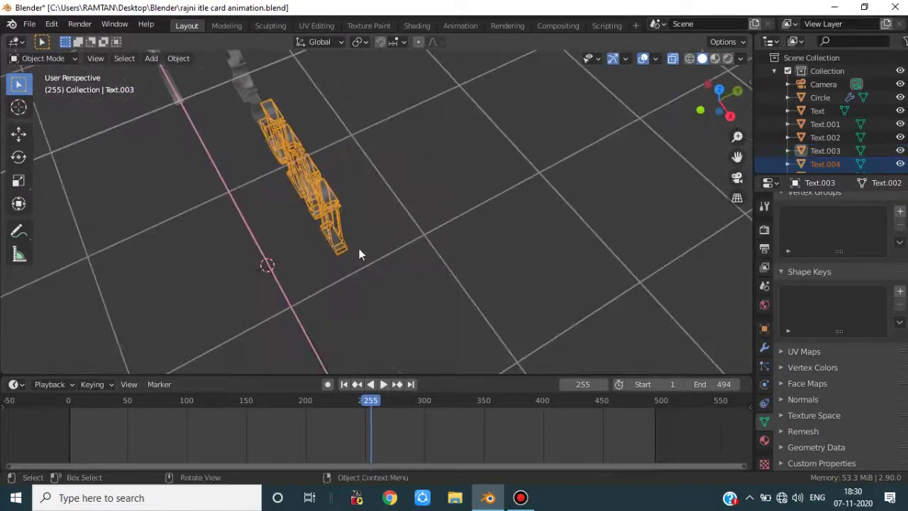
key("g")
type("x")
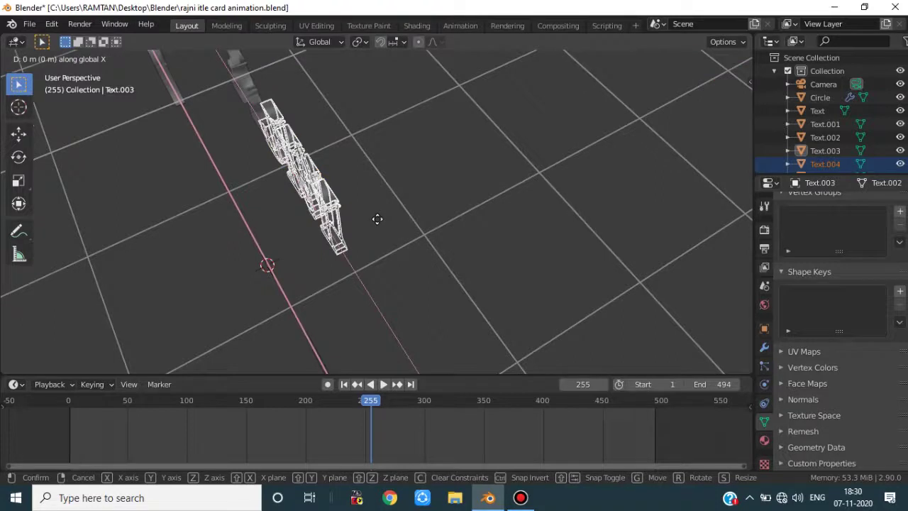
type(".5")
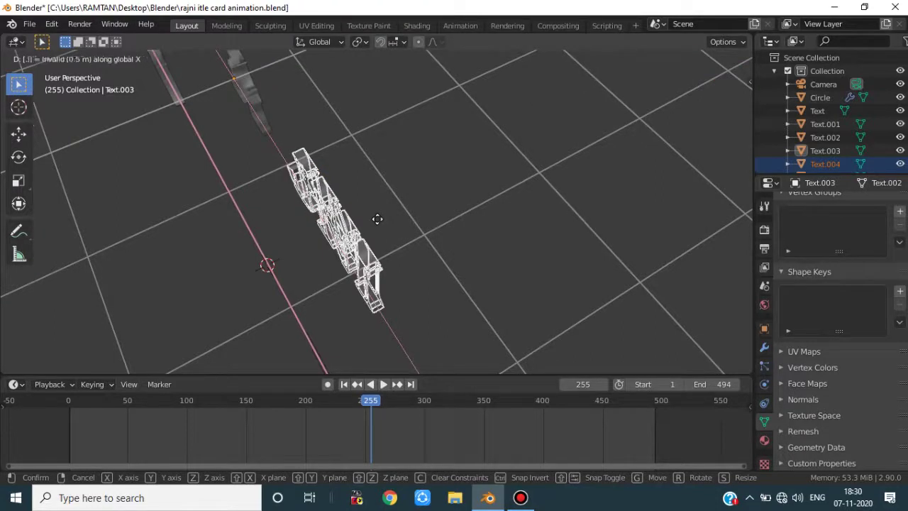
key("BackSpace")
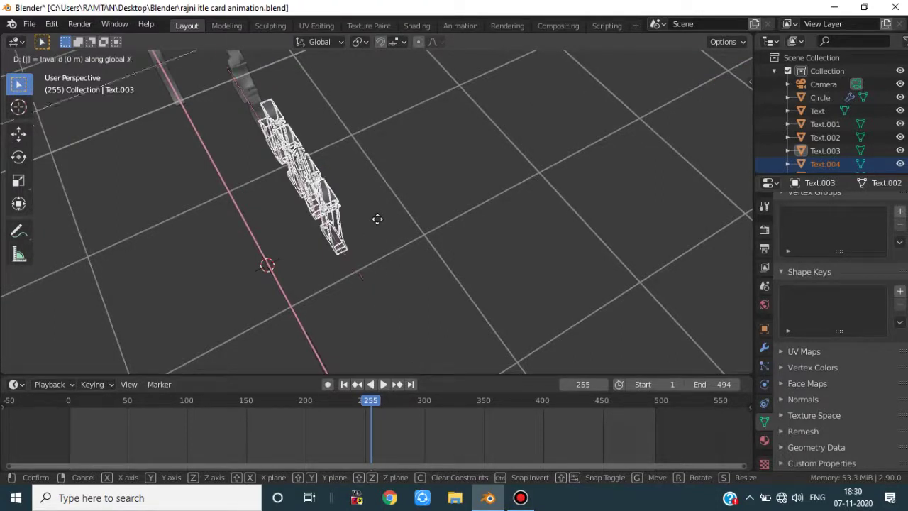
type(".5")
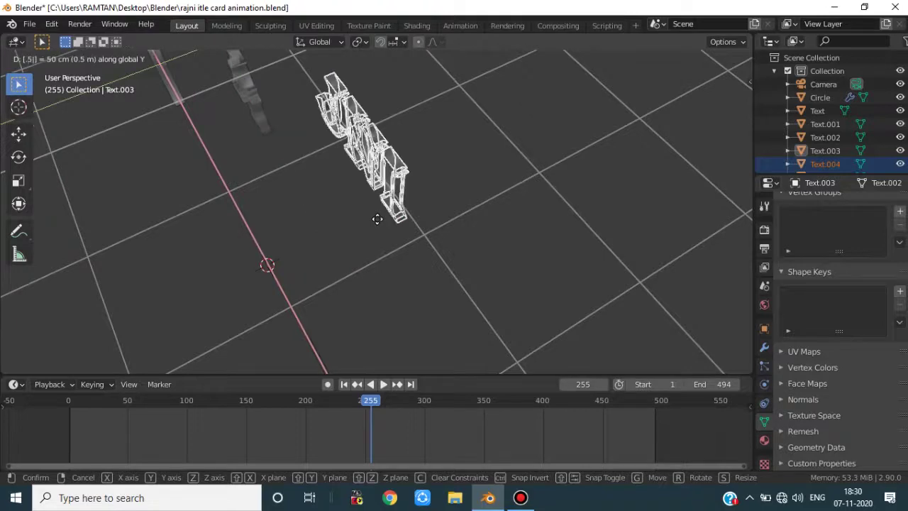
key("Return")
Step: Move only the letters N and I a further 0.5 m along the Y axis
middle_click_drag(378, 217, 384, 139)
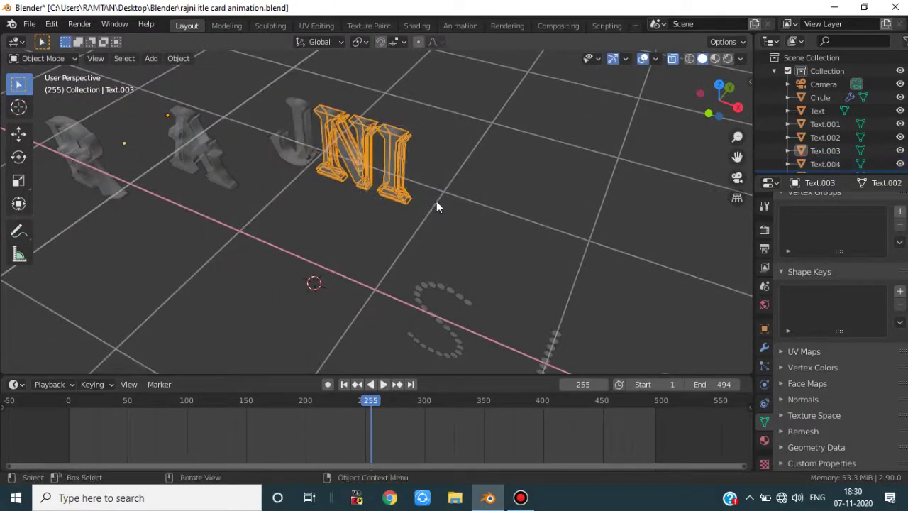
type("gy")
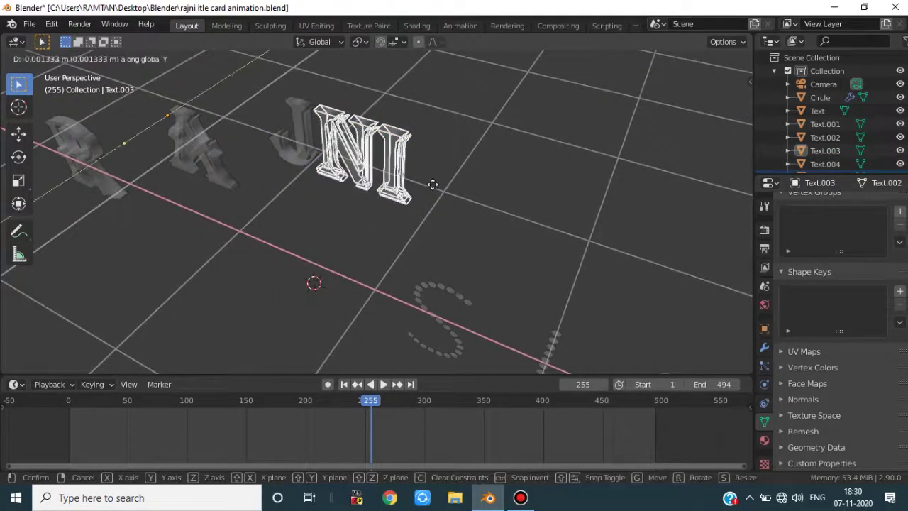
type(".5")
key("Return")
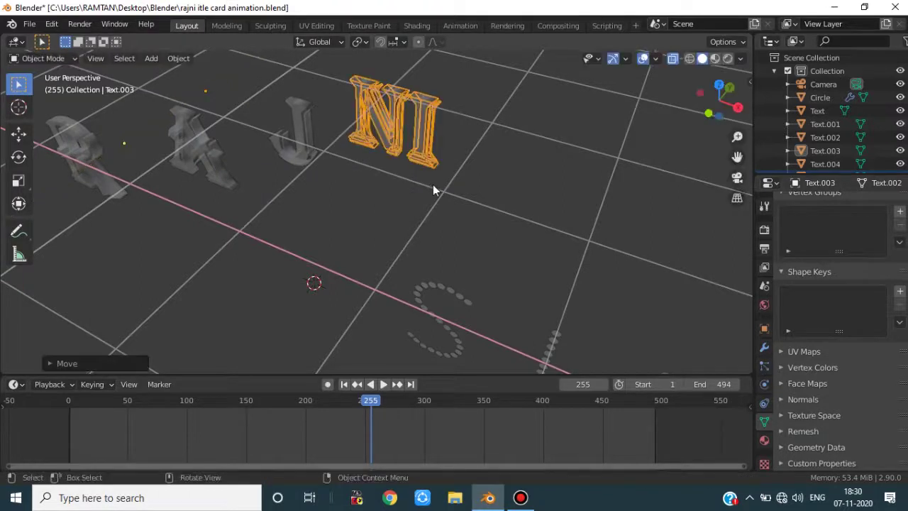
Step: Select the letter I and move it along the Y axis, one equal spacing behind the N
middle_click_drag(433, 184, 441, 140)
left_click(451, 140)
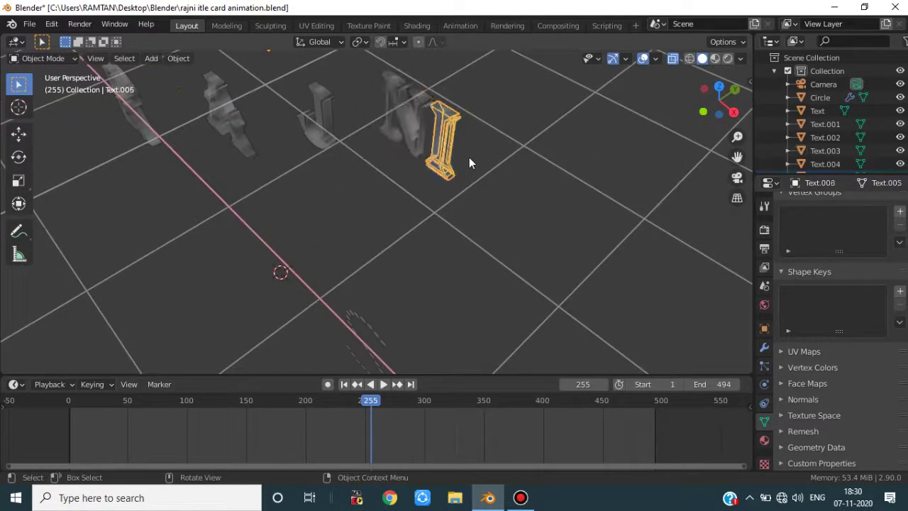
key("shift+d")
key("x")
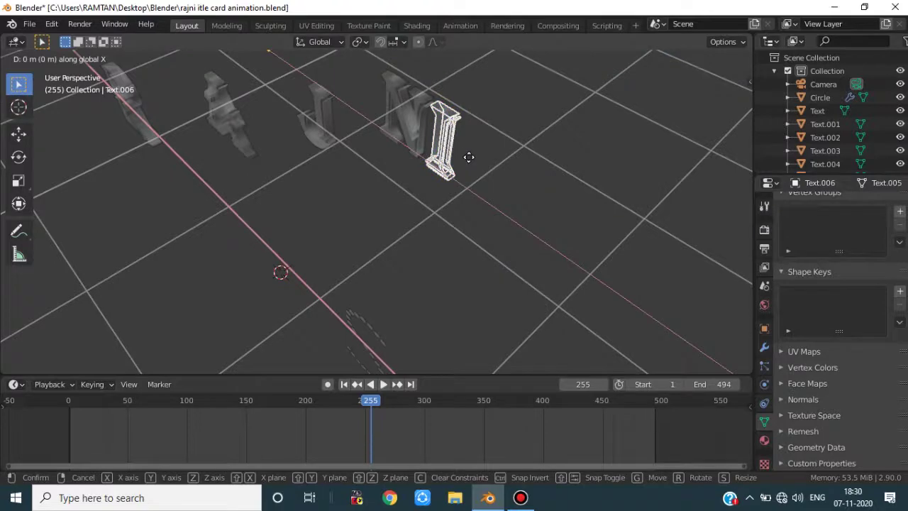
key("y")
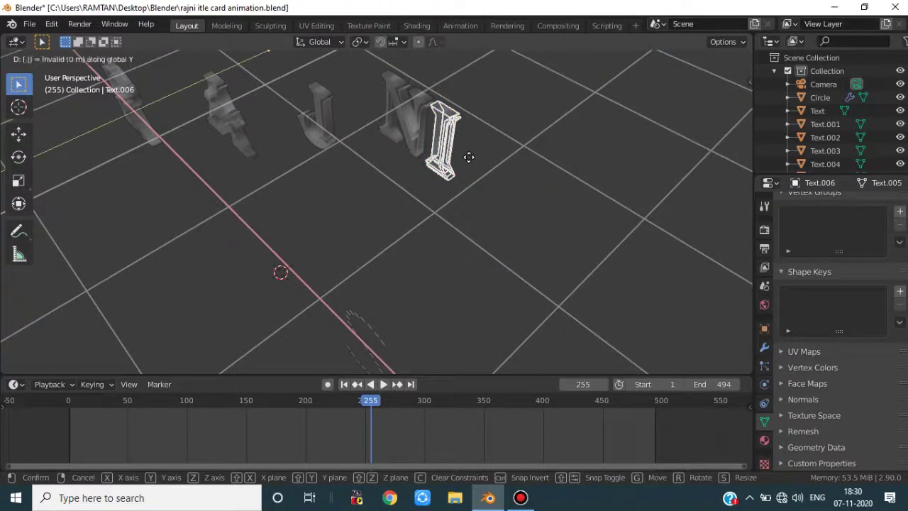
left_click(454, 159)
middle_click_drag(454, 159, 308, 236)
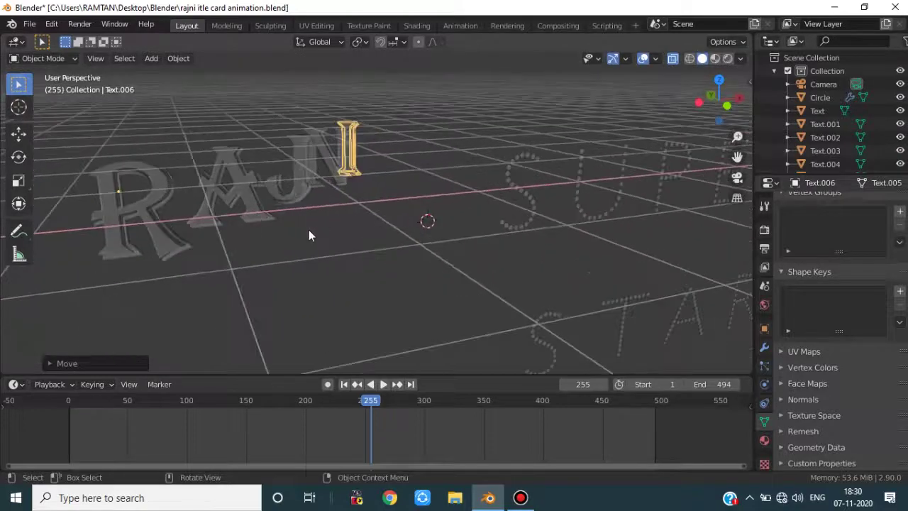
Step: Select the letter A in the front orthographic view
key("KP_1")
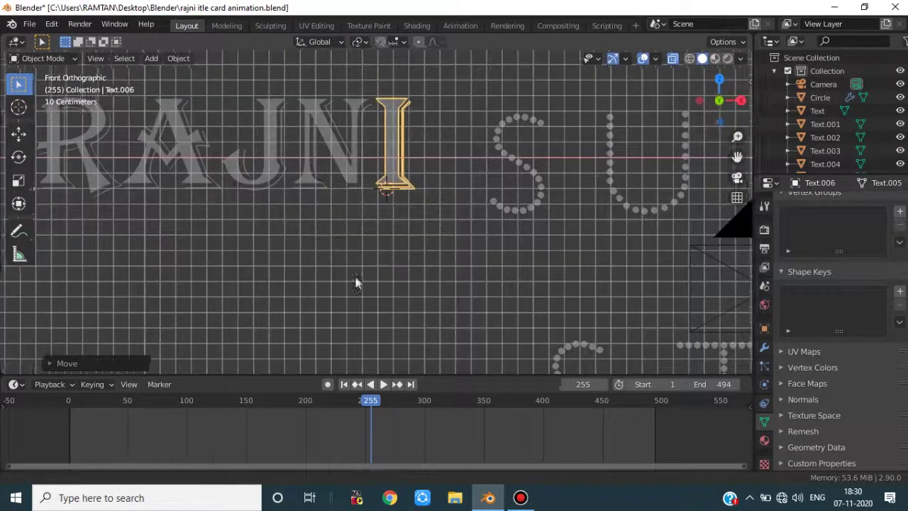
middle_click_drag(314, 229, 352, 290, "shift")
scroll(352, 290, "up", 2)
left_click(323, 232)
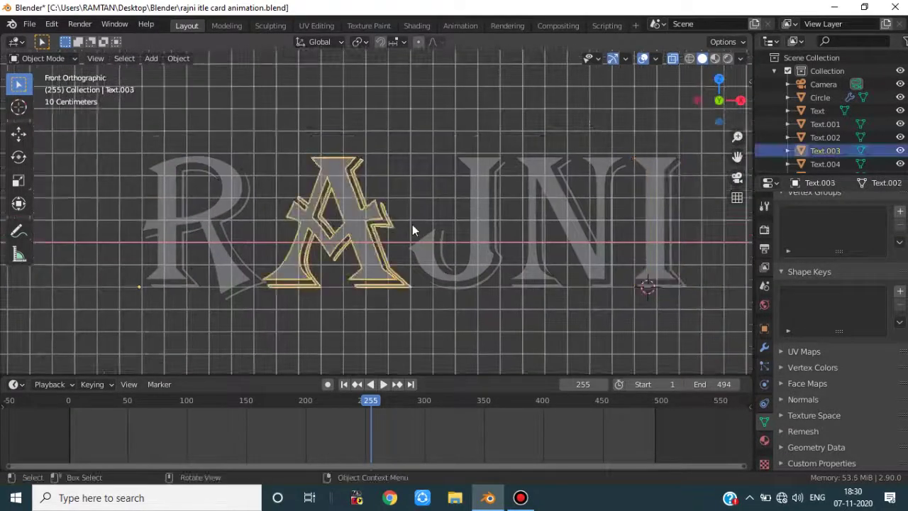
key("g")
type("x")
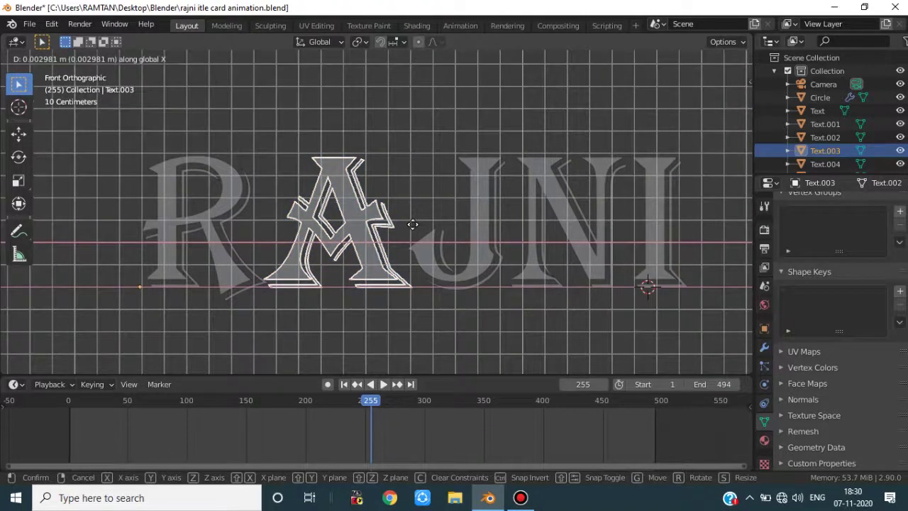
type("-1")
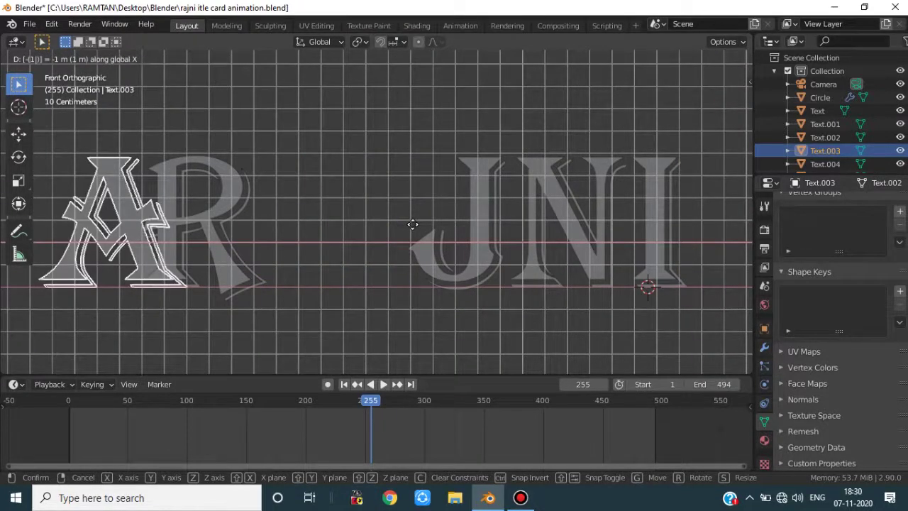
key("Escape")
Step: Move the letters A and J along the X axis so each overlaps the R in front view
key("g")
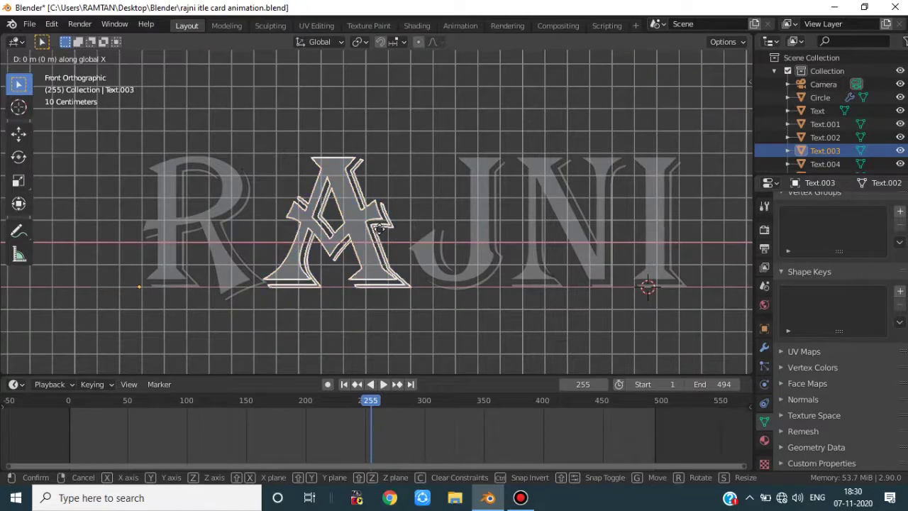
key("x")
left_click(253, 229)
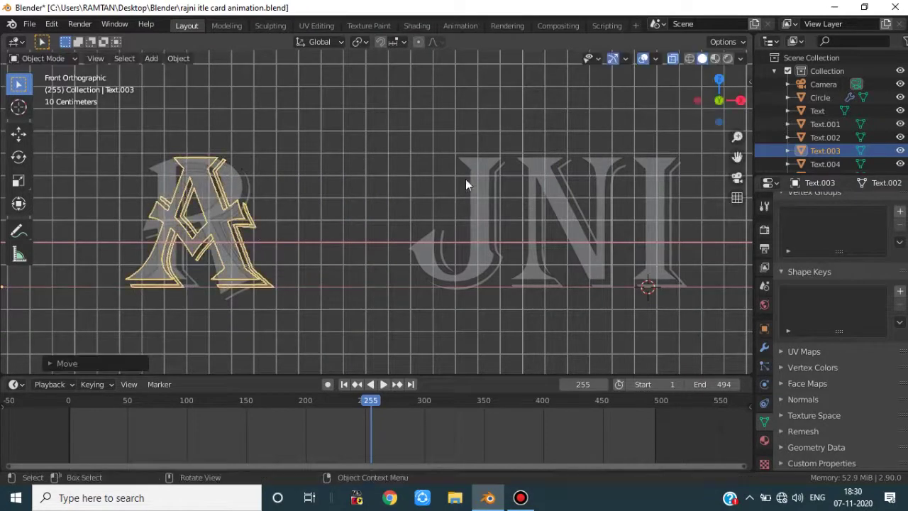
left_click(488, 193)
key("g")
key("x")
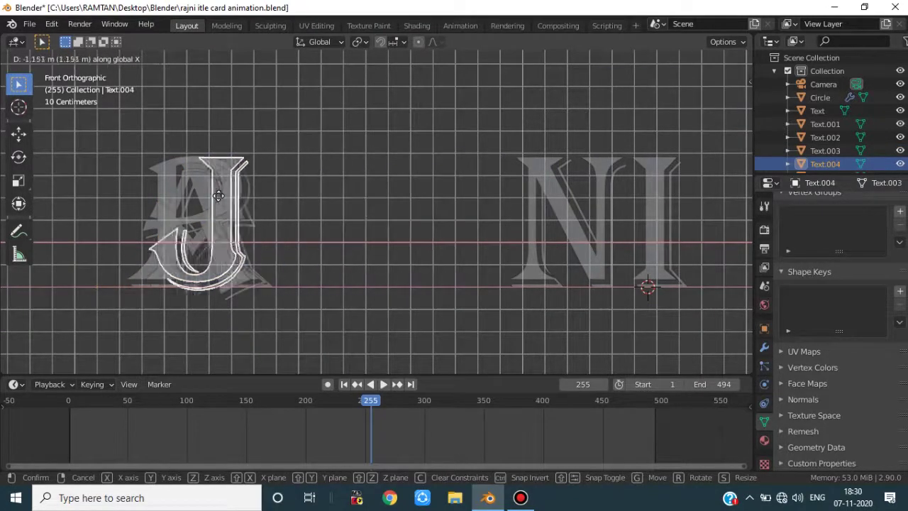
left_click(145, 202)
Step: Move the letters N and I along the X axis onto the stack of letters at the R
left_click(585, 228)
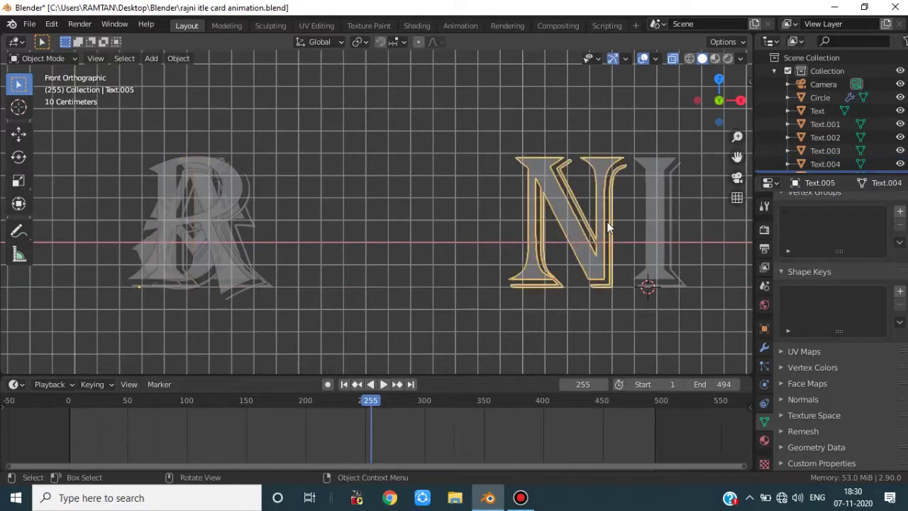
key("g")
key("x")
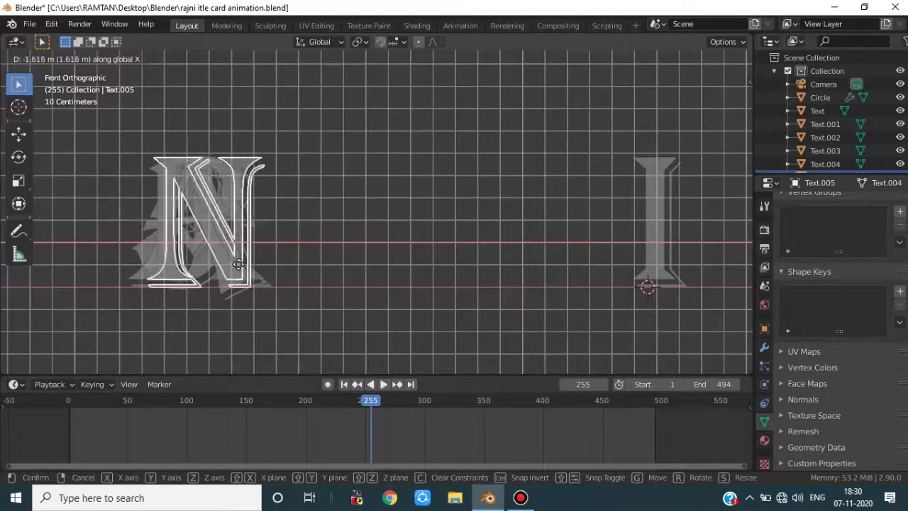
left_click(236, 272)
left_click(647, 224)
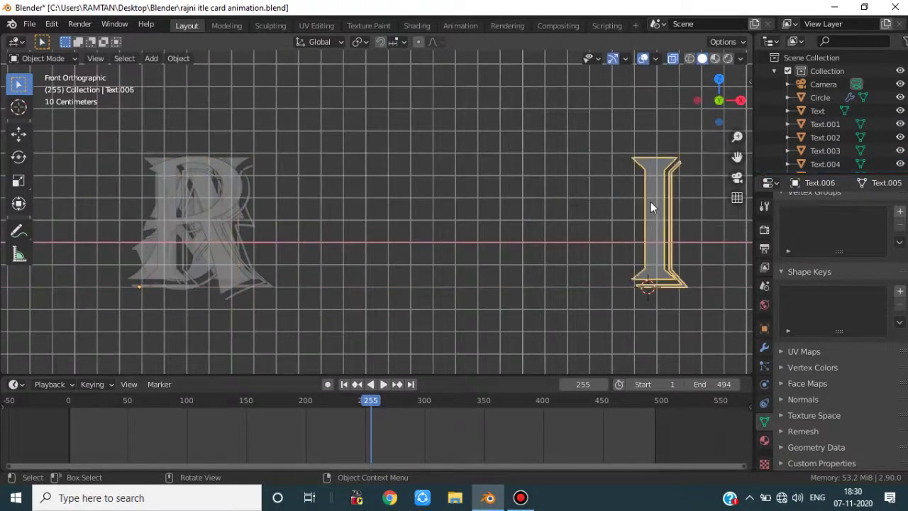
key("g")
key("x")
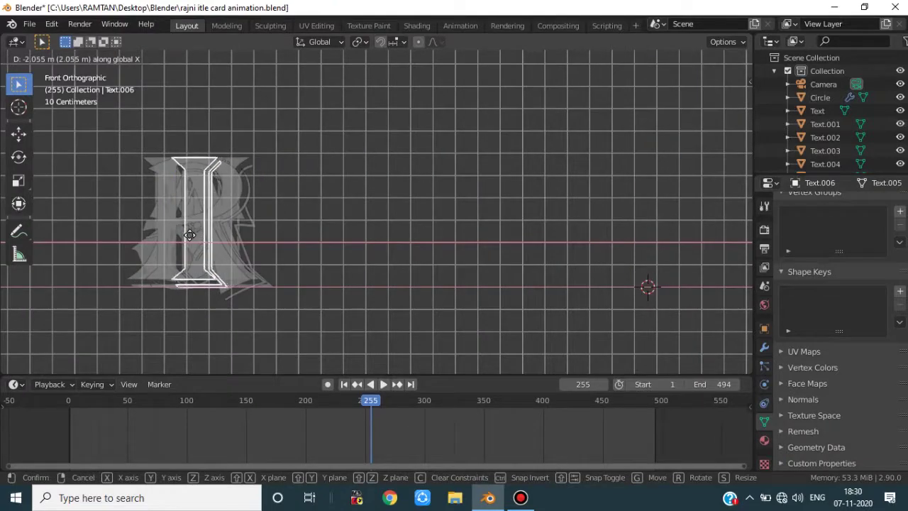
left_click(146, 233)
Step: Select all five RAJNI letters and move them about 2.8 m along the X axis
middle_click_drag(312, 226, 253, 182)
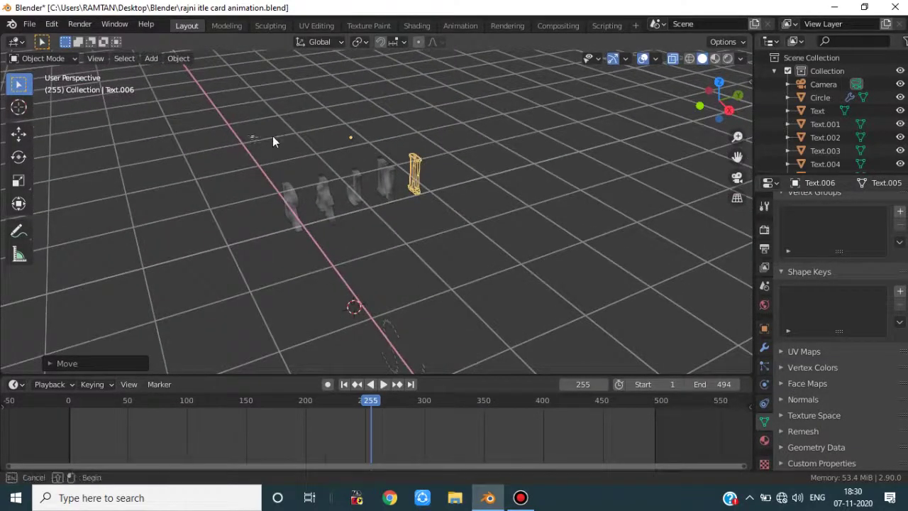
left_click_drag(248, 137, 457, 226)
middle_click_drag(457, 225, 476, 265)
key("g")
key("y")
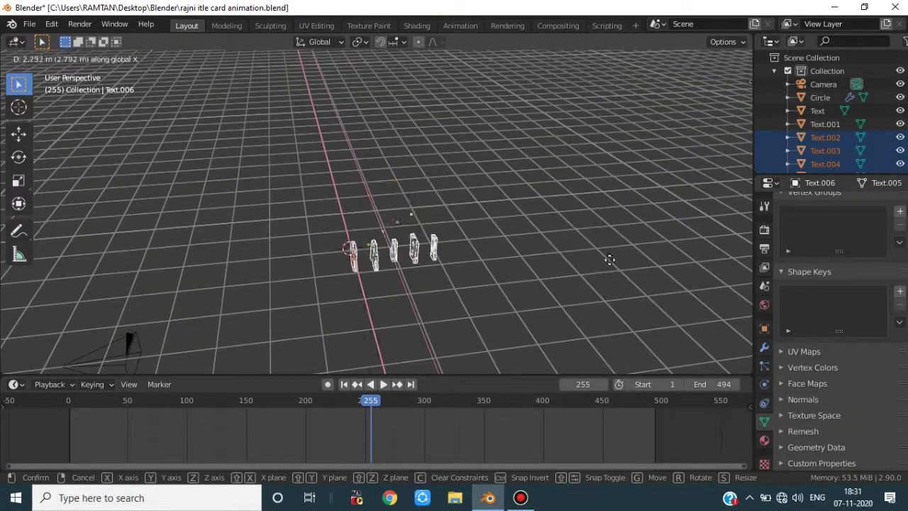
left_click(621, 254)
Step: In camera view, move the five letters about 4.3 m along the X axis to the middle of the frame
middle_click_drag(534, 251, 622, 212)
key("KP_1")
key("KP_0")
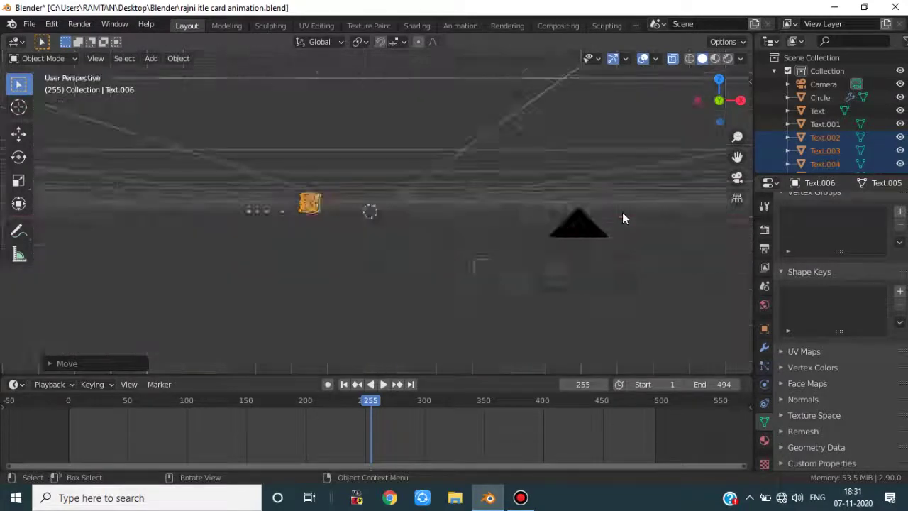
key("g")
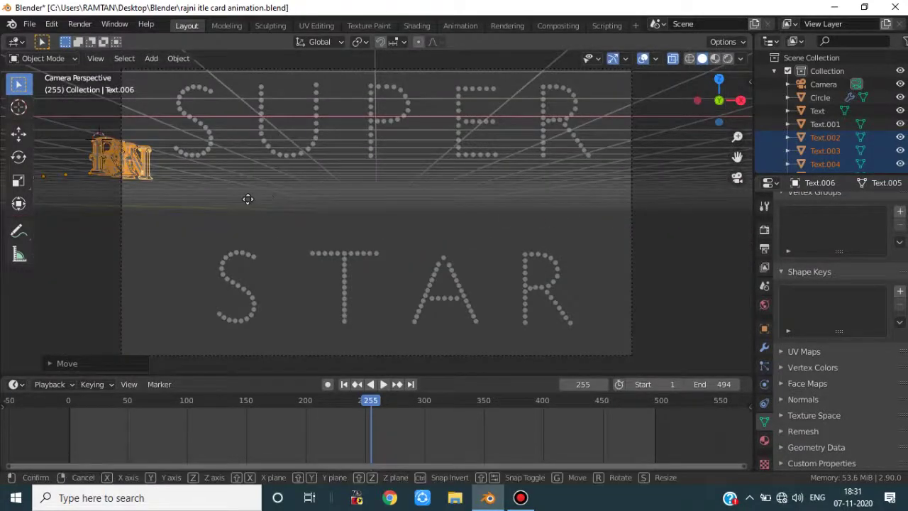
key("x")
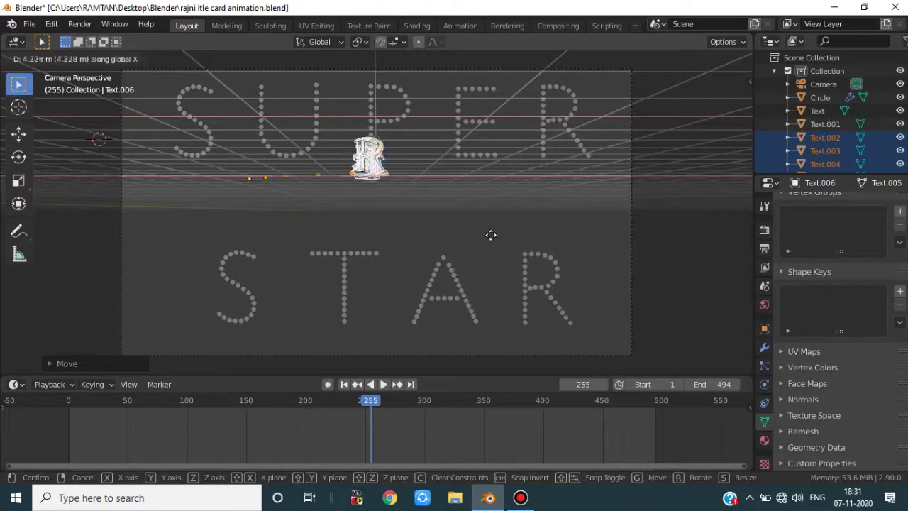
left_click(487, 237)
Step: Lower the letters about 0.55 m along the Z axis, between the words SUPER and STAR, and deselect them
key("g")
key("z")
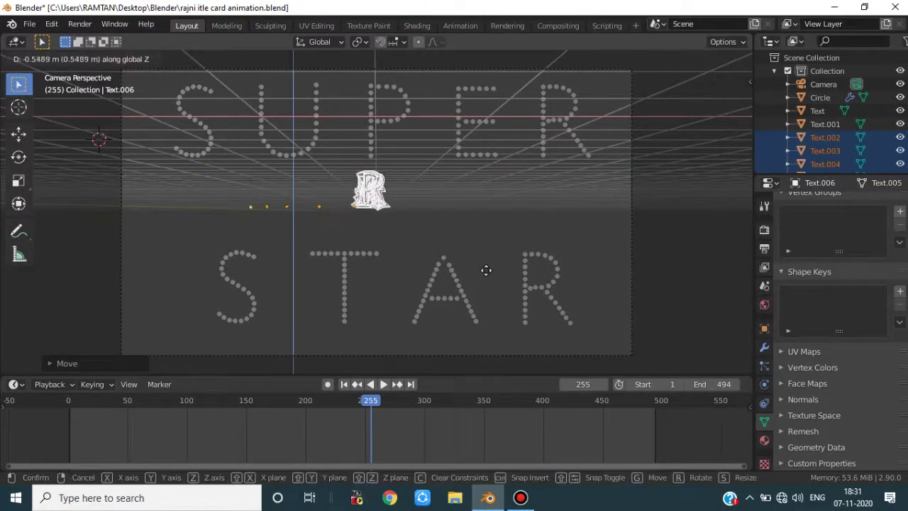
left_click(486, 265)
left_click(392, 190)
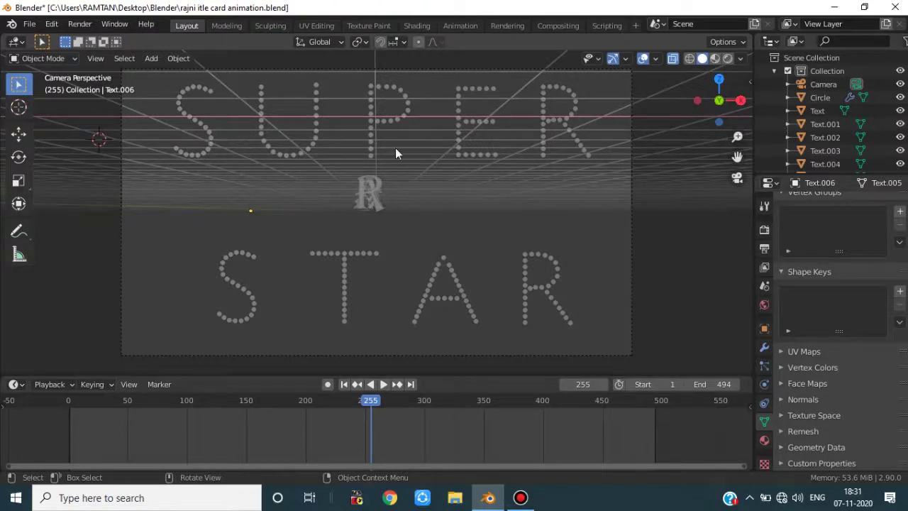
Step: Preview the scene in rendered shading with and without overlays, and disable X-ray
left_click(728, 58)
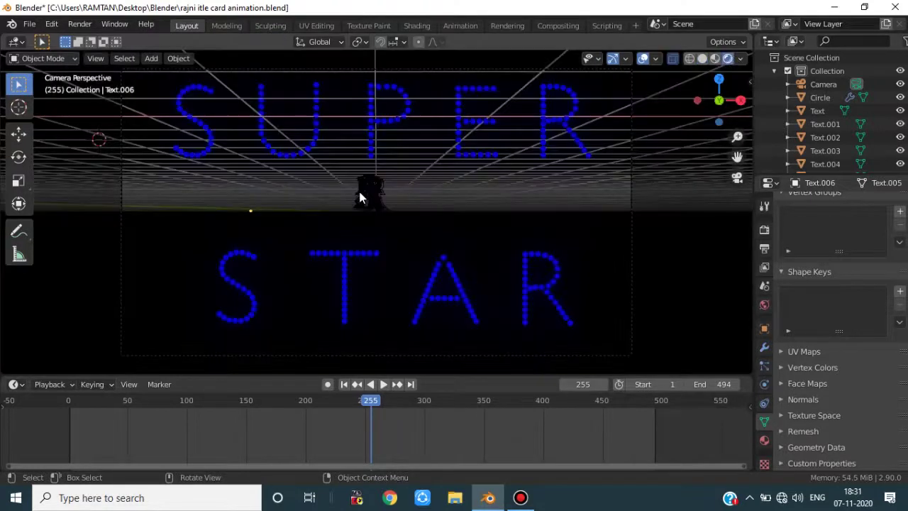
left_click(644, 59)
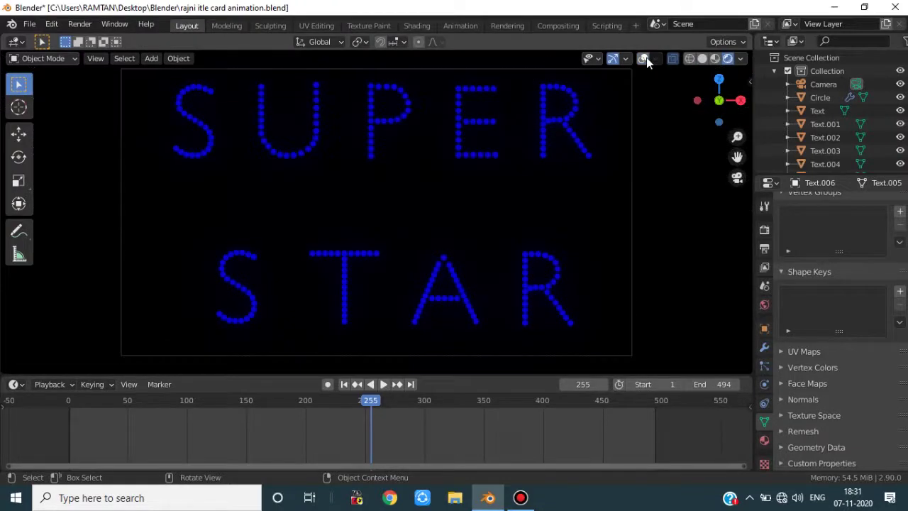
left_click(644, 59)
left_click(673, 59)
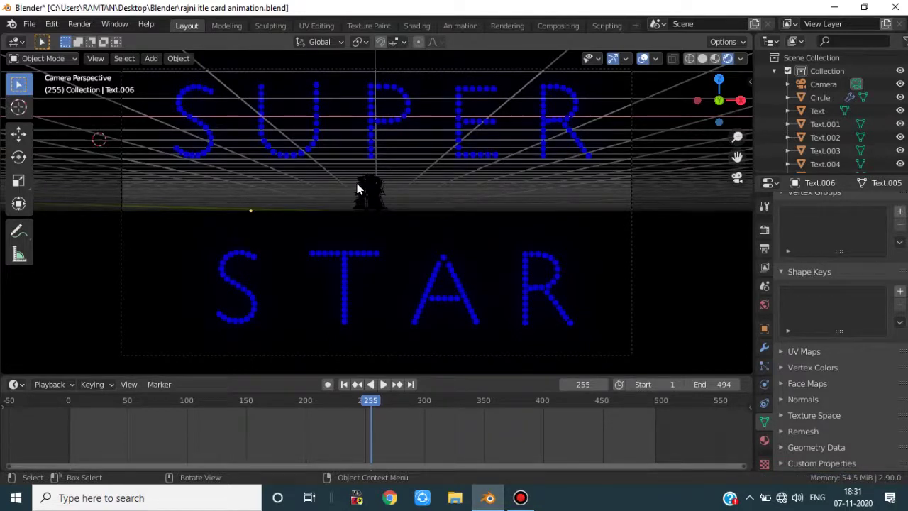
key("KP_1")
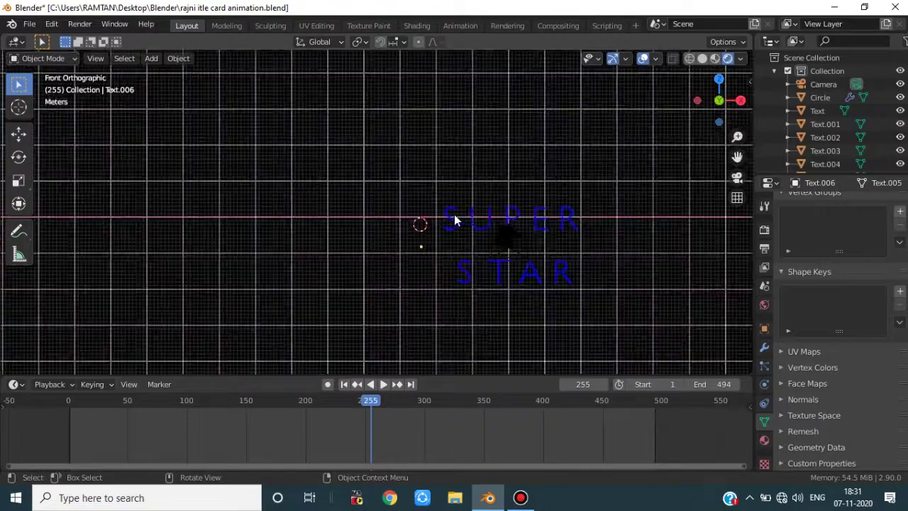
Step: In solid shading, add a plane, rotate it 90° about the X axis, and switch to the camera view
middle_click_drag(454, 214, 668, 46)
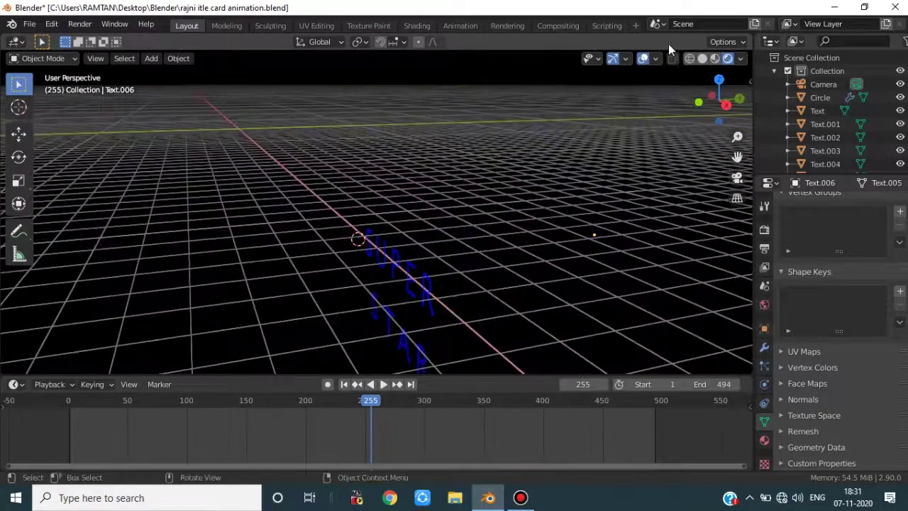
left_click(701, 59)
mouse_move(624, 163)
middle_mouse_down()
mouse_move(605, 192)
mouse_move(580, 196)
mouse_move(563, 184)
mouse_move(377, 285)
middle_mouse_up()
key("shift+a")
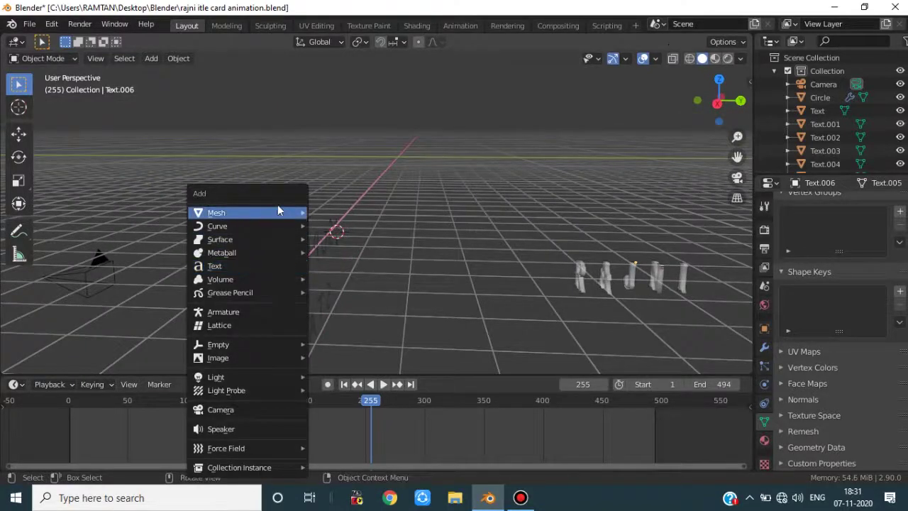
mouse_move(277, 207)
left_click(358, 211)
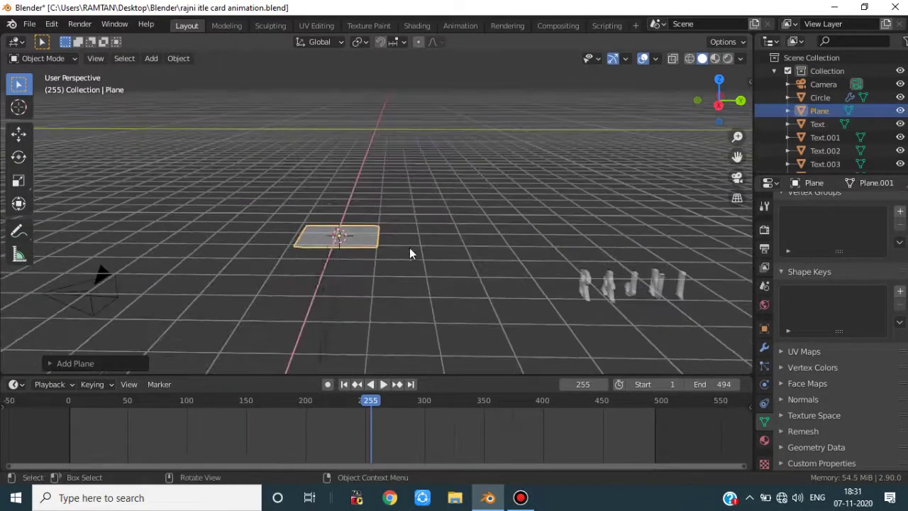
type("rx90")
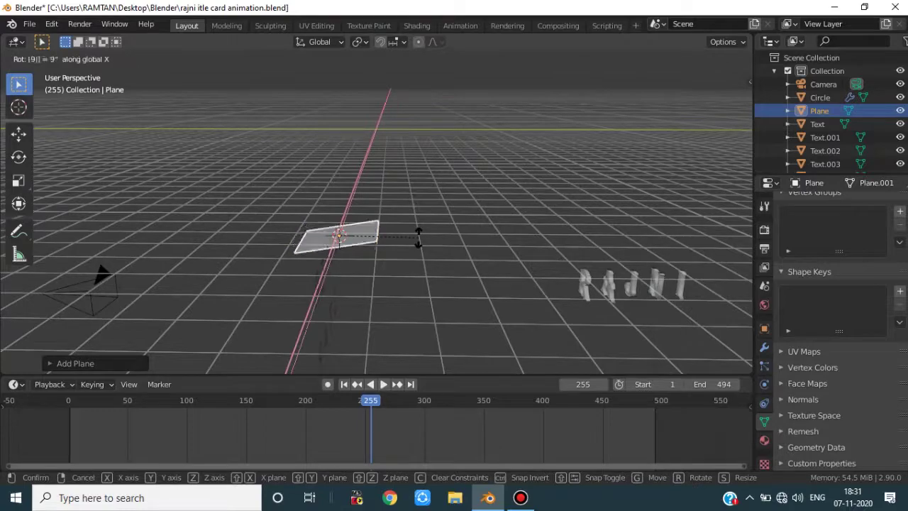
key("Return")
key("KP_0")
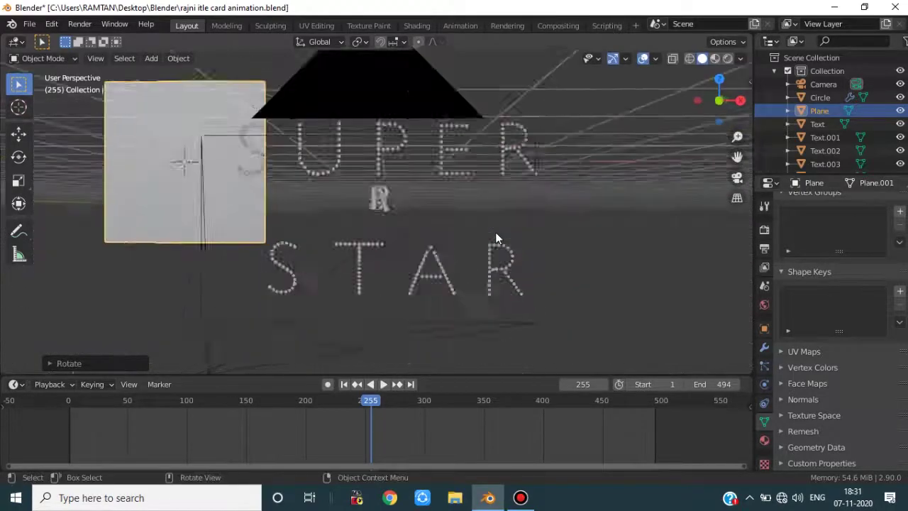
Step: Move the plane about 2.4 m along X and -0.5 m along Z toward the frame's middle and enlarge it slightly
key("g")
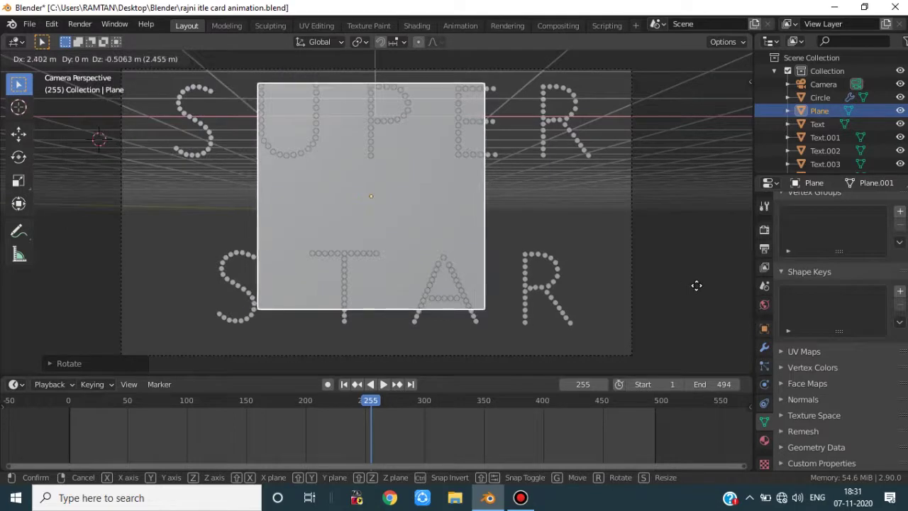
left_click(628, 266)
key("s")
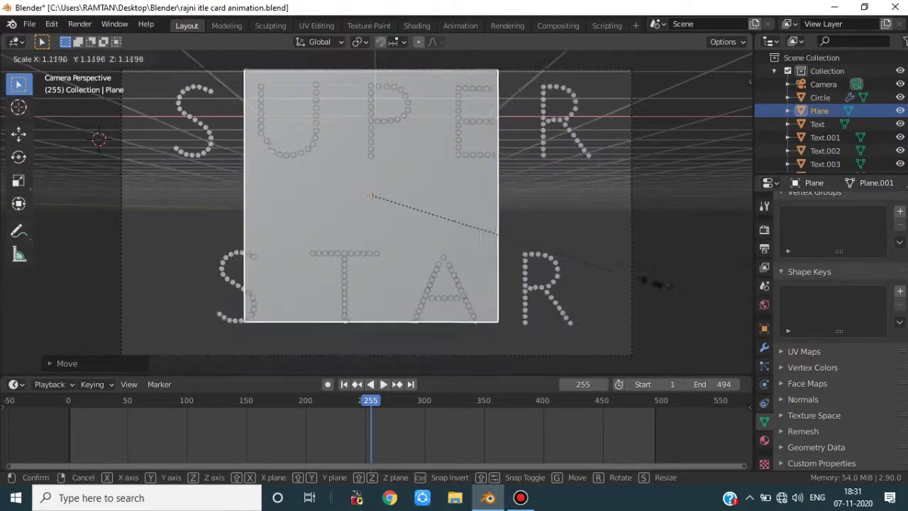
left_click(643, 277)
Step: Lower the plane along the Z axis to the vertical centre of the frame and scale it up to the frame's height
key("g")
key("z")
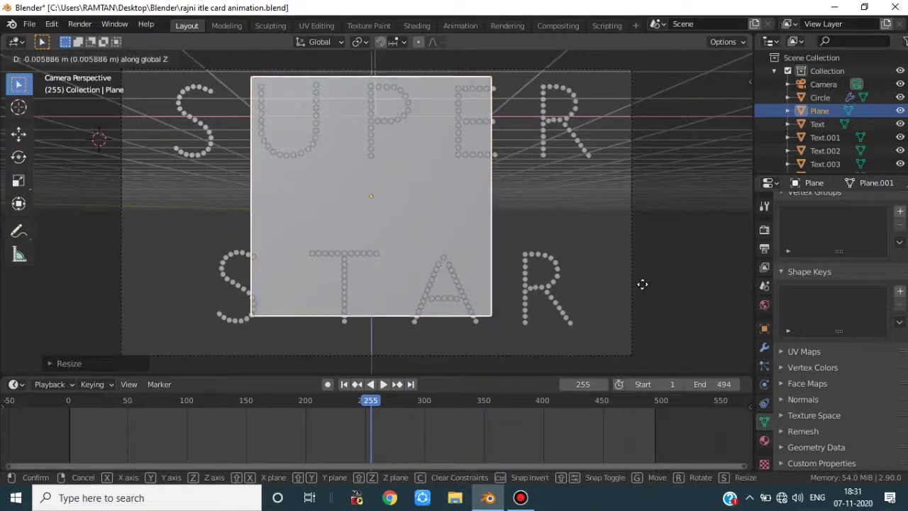
left_click(642, 293)
key("s")
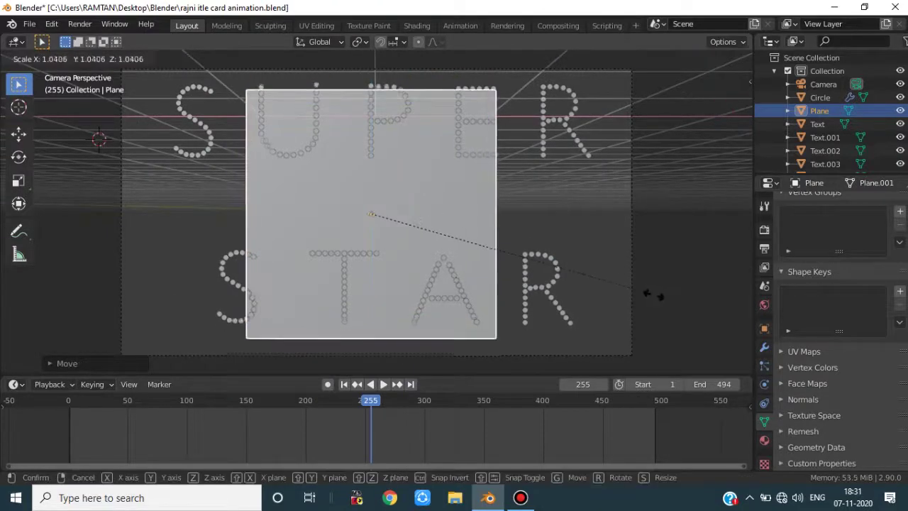
left_click(691, 298)
Step: Stretch the plane along the X axis by a factor of about 1.99 to span the frame's full width
key("s")
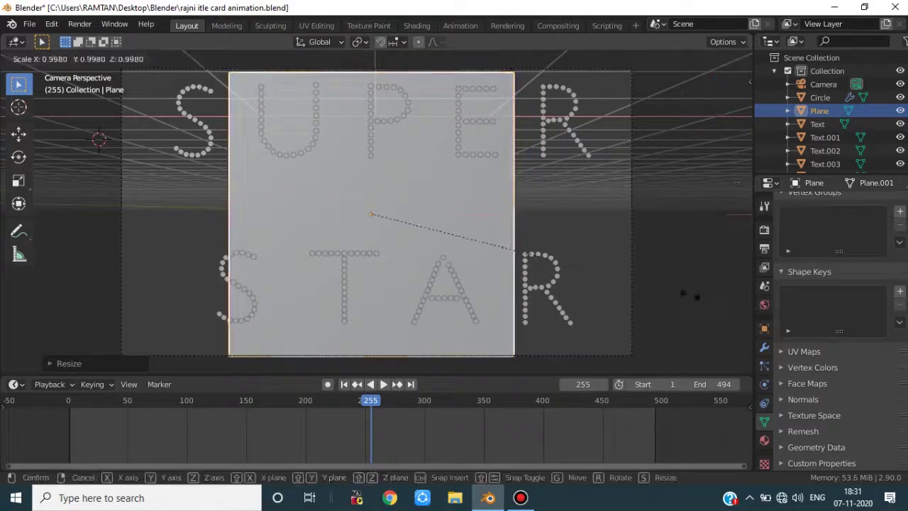
key("x")
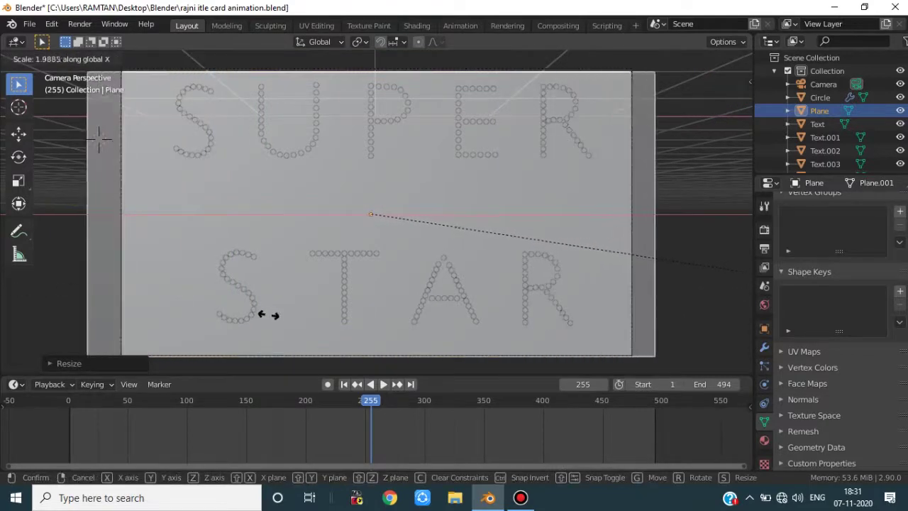
left_click(270, 316)
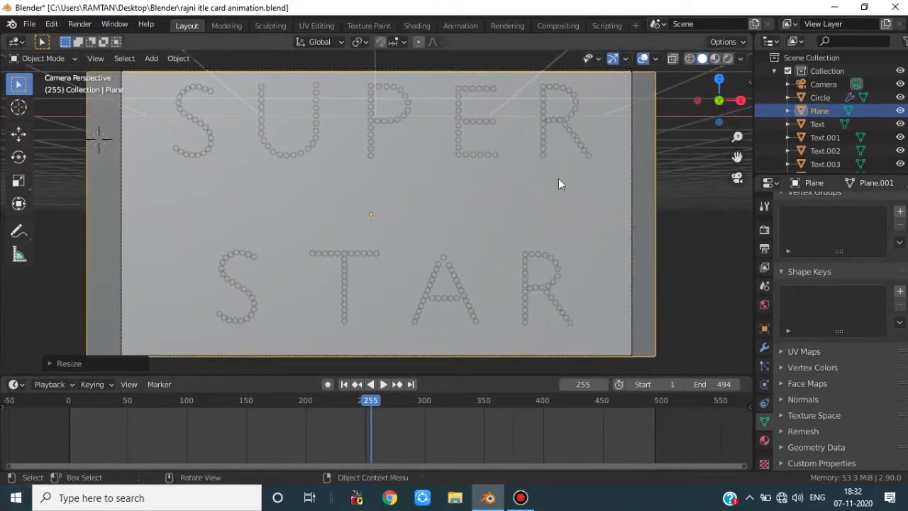
Step: Move the plane back along the Y axis, between the words SUPER STAR and the RAJNI letters, and check it in camera view
middle_click_drag(560, 182, 466, 237)
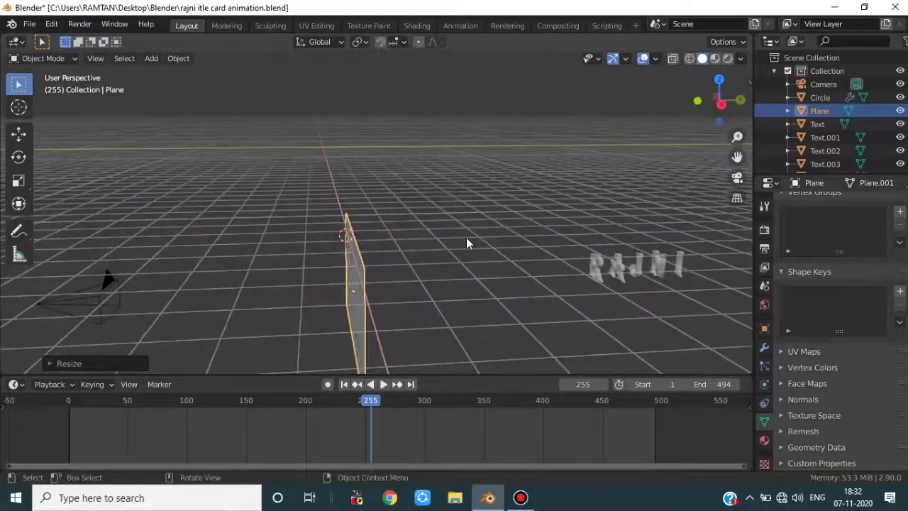
key("g")
key("y")
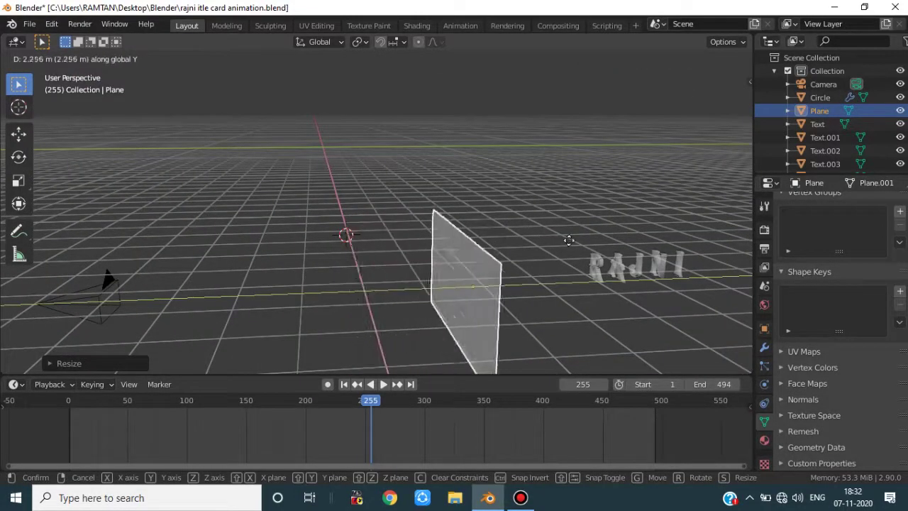
left_click(584, 240)
key("KP_0")
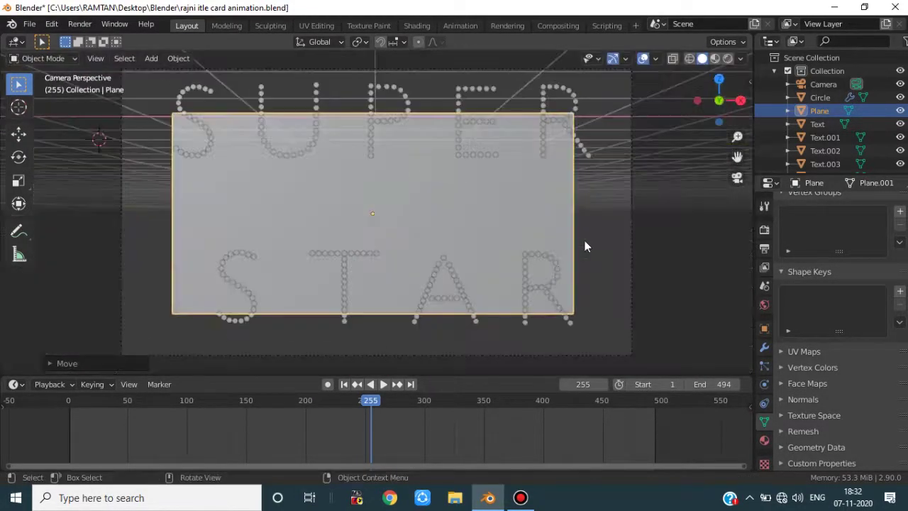
key("KP_0")
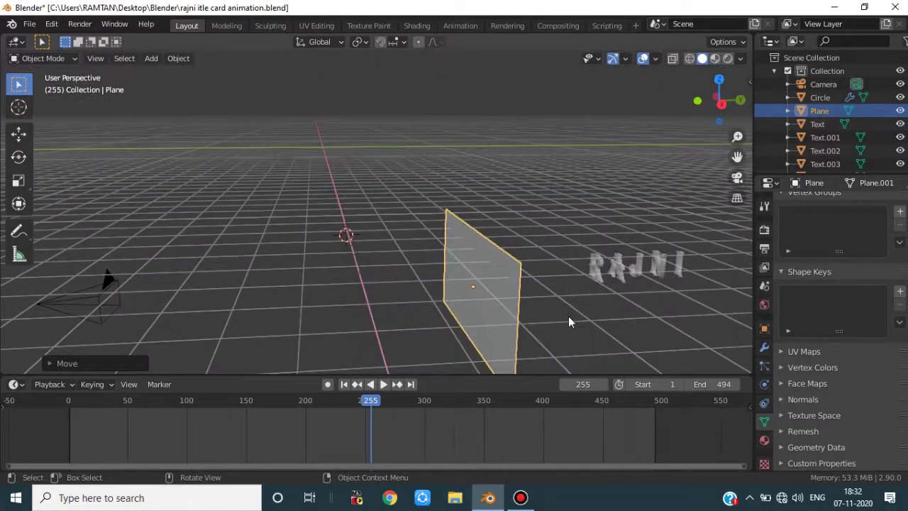
Step: Select the five RAJNI letters, move them along the Y axis to just behind the plane, and deselect them
middle_click_drag(567, 315, 525, 271)
left_click_drag(526, 241, 704, 330)
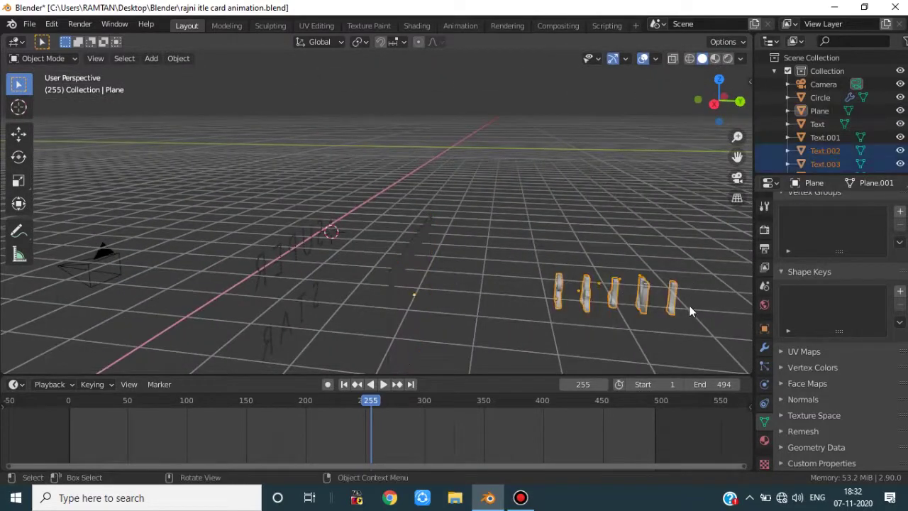
key("g")
key("x")
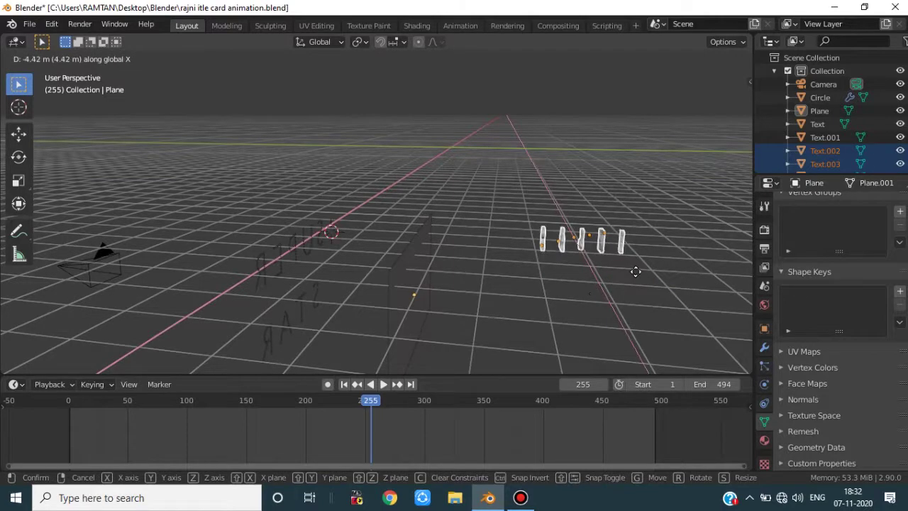
left_click(571, 265)
middle_click_drag(571, 265, 513, 298)
left_click(605, 286)
Step: Preview the camera view in rendered shading with and without overlays, and return to solid shading
key("KP_0")
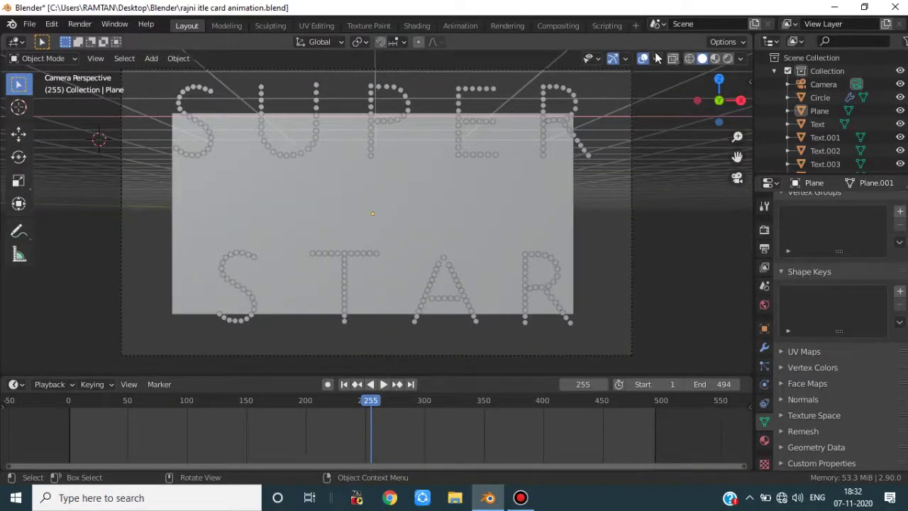
left_click(727, 59)
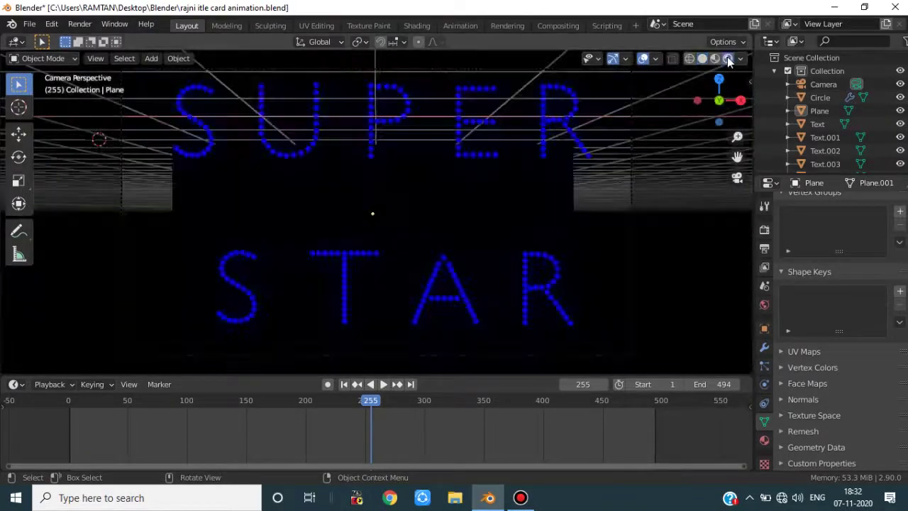
left_click(643, 59)
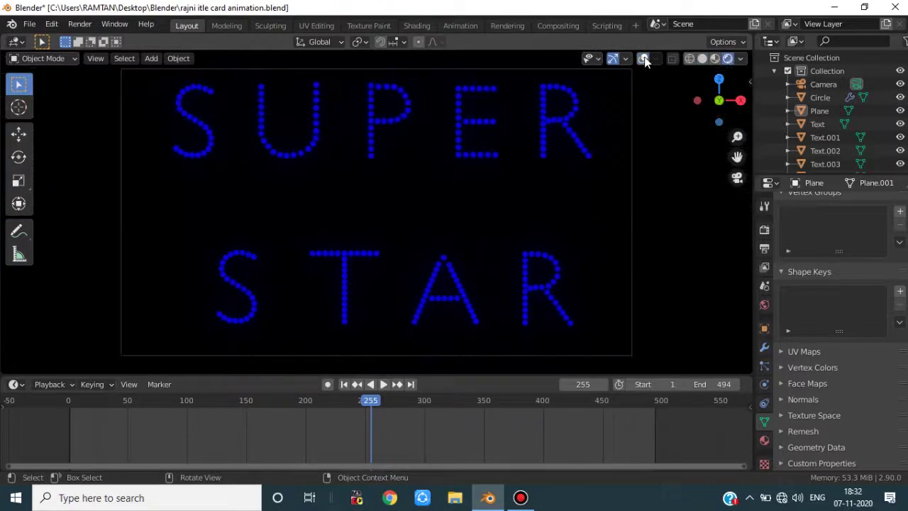
left_click(643, 58)
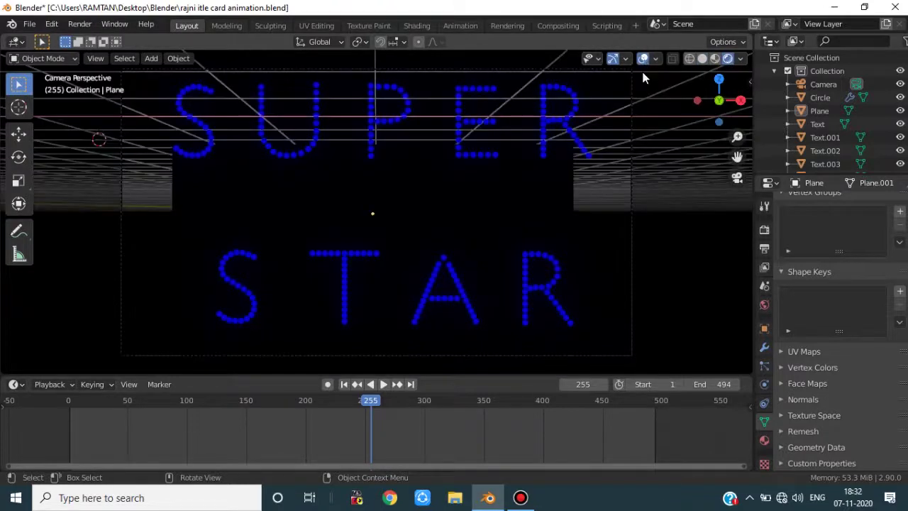
mouse_move(556, 168)
middle_mouse_down()
mouse_move(569, 168)
mouse_move(555, 199)
mouse_move(541, 202)
mouse_move(529, 273)
mouse_move(650, 113)
middle_mouse_up()
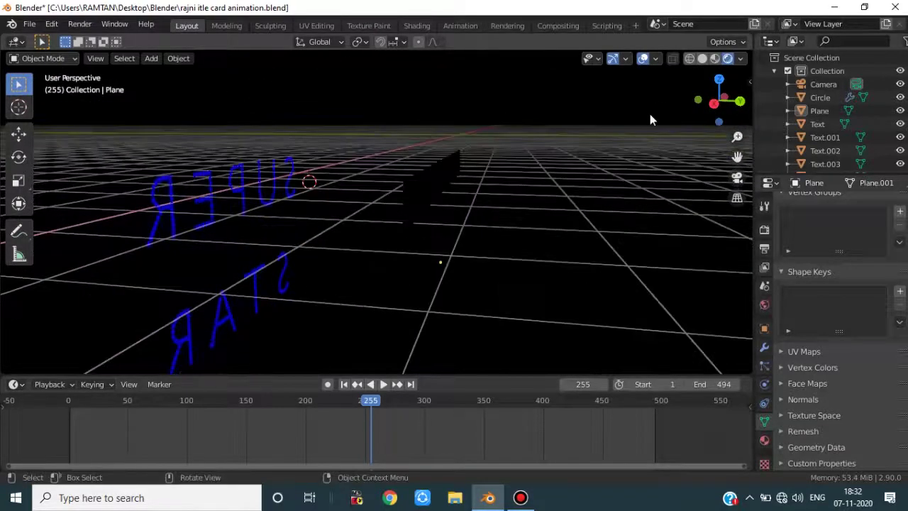
left_click(702, 58)
Step: Give the letter R, nearest the plane, a new material with an Emission surface in yellow
mouse_move(666, 107)
middle_mouse_down()
mouse_move(543, 241)
mouse_move(475, 248)
middle_mouse_up()
left_click(475, 242)
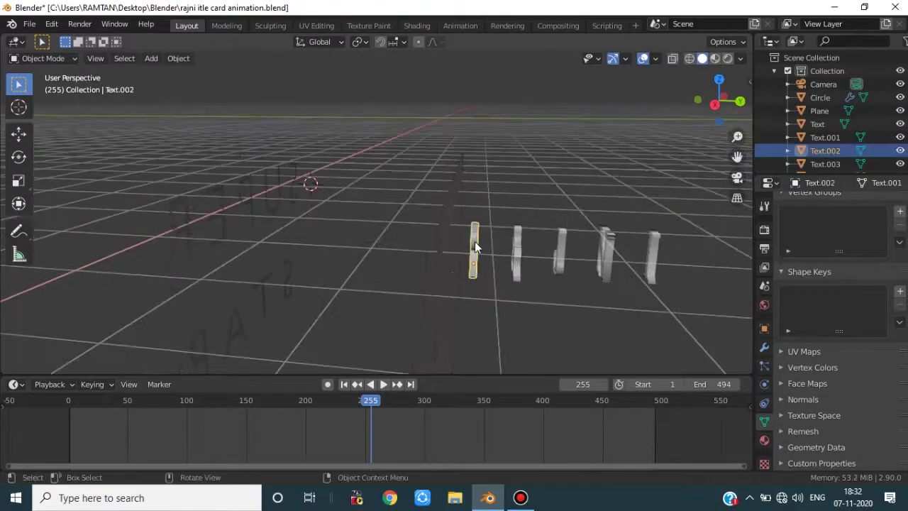
left_click(763, 439)
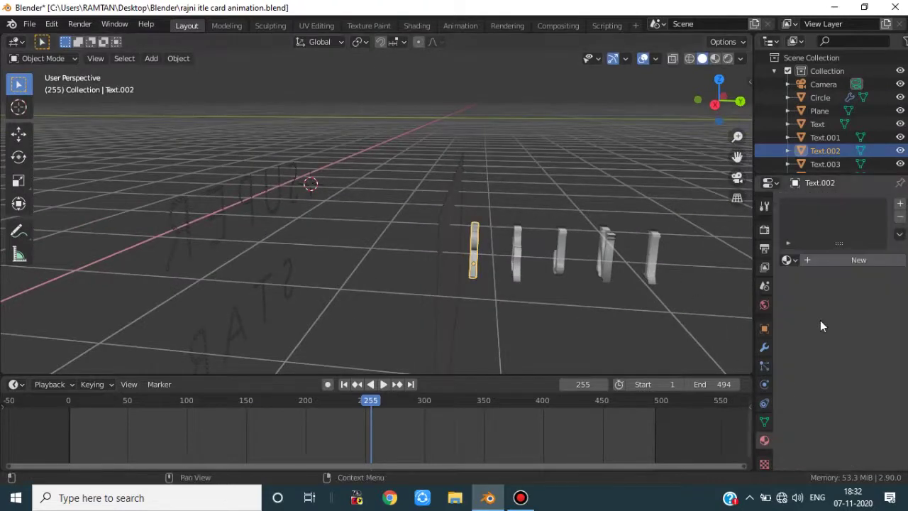
left_click(840, 260)
left_click(863, 339)
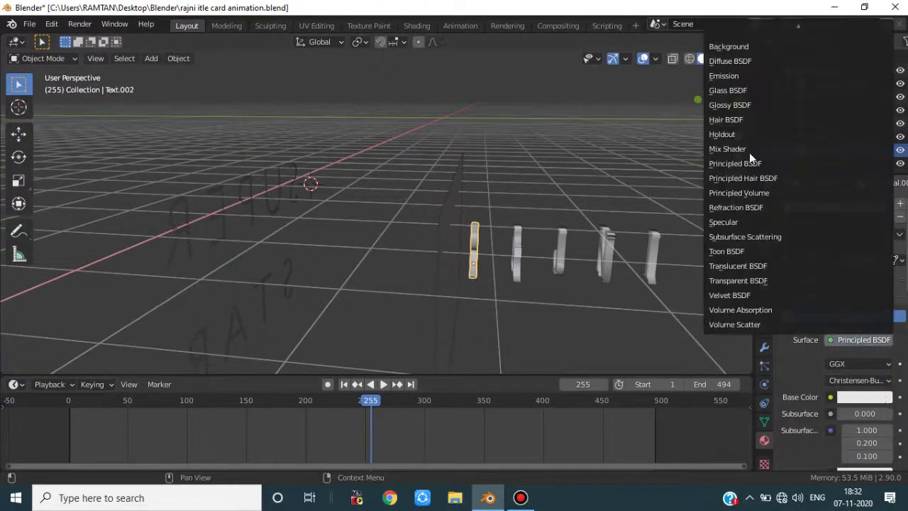
left_click(752, 76)
left_click(854, 363)
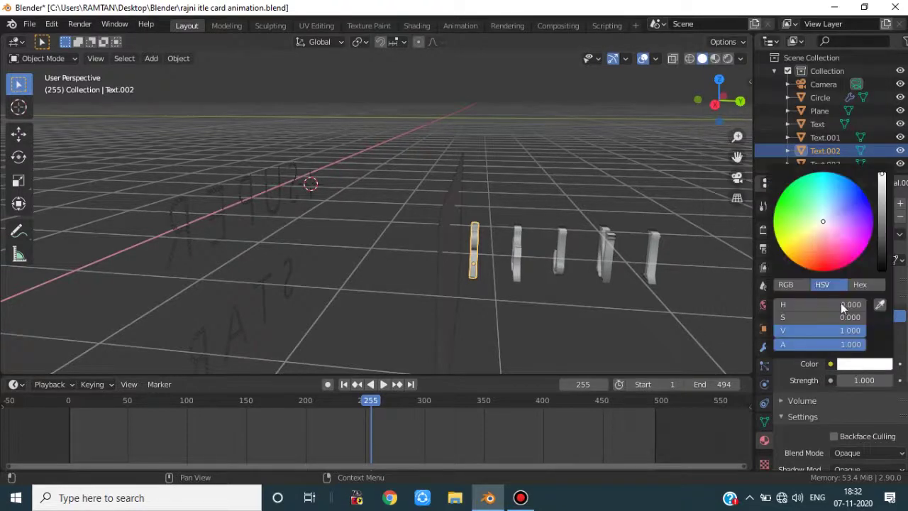
mouse_move(823, 225)
left_mouse_down()
mouse_move(788, 257)
mouse_move(781, 249)
left_mouse_up()
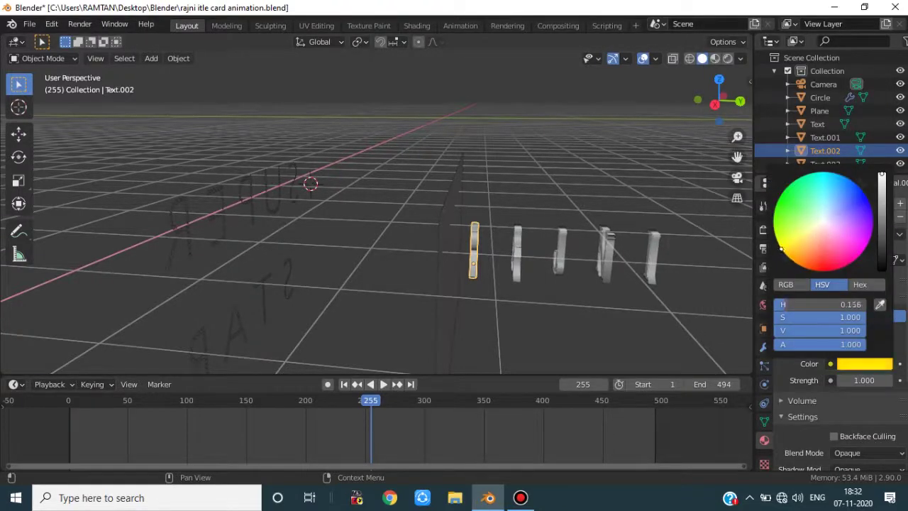
Step: Check the name of R's yellow material and assign the same Material.007 to the second letter, A
left_click(516, 253)
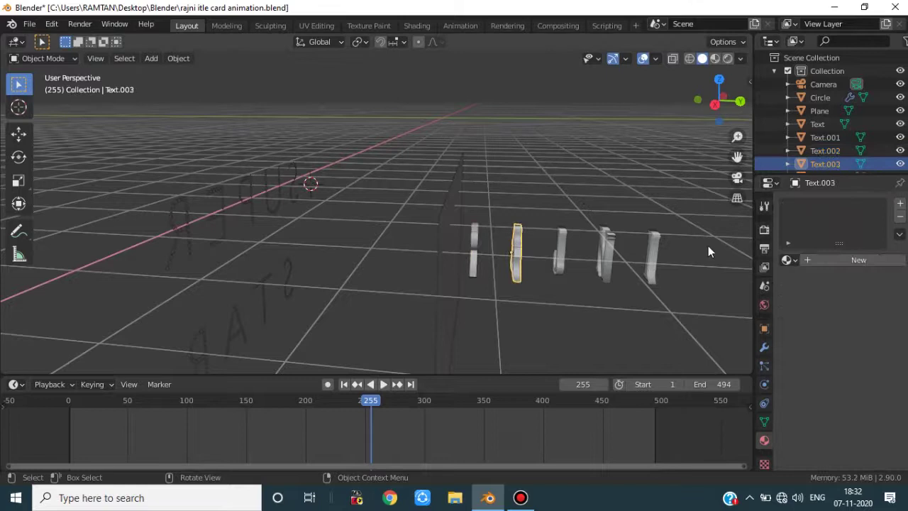
left_click(787, 260)
left_click(476, 235)
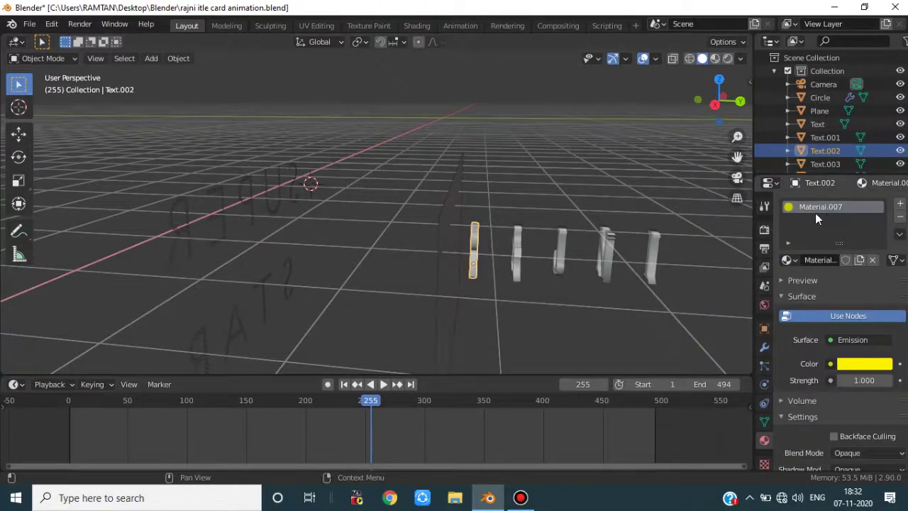
left_click(518, 254)
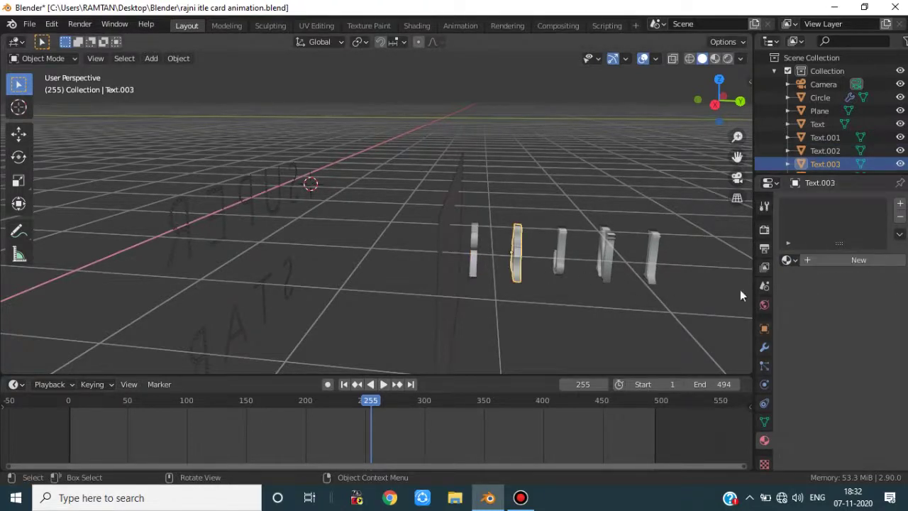
left_click(787, 260)
left_click(660, 368)
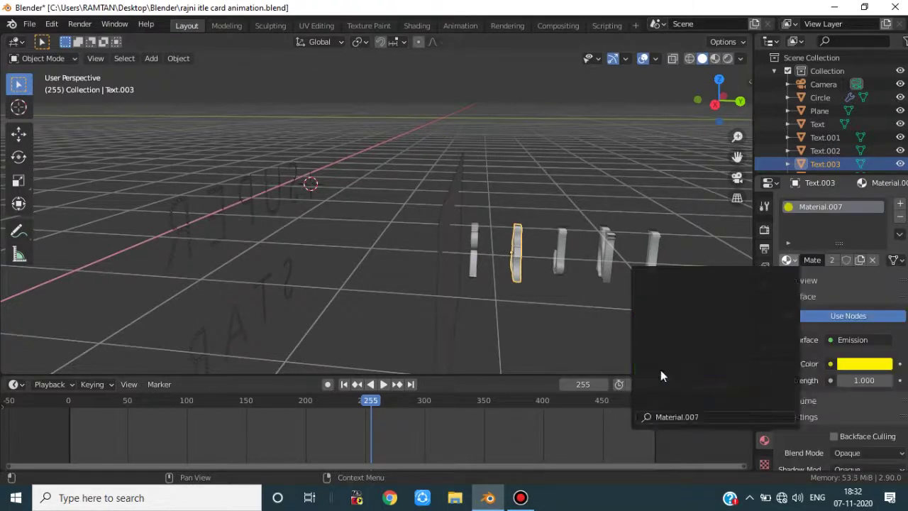
Step: Assign the existing yellow Material.007 to the remaining three letters J, N and I
left_click(558, 256)
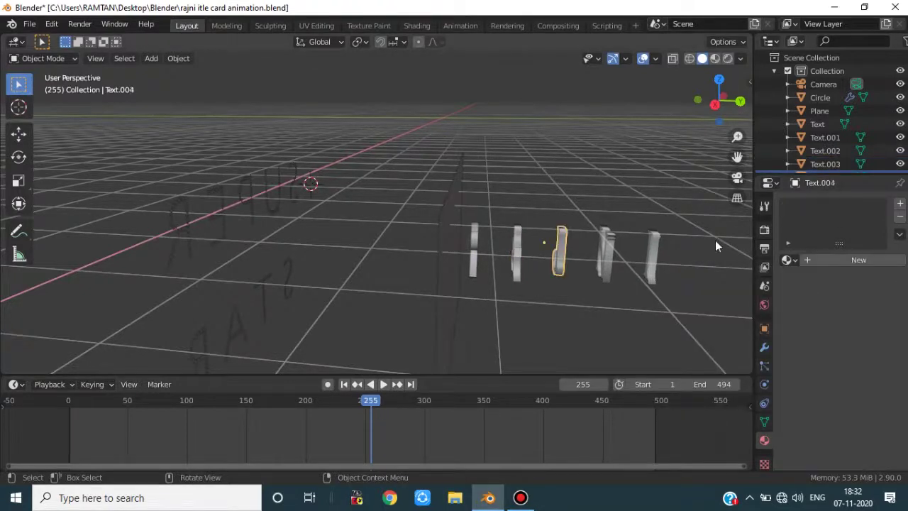
left_click(787, 259)
left_click(660, 368)
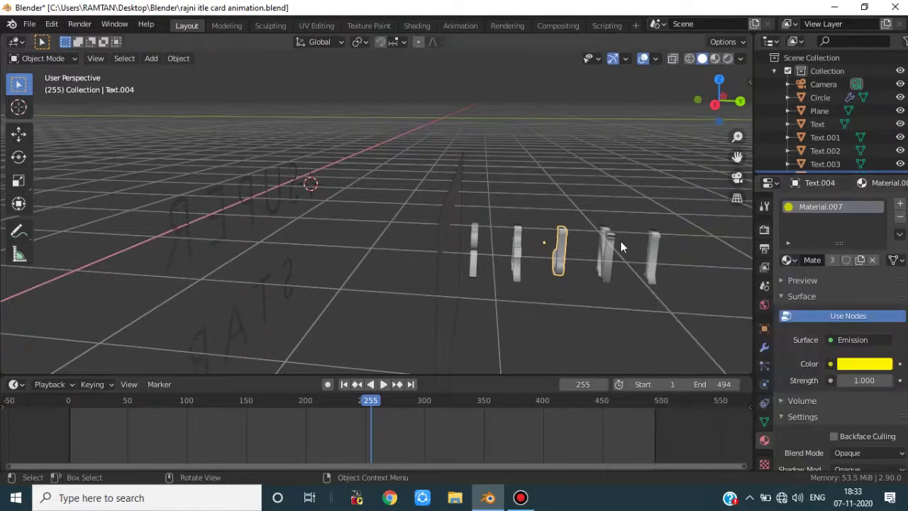
left_click(607, 244)
left_click(787, 260)
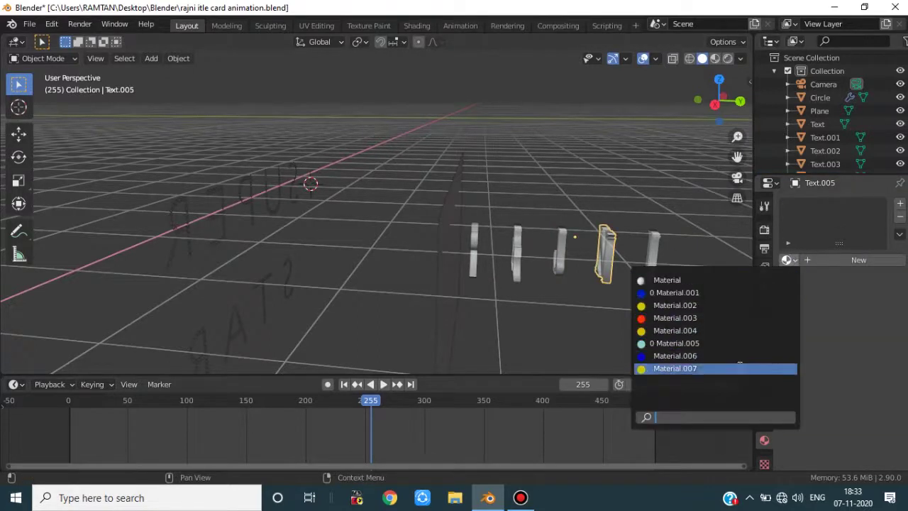
left_click(660, 368)
left_click(653, 255)
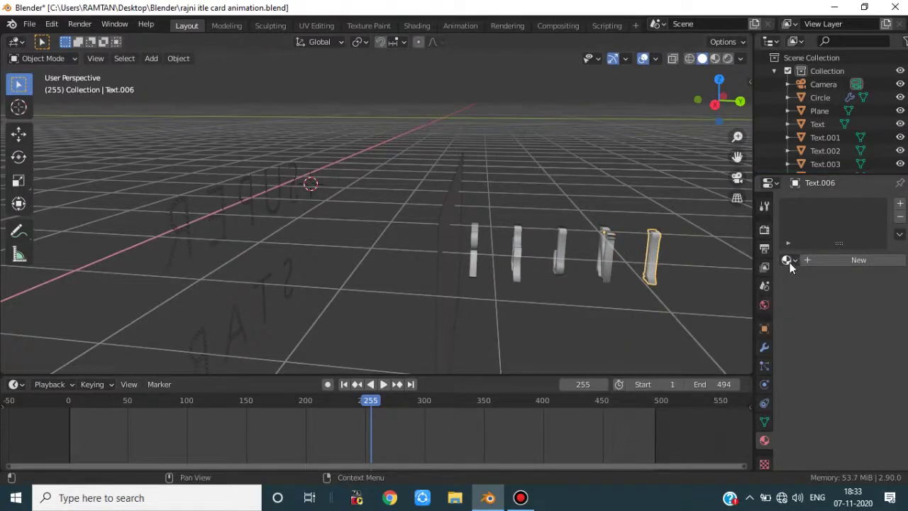
left_click(787, 260)
left_click(709, 372)
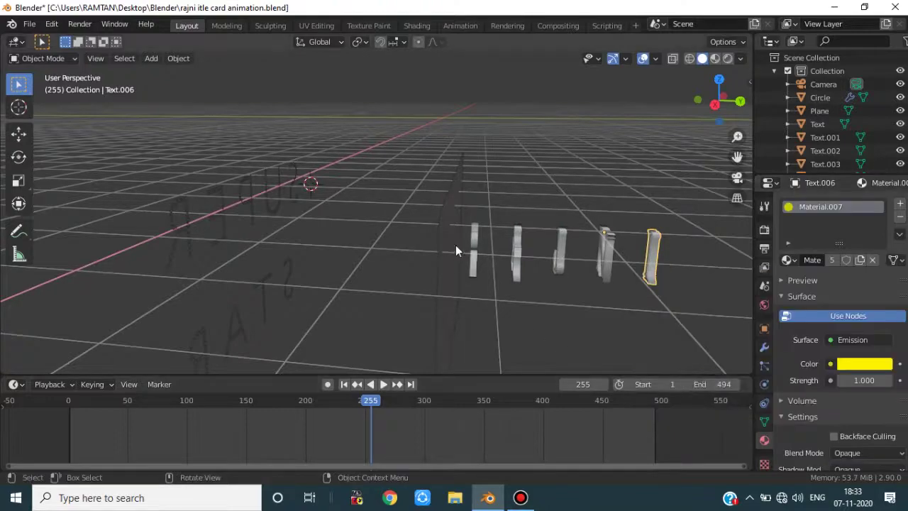
Step: Switch the viewport to rendered shading and inspect the yellow RAJNI letters and the plane from the side
middle_click_drag(508, 254, 684, 77)
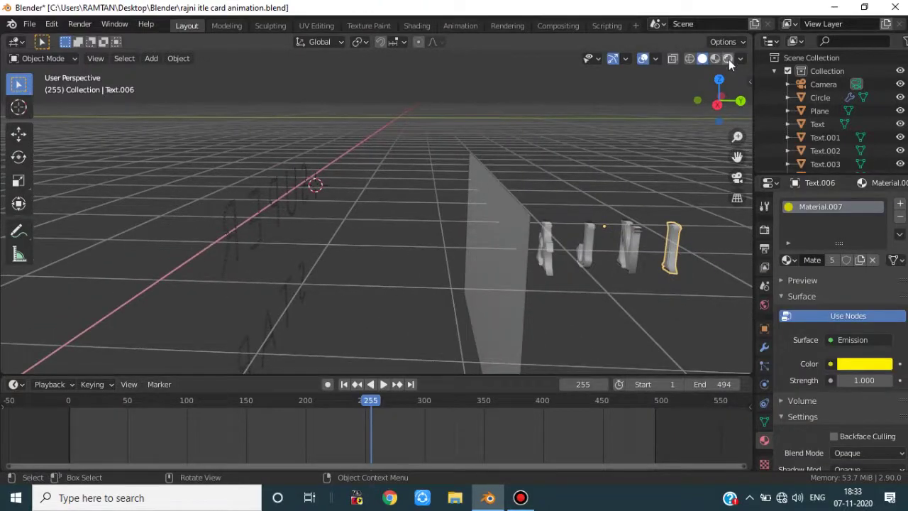
left_click(728, 59)
middle_click_drag(680, 142, 582, 182)
mouse_move(558, 233)
middle_mouse_down()
mouse_move(594, 241)
mouse_move(567, 256)
mouse_move(546, 208)
mouse_move(478, 219)
mouse_move(549, 239)
mouse_move(621, 239)
mouse_move(571, 239)
mouse_move(465, 275)
middle_mouse_up()
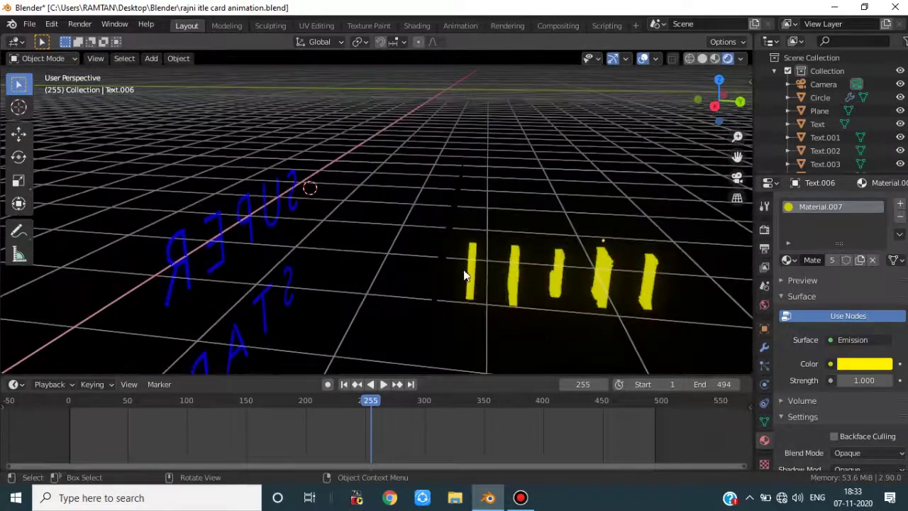
Step: Try moving the letter R forward between SUPER and STAR, check it through the camera, and undo the move
left_click(473, 271)
key("g")
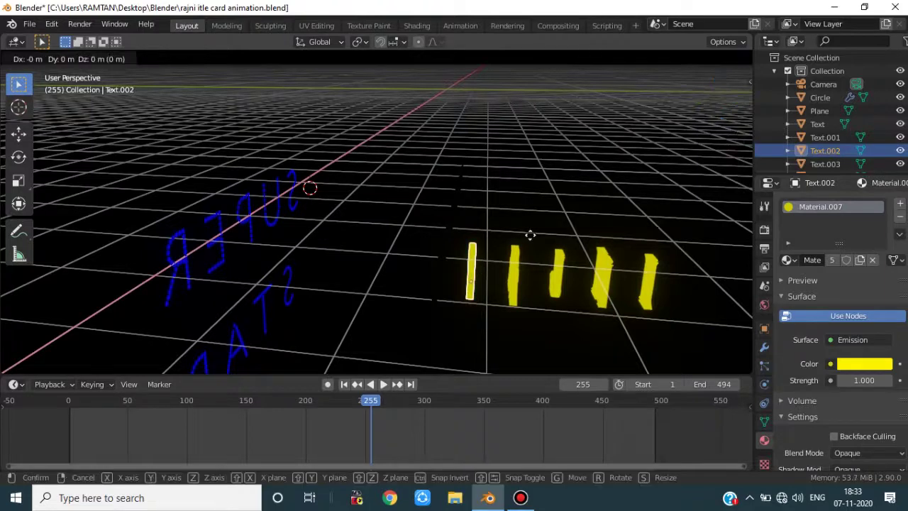
left_click(281, 243)
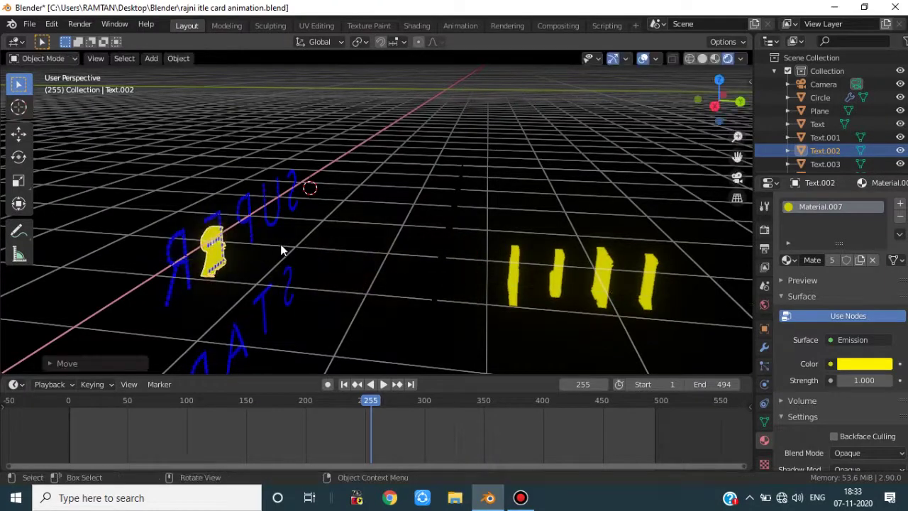
key("KP_0")
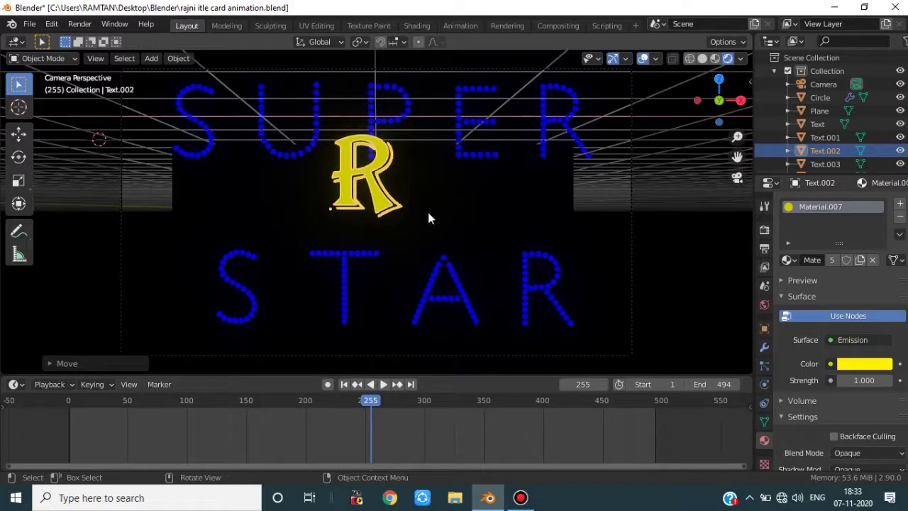
key("g")
key("y")
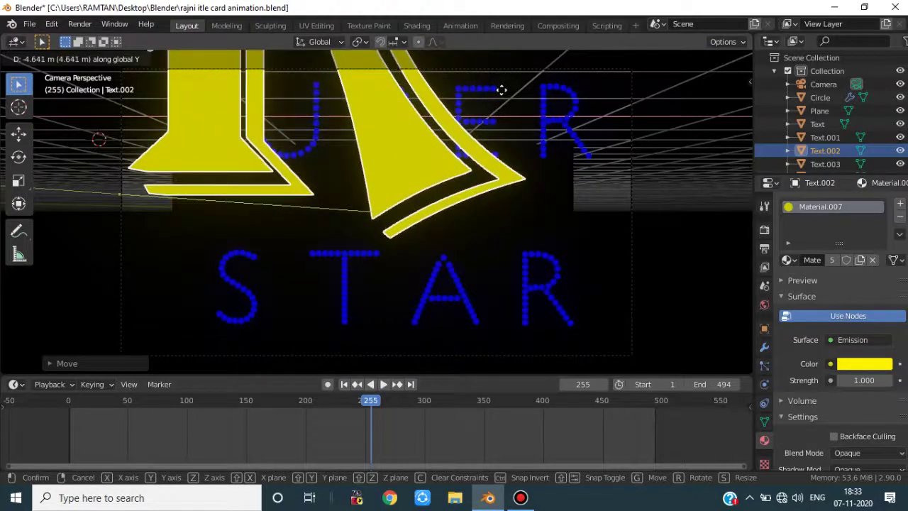
key("Escape")
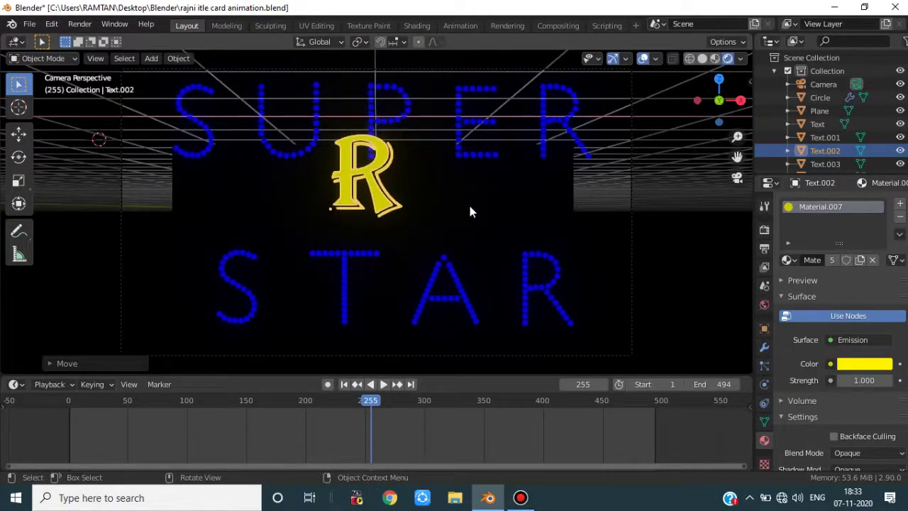
key("KP_9")
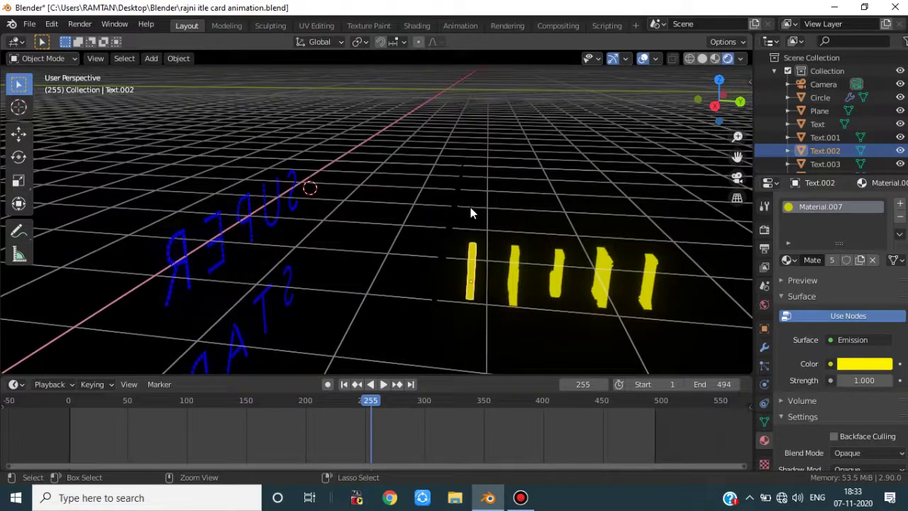
Step: Select the five RAJNI letters without the plane and, in camera view, move them about 0.19 m along X and about 0.22 m down along Z
left_click_drag(450, 221, 692, 327)
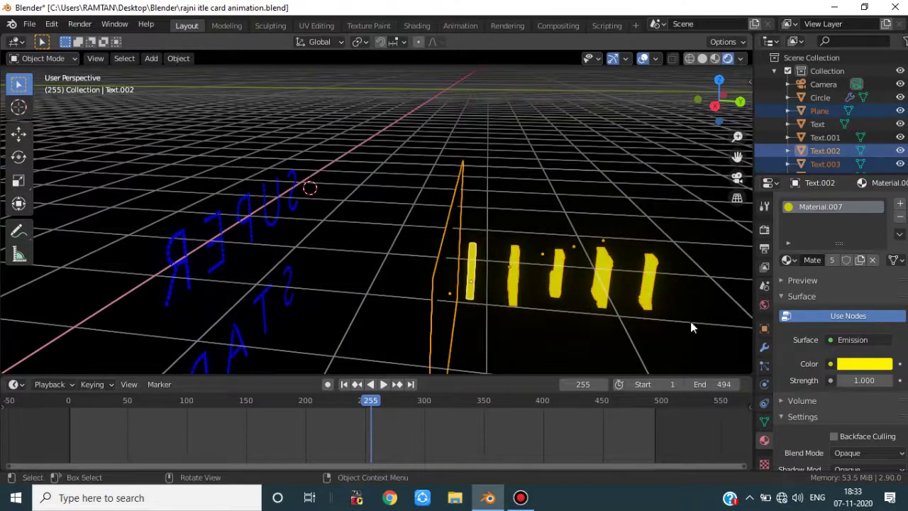
left_click(458, 177, "ctrl")
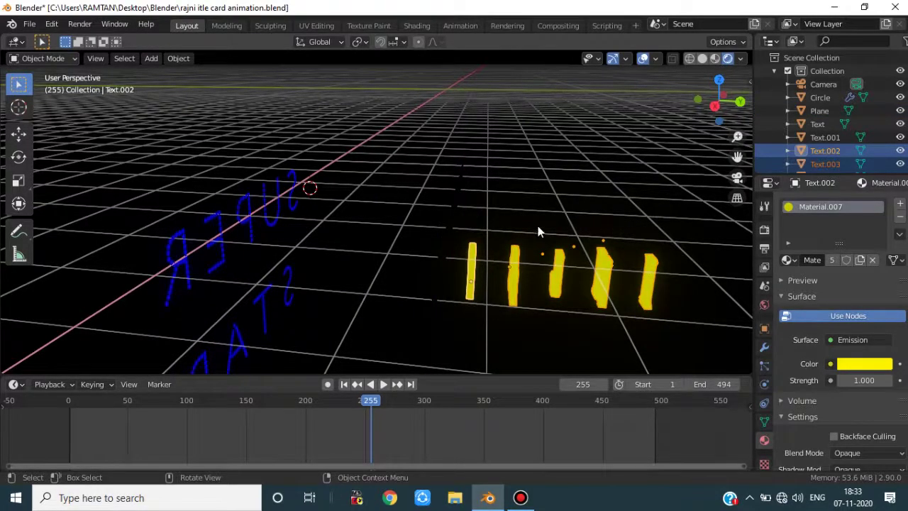
key("g")
right_click(557, 192)
key("KP_0")
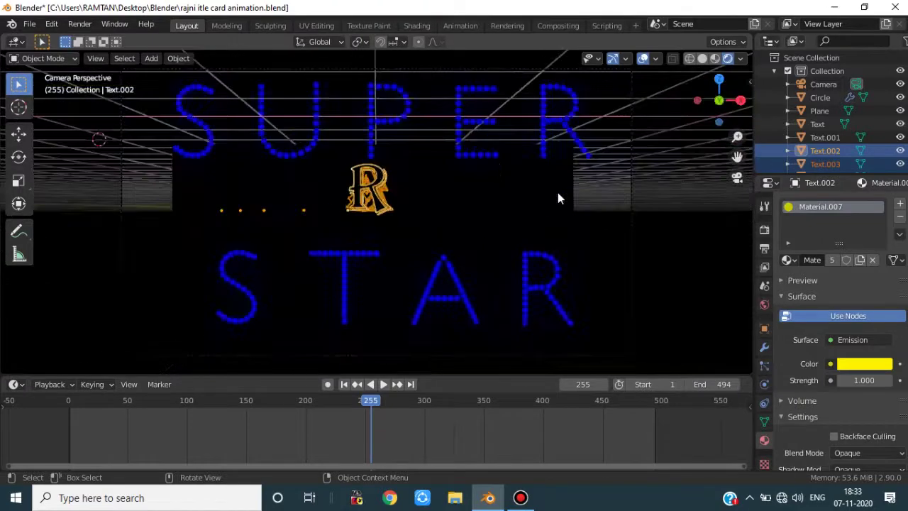
key("g")
key("x")
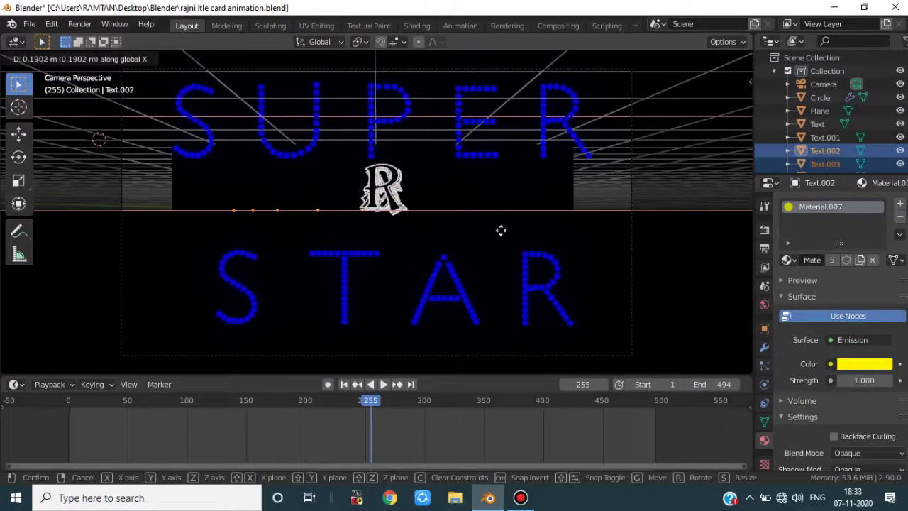
left_click(501, 229)
key("g")
key("z")
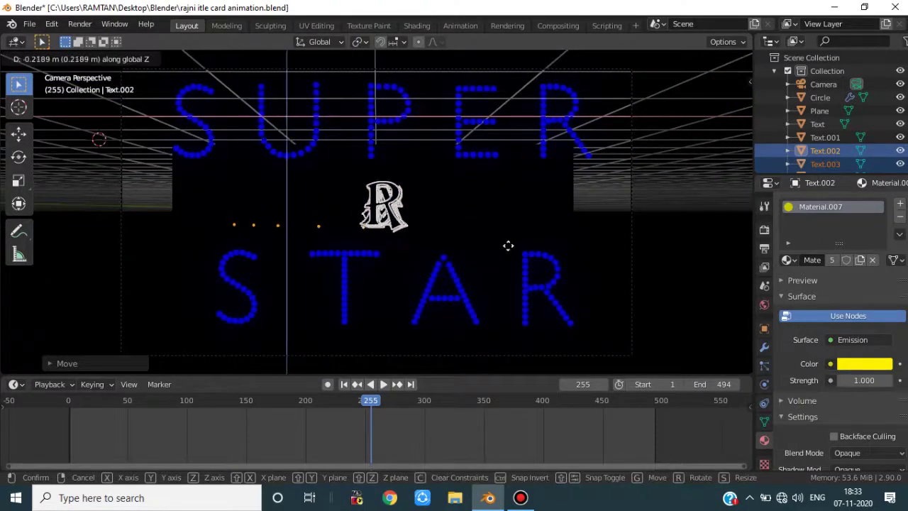
left_click(514, 241)
Step: Move the five letters about 0.1 m in negative X, checking their centring with temporary moves along Y toward the camera
key("g")
key("y")
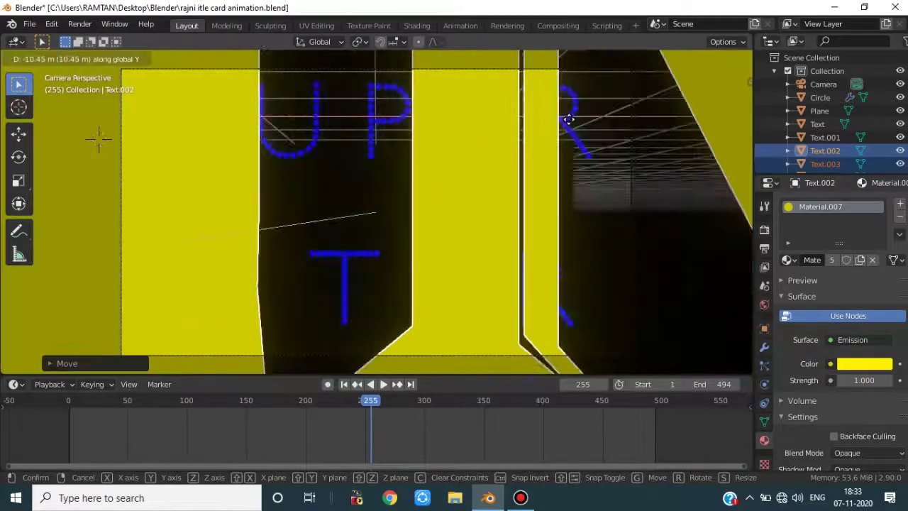
key("Escape")
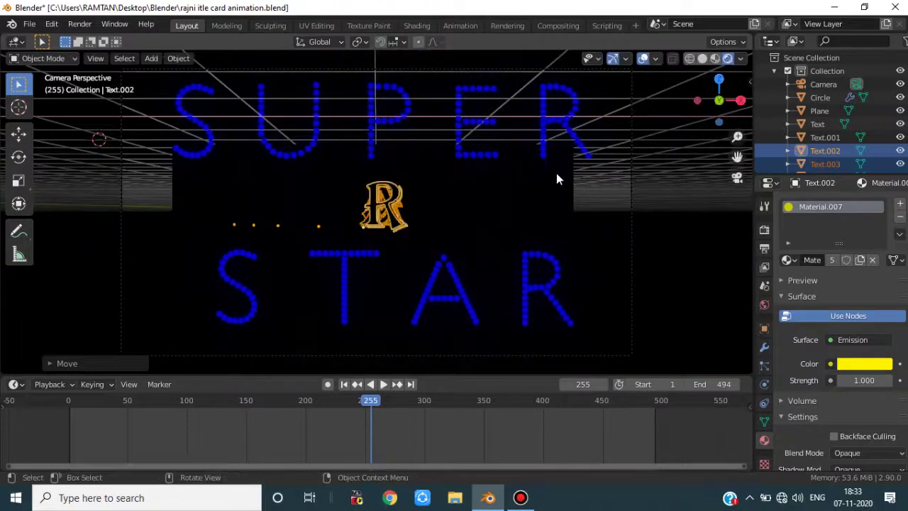
key("g")
key("x")
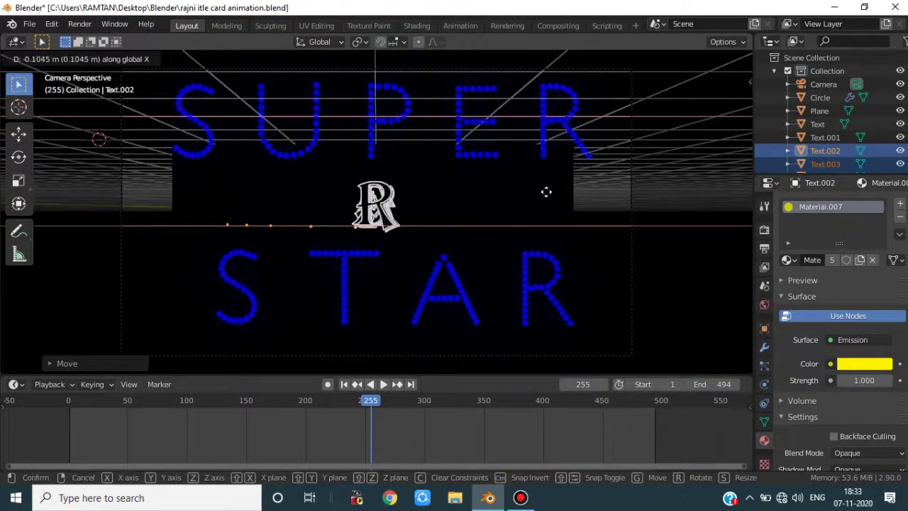
left_click(545, 193)
key("g")
key("y")
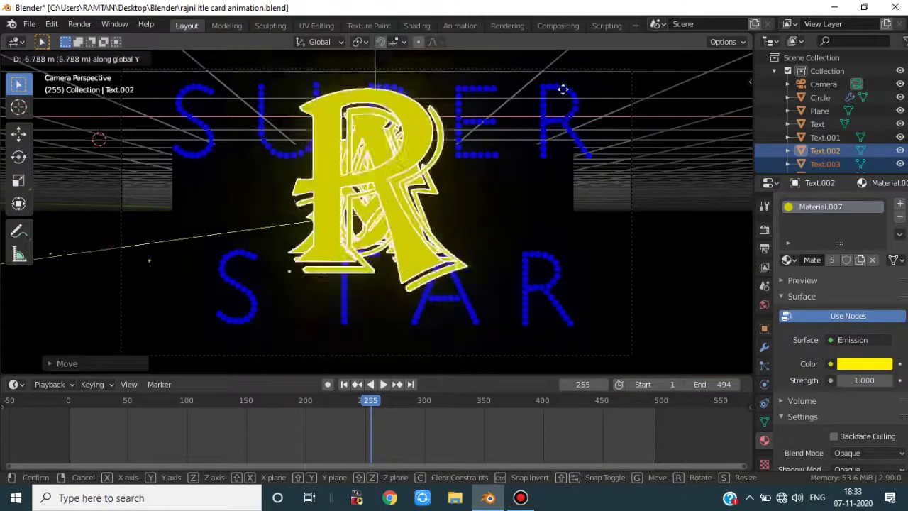
key("Escape")
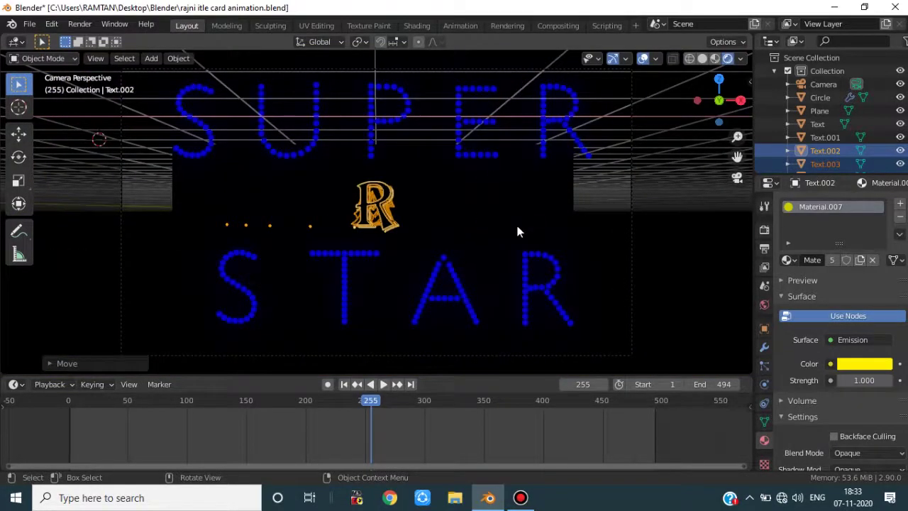
Step: Hide the viewport overlays and scrub through the animation from frame 188 until STAR is fully drawn
left_click_drag(342, 401, 292, 400)
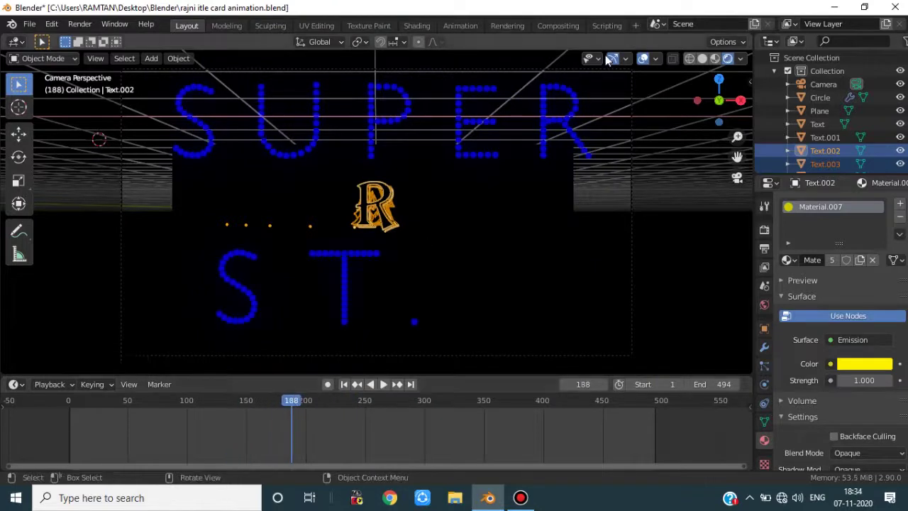
left_click(641, 59)
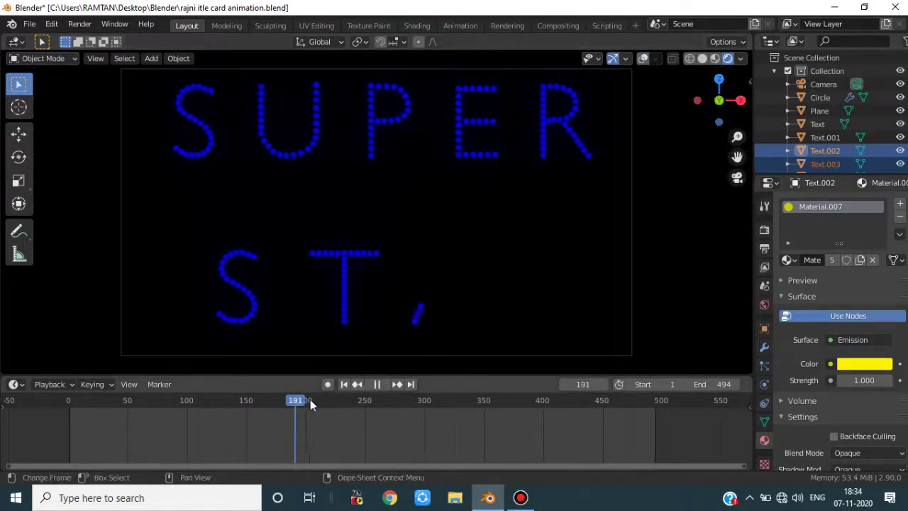
left_click_drag(309, 399, 391, 414)
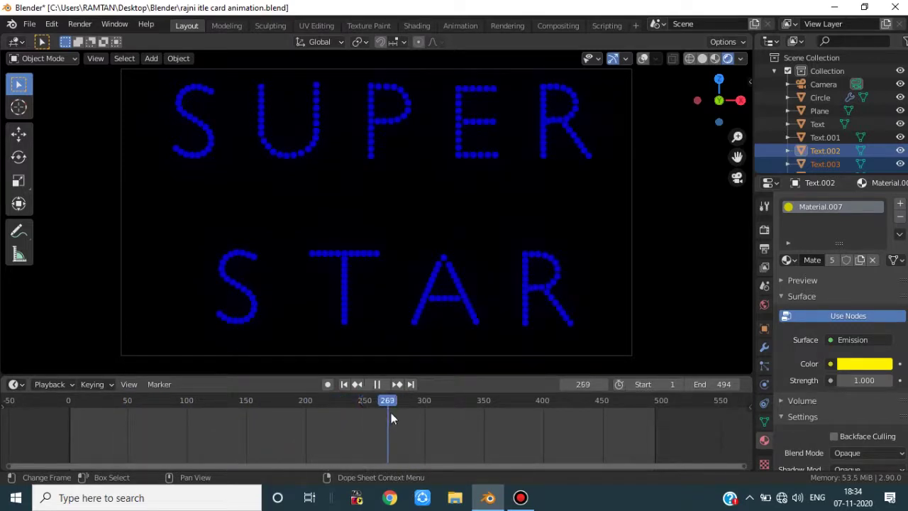
key("Escape")
Step: Set the current frame to 260 with playback stopped and view the scene from the side
scroll(409, 424, "up", 4)
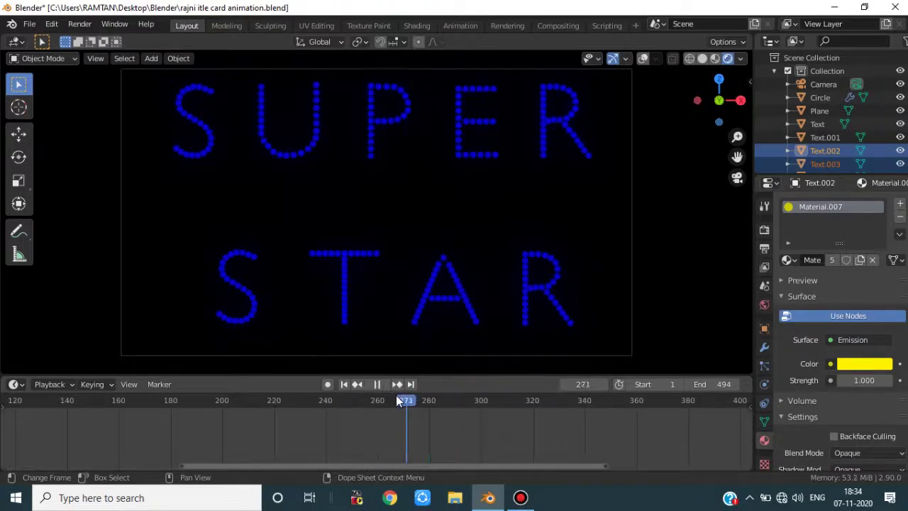
left_click_drag(398, 400, 373, 400)
key("space")
middle_click_drag(437, 268, 488, 292)
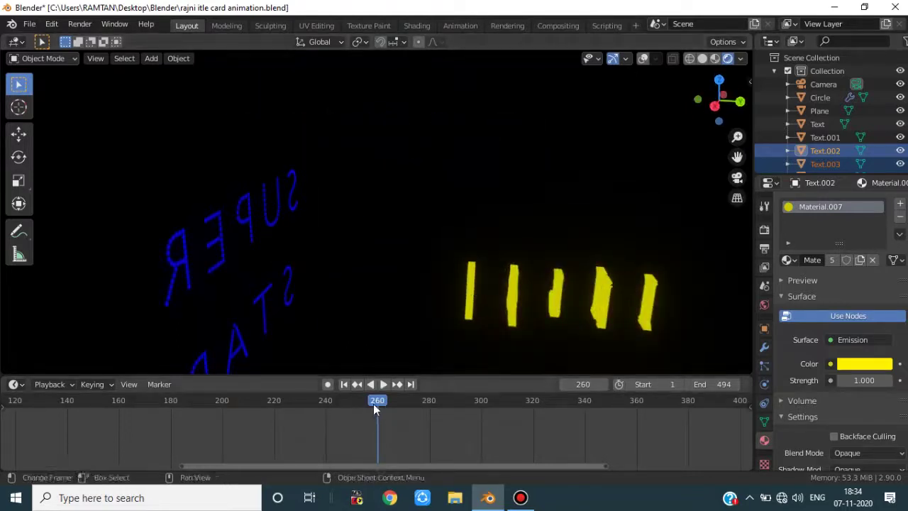
key("space")
mouse_move(373, 403)
left_mouse_down()
mouse_move(358, 404)
mouse_move(377, 403)
left_mouse_up()
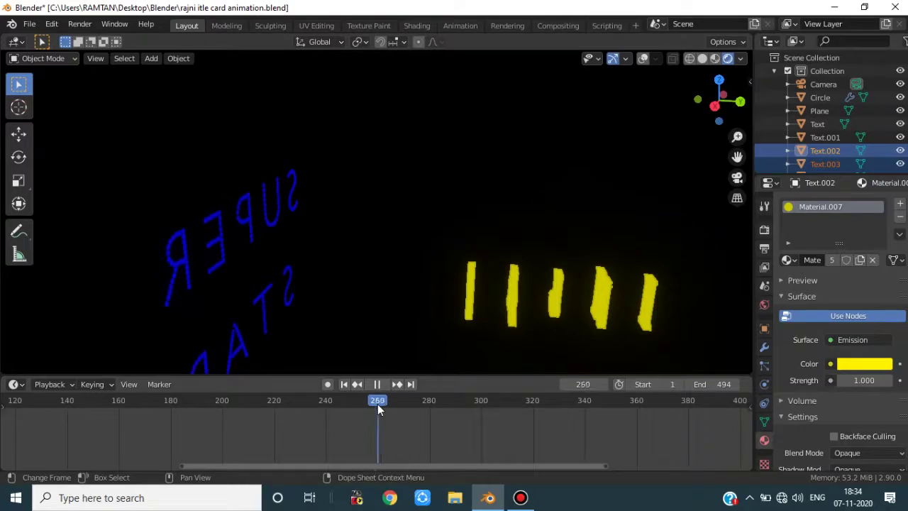
key("space")
Step: Select the letter R nearest the plane, show the overlays again, and insert a Location keyframe at frame 260
left_click(477, 273)
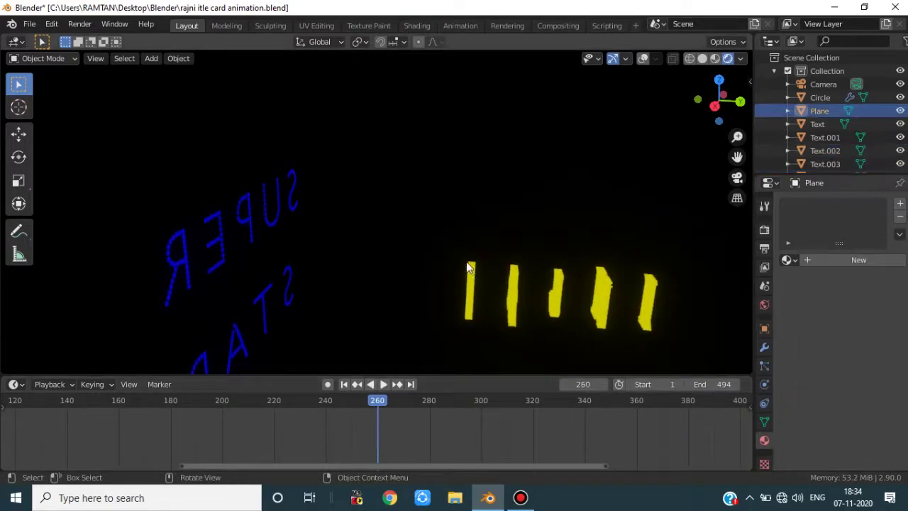
left_click(468, 282)
left_click(644, 58)
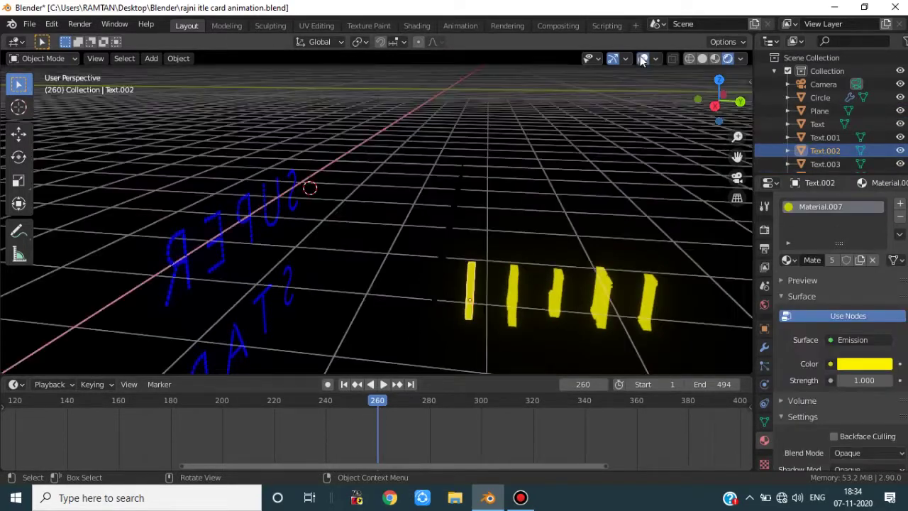
scroll(587, 224, "up", 10)
middle_click_drag(579, 239, 546, 241)
key("i")
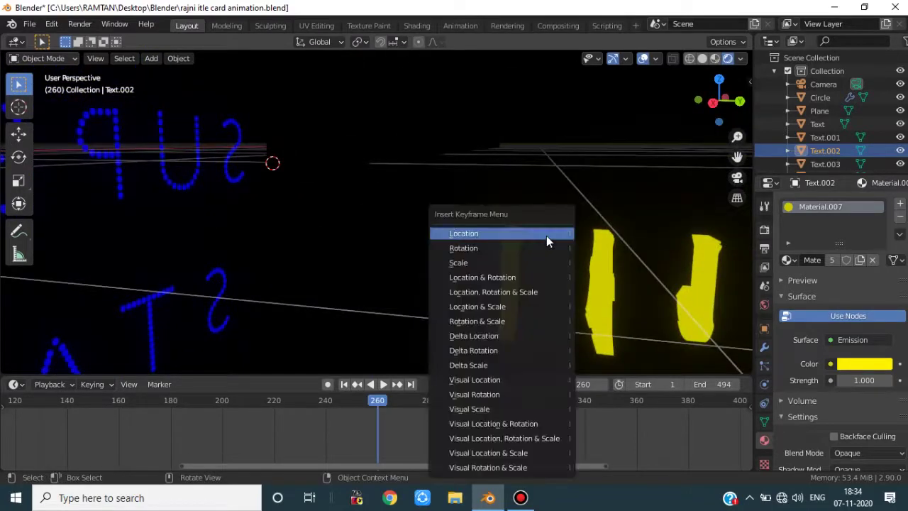
left_click(506, 234)
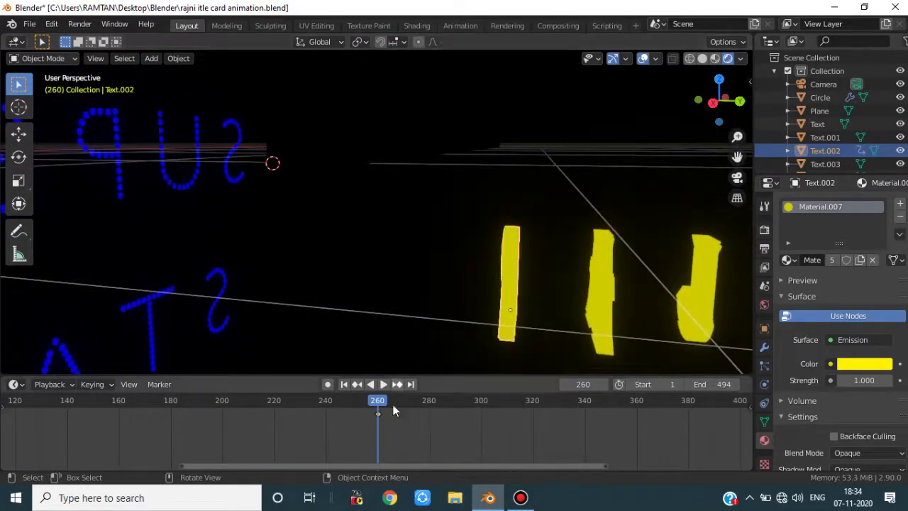
Step: Set the current frame to 280, move the letter R about 9.3 m in negative Y past the camera, and insert a Location keyframe
key("space")
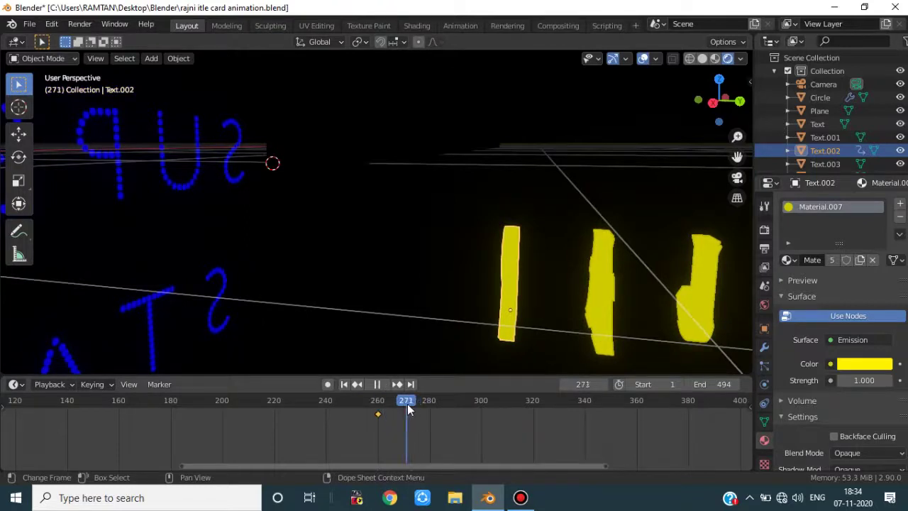
left_click_drag(419, 403, 430, 406)
middle_click_drag(533, 285, 539, 290)
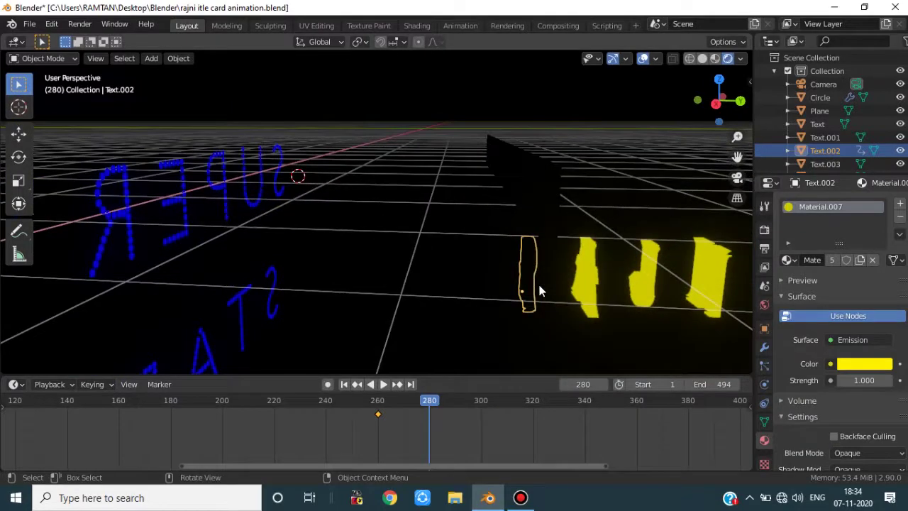
key("KP_0")
key("g")
key("y")
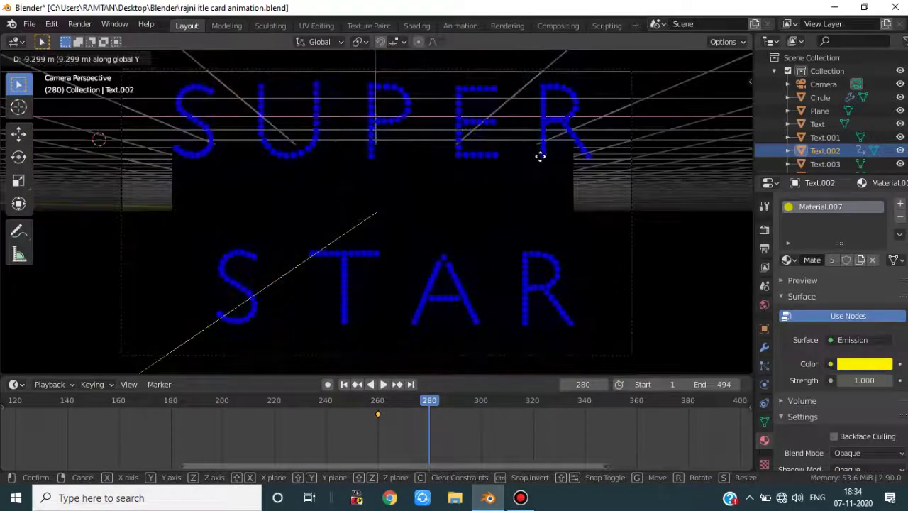
left_click(540, 156)
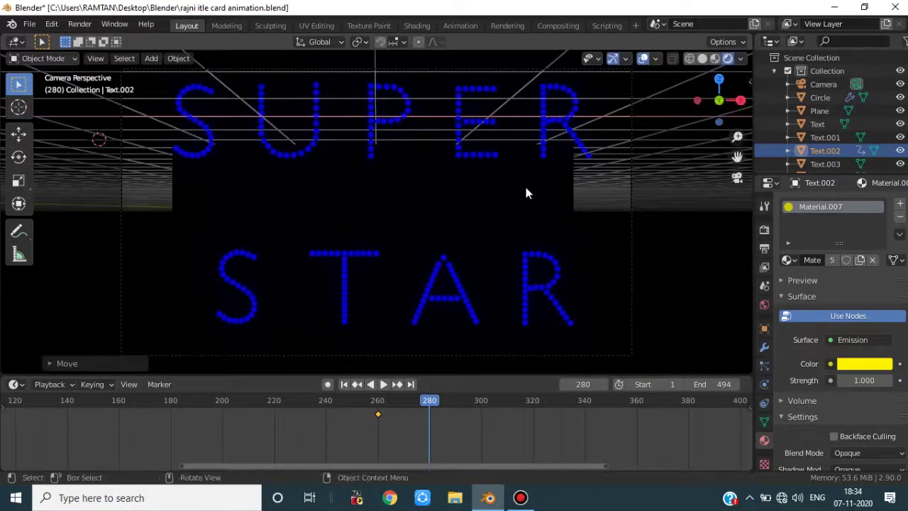
key("i")
left_click(513, 198)
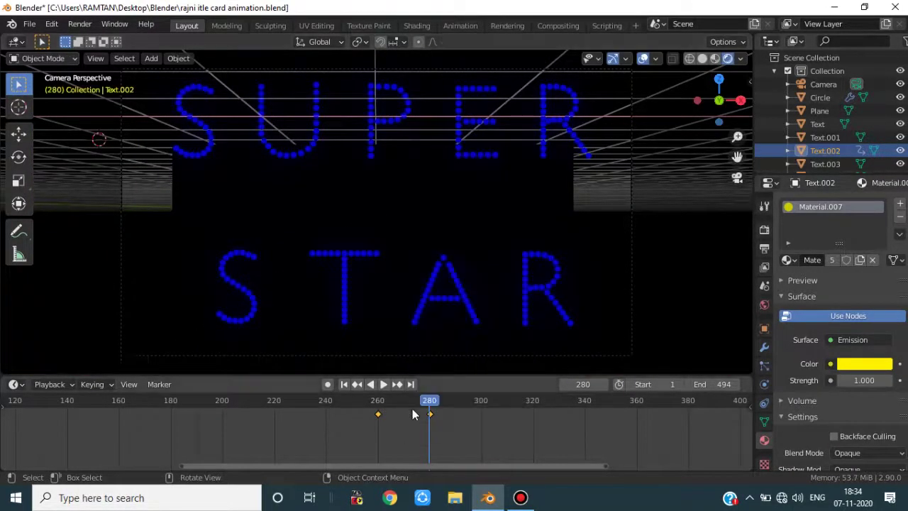
Step: Scrub and play the animation around the R's two keyframes to check its movement, ending at frame 280
left_click(330, 400)
key("space")
left_click(301, 400)
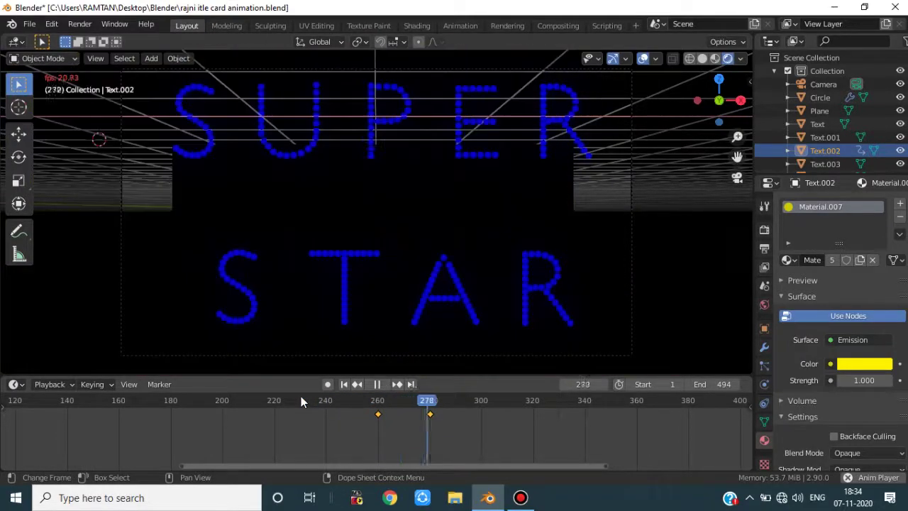
key("space")
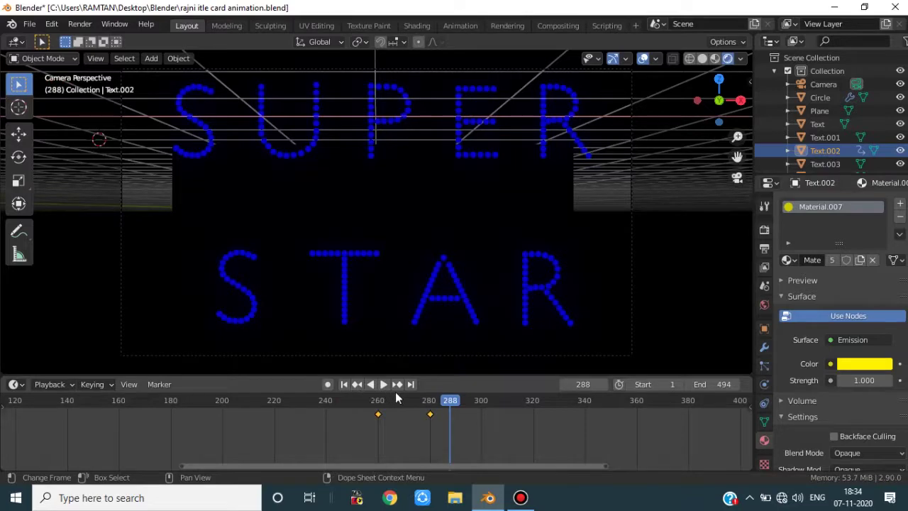
left_click(411, 403)
key("space")
left_click(431, 402)
key("space")
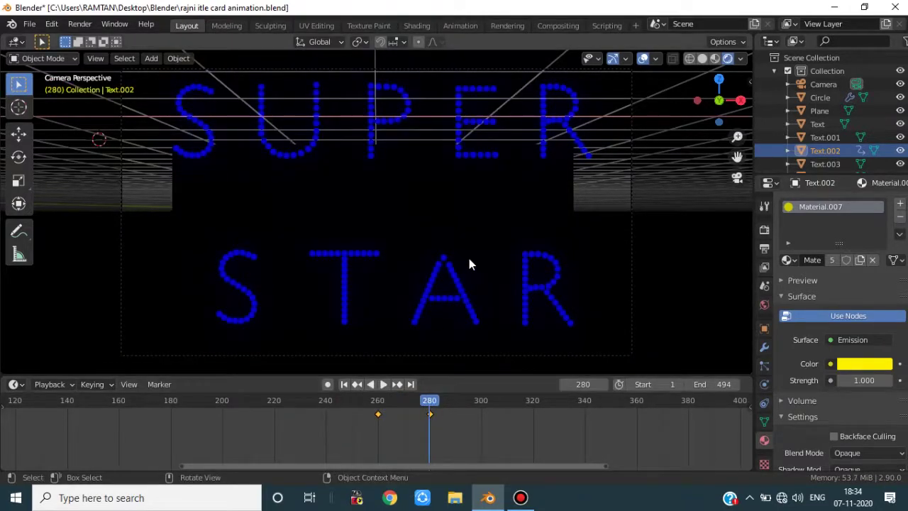
Step: Try to move the letter A about 0.5 m in negative Y at frame 280, and undo the move
middle_click_drag(469, 258, 534, 295)
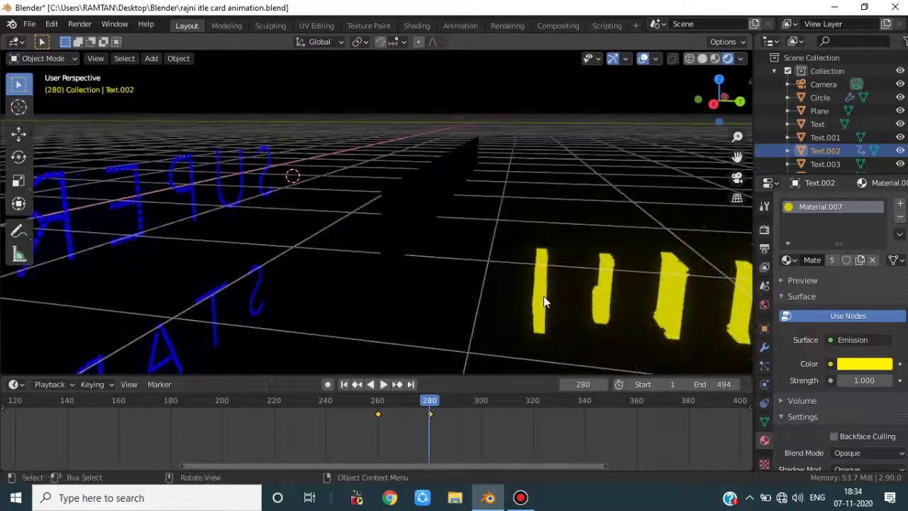
left_click(543, 296)
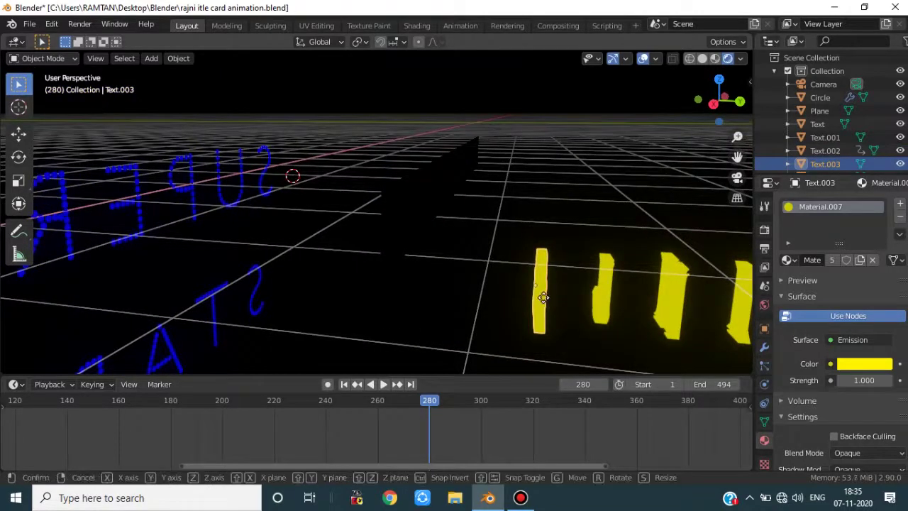
key("g")
key("y")
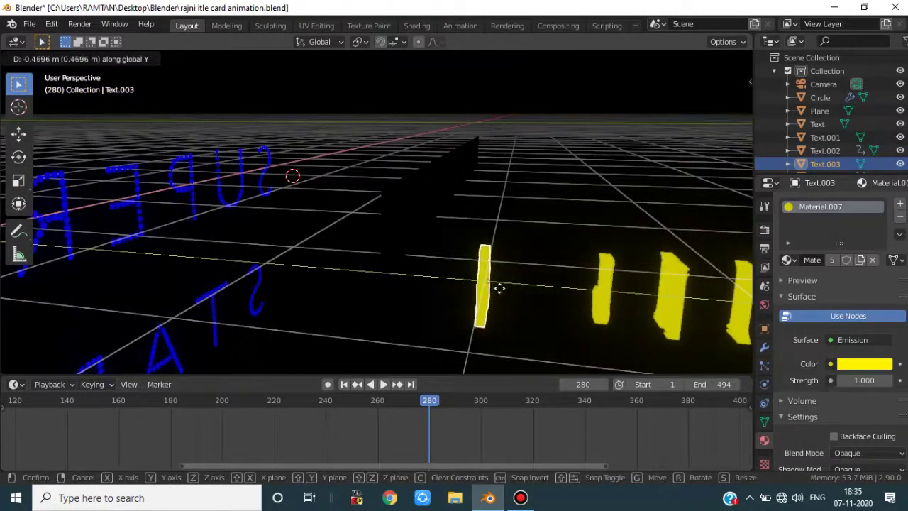
left_click(499, 293)
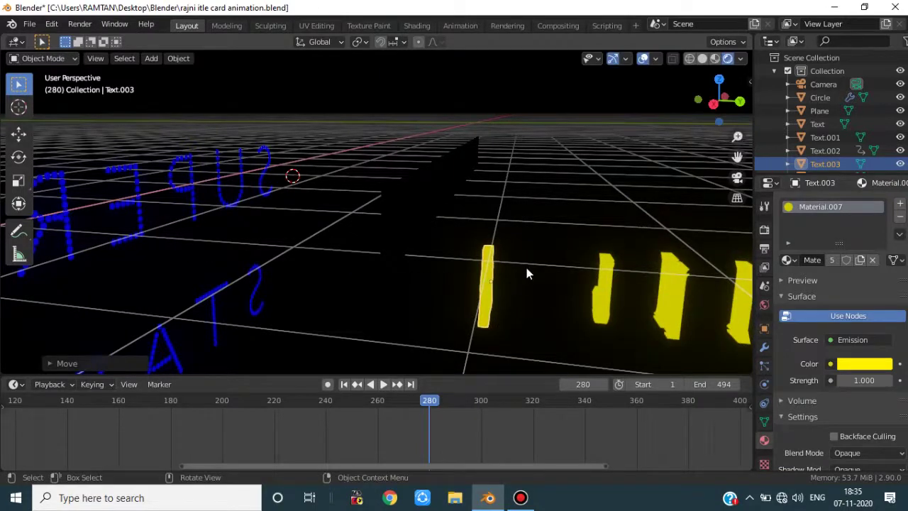
key("ctrl+z")
Step: Return to frame 260 and move the letter A about 0.5 m in negative Y to the R's starting position
key("shift+ctrl+space")
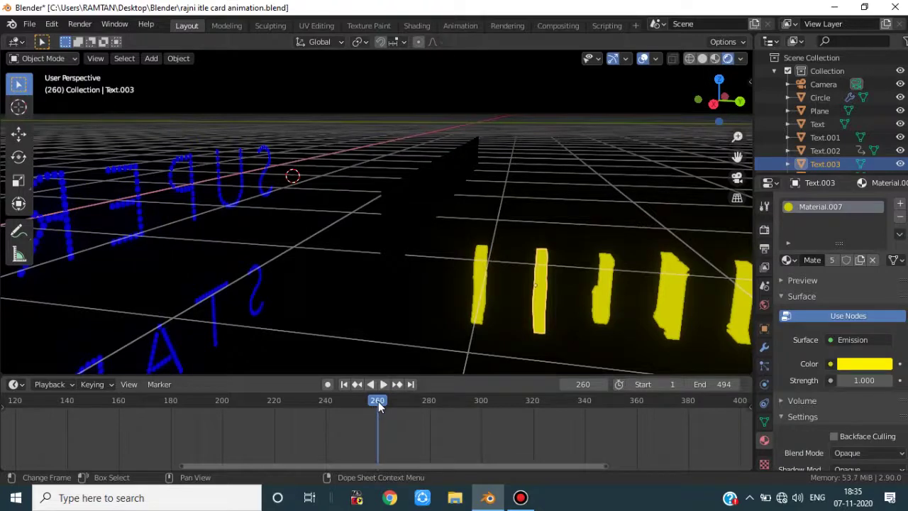
key("space")
key("g")
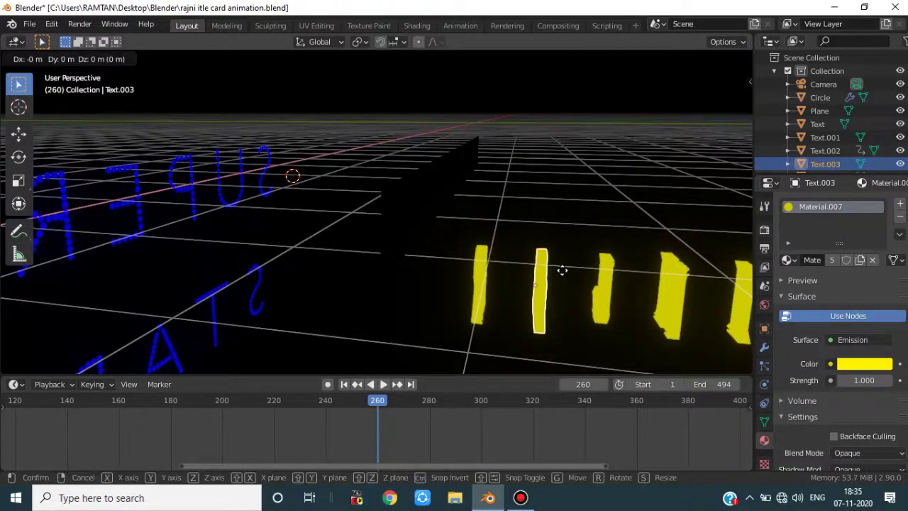
key("x")
key("y")
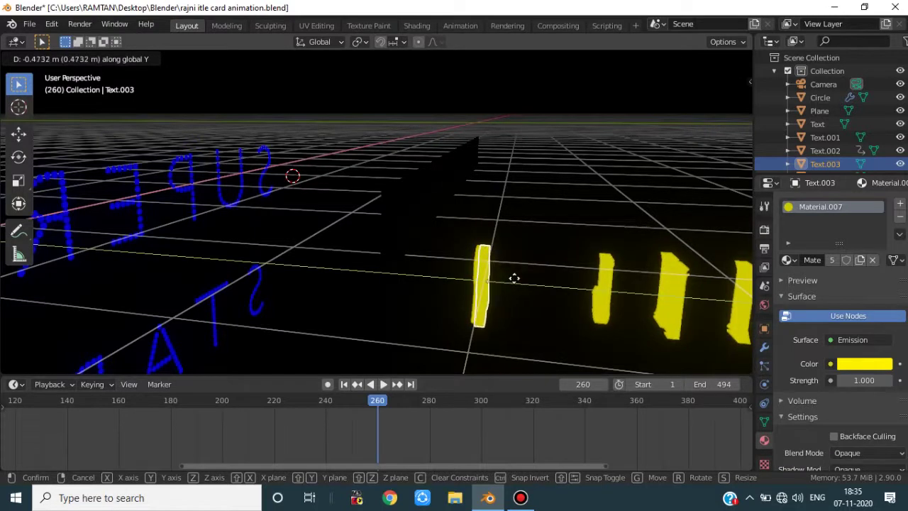
left_click(516, 284)
Step: Move the letter J in negative Y until it stands right beside the letter A
left_click(604, 297)
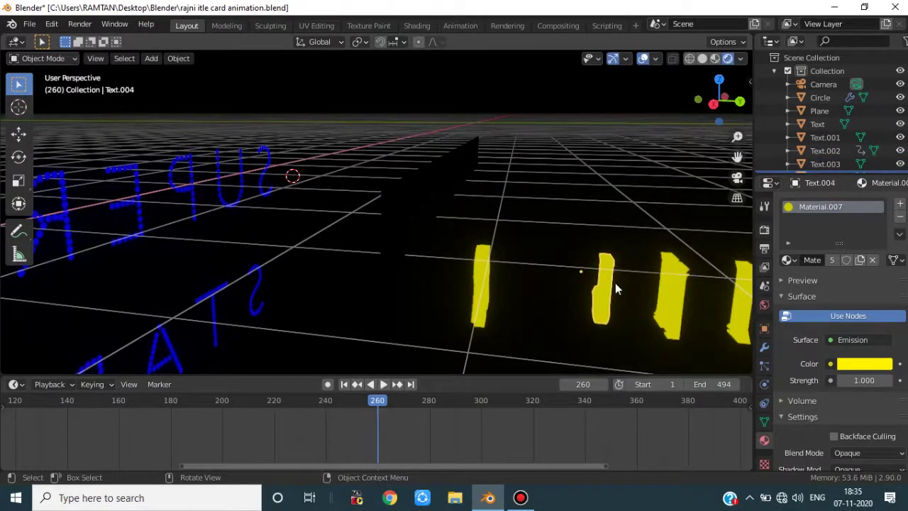
key("g")
key("x")
key("y")
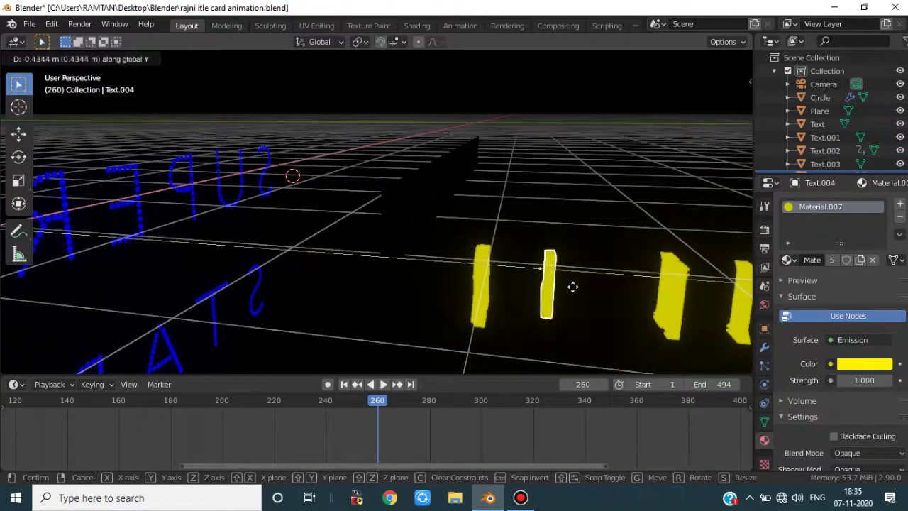
left_click(539, 290)
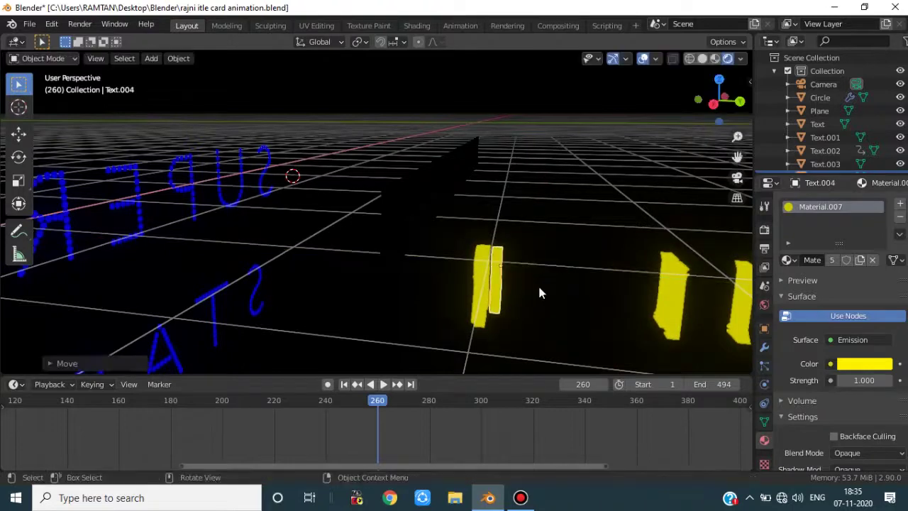
Step: Move the letter N about 1.3 m and the letter I about 1.7 m in negative Y, close beside the J
left_click(671, 302)
key("g")
key("y")
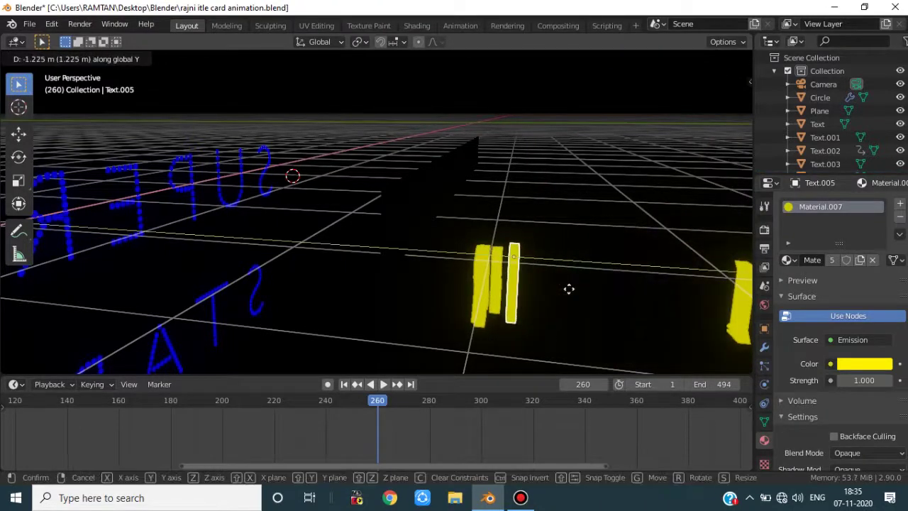
left_click(561, 290)
left_click(736, 285)
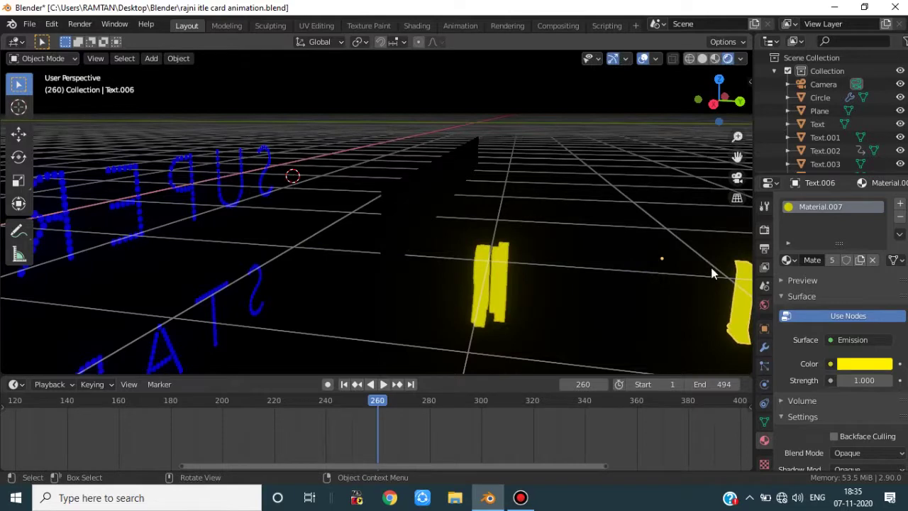
key("g")
key("y")
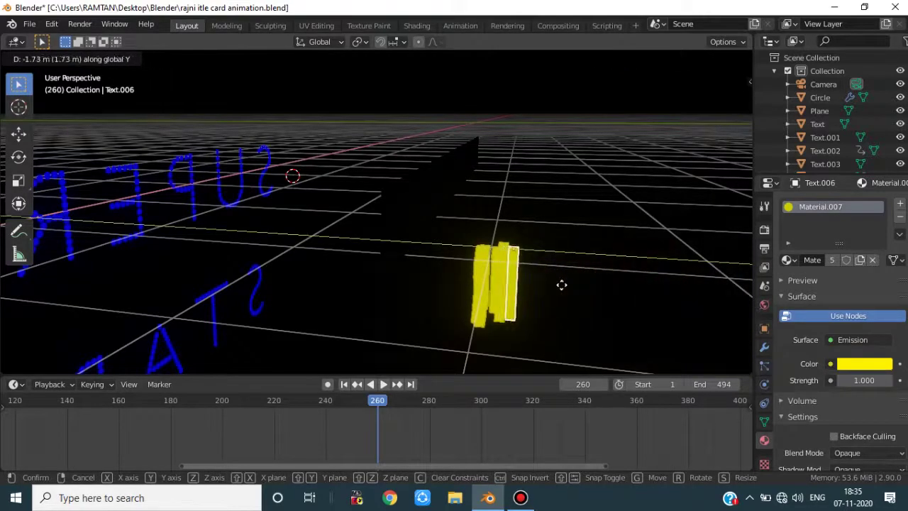
left_click(562, 286)
Step: Set the current frame to 280, select the letter A, and insert a Location keyframe for it
mouse_move(564, 291)
middle_mouse_down()
mouse_move(604, 302)
mouse_move(563, 308)
middle_mouse_up()
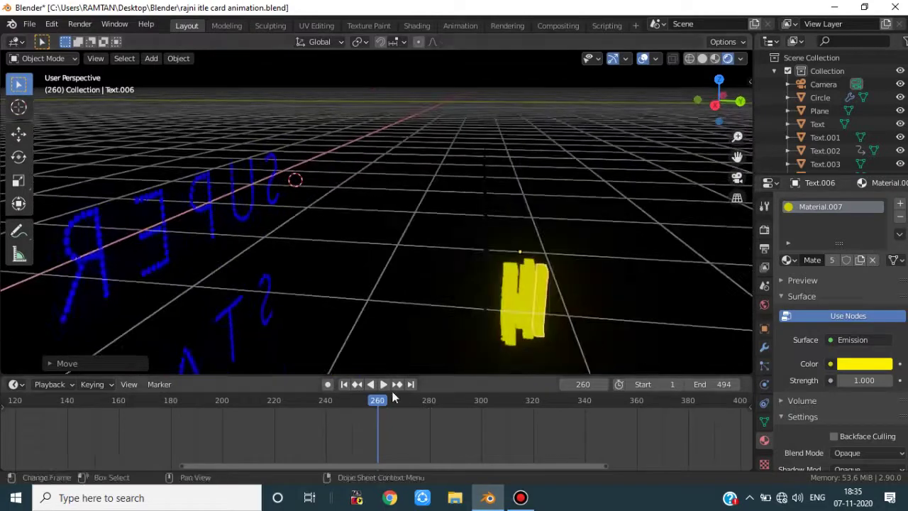
left_click_drag(384, 401, 430, 402)
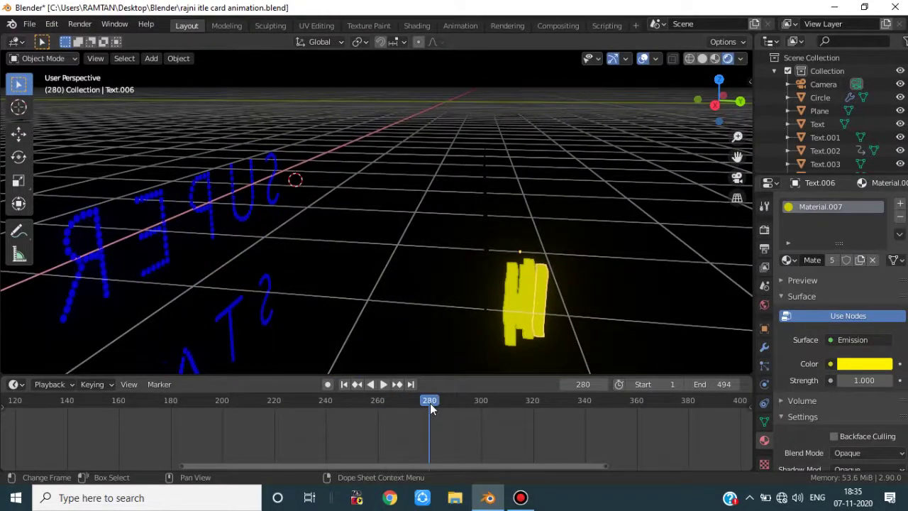
middle_click_drag(653, 268, 447, 349)
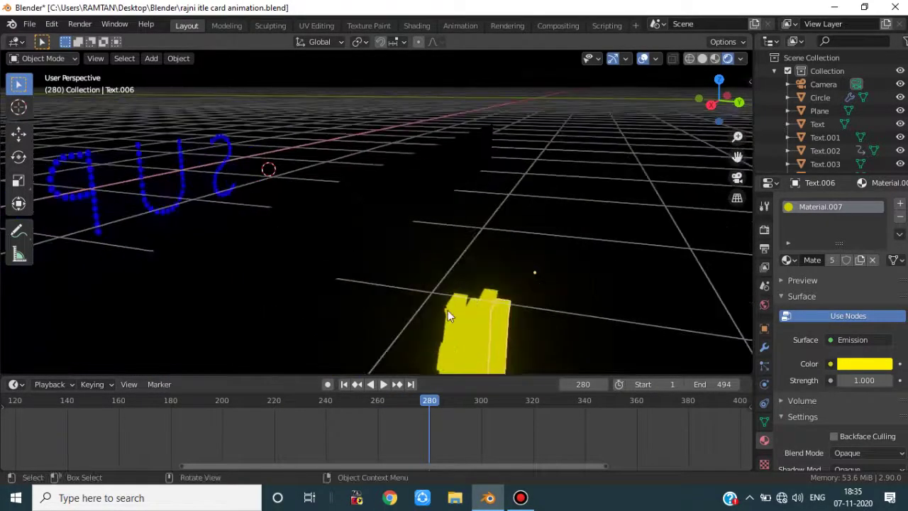
left_click(448, 316)
middle_click_drag(459, 315, 632, 217)
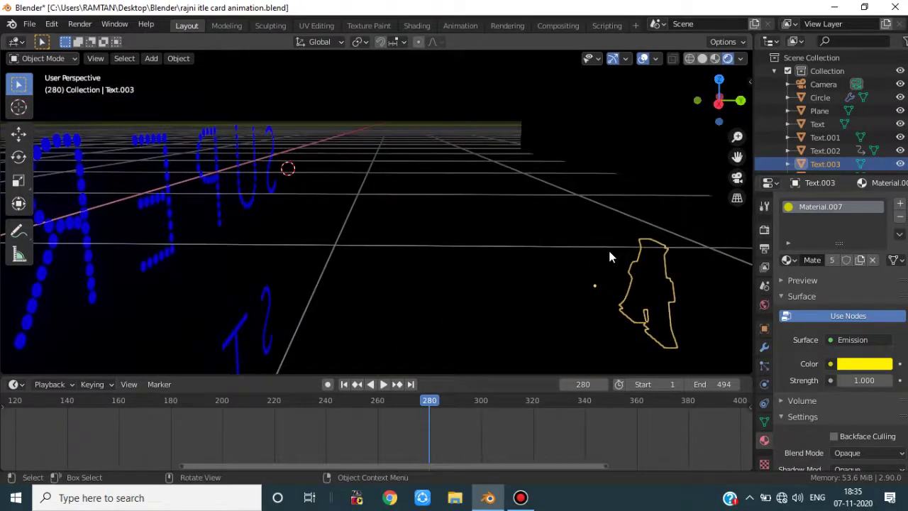
key("i")
left_click(615, 212)
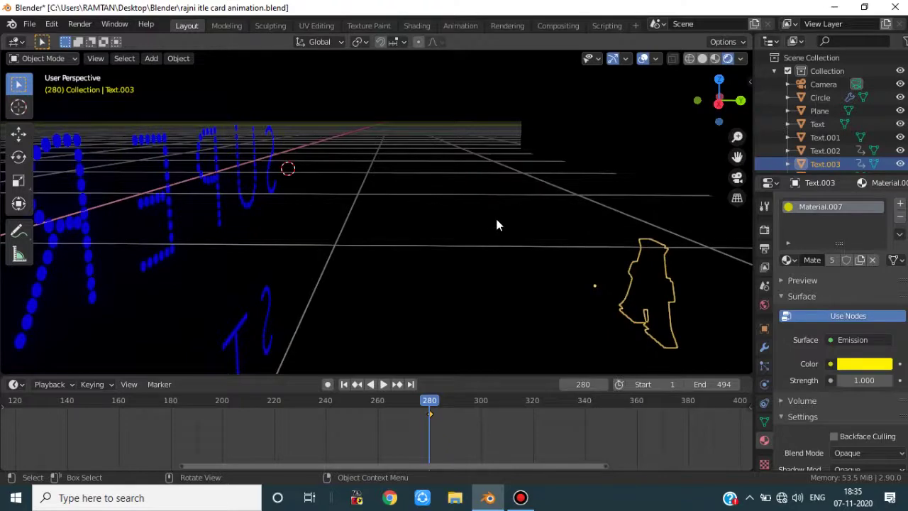
Step: Try to move the letter A about 9.6 m in negative Y in camera view and insert a Location keyframe at frame 280
key("KP_0")
key("g")
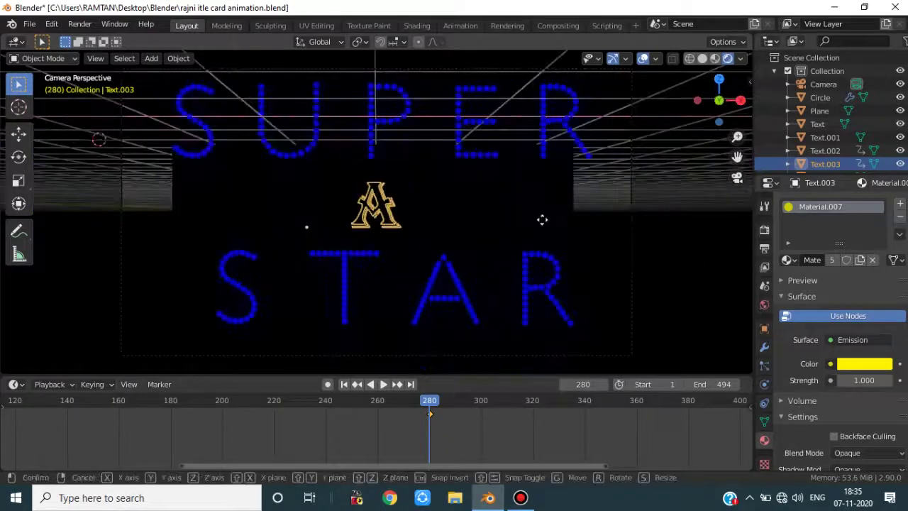
key("y")
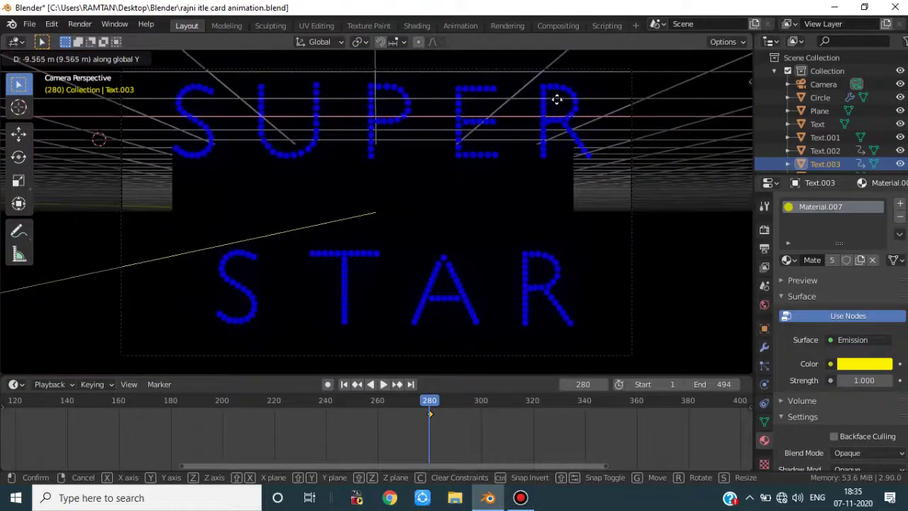
left_click(557, 99)
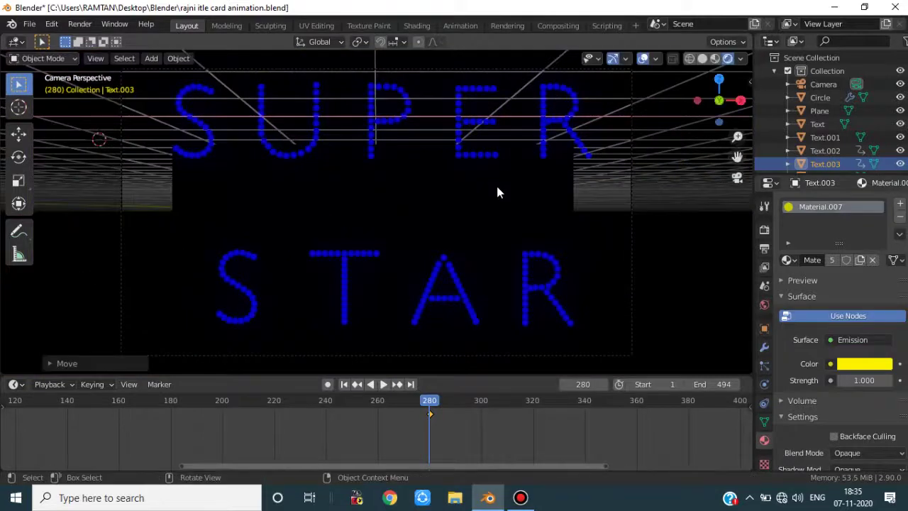
key("i")
left_click(496, 187)
Step: Scrub back to frame 260 and undo the letter A's last move and its overwritten keyframe at frame 280
left_click_drag(418, 397, 345, 396)
key("space")
key("space")
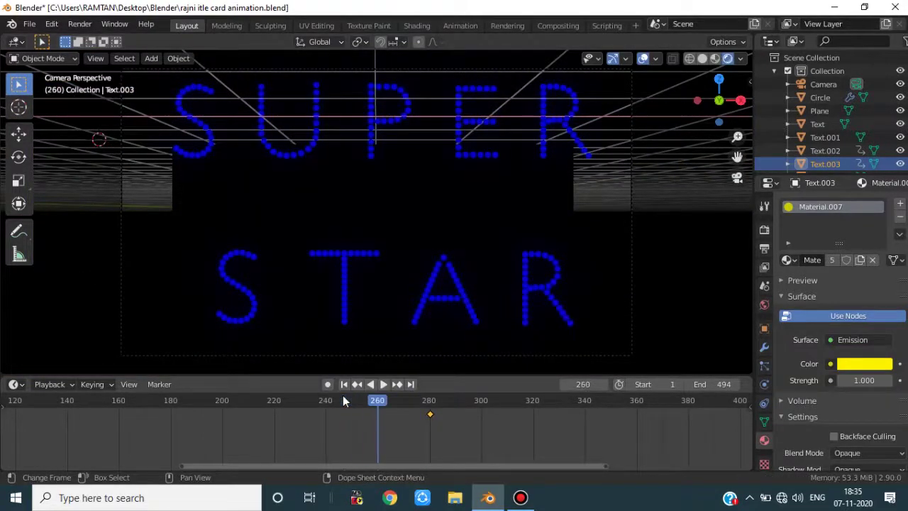
key("Up")
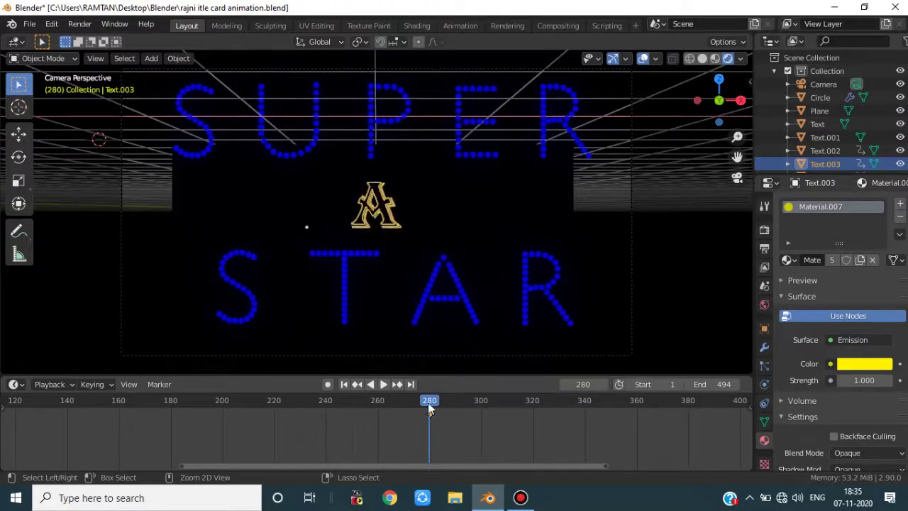
Step: Set the current frame to 300, move the letter A about 9 m in negative Y past the camera, and insert a Location keyframe
key("space")
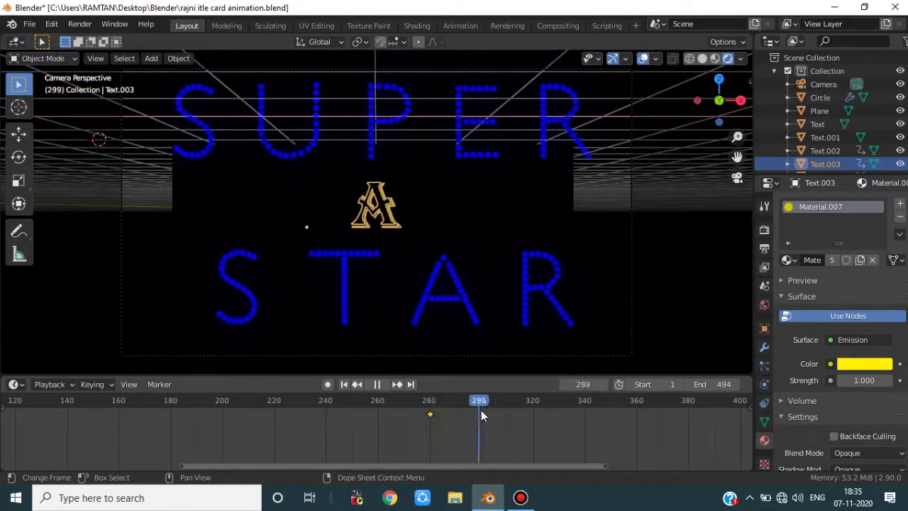
key("space")
key("g")
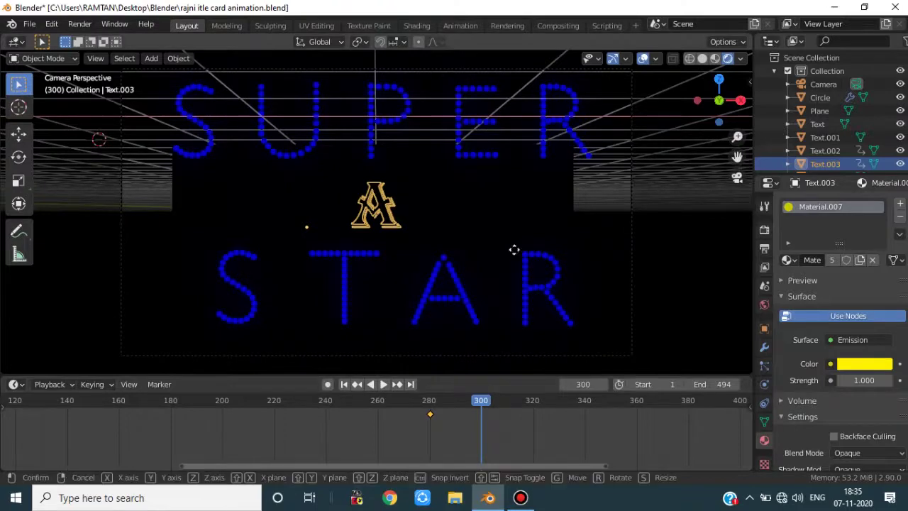
key("y")
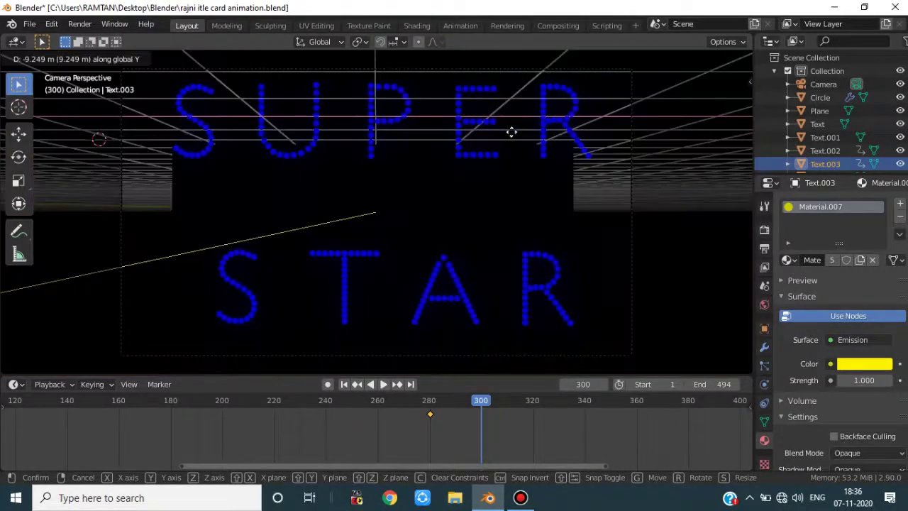
left_click(512, 163)
key("i")
left_click(510, 162)
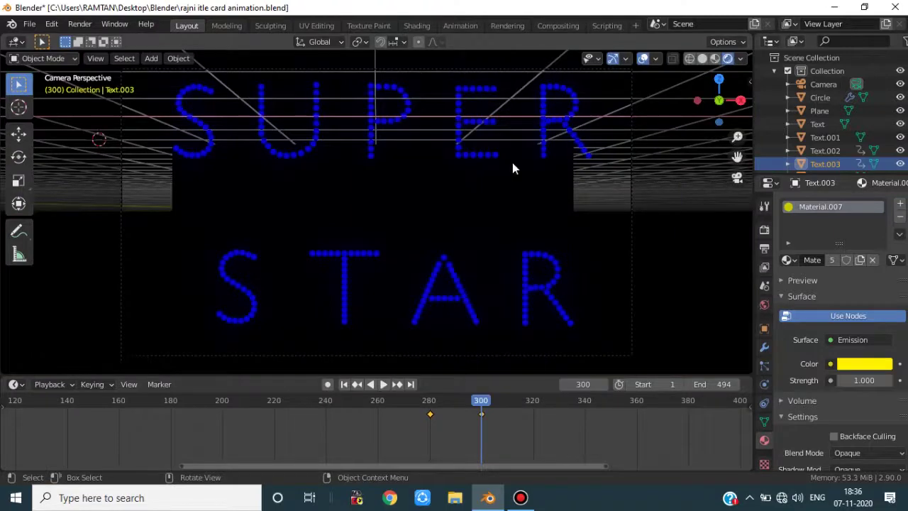
Step: Hide the viewport overlays and play the letter A's flight from frame 248, then scrub back to frame 278
left_click_drag(461, 414, 346, 397)
left_click(642, 58)
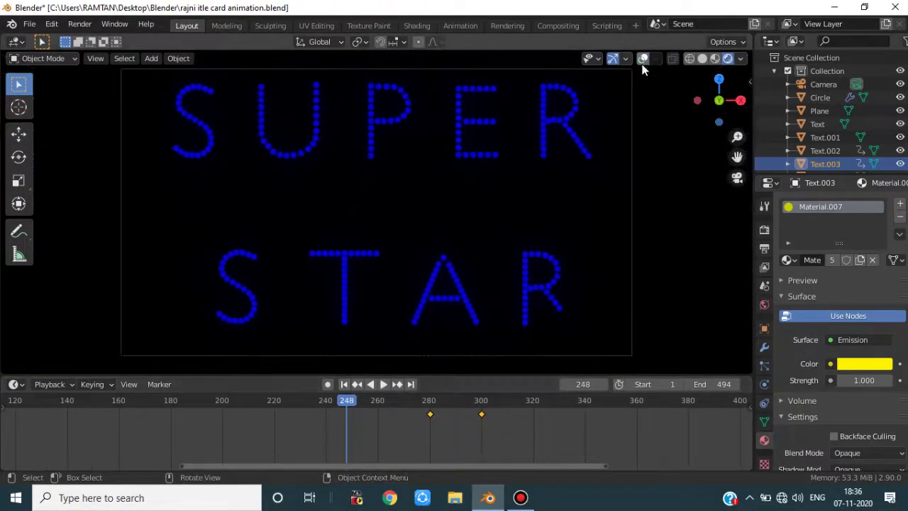
key("space")
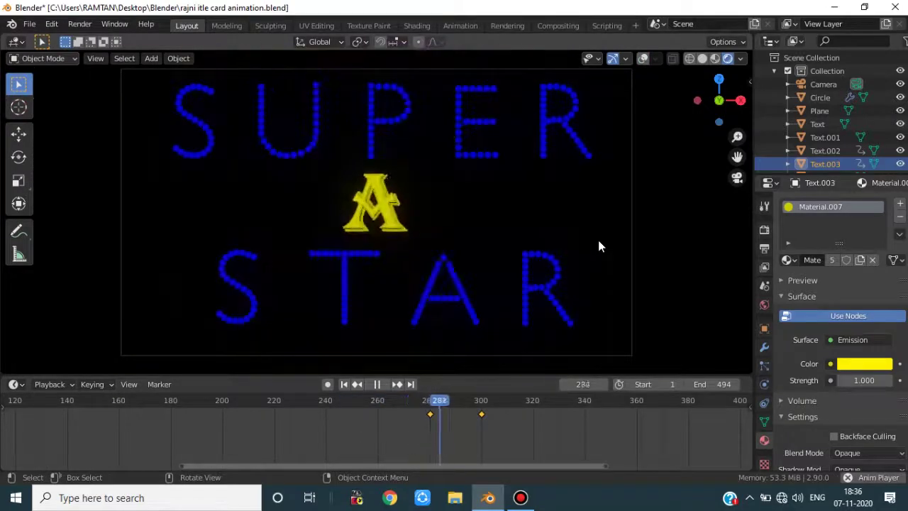
key("space")
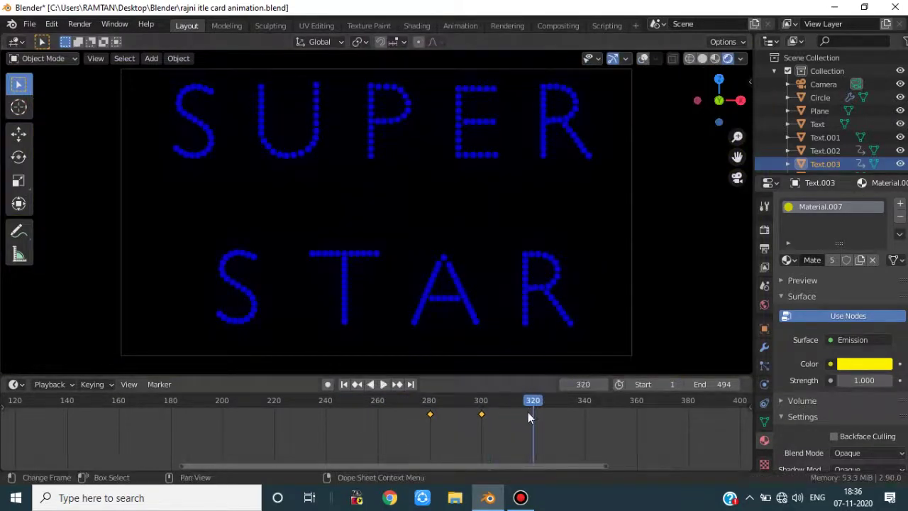
left_click_drag(516, 400, 424, 401)
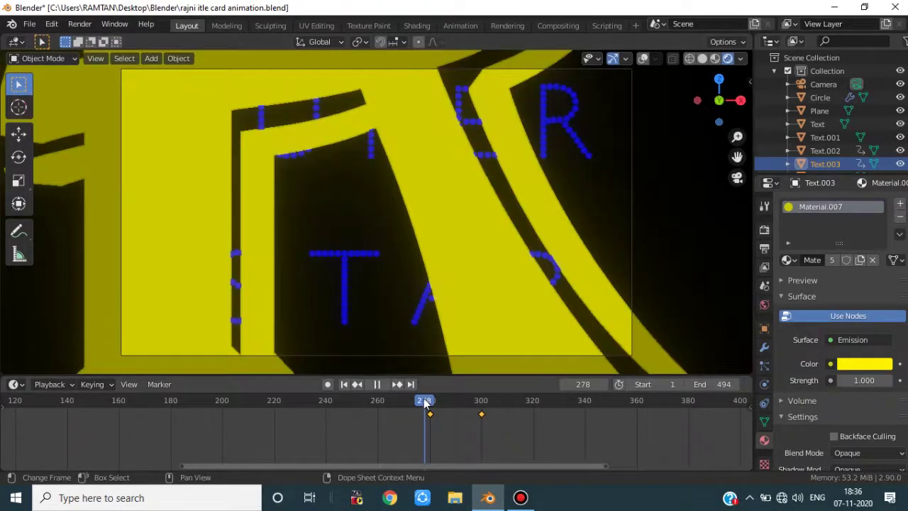
Step: Show the viewport overlays, select the camera together with the blue SUPER STAR dots, and shift both slightly in positive X
left_click(629, 208)
left_click(642, 58)
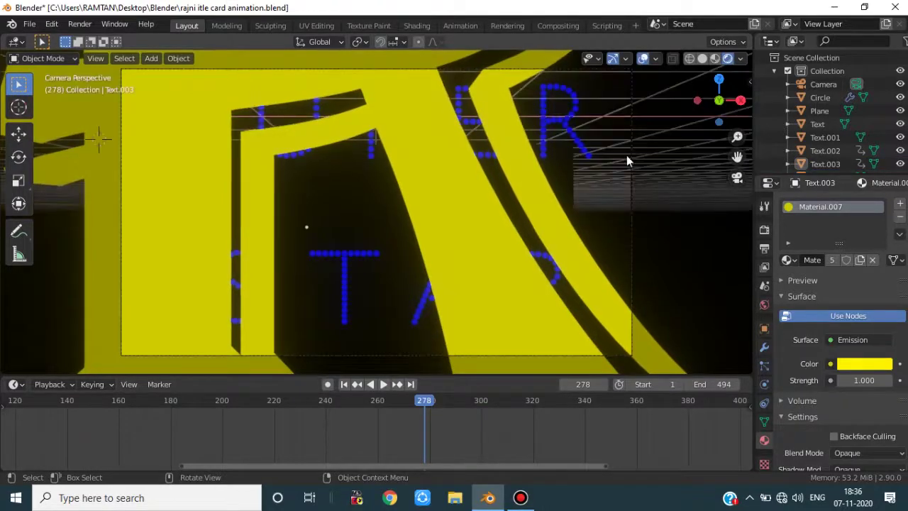
left_click(627, 160)
left_click(571, 131, "shift")
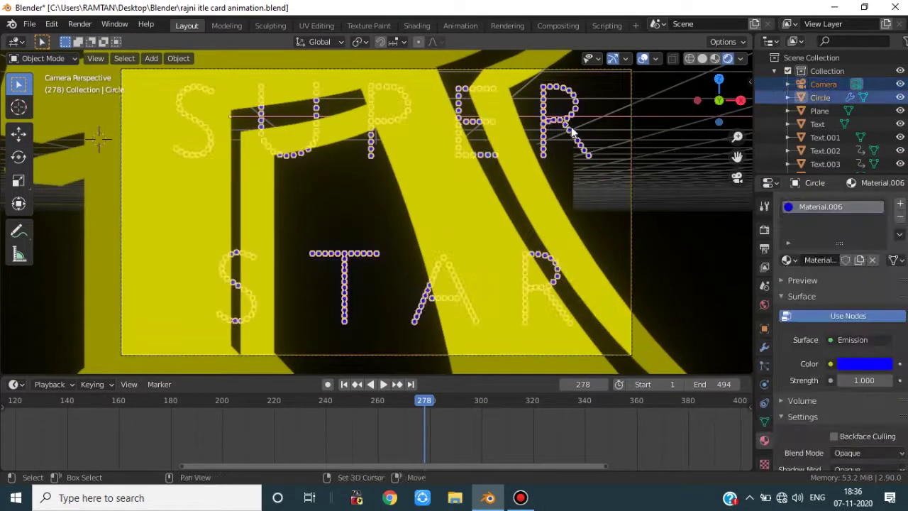
key("g")
key("x")
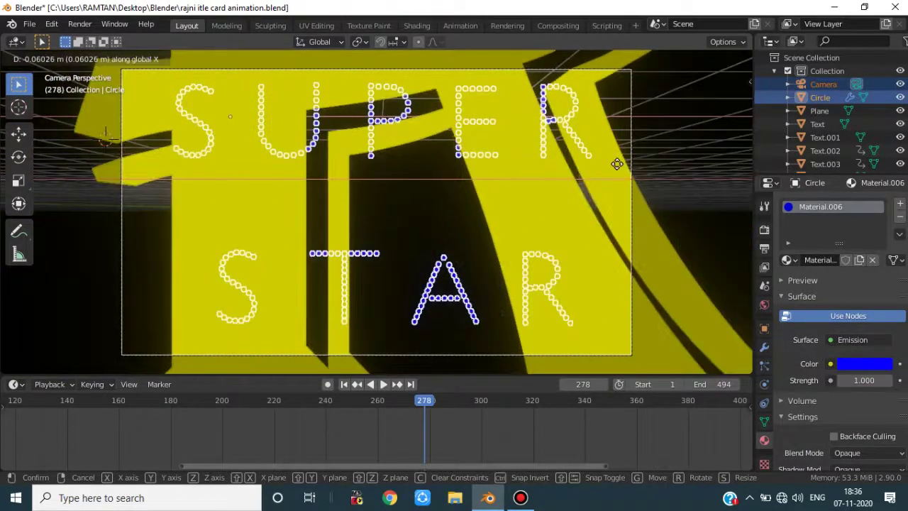
left_click(618, 167)
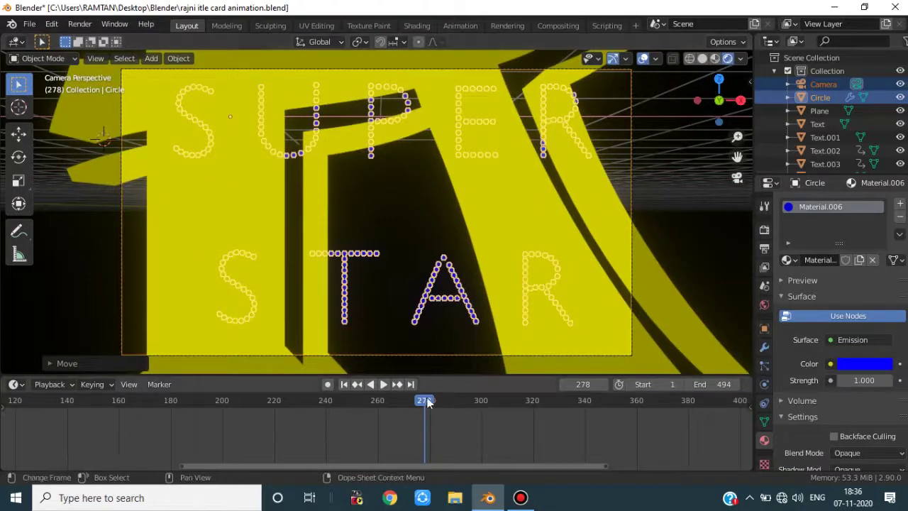
Step: Set the current frame to 300, select the letter J in an orbited view, and insert a Location keyframe for it
key("shift+ctrl+space")
left_click_drag(401, 400, 482, 422)
key("space")
scroll(505, 256, "down", 2)
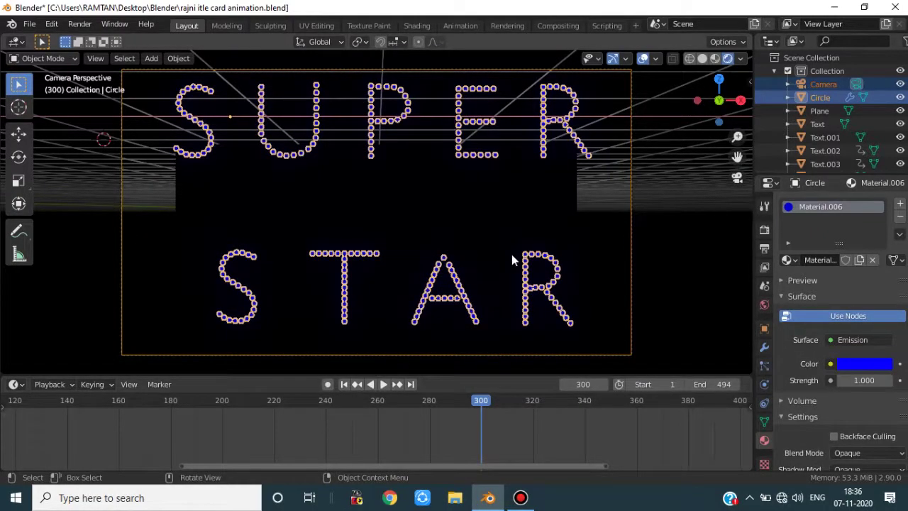
middle_click_drag(511, 254, 567, 278)
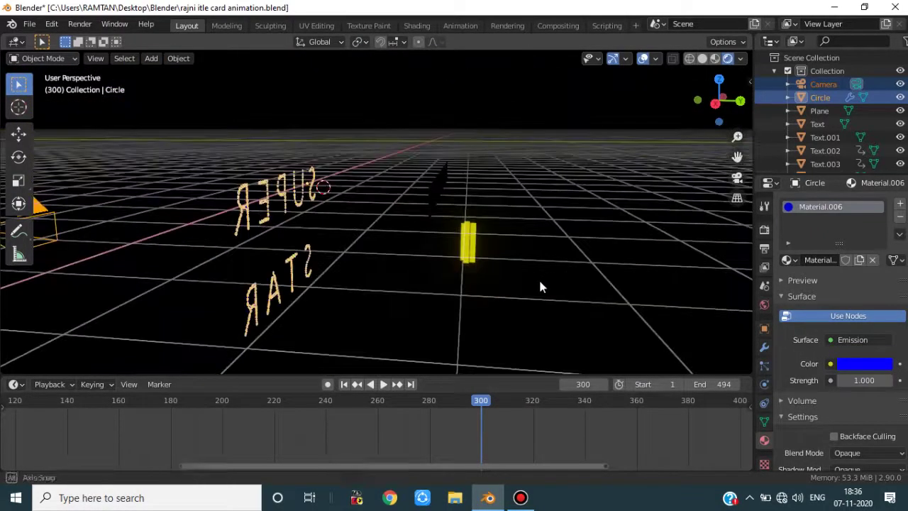
scroll(536, 281, "up", 5)
left_click(509, 254)
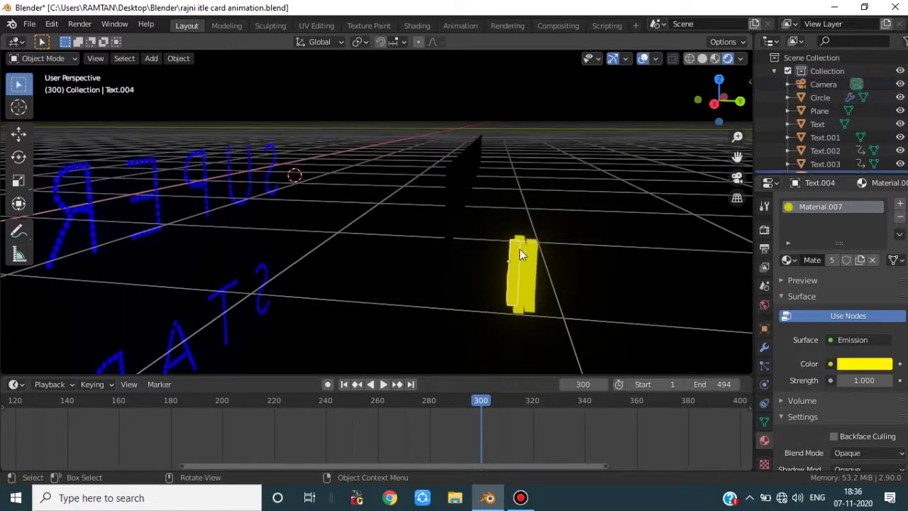
middle_click_drag(519, 248, 557, 246)
key("i")
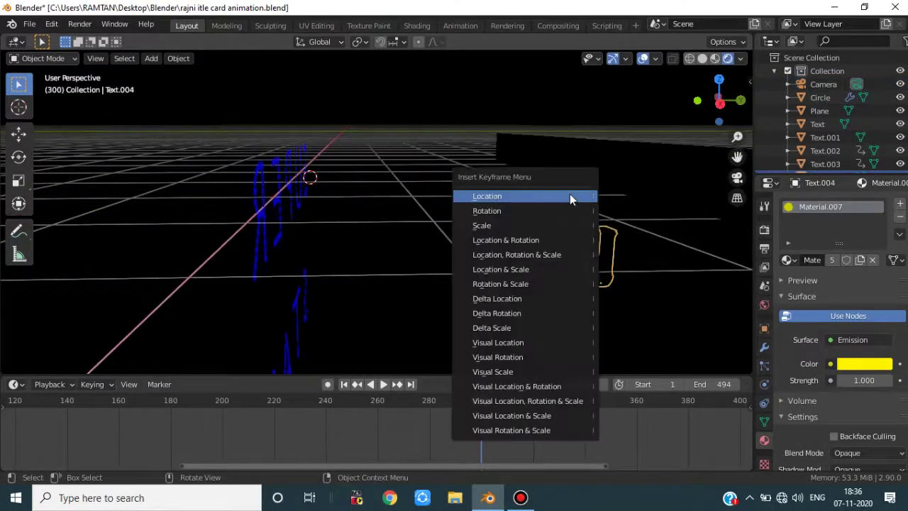
left_click(562, 198)
Step: Set the current frame to 320, move the letter J about 9.5 m in negative Y past the camera, and insert a Location keyframe
key("space")
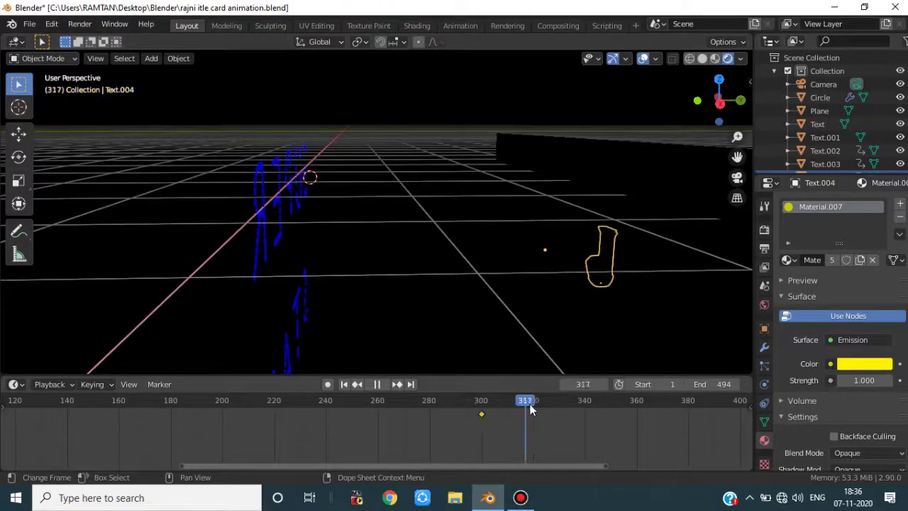
key("space")
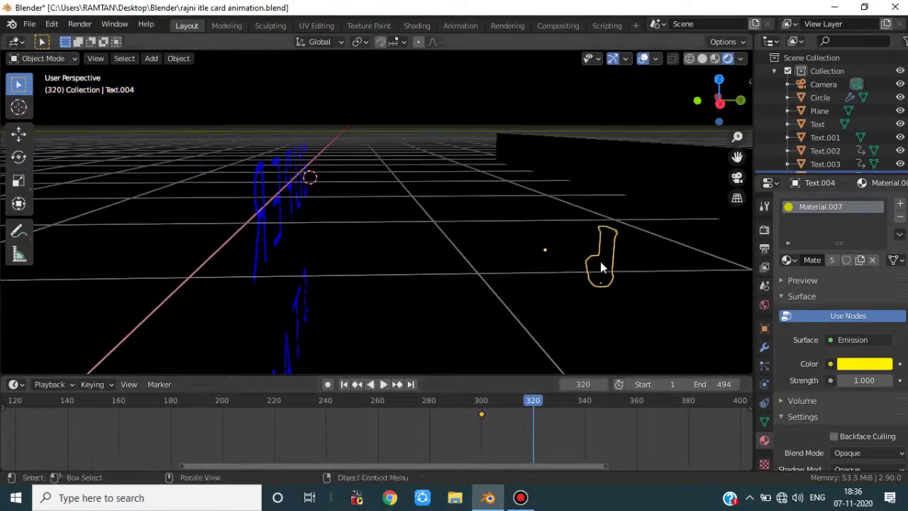
key("KP_0")
key("g")
key("y")
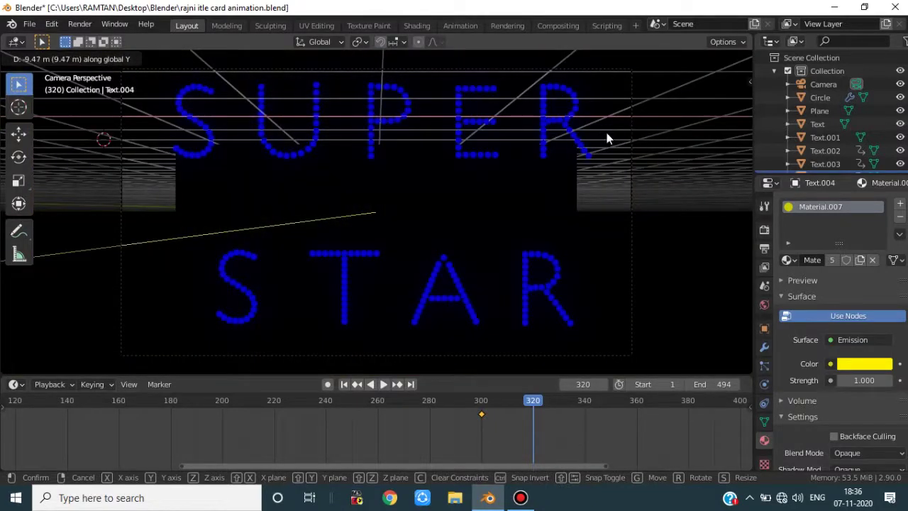
left_click(606, 133)
key("i")
left_click(552, 144)
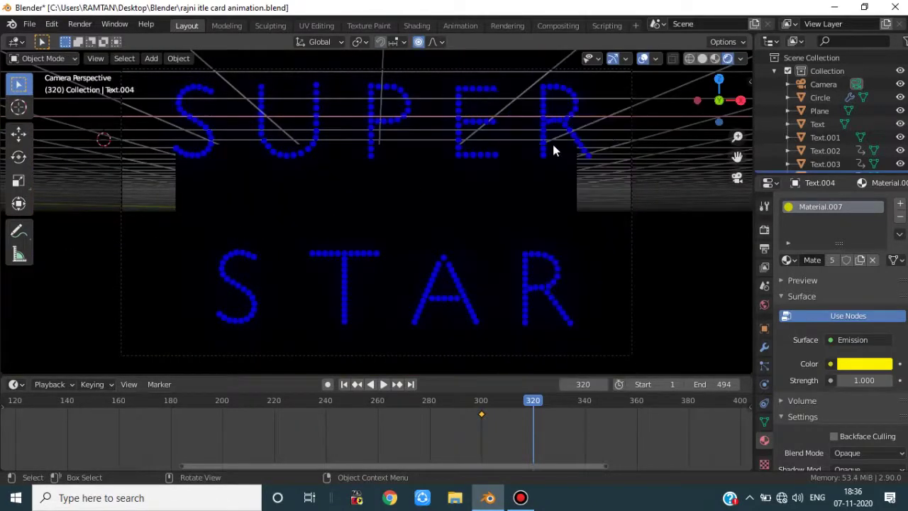
key("i")
left_click(552, 144)
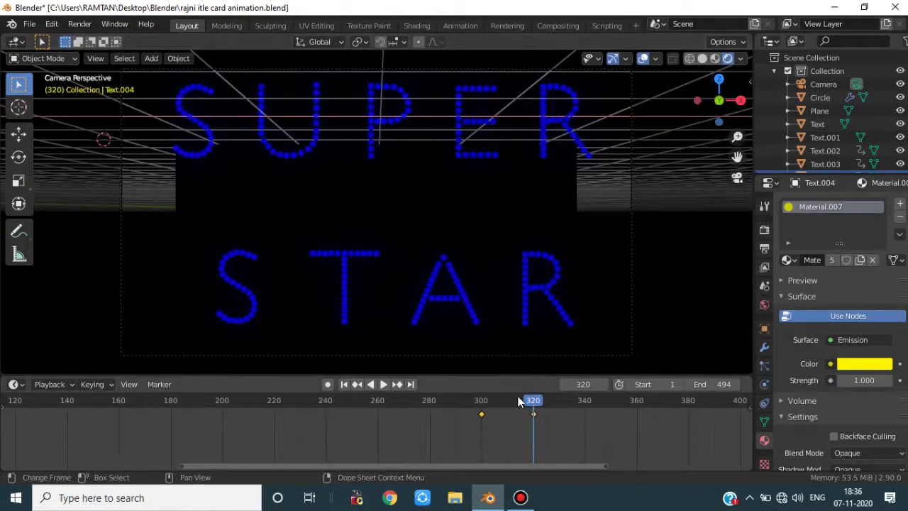
Step: Preview the letter J's flight, then select the letter N at frame 320 and insert a Location keyframe for it
left_click_drag(517, 402, 438, 400)
key("space")
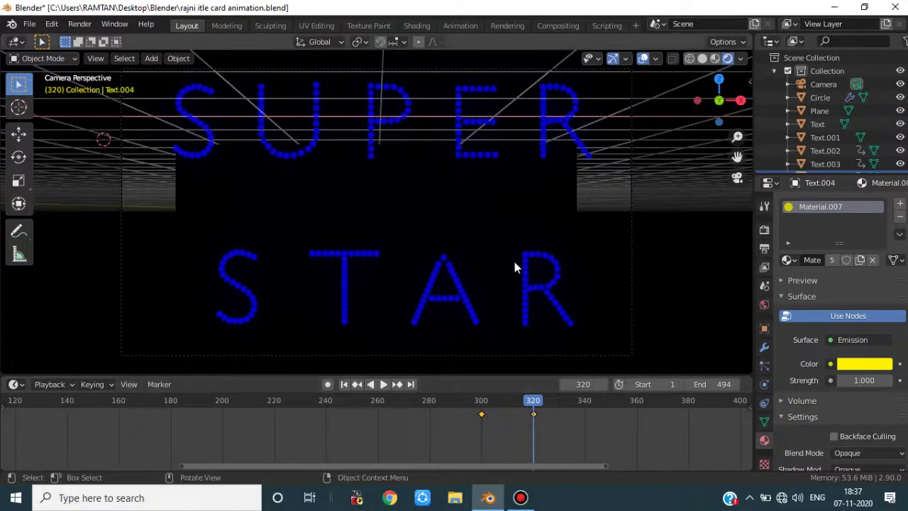
middle_click_drag(513, 257, 495, 259)
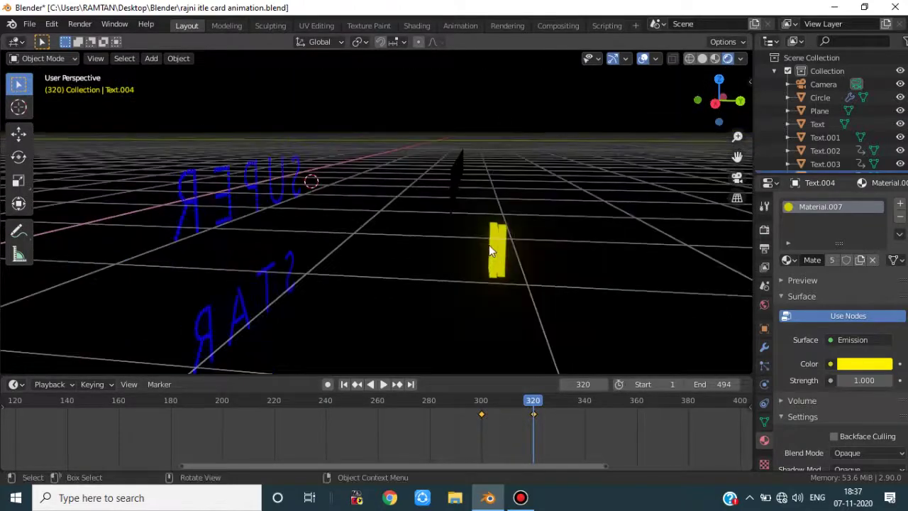
left_click(488, 245)
key("i")
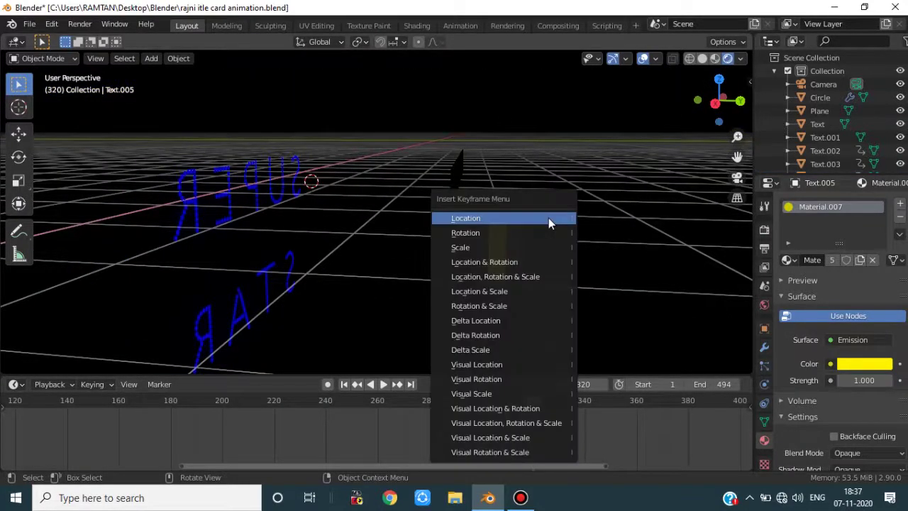
left_click(548, 219)
Step: Try to move the letter N about 9.4 m in negative Y in camera view and insert a Location keyframe at frame 320
key("KP_0")
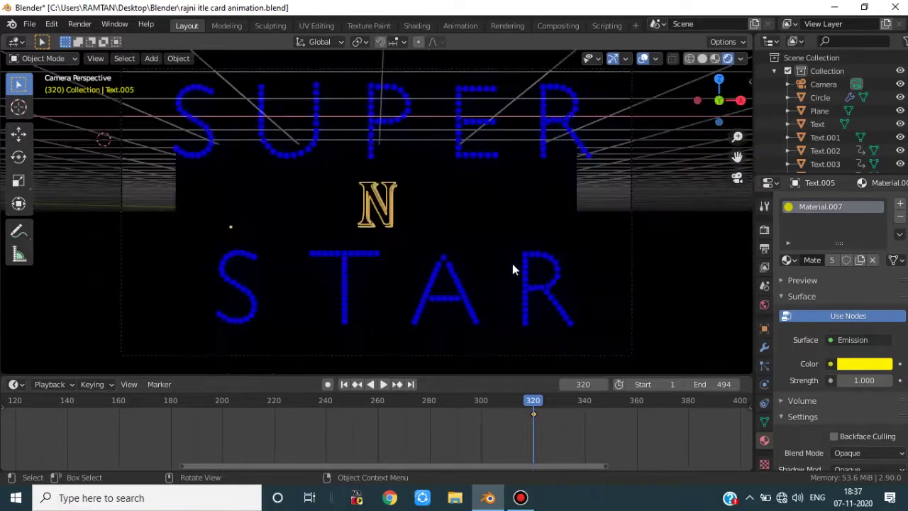
key("g")
key("y")
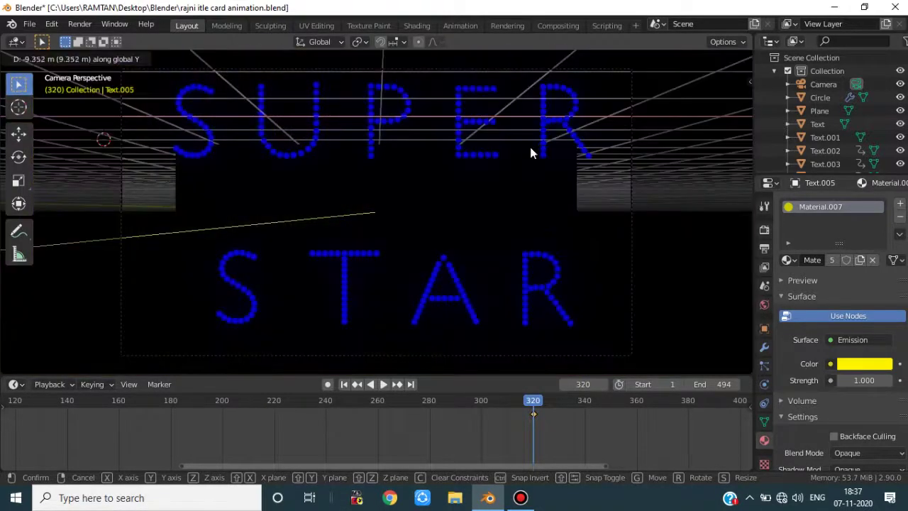
left_click(529, 146)
key("i")
left_click(530, 146)
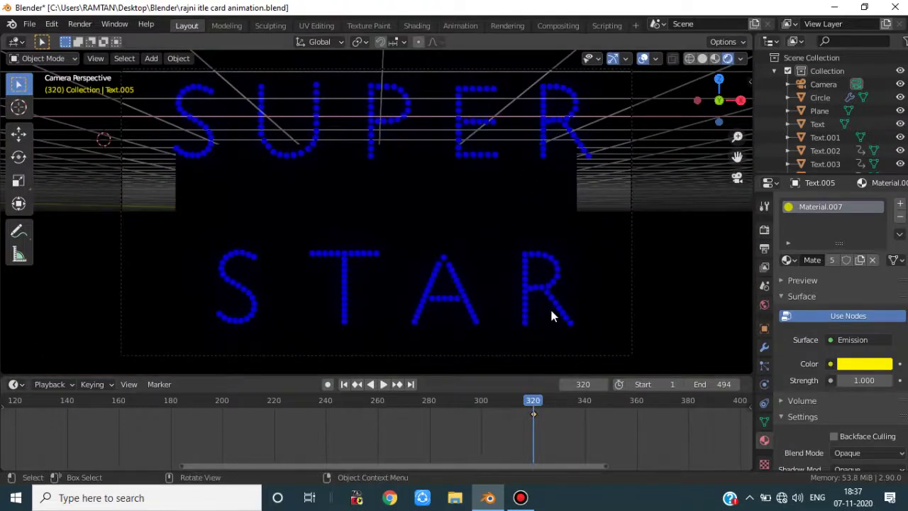
Step: Set the current frame to 340, move the letter N about 9.6 m in negative Y past the camera, and insert a Location keyframe
key("space")
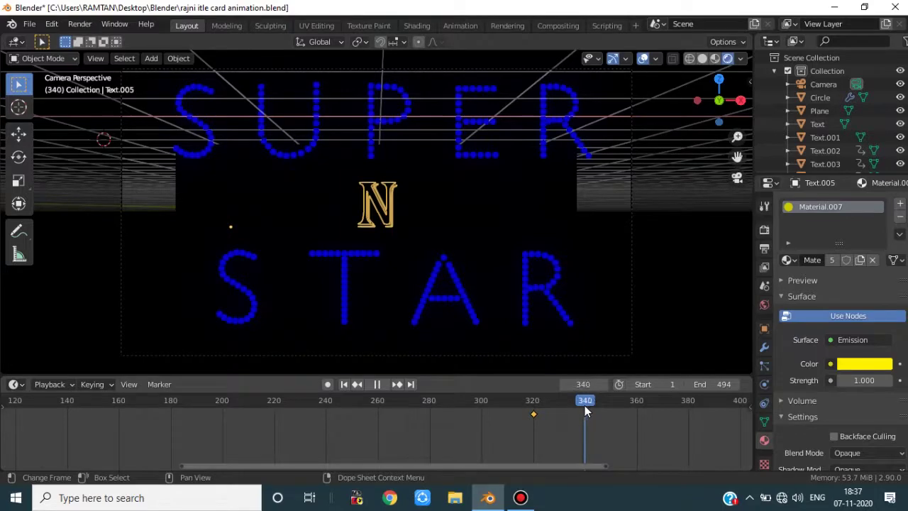
key("space")
key("g")
key("y")
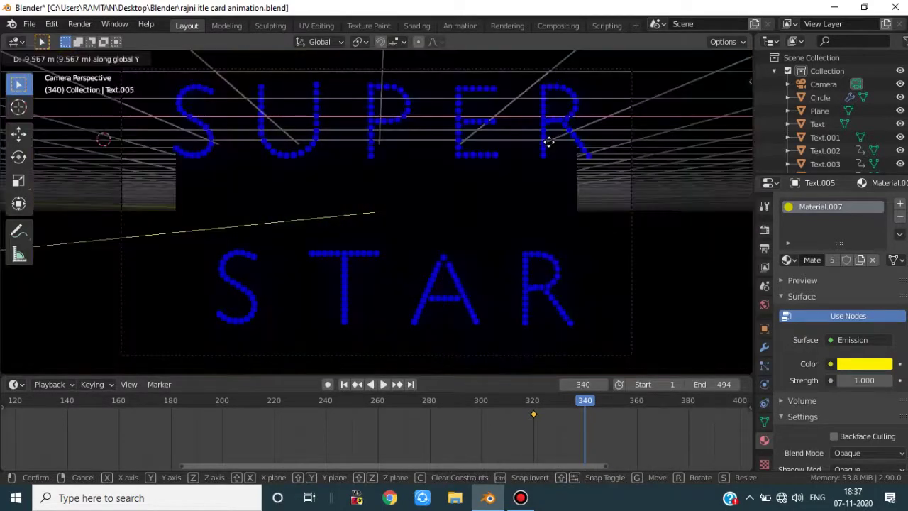
left_click(559, 162)
key("i")
left_click(559, 163)
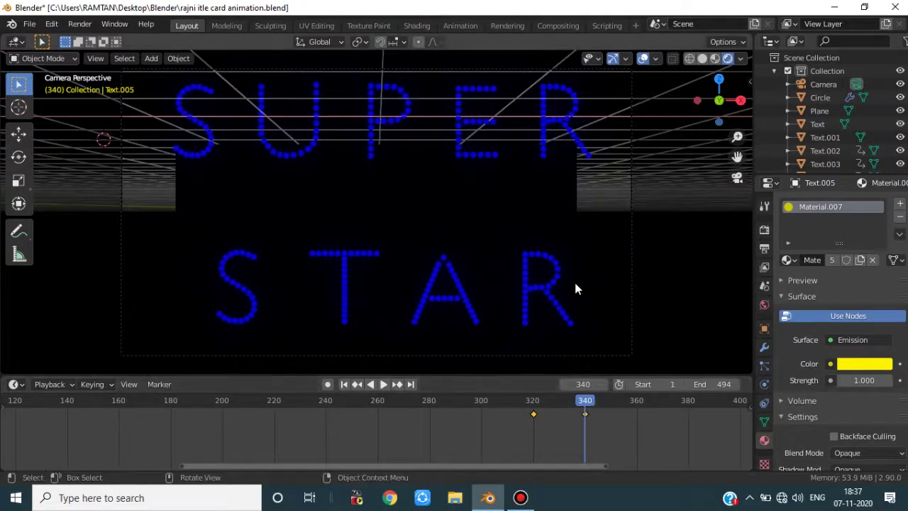
Step: Select the remaining yellow letter I at frame 340 and insert a Location keyframe for it
middle_click_drag(573, 279, 515, 279)
left_click(502, 247)
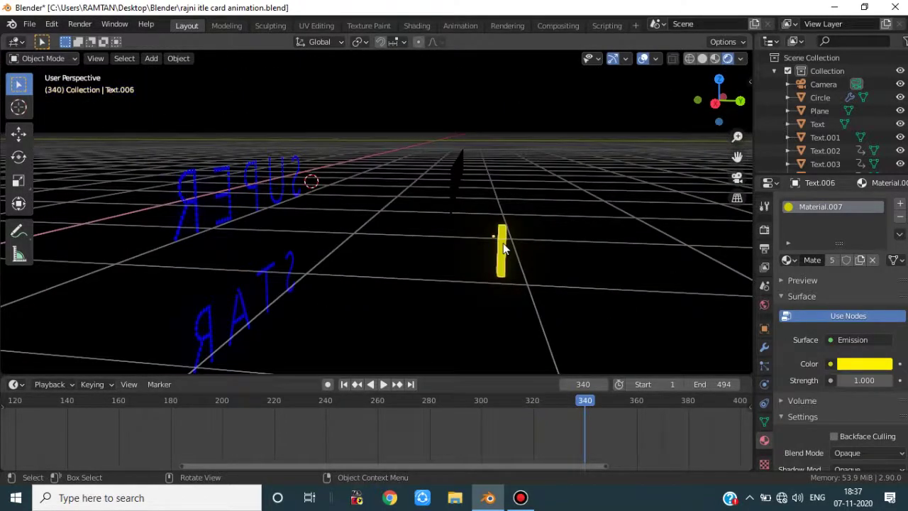
key("i")
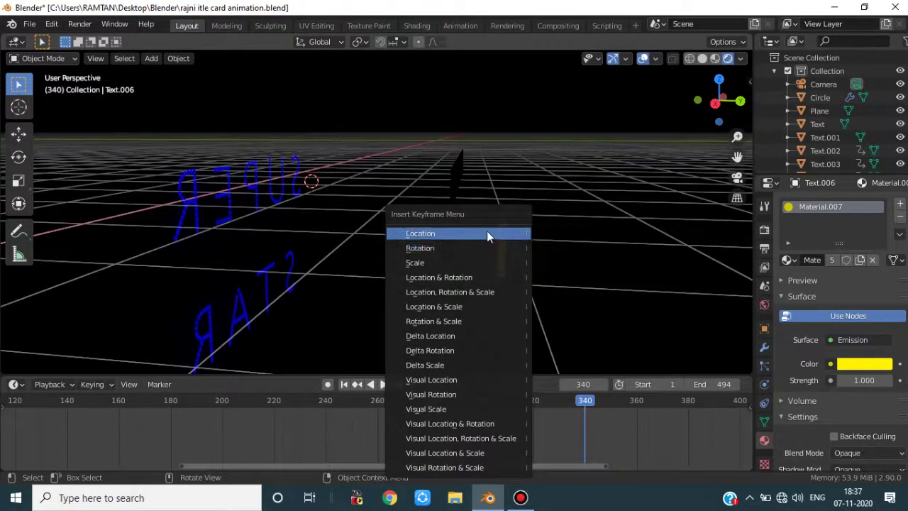
left_click(486, 233)
Step: Set the current frame to 360, move the letter I about 9.8 m in negative Y past the camera, and insert a Location keyframe
left_click_drag(586, 400, 637, 401)
key("KP_0")
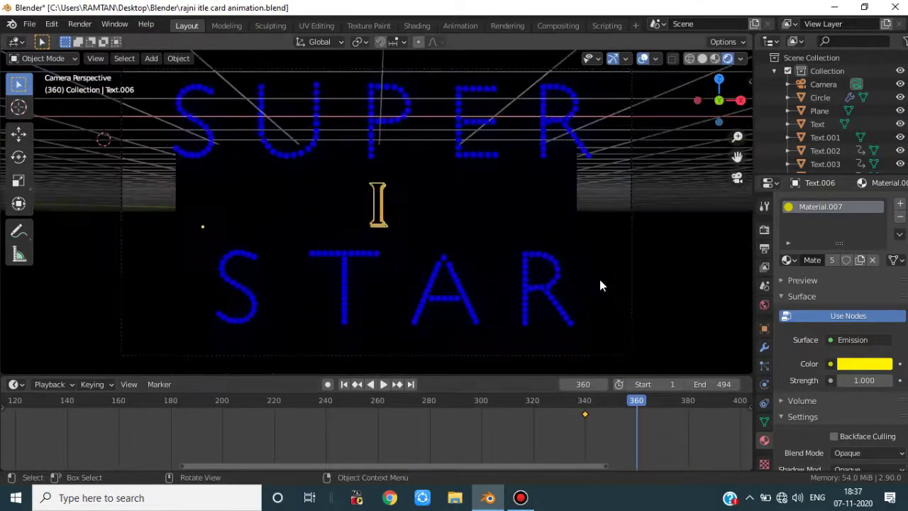
key("g")
key("y")
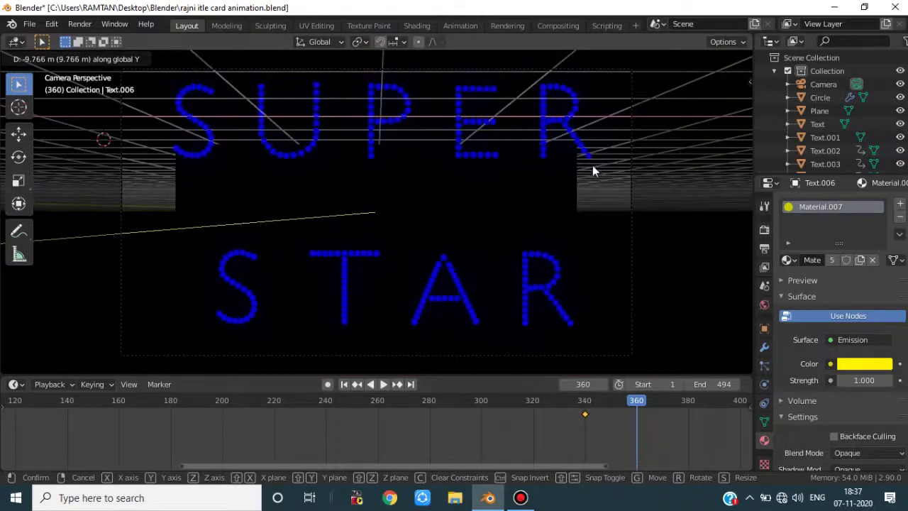
left_click(592, 169)
key("i")
left_click(600, 215)
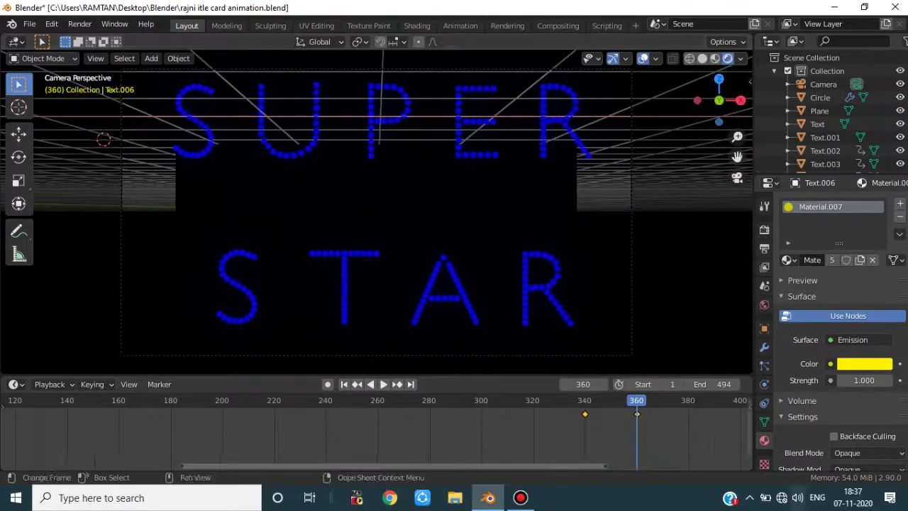
Step: Play the whole title animation from the first frame with overlays hidden to check the SUPER STAR dots and RAJNI letters
scroll(108, 439, "down", 4)
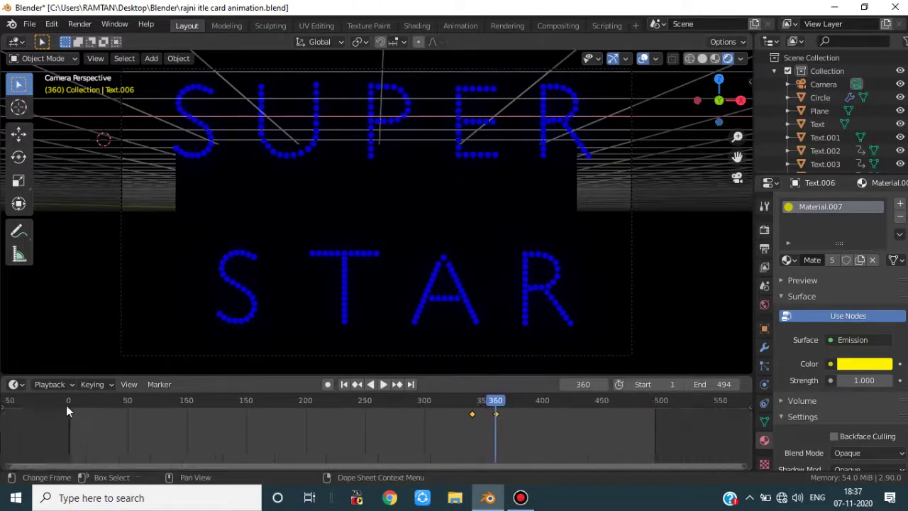
key("shift+Left")
key("space")
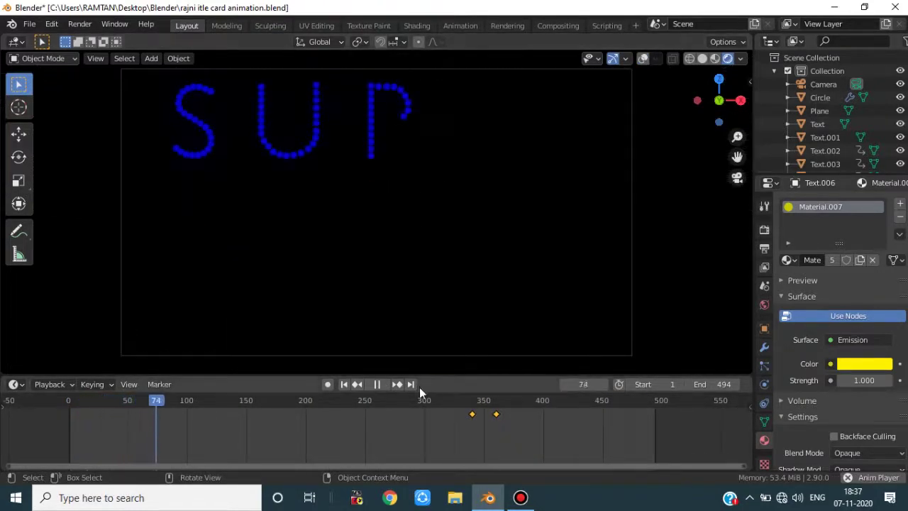
left_click(373, 403)
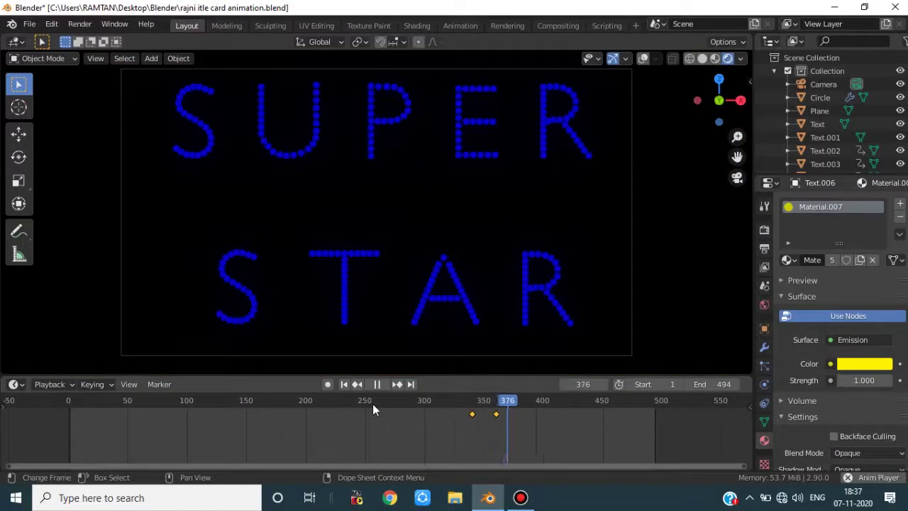
key("space")
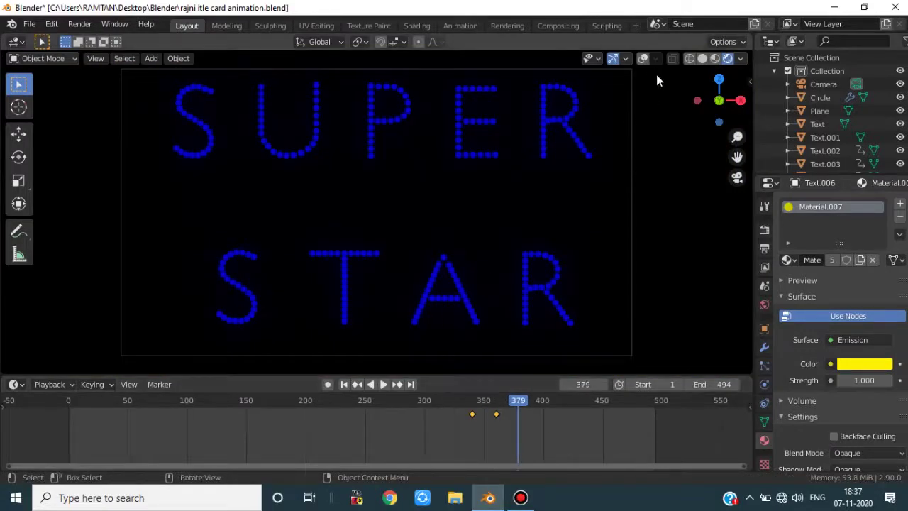
Step: Show the viewport overlays again and select all the yellow RAJNI letters together at frame 229
left_click(643, 59)
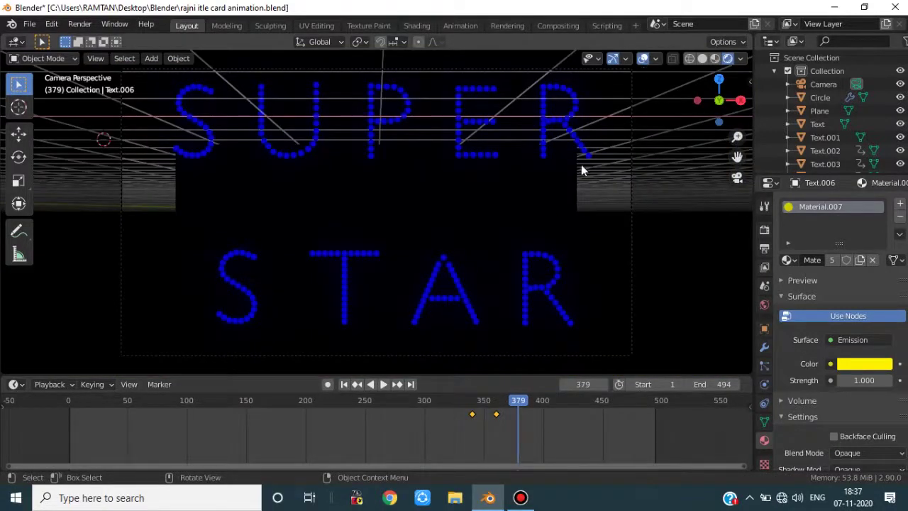
middle_click_drag(633, 185, 395, 319)
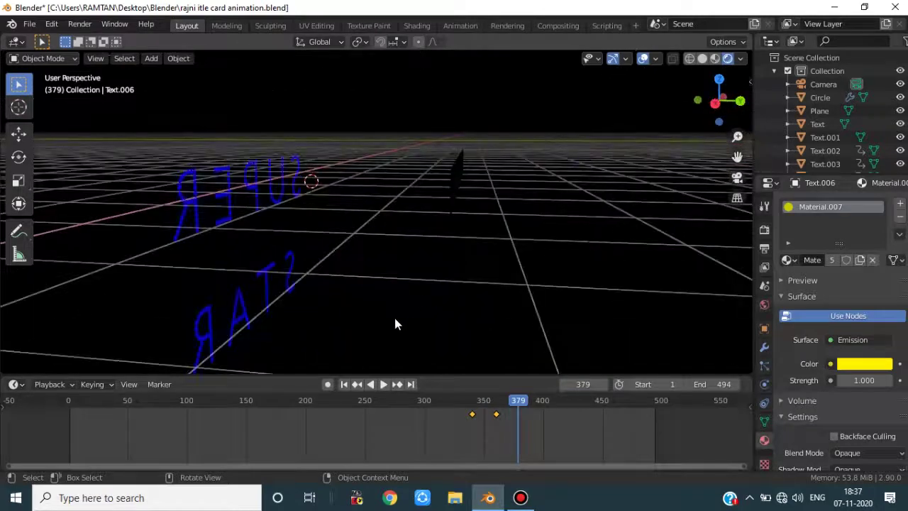
key("b")
left_click_drag(323, 409, 340, 399)
left_click(339, 400)
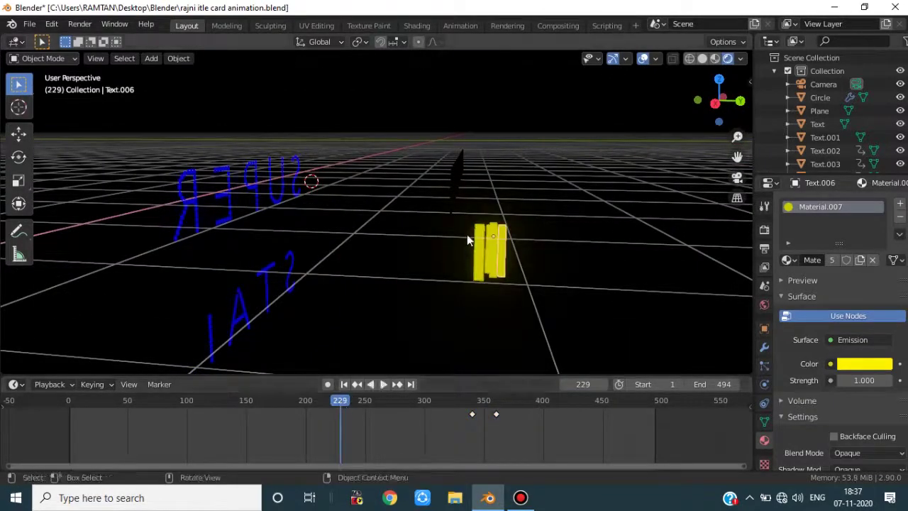
left_click_drag(474, 221, 536, 284)
middle_click_drag(537, 283, 539, 289)
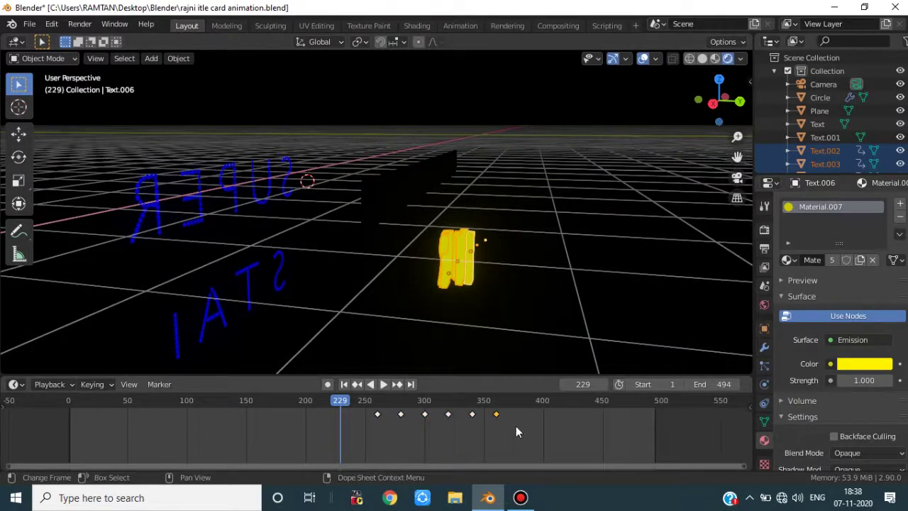
Step: Move the RAJNI letters' keyframes at frame 280 to frame 290
scroll(455, 421, "up", 2)
scroll(454, 422, "up", 1)
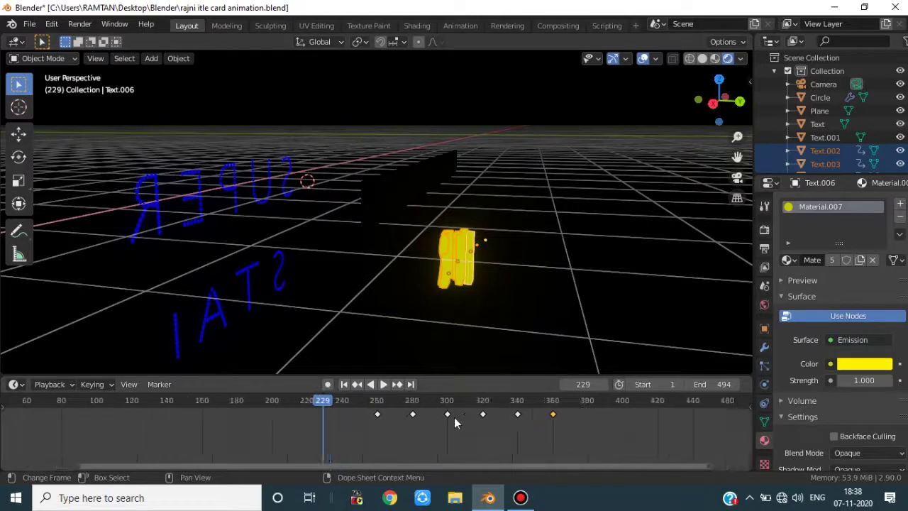
scroll(454, 418, "up", 1)
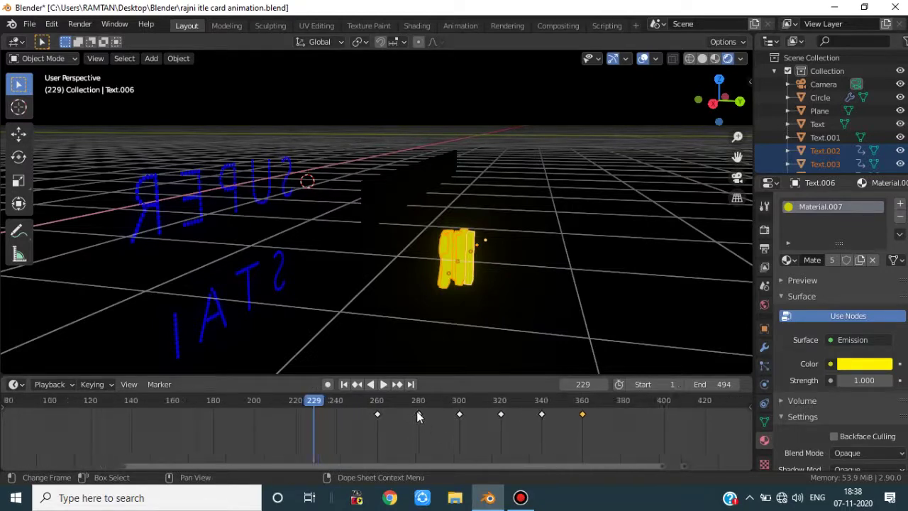
key("g")
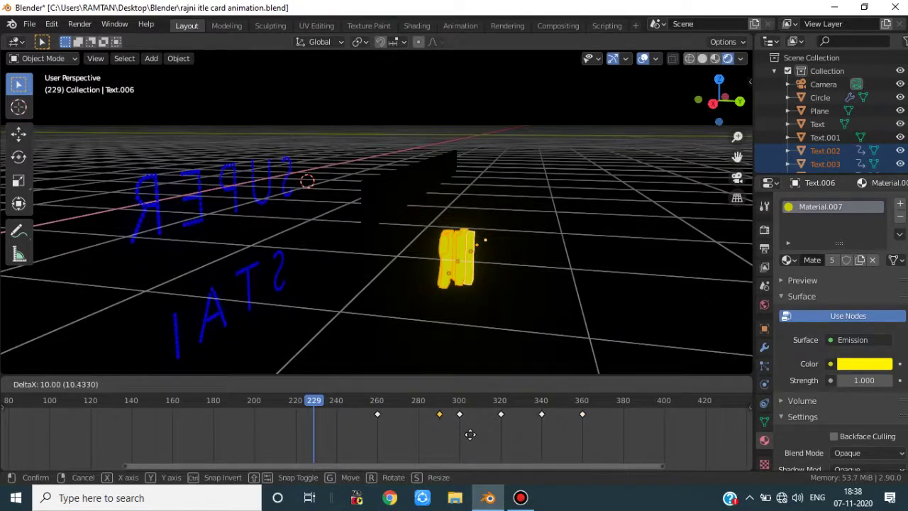
left_click(468, 429)
key("g")
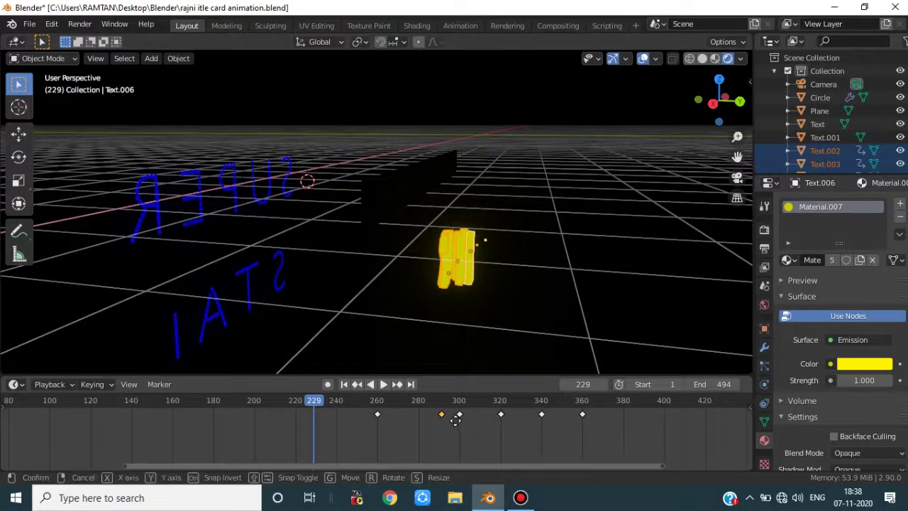
left_click(454, 426)
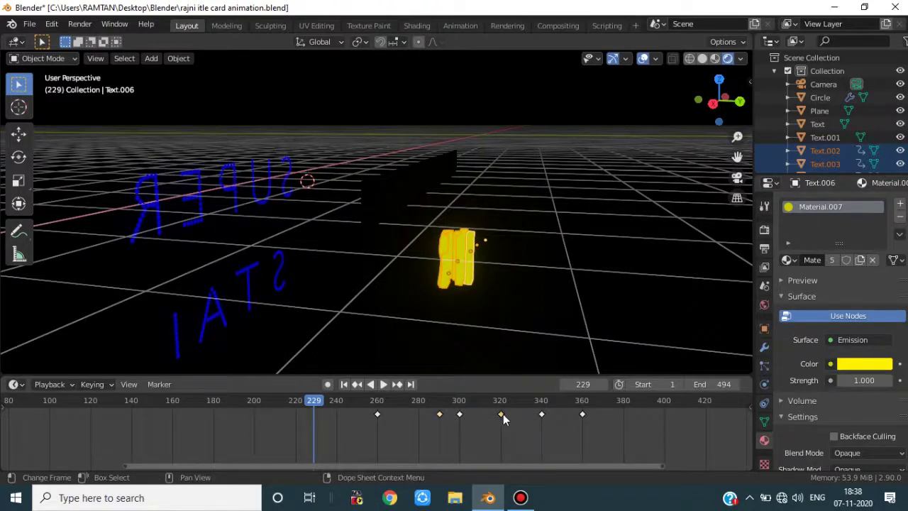
Step: Move the letters' keyframes at frame 320 to frame 330 and those at frame 300 to frame 320
left_click(501, 414)
key("g")
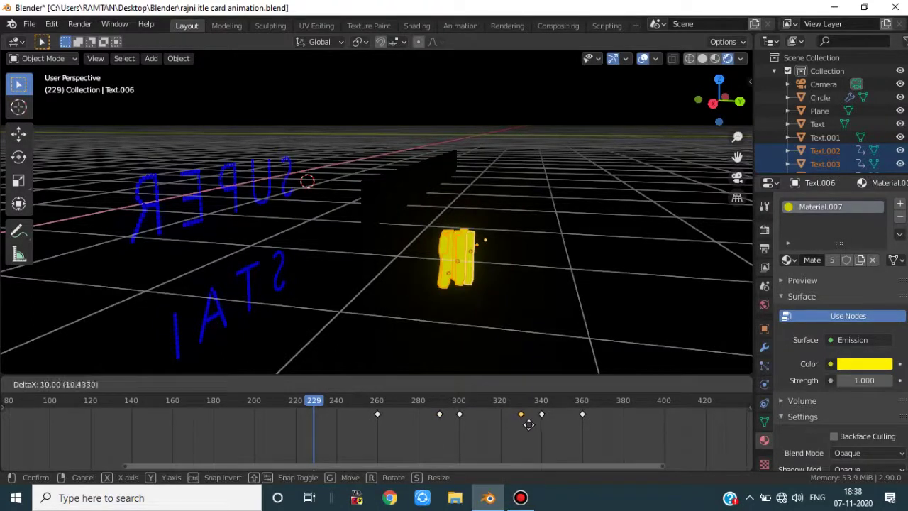
left_click(527, 422)
key("g")
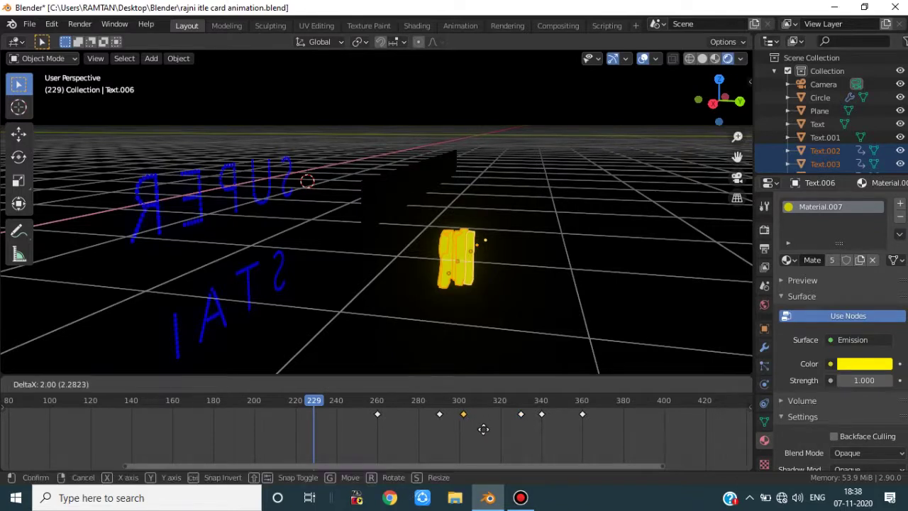
left_click(520, 427)
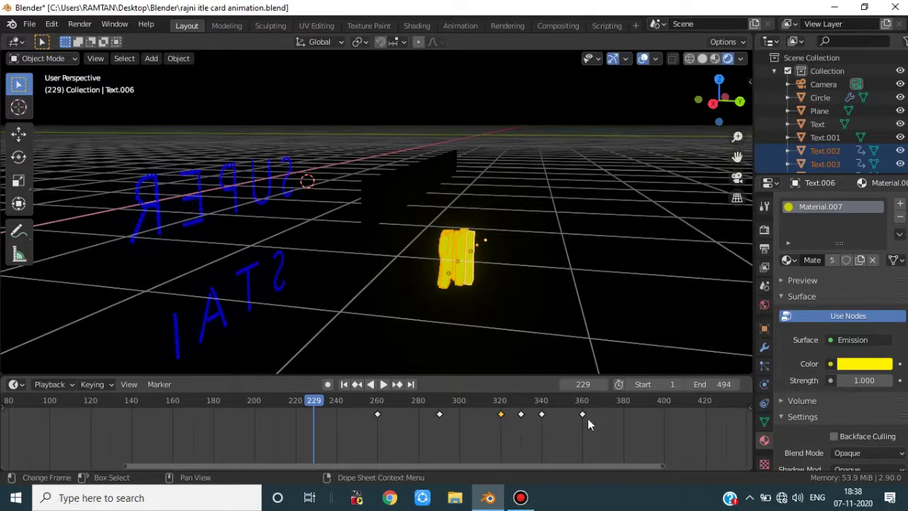
Step: Move the letters' keyframes at frame 360 to about frame 399 and those at frame 340 to about frame 361
left_click_drag(521, 409, 491, 426)
key("space")
key("Escape")
left_click(581, 414)
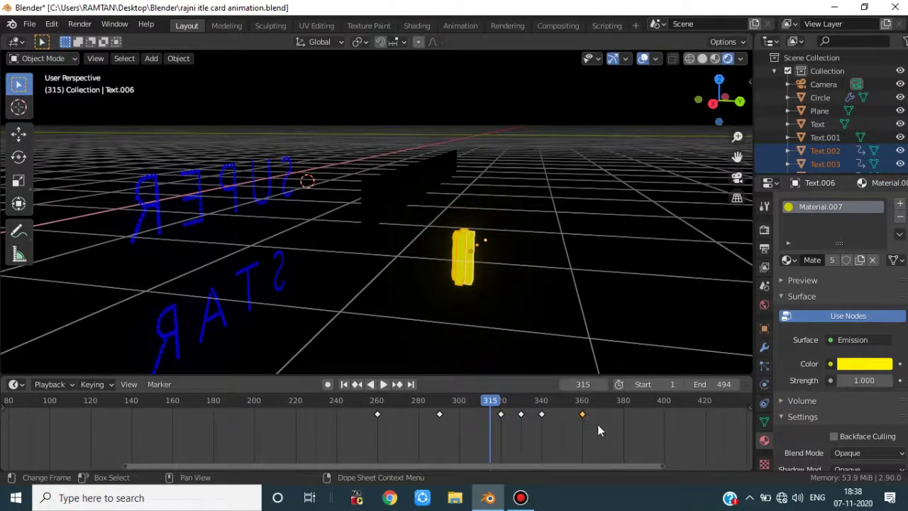
key("g")
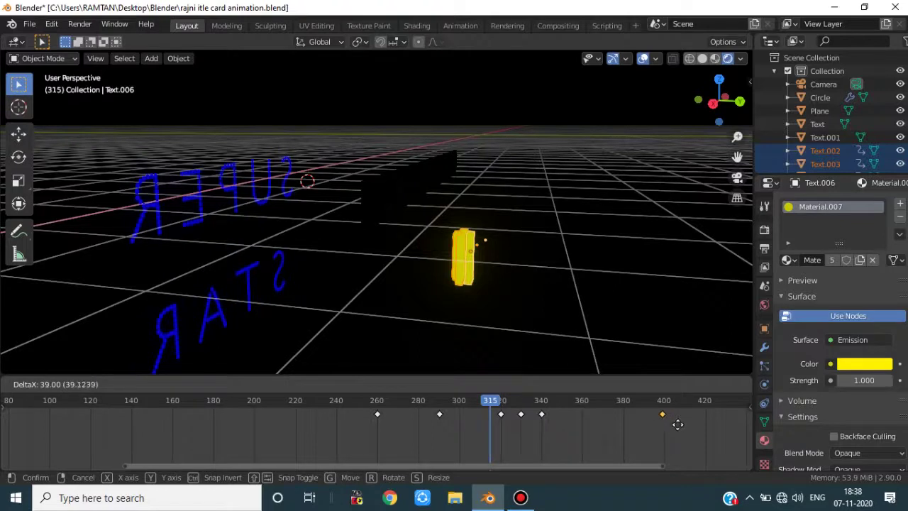
left_click(677, 424)
left_click(541, 414)
key("g")
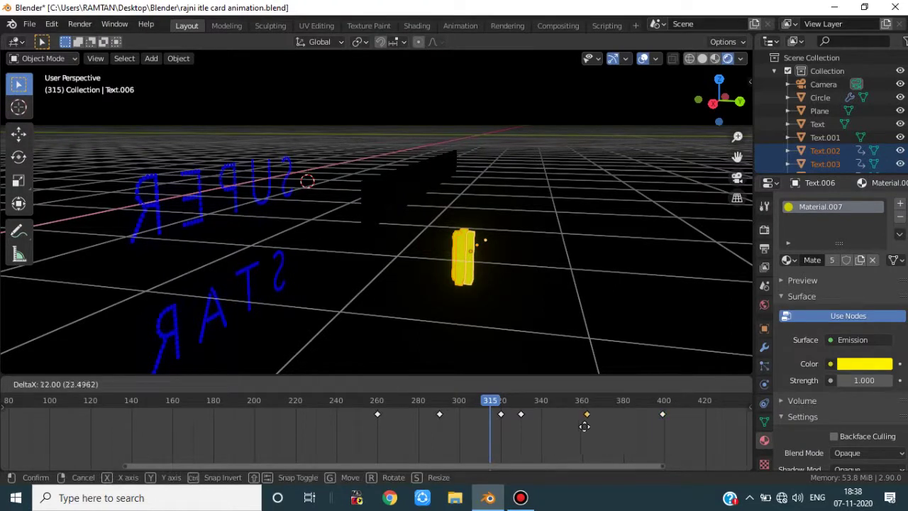
left_click(587, 426)
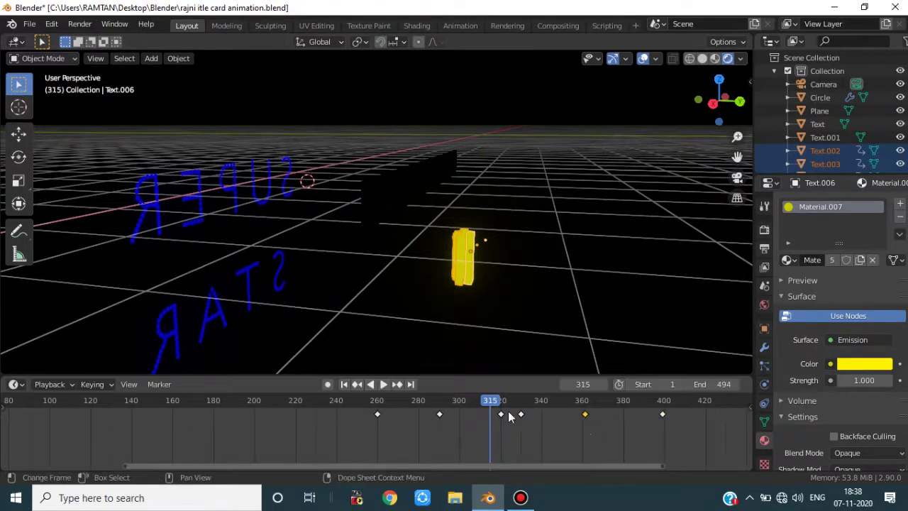
Step: Move the letters' keyframes at frame 330 to frame 350 and those near frame 361 to about frame 381
left_click(520, 415)
key("g")
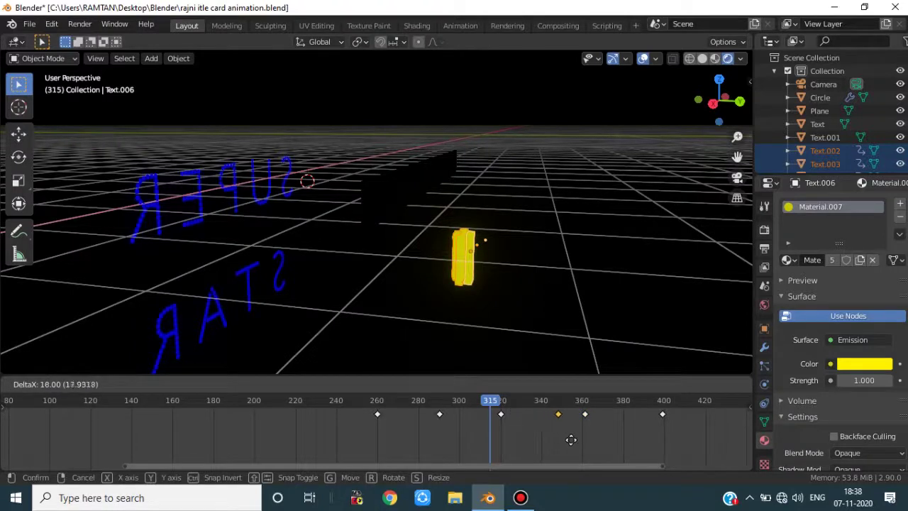
left_click(573, 439)
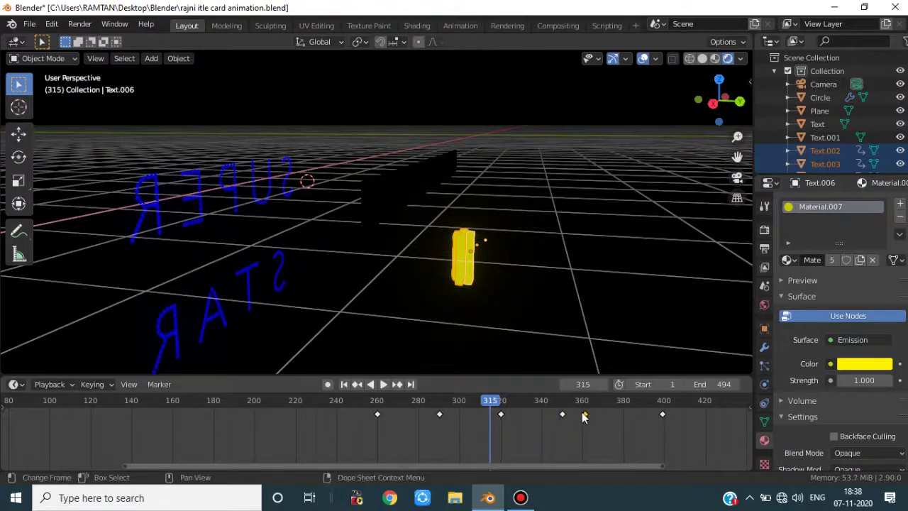
key("g")
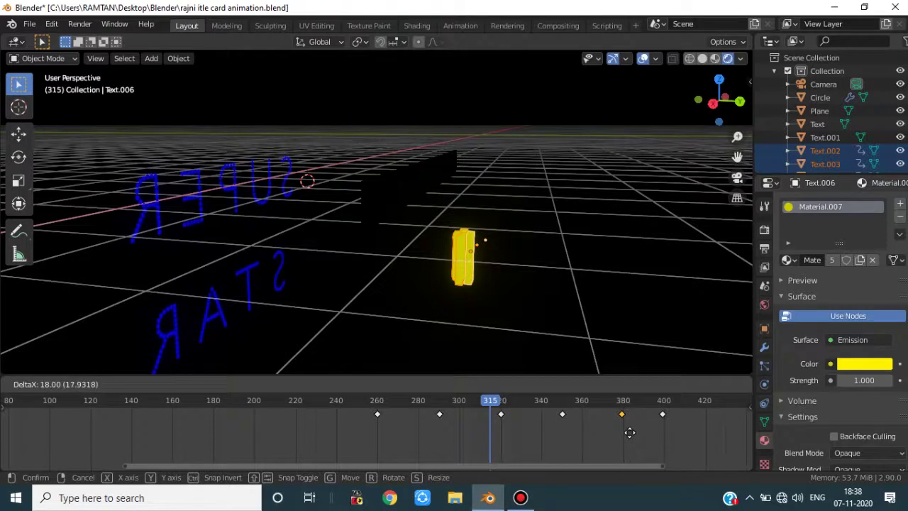
left_click(632, 432)
Step: Move the last of the letters' keyframes to frame 410
left_click(662, 415)
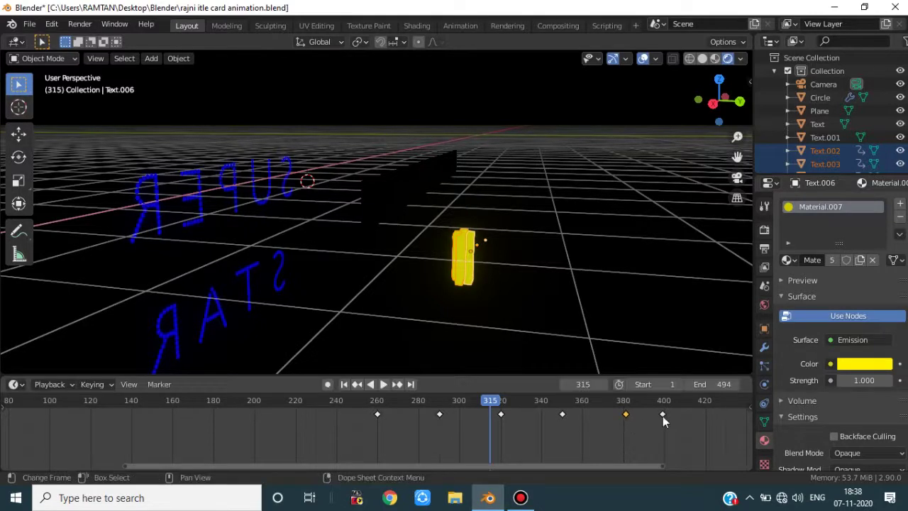
key("g")
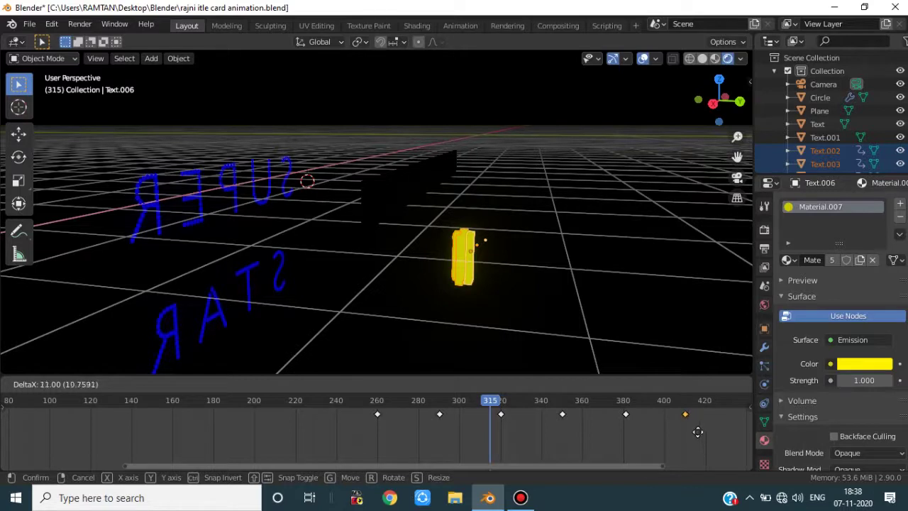
left_click(697, 432)
Step: Play the retimed RAJNI letters, including from frame 212 in camera view with overlays hidden, to check their spacing
left_click_drag(495, 403, 434, 410)
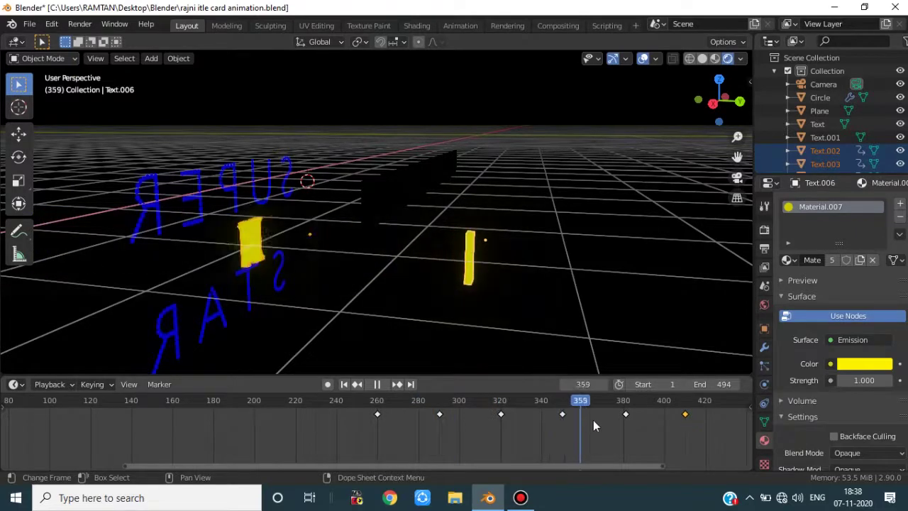
left_click_drag(686, 428, 279, 428)
key("KP_0")
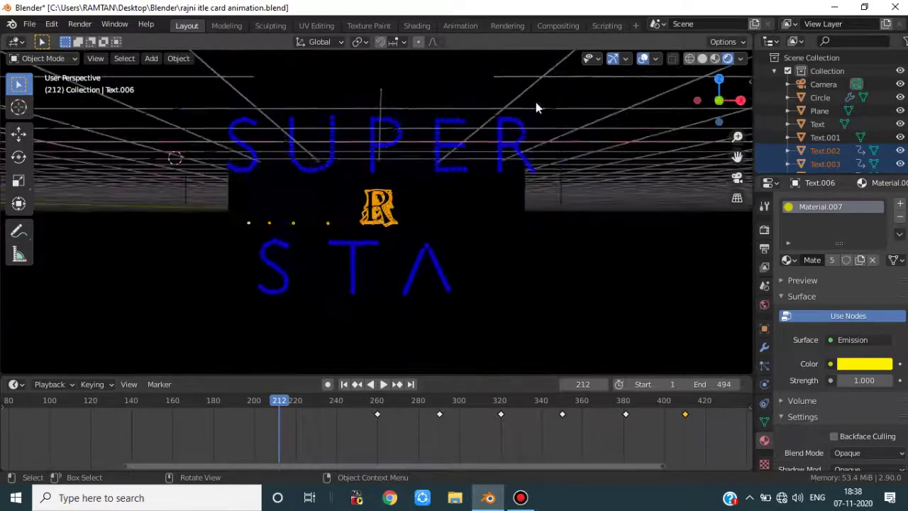
left_click(643, 58)
key("space")
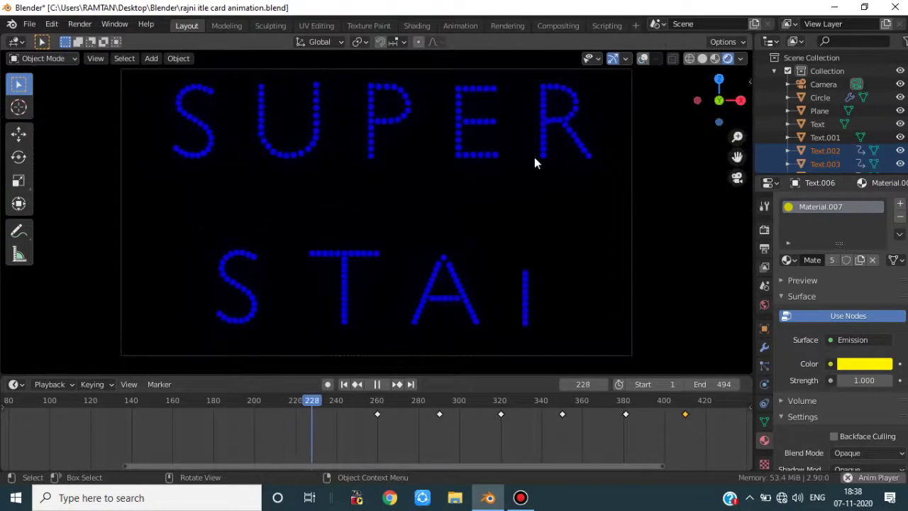
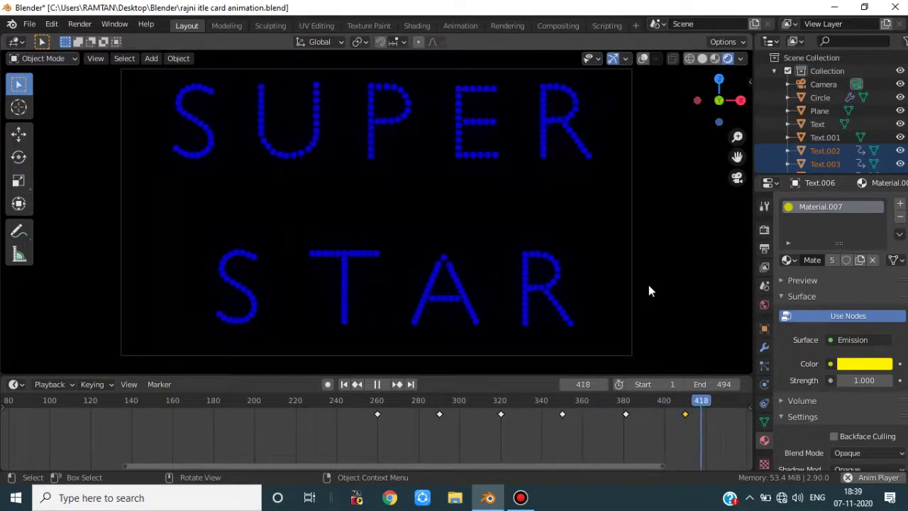
key("space")
scroll(626, 416, "down", 3)
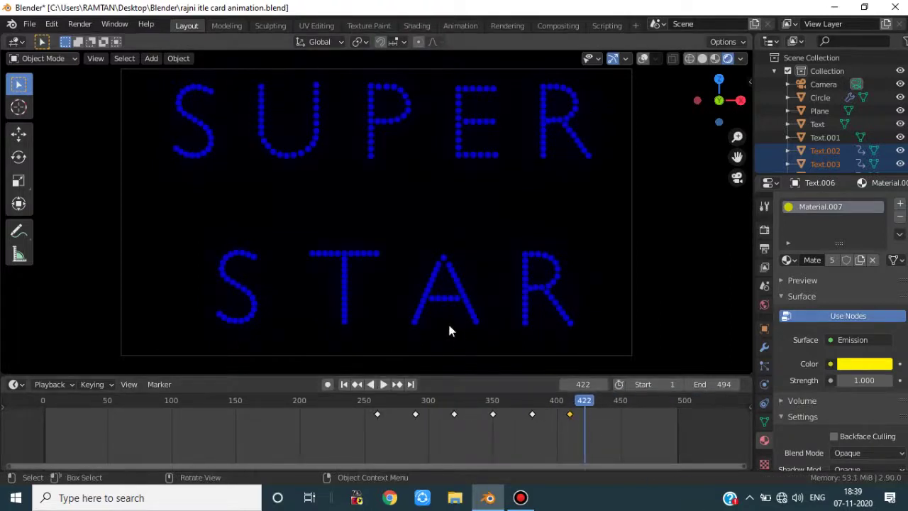
Step: Show overlays in solid shading, add a new text object, and rotate it 90 degrees about the X axis
middle_click_drag(434, 236, 508, 273)
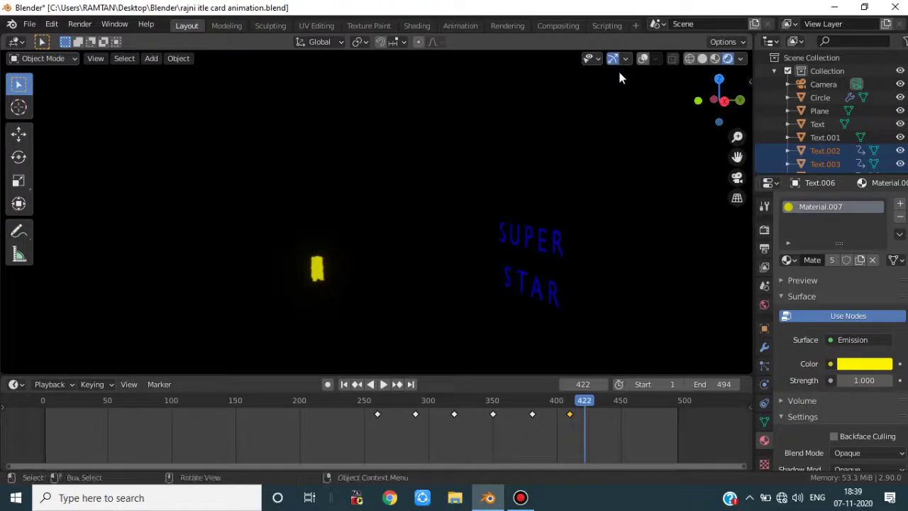
left_click(642, 58)
left_click(702, 59)
mouse_move(375, 253)
middle_mouse_down()
mouse_move(495, 312)
mouse_move(383, 241)
mouse_move(417, 253)
mouse_move(446, 227)
middle_mouse_up()
key("shift+a")
left_click(343, 266)
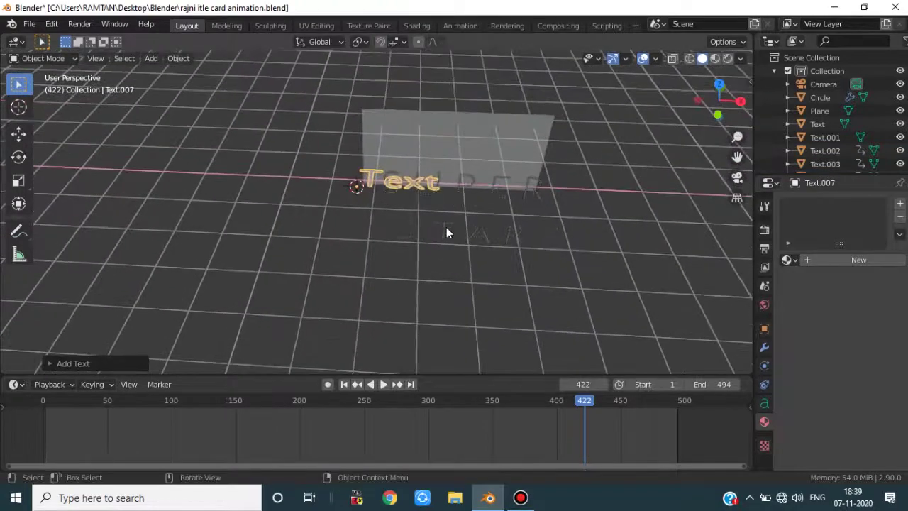
type("rx90")
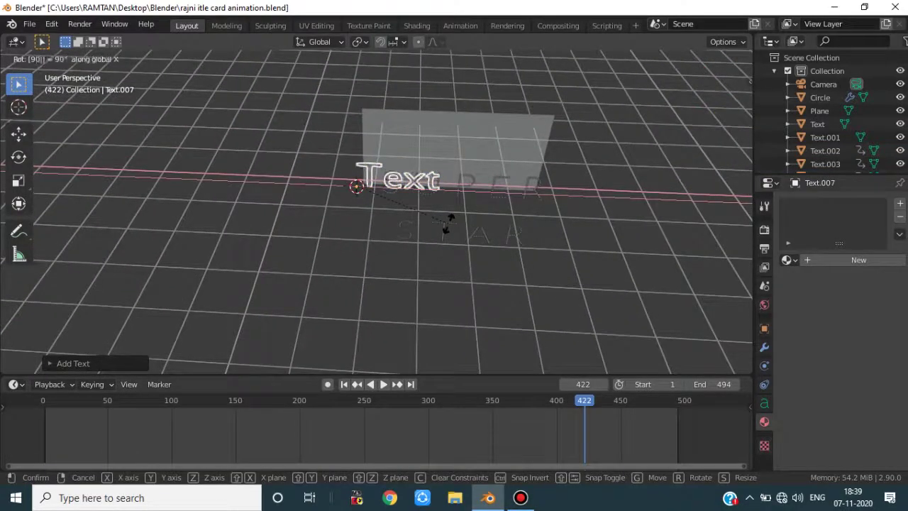
key("Return")
Step: In camera view, move the new text about 1.3 m along X and down along Z between SUPER and STAR
middle_click_drag(500, 197, 437, 176)
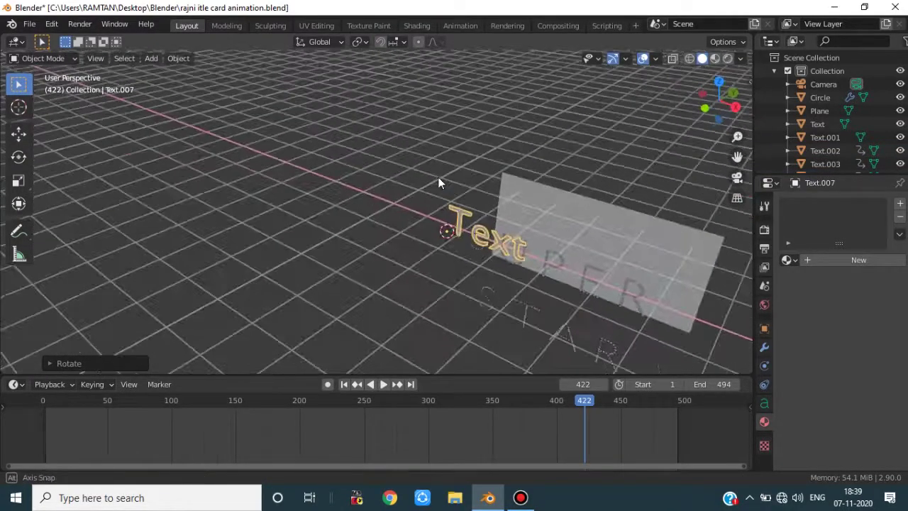
key("KP_0")
key("g")
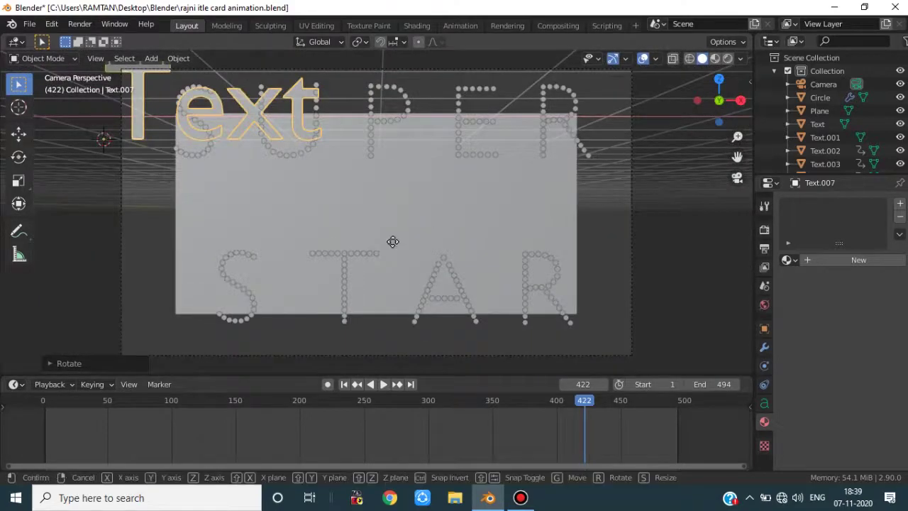
key("x")
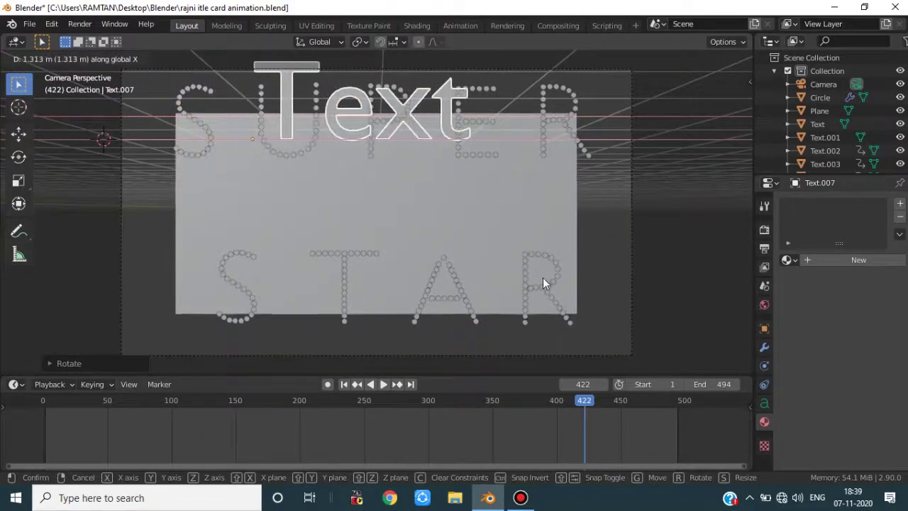
left_click(543, 280)
key("g")
key("z")
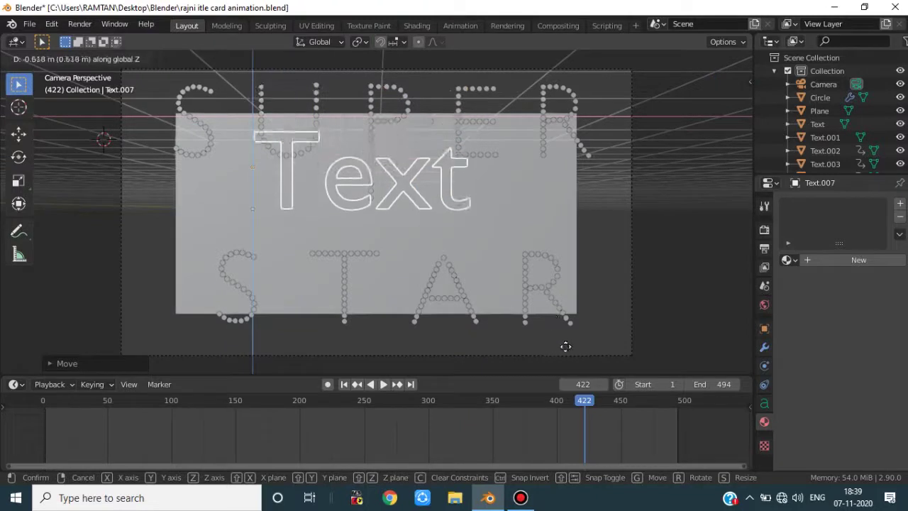
left_click(575, 364)
Step: Scale the new text down slightly and move it about 0.2 m along X between SUPER and STAR
key("s")
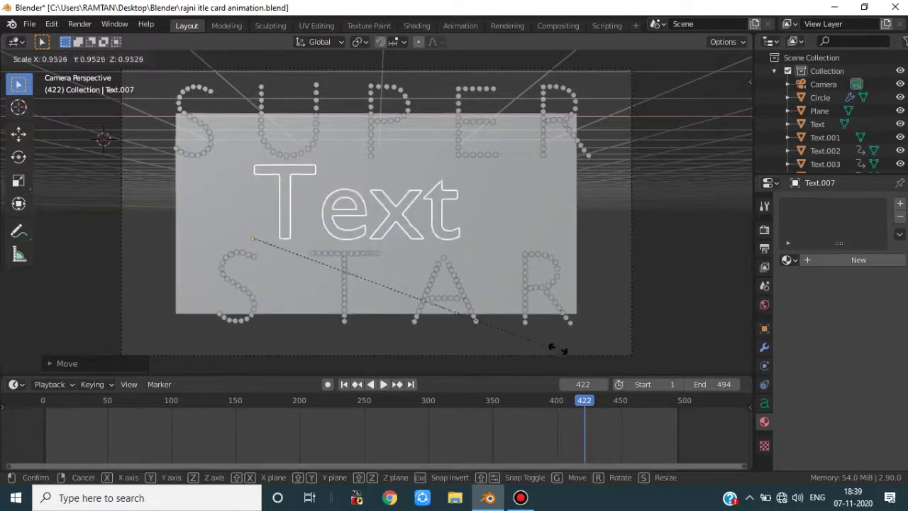
left_click(528, 338)
key("g")
key("x")
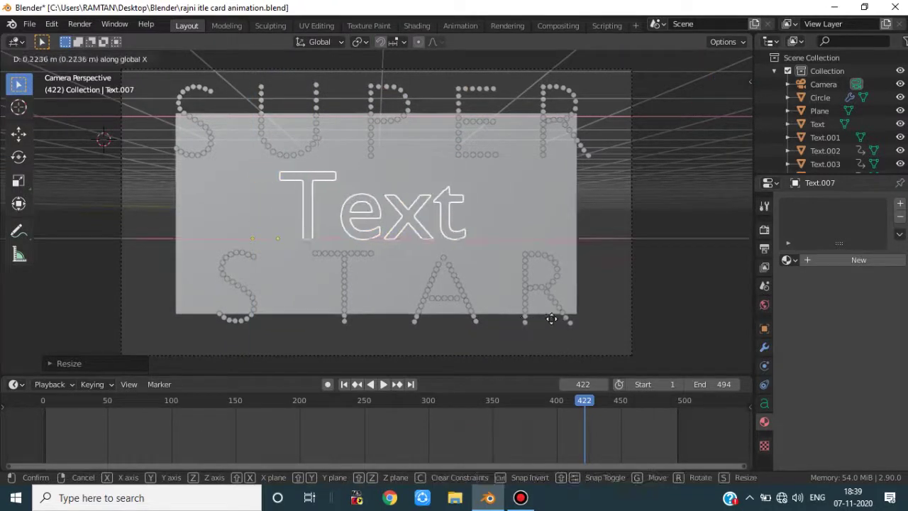
left_click(551, 321)
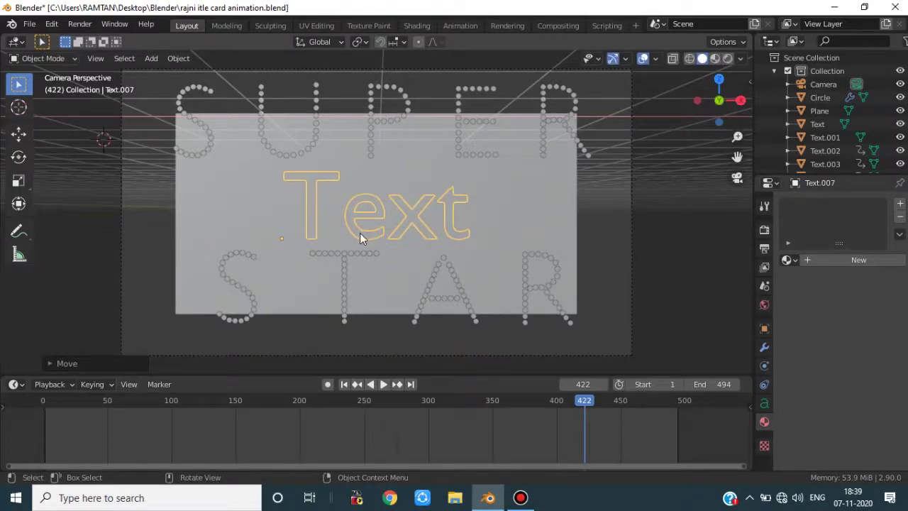
Step: Open the new text for editing and load ALGER.TTF as its regular font
key("Tab")
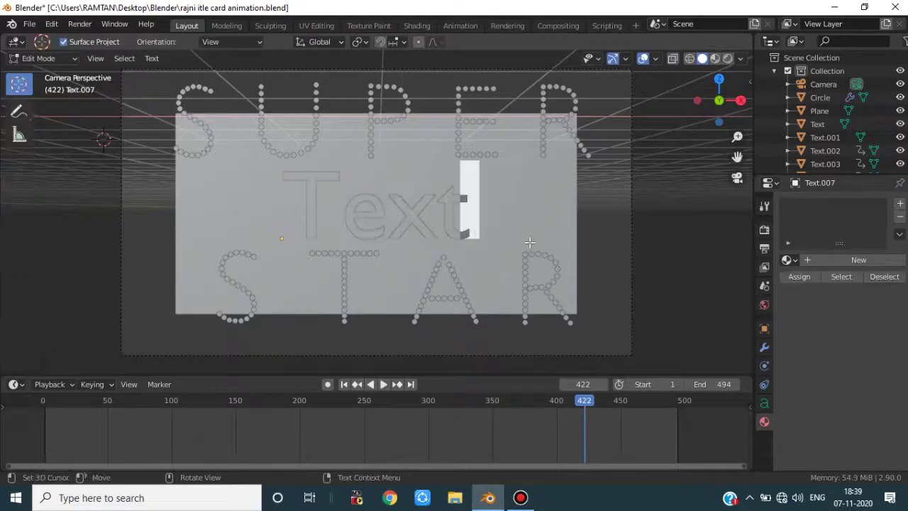
left_click(766, 403)
scroll(863, 330, "down", 5)
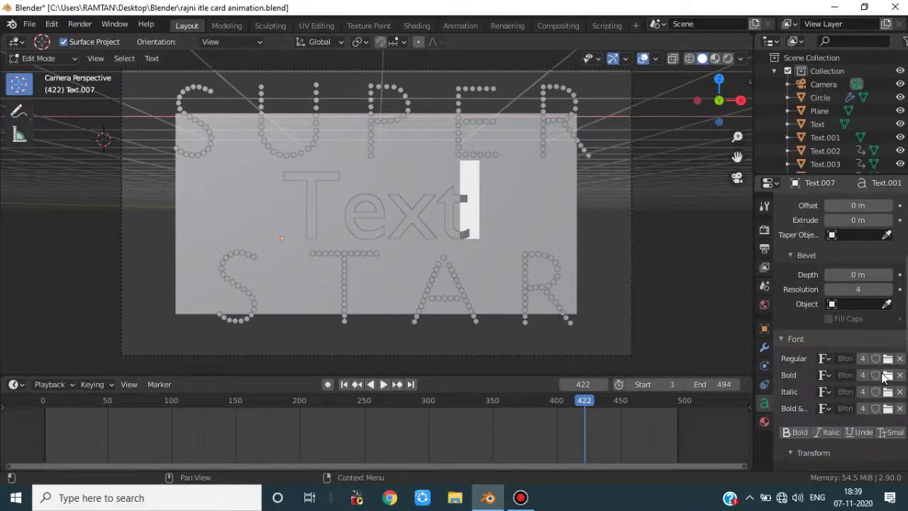
left_click(887, 358)
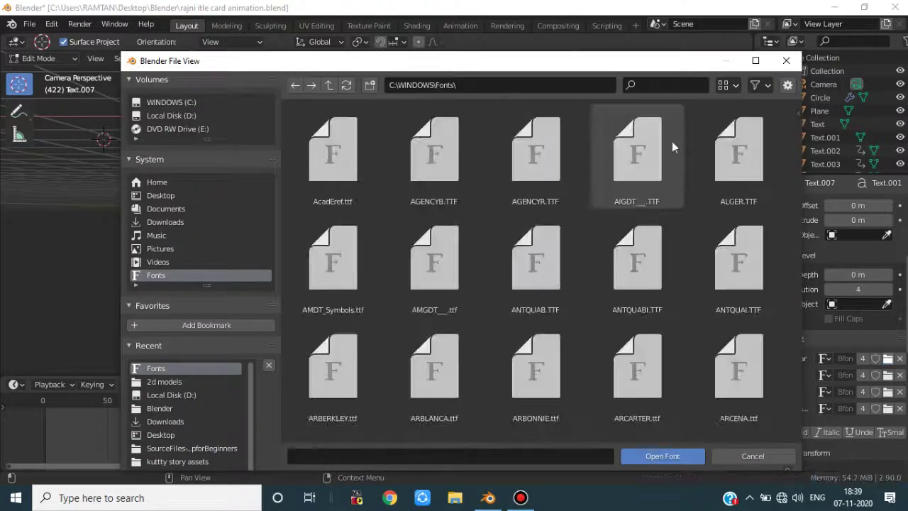
double_click(733, 163)
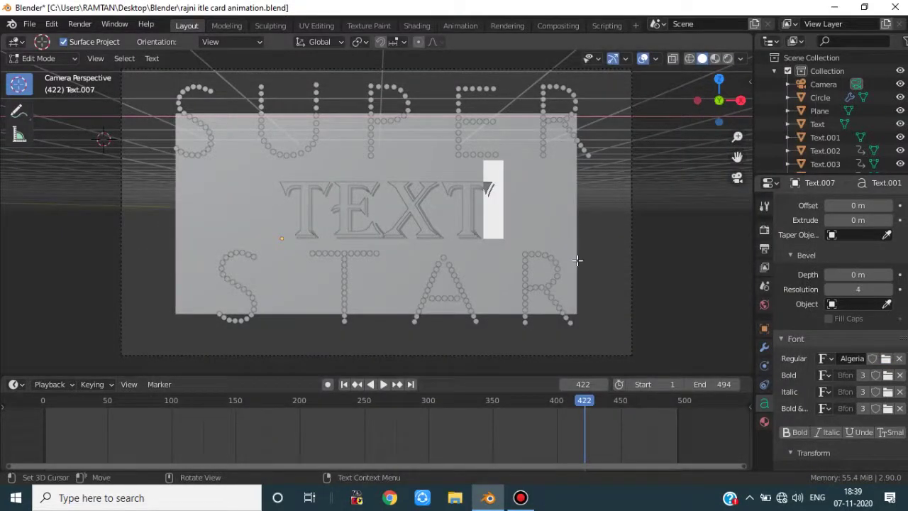
Step: Replace the placeholder text with RAJNI, removing the extra N before the J
key("BackSpace")
key("BackSpace")
key("BackSpace")
key("BackSpace")
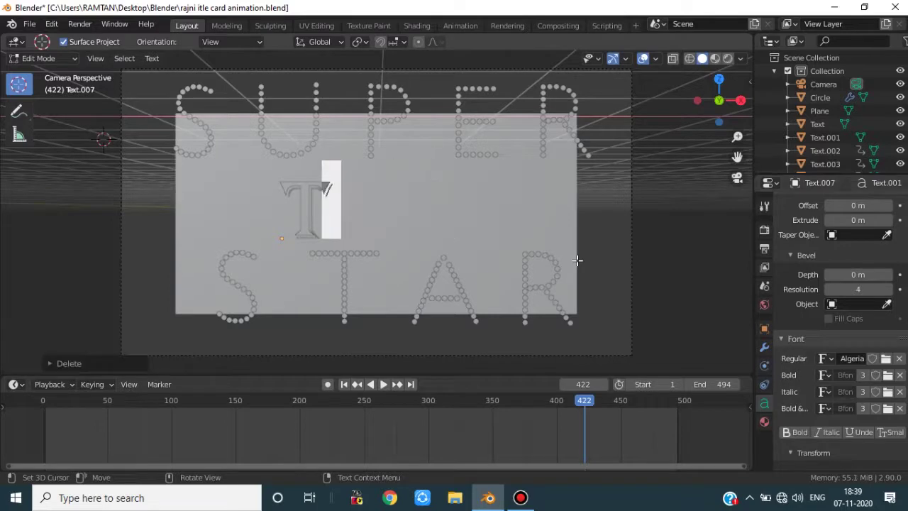
type("R")
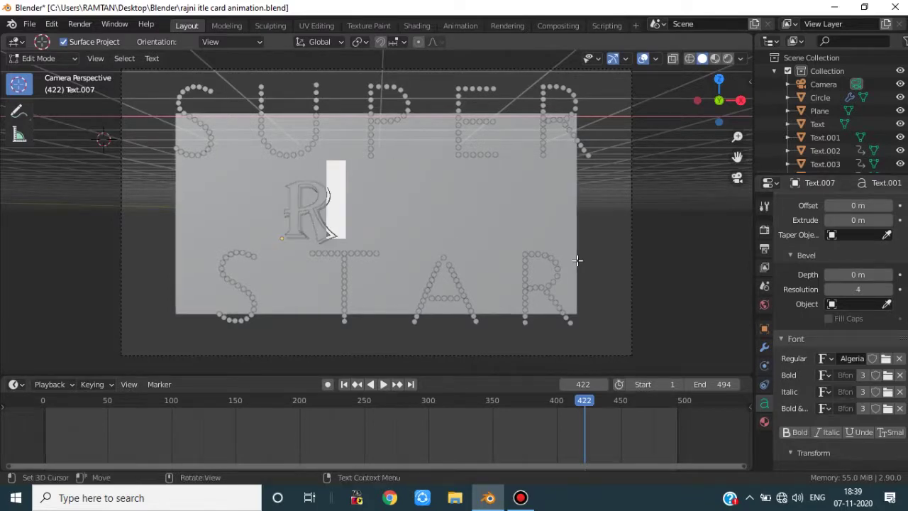
type("ANJNI")
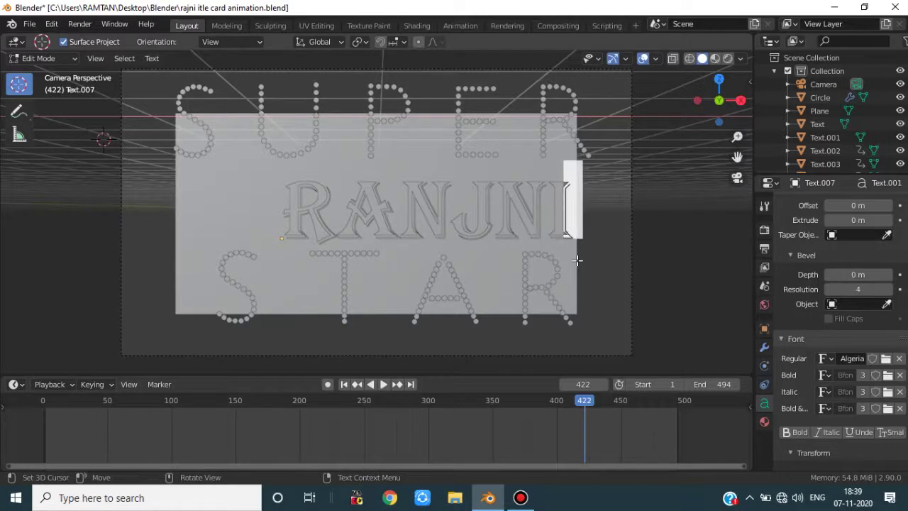
key("Left")
key("Left")
key("Left")
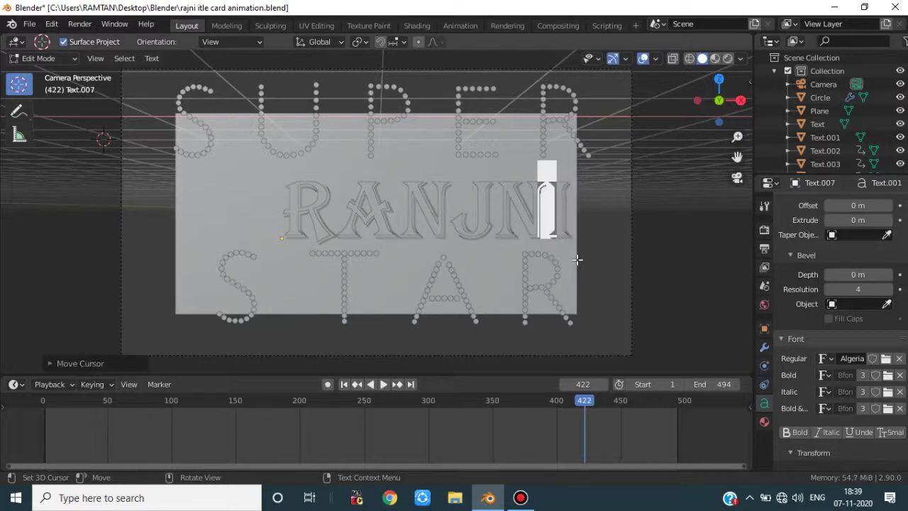
key("BackSpace")
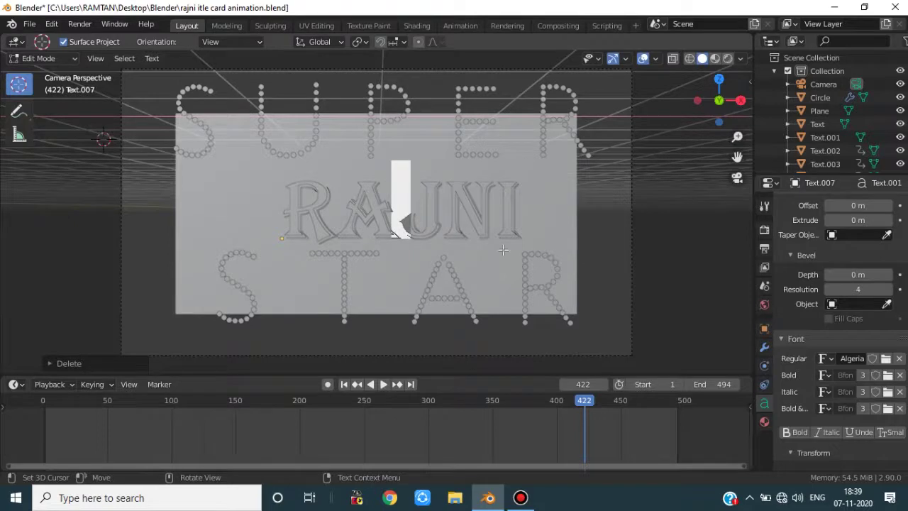
Step: Scale the RAJNI text down and center it between SUPER and STAR, checking the layout with overlays hidden
key("Tab")
key("g")
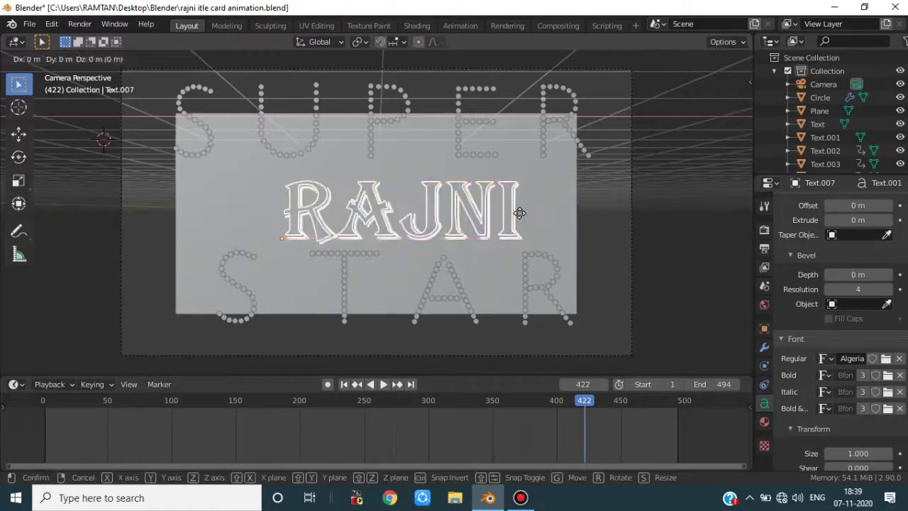
key("x")
left_click(517, 270)
key("s")
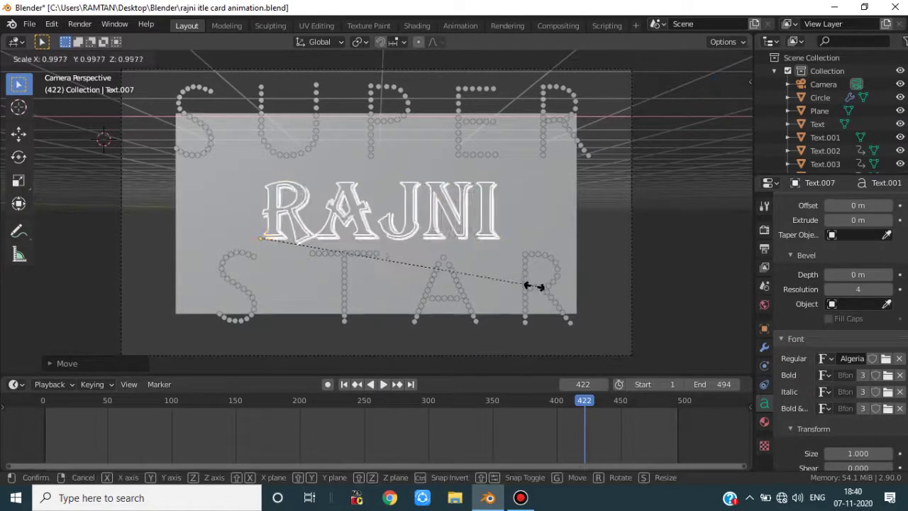
left_click(460, 242)
key("g")
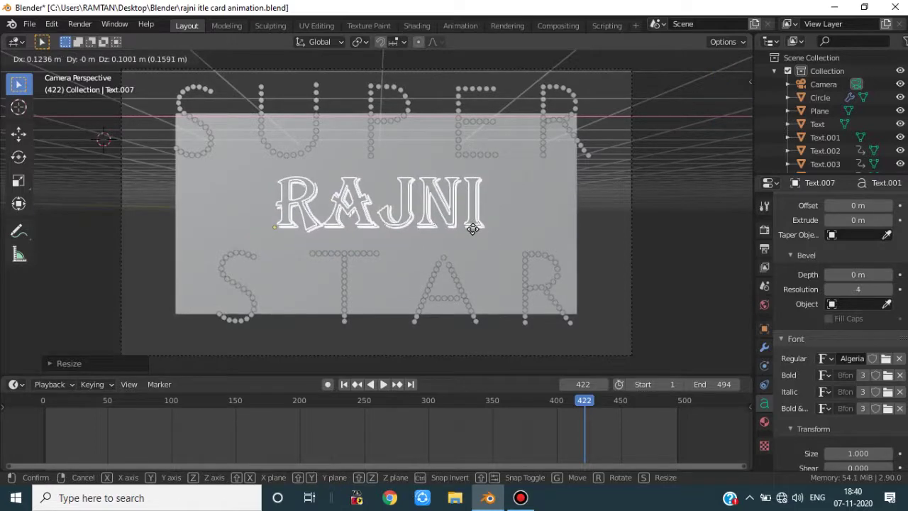
left_click(472, 229)
left_click(642, 59)
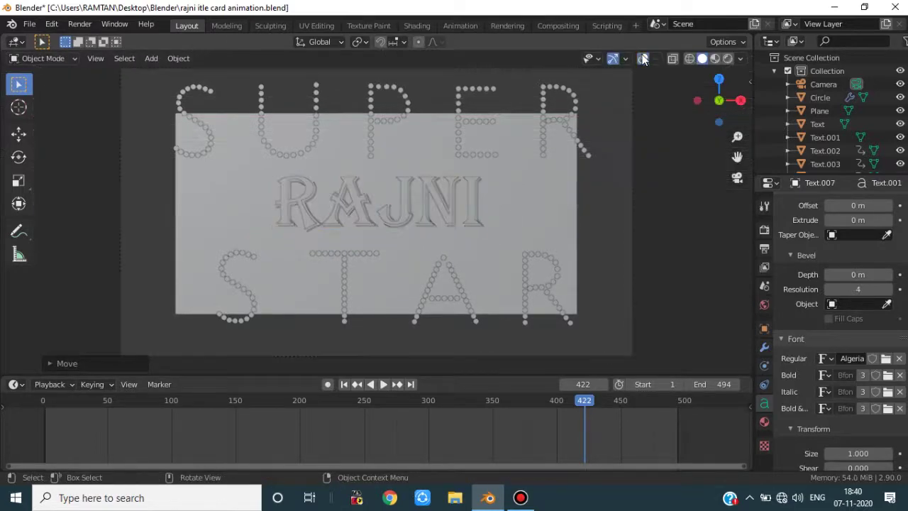
left_click(642, 59)
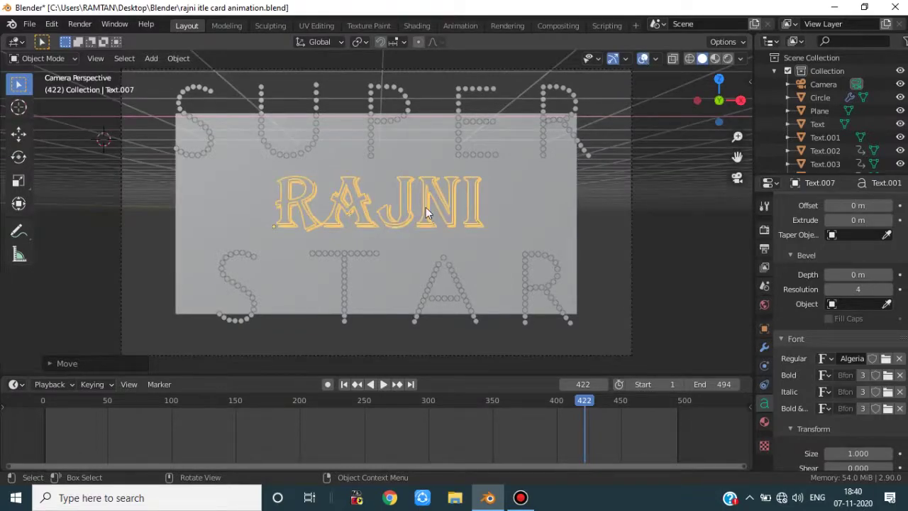
Step: Duplicate the RAJNI text, offset the copy slightly along global Y, and inspect the gap between both texts
middle_click_drag(490, 202, 552, 279)
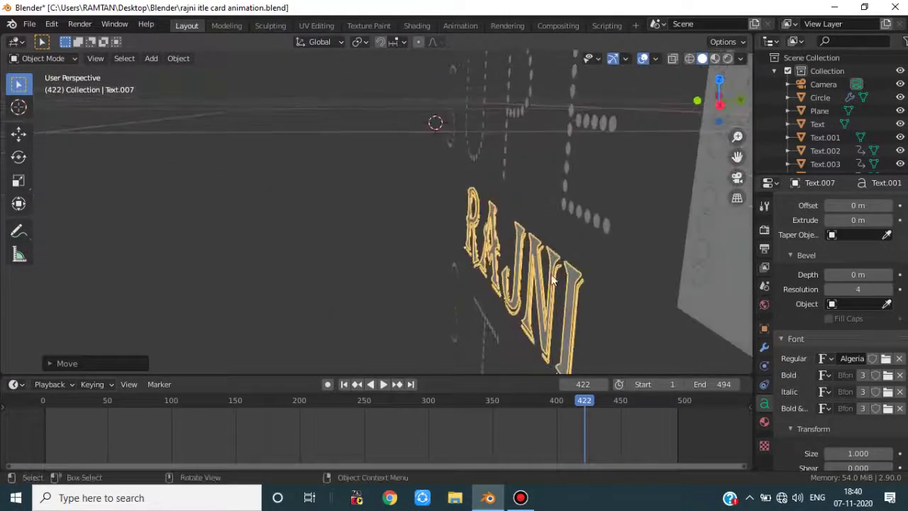
key("shift+d")
key("x")
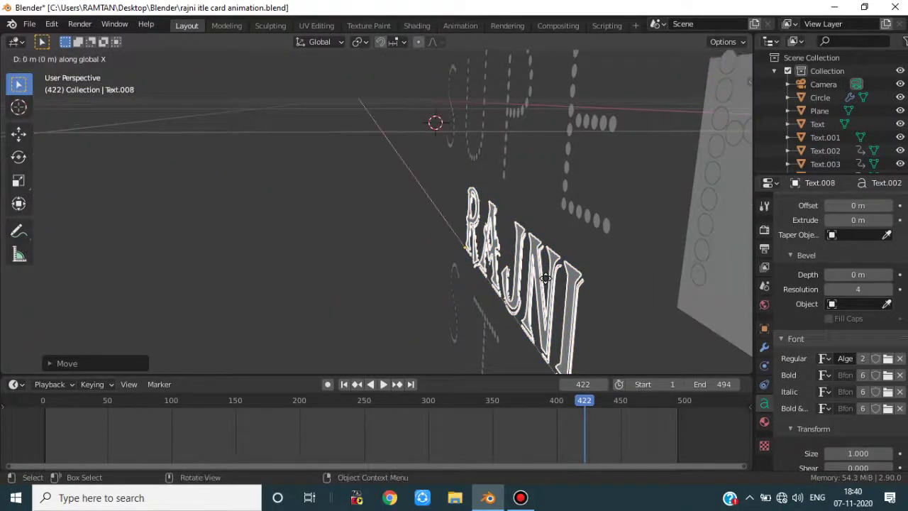
key("y")
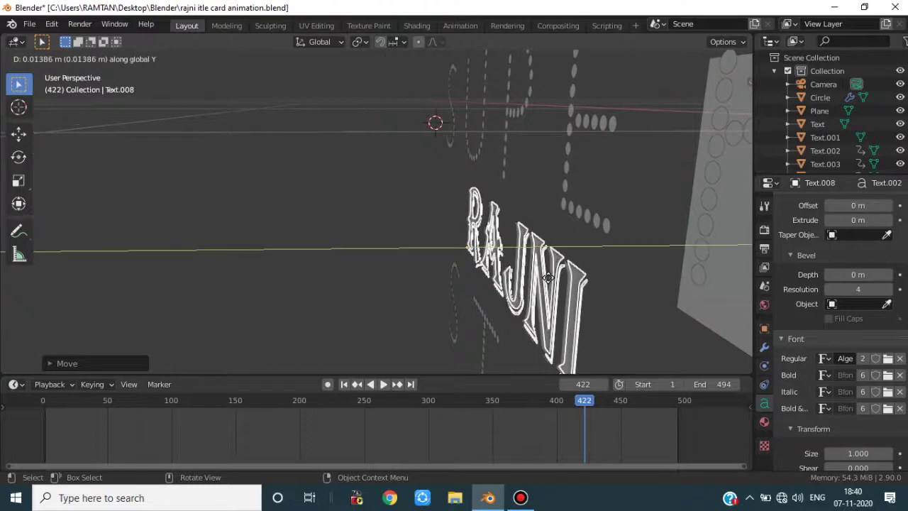
left_click(552, 279)
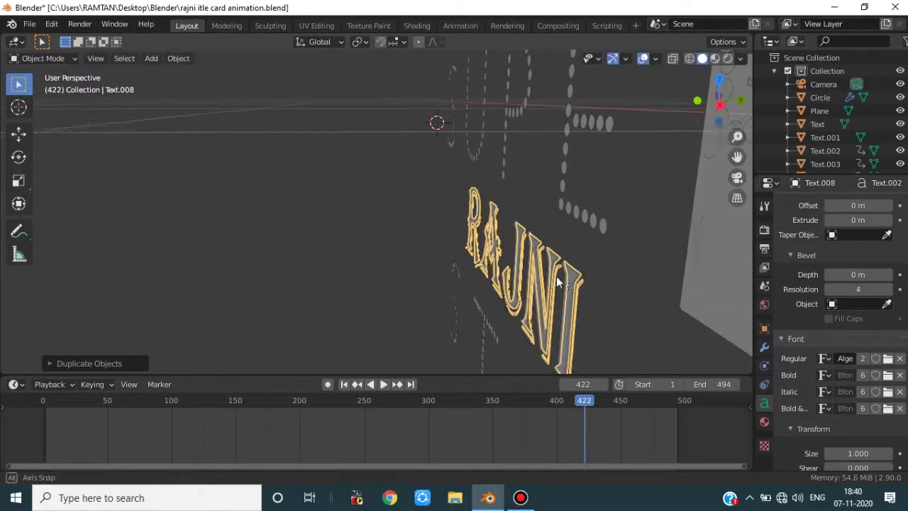
middle_click_drag(557, 281, 522, 265)
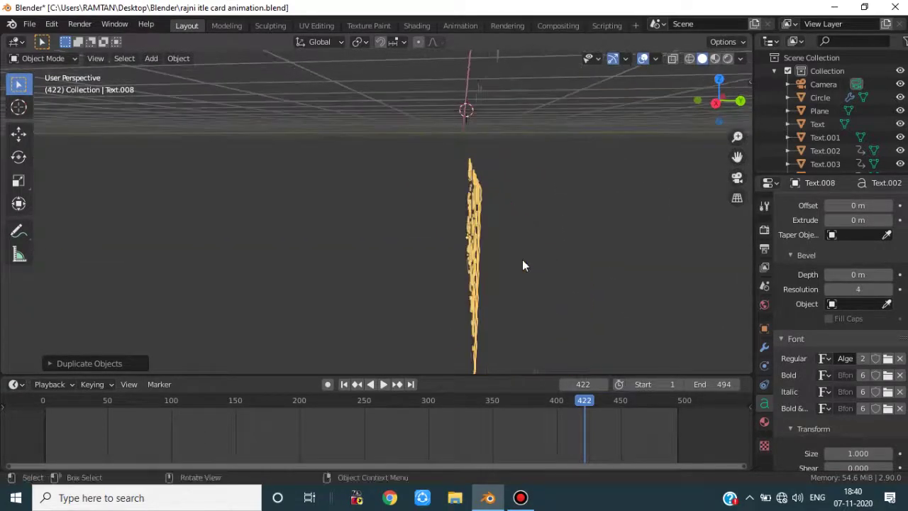
scroll(522, 265, "up", 3)
scroll(604, 227, "down", 1)
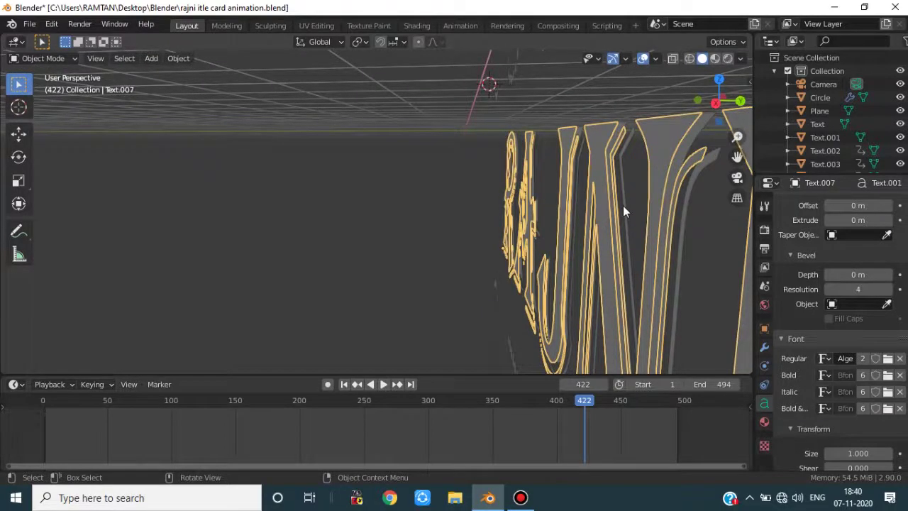
Step: Rename the duplicated RAJNI text as 2 and the original RAJNI text as 1
scroll(623, 206, "down", 1)
scroll(802, 101, "down", 4)
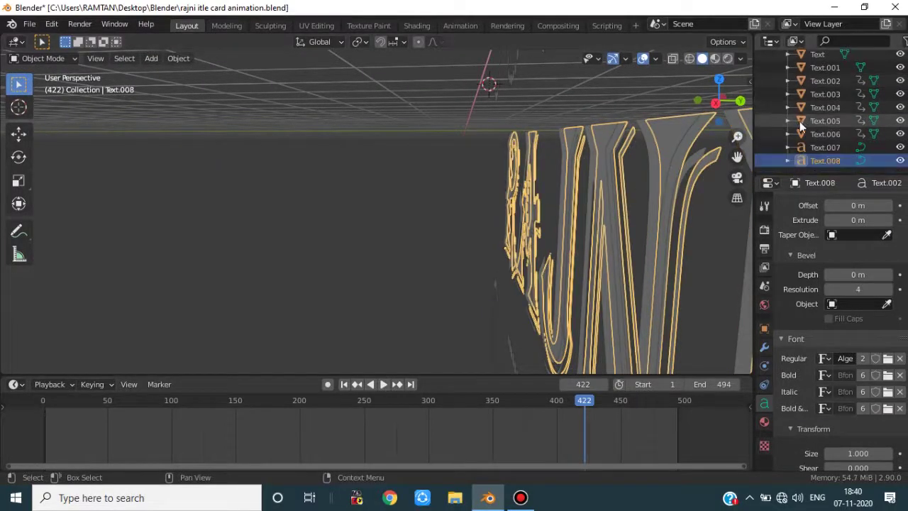
double_click(845, 160)
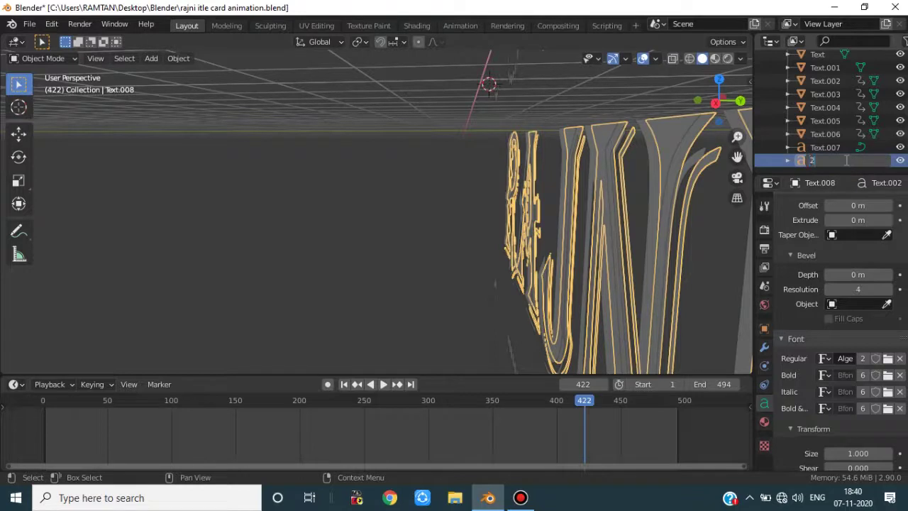
key("Delete")
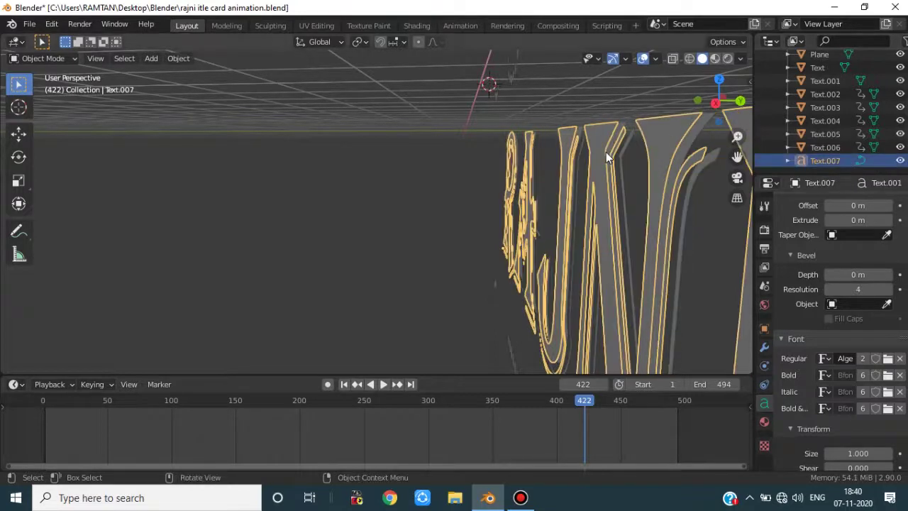
double_click(847, 156)
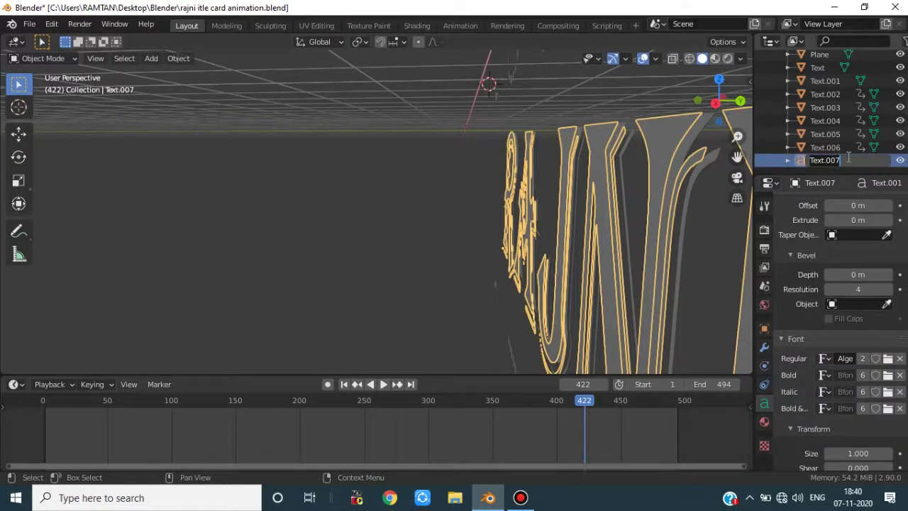
key("ctrl+a")
type("2")
key("Return")
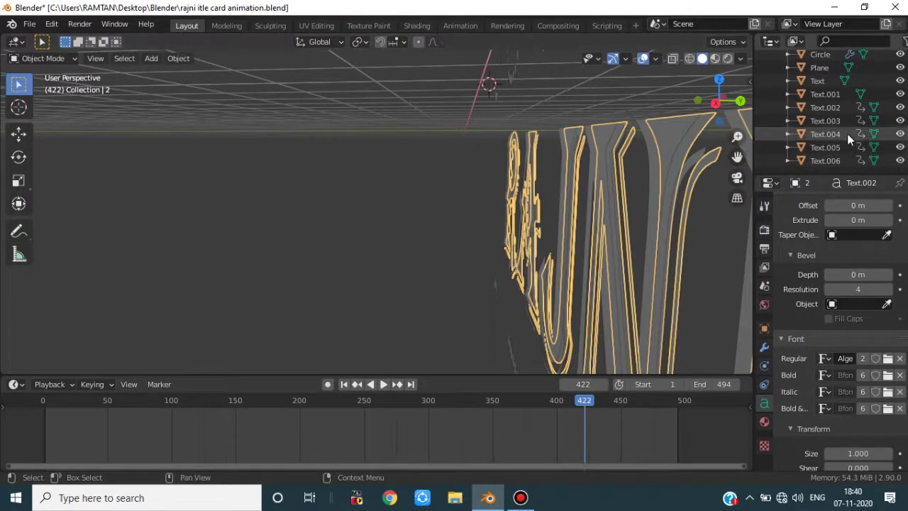
scroll(846, 134, "up", 3)
left_click(815, 84)
left_click(817, 97)
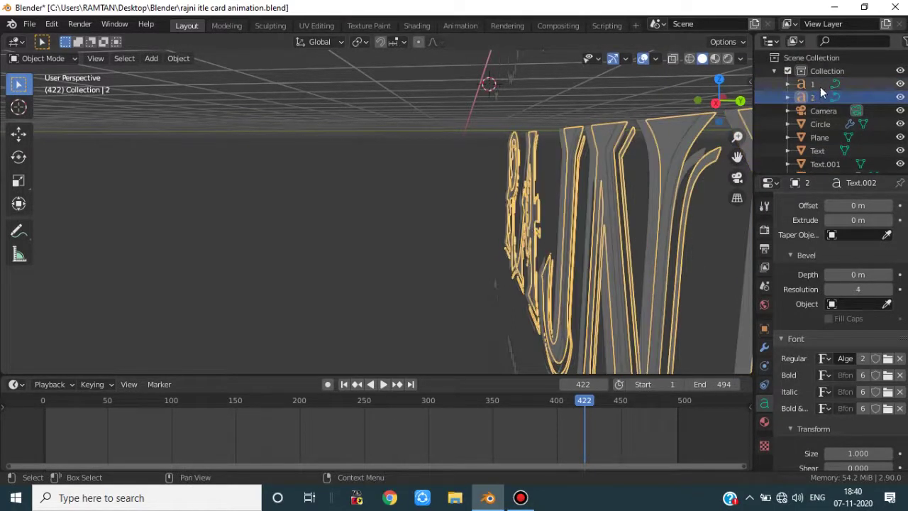
Step: Convert RAJNI text objects 1 and 2 from text to meshes
left_click(814, 83)
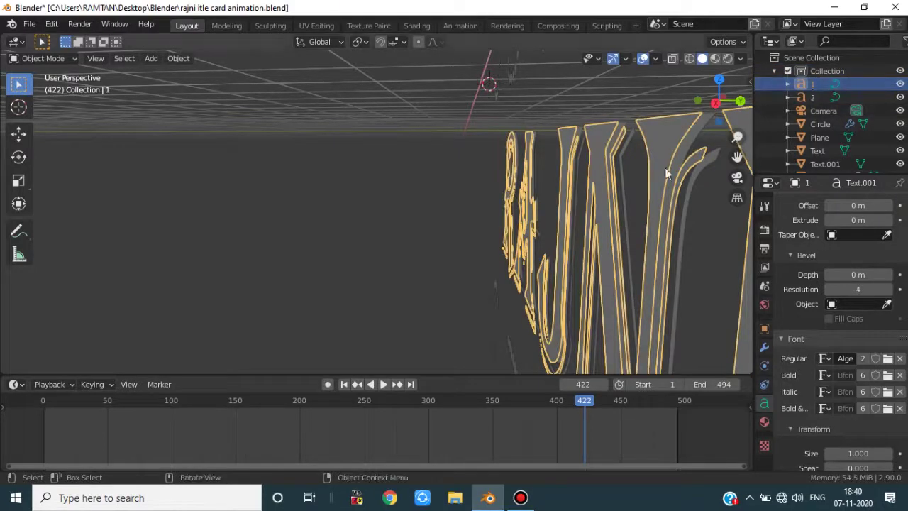
scroll(655, 206, "down", 6)
left_click(178, 58)
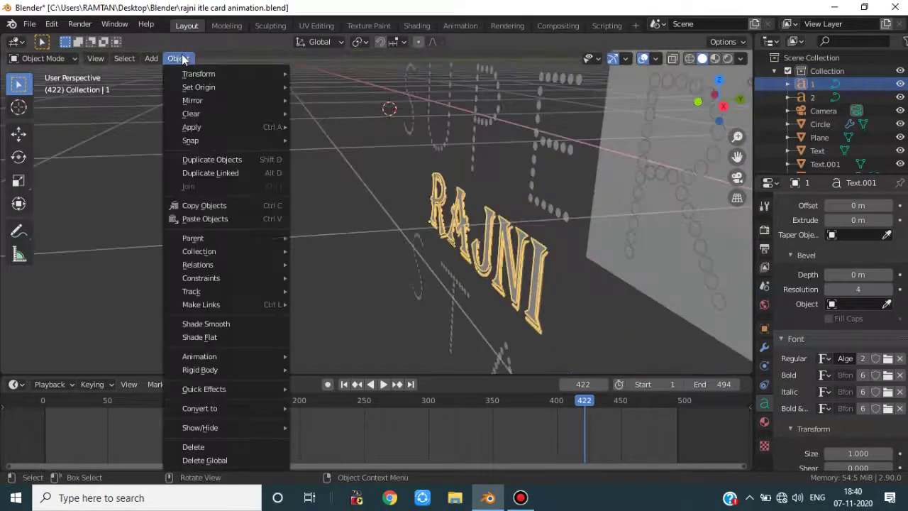
mouse_move(217, 410)
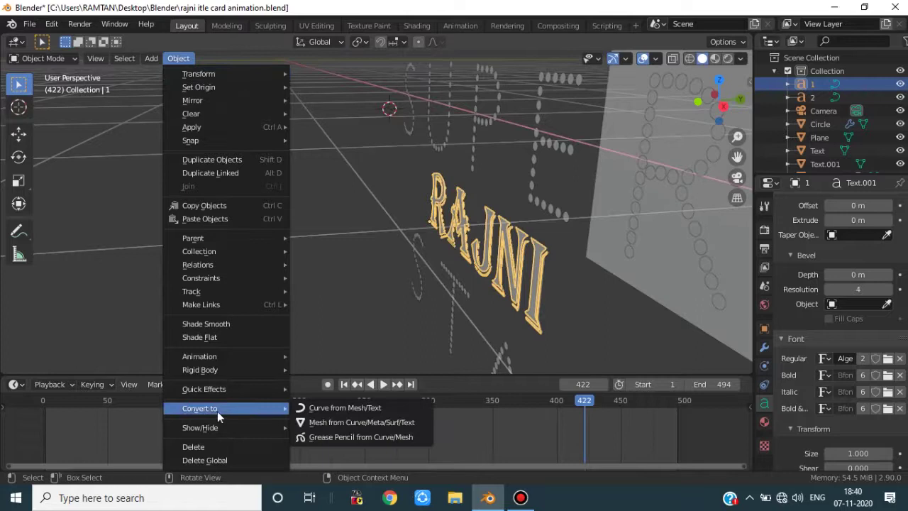
left_click(317, 421)
left_click(542, 248)
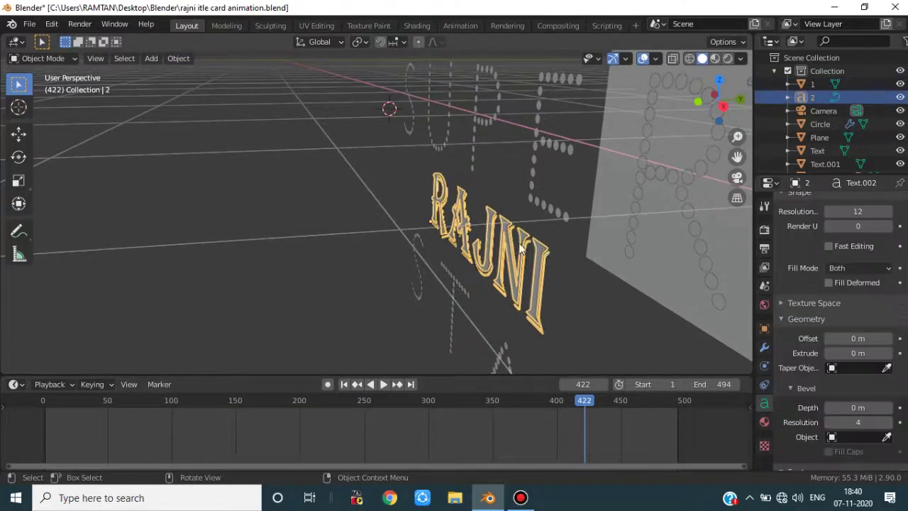
left_click(178, 58)
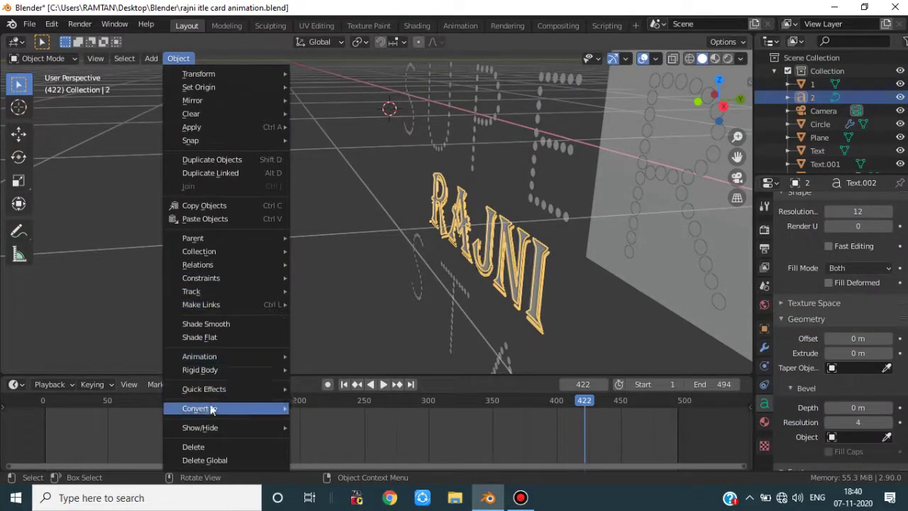
mouse_move(213, 409)
left_click(365, 422)
middle_click_drag(394, 326, 419, 303)
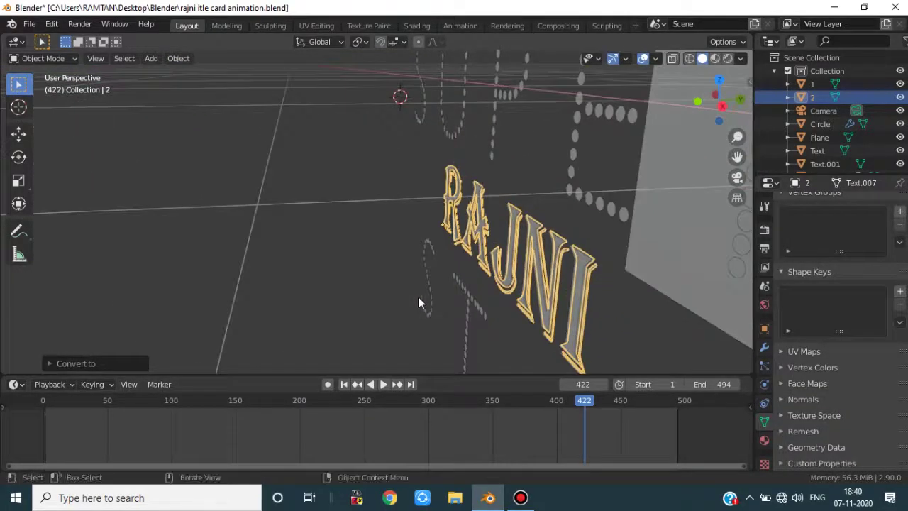
Step: Move both RAJNI meshes along global Y until they sit behind the camera, out of its view
left_click(602, 314, "shift")
middle_click_drag(602, 312, 594, 295)
key("KP_0")
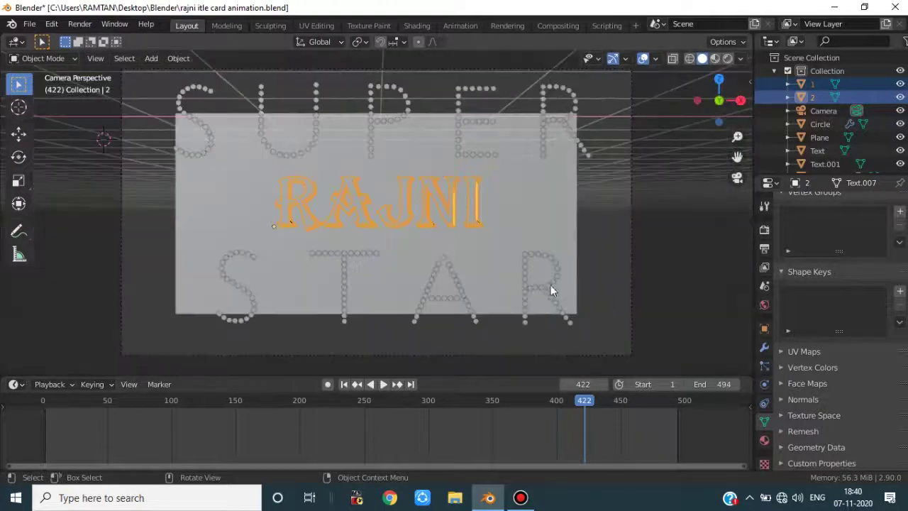
key("g")
key("y")
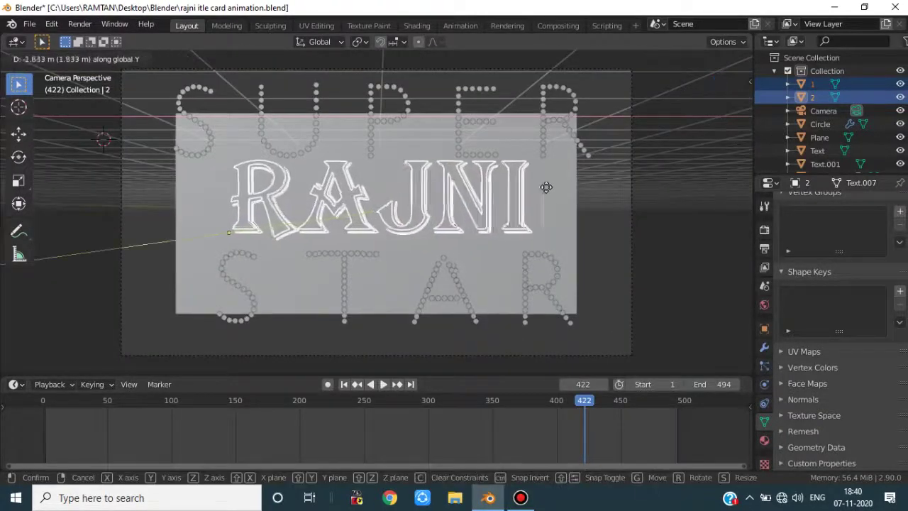
left_click(557, 132)
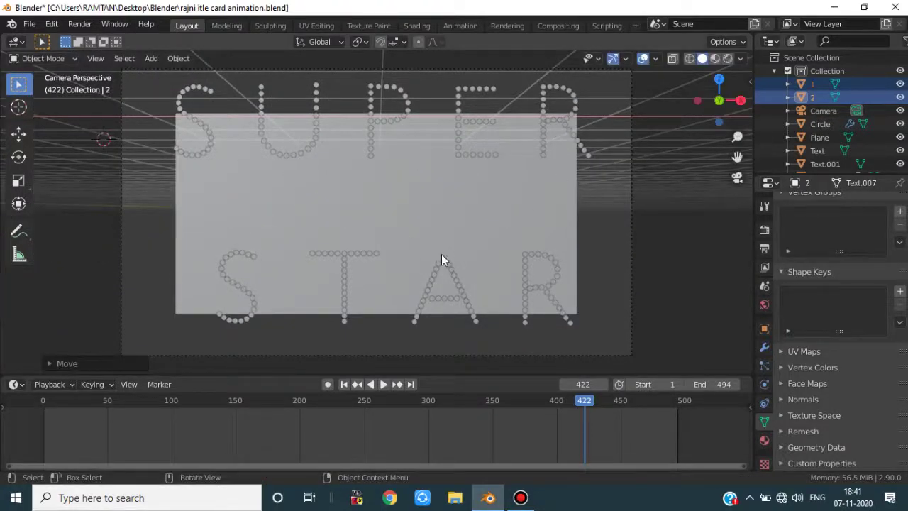
middle_click_drag(443, 253, 524, 275)
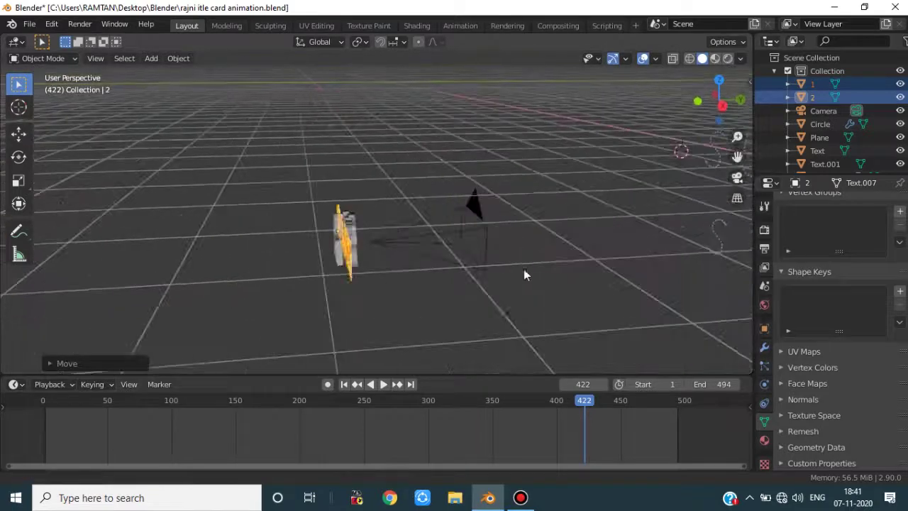
Step: Give RAJNI mesh 1 a new material with a yellow Emission surface
key("KP_Decimal")
left_click(477, 277)
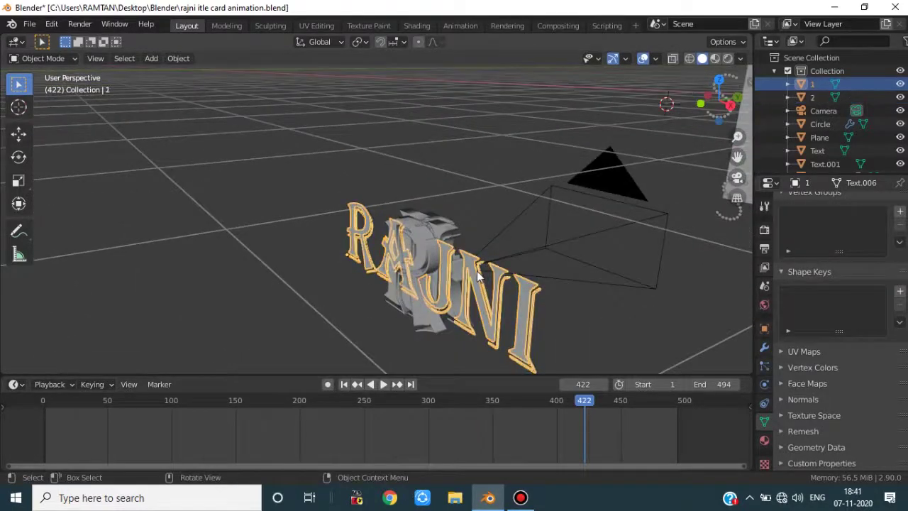
left_click(763, 441)
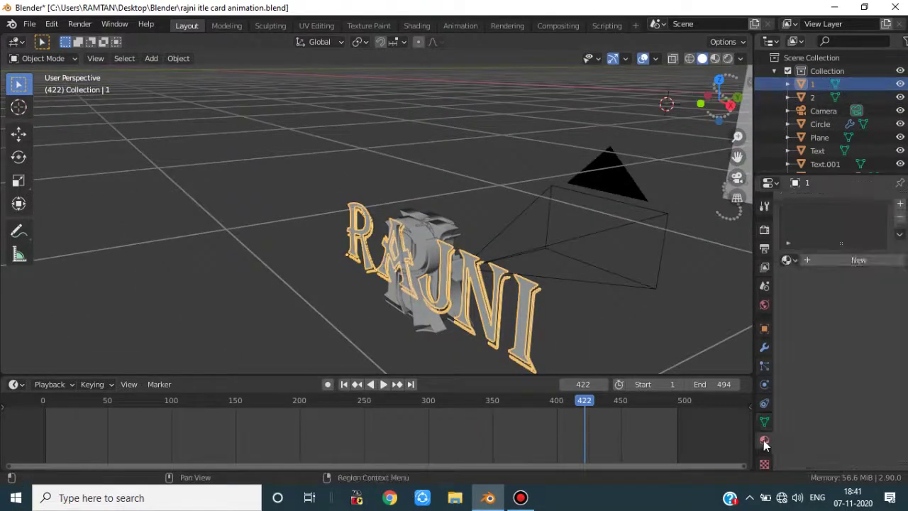
left_click(843, 261)
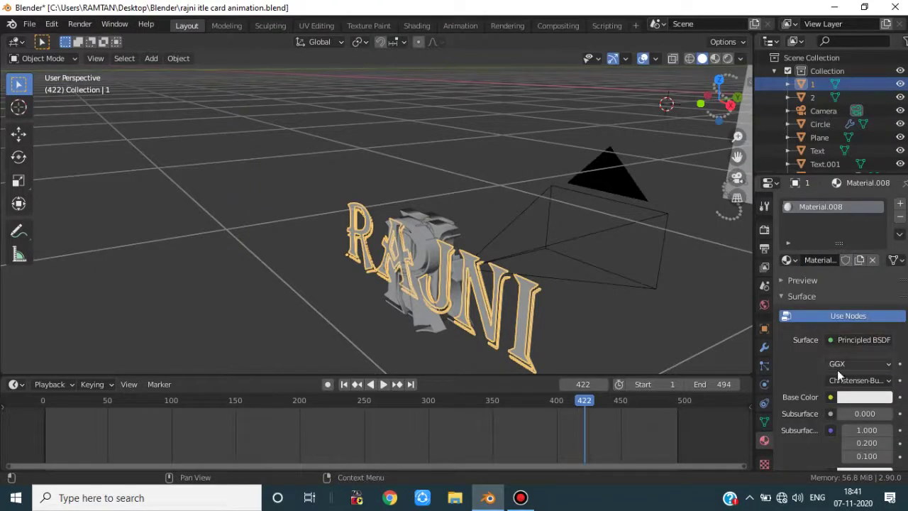
left_click(871, 339)
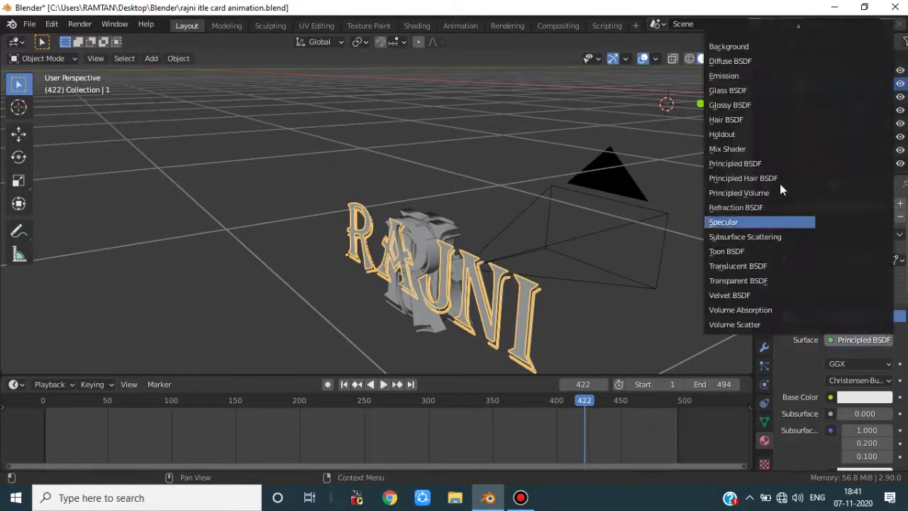
left_click(765, 77)
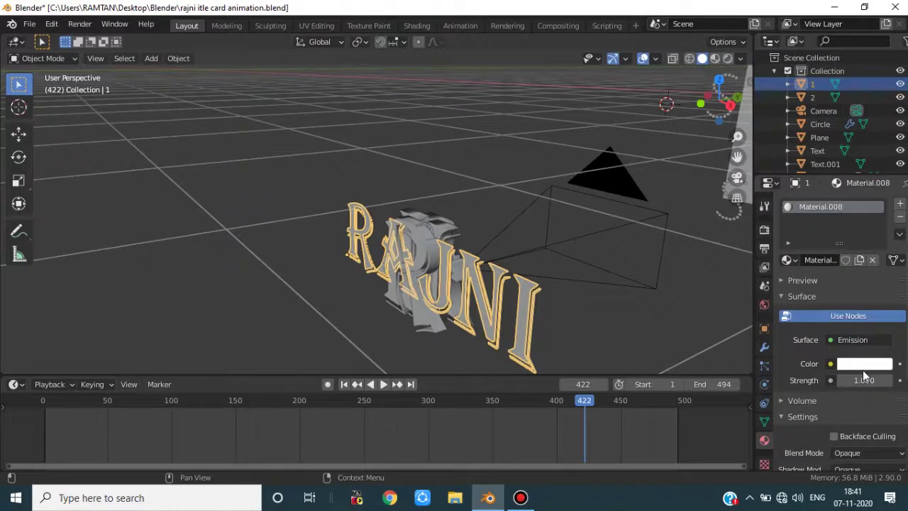
left_click(862, 363)
left_click_drag(810, 261, 782, 249)
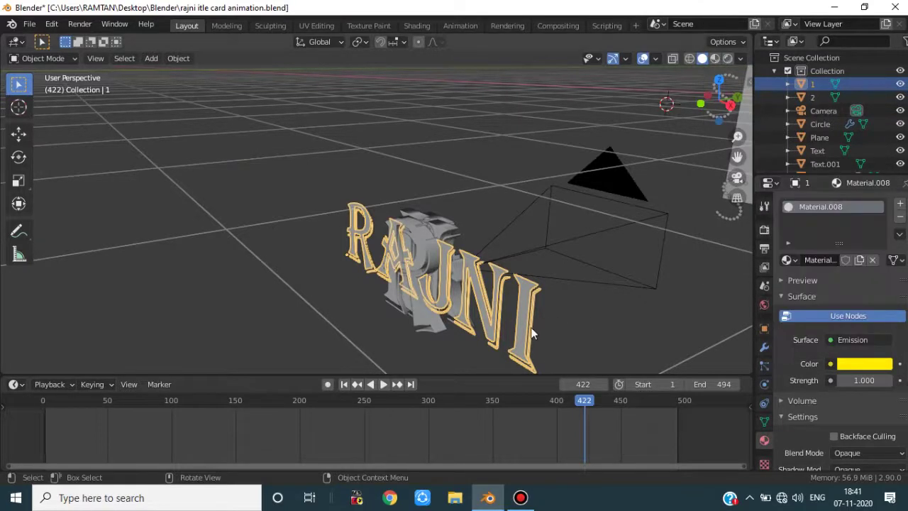
Step: Give RAJNI mesh 2 a new material with a red Emission surface
left_click(813, 98)
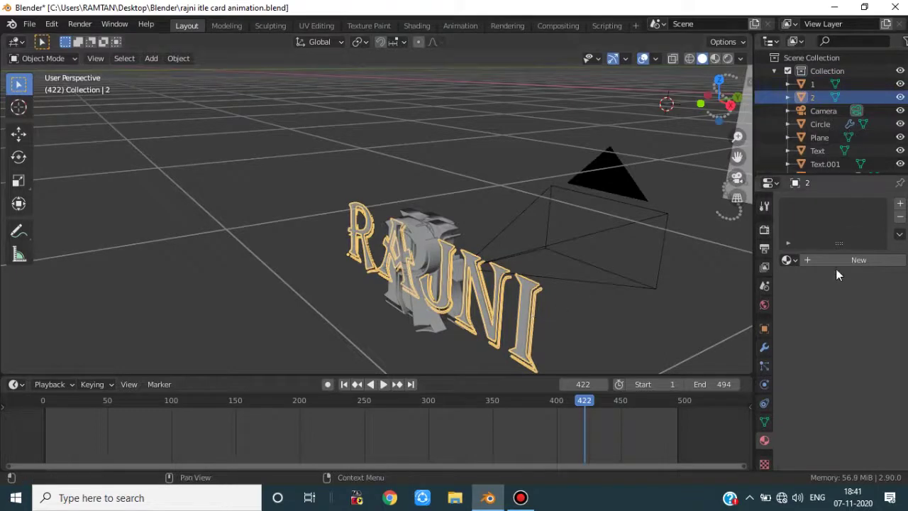
left_click(861, 340)
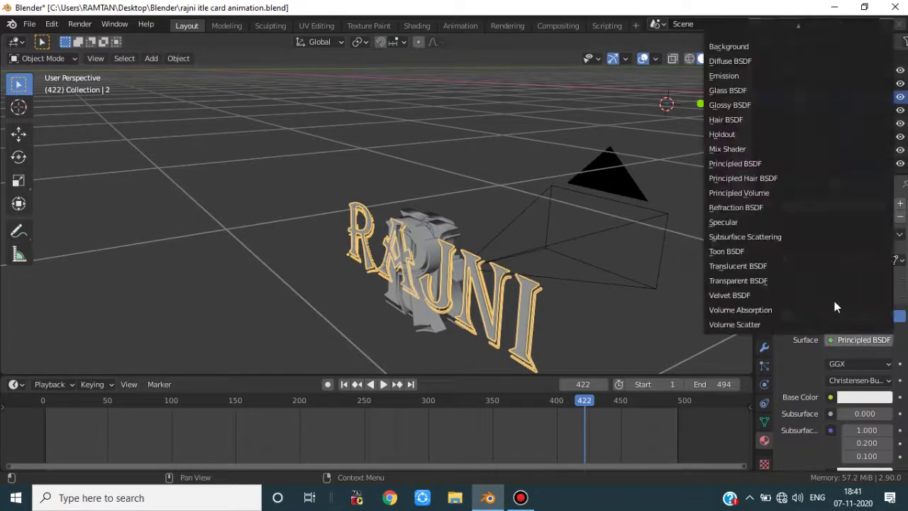
left_click(746, 75)
left_click(863, 363)
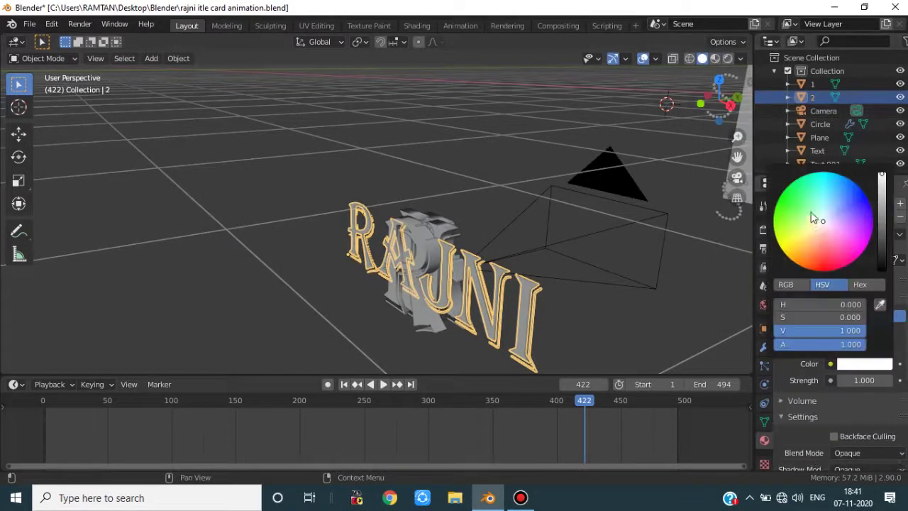
left_click_drag(817, 215, 811, 270)
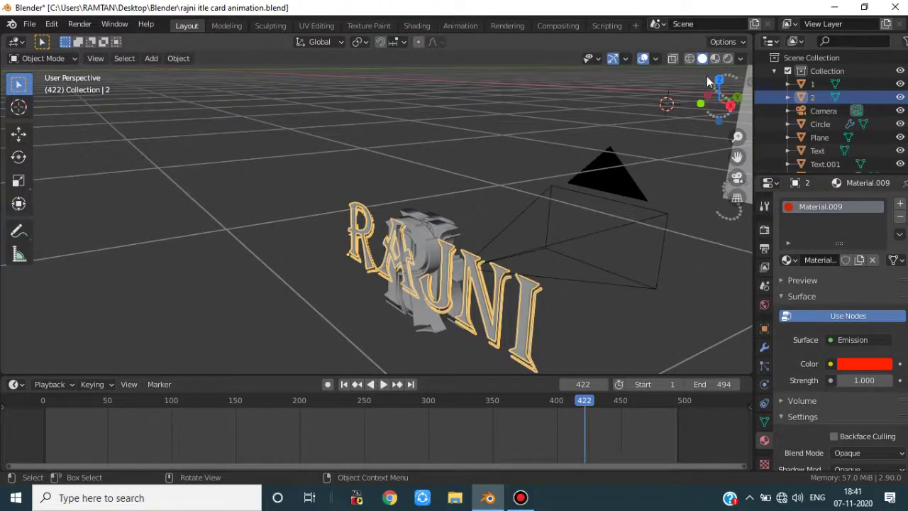
Step: Display the viewport in rendered shading and check the camera view with overlays hidden and shown
left_click(727, 58)
mouse_move(610, 177)
middle_mouse_down()
mouse_move(561, 204)
mouse_move(535, 201)
mouse_move(616, 221)
middle_mouse_up()
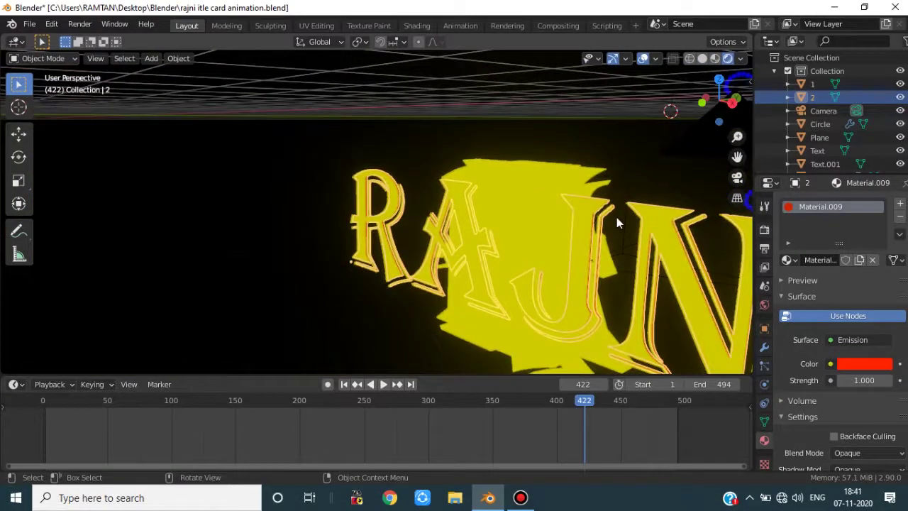
key("KP_0")
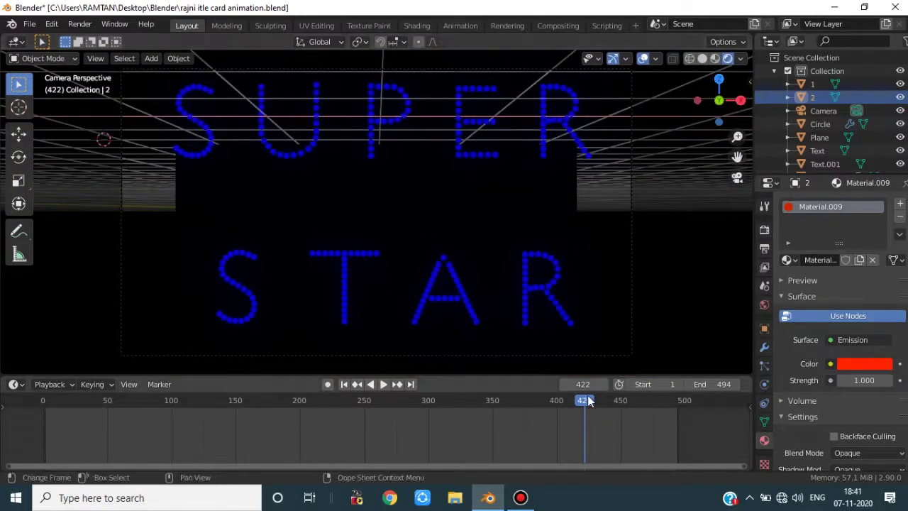
left_click(645, 59)
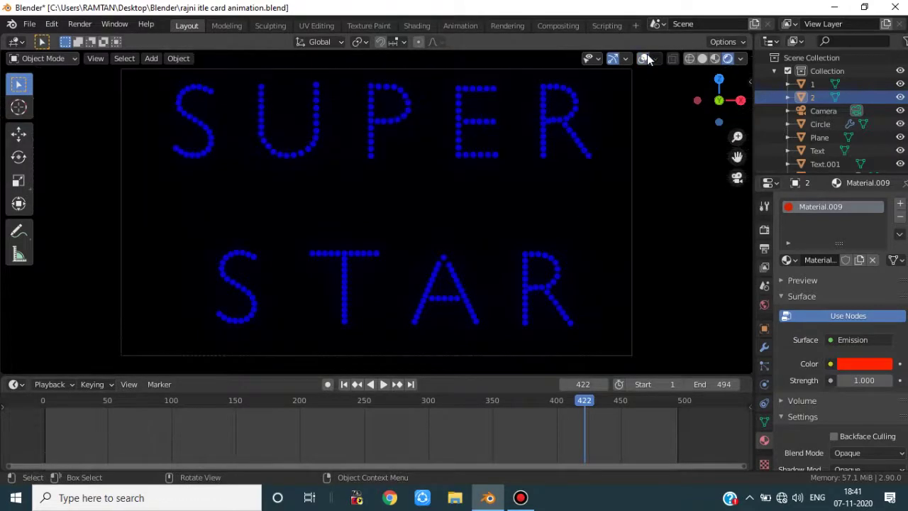
left_click(645, 59)
left_click(643, 59)
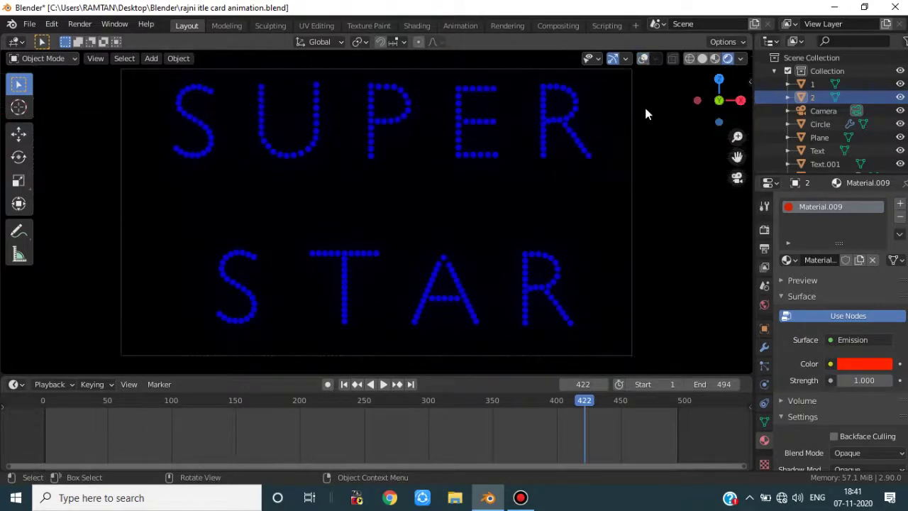
left_click(643, 59)
Step: Select both RAJNI meshes and insert a location keyframe for them at frame 425
middle_click_drag(602, 140, 510, 270)
left_click(465, 298, "shift")
scroll(511, 273, "down", 3)
key("KP_0")
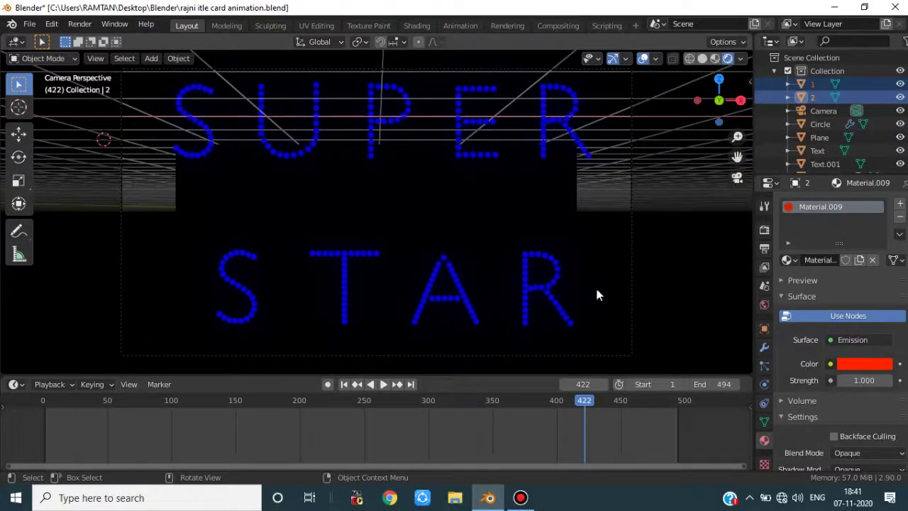
key("KP_0")
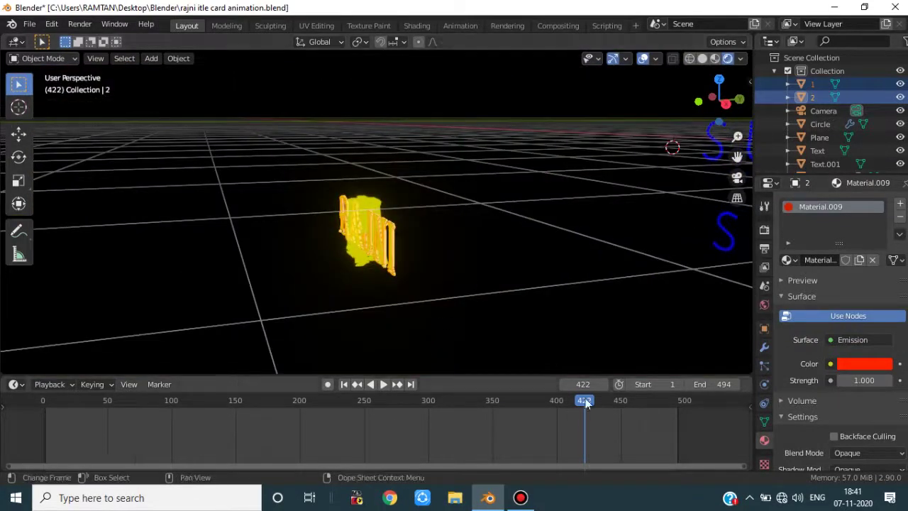
left_click(543, 394)
key("shift+ctrl+space")
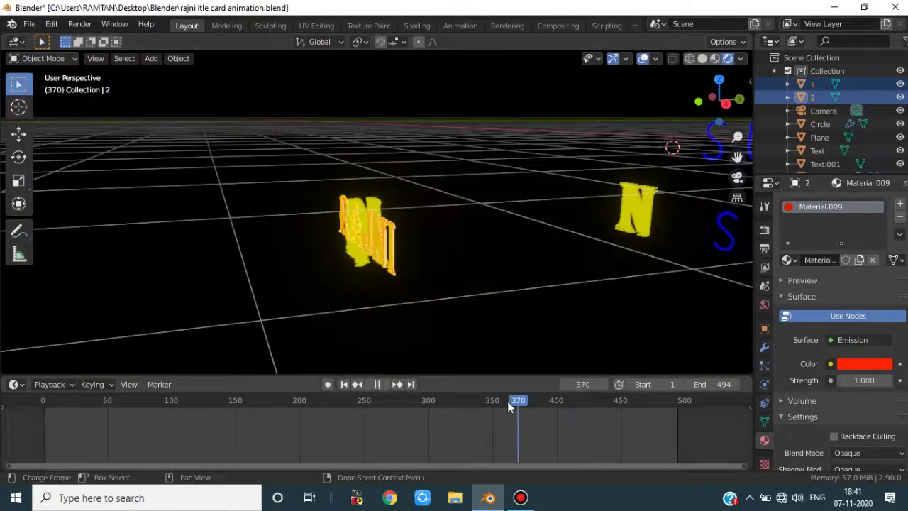
left_click_drag(515, 405, 589, 416)
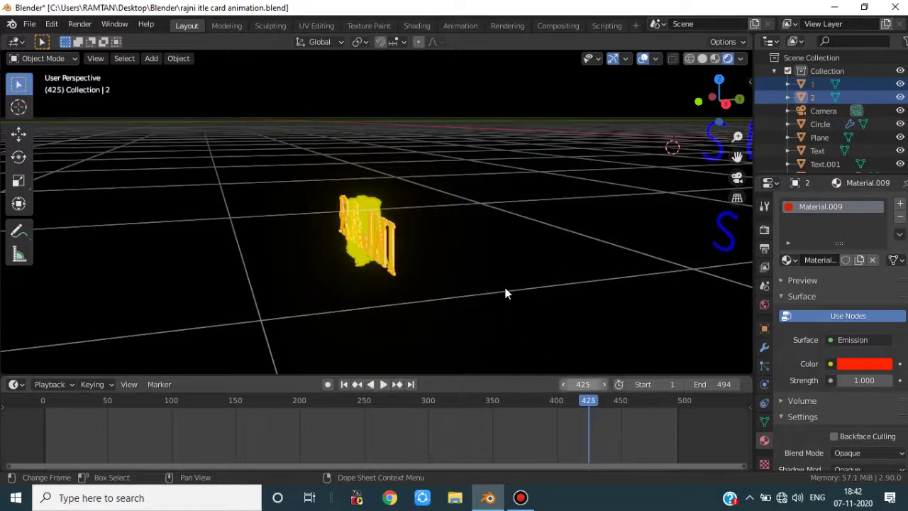
key("i")
left_click(507, 234)
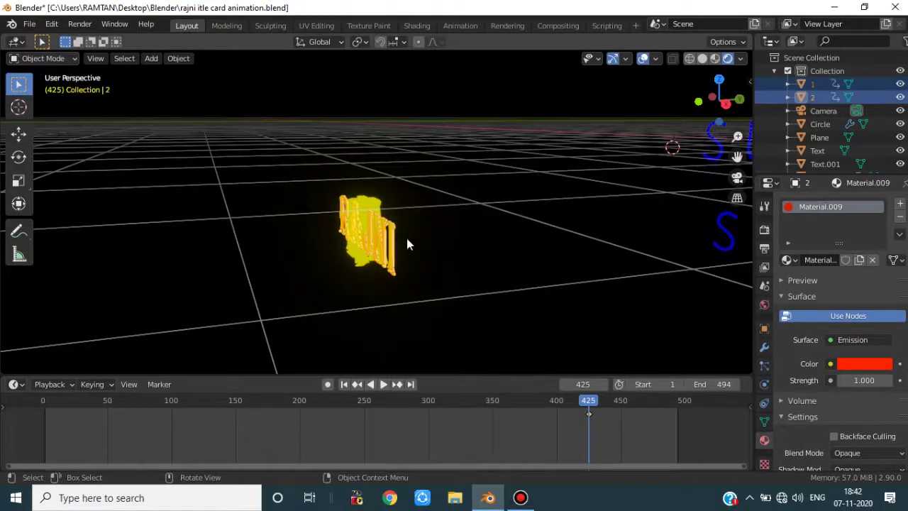
Step: At frame 475, move both RAJNI meshes along global Y to between SUPER and STAR and insert a location keyframe
left_click_drag(588, 401, 653, 406)
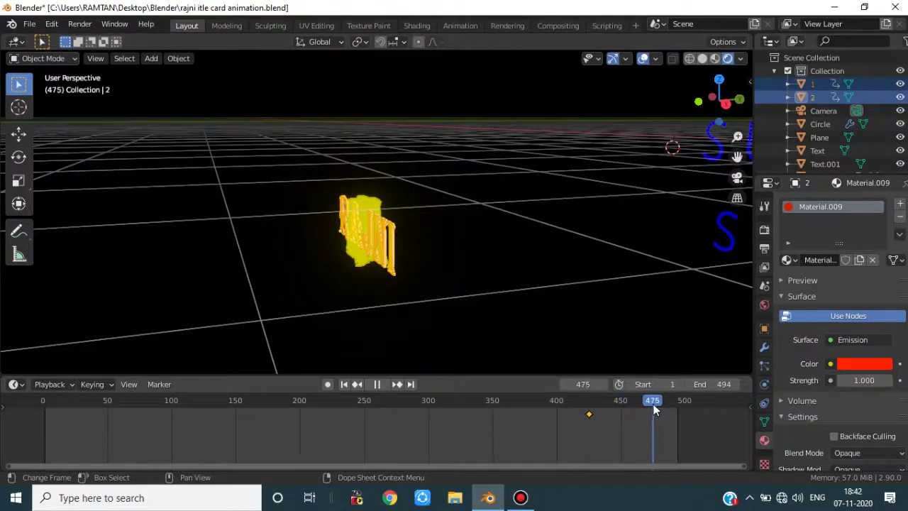
key("KP_0")
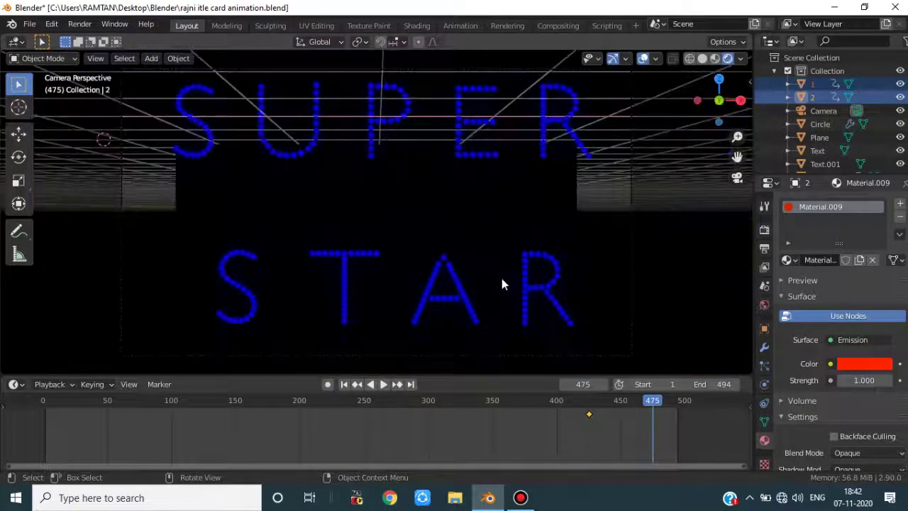
key("g")
key("y")
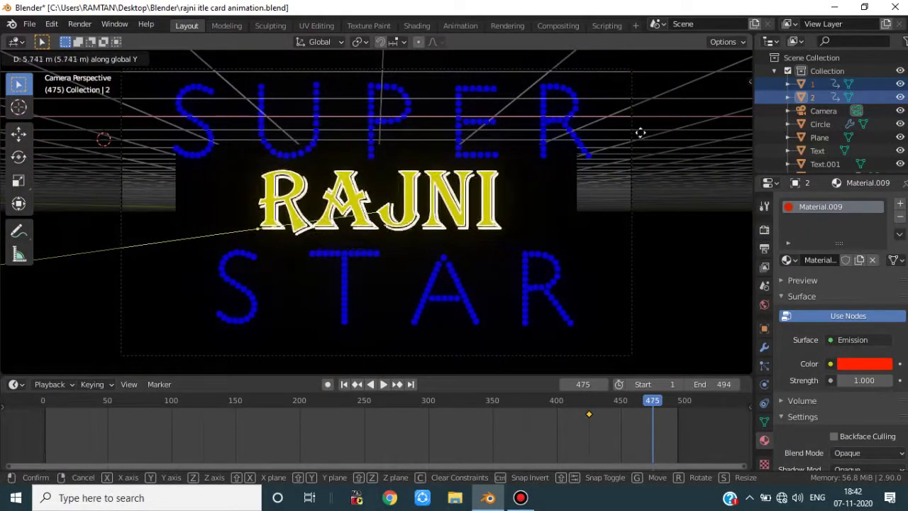
left_click(642, 193)
middle_click_drag(643, 197, 467, 245)
key("g")
key("y")
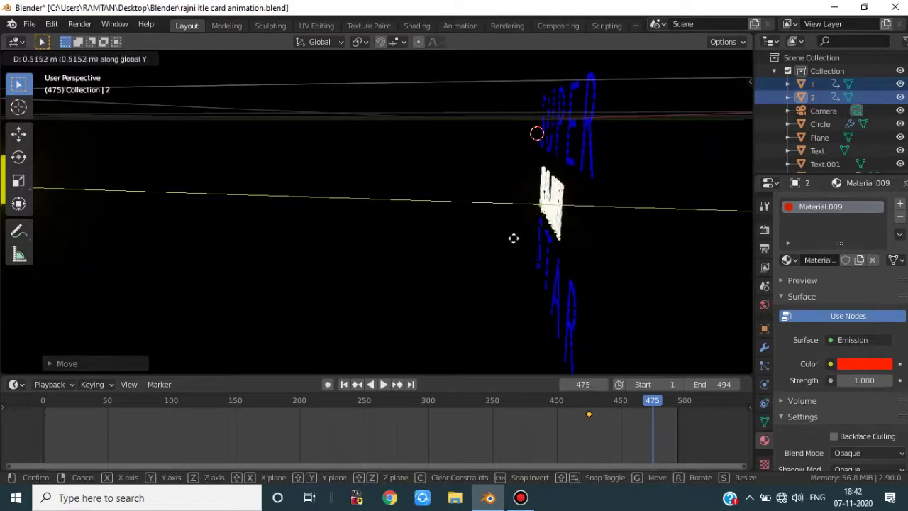
left_click(516, 244)
key("KP_0")
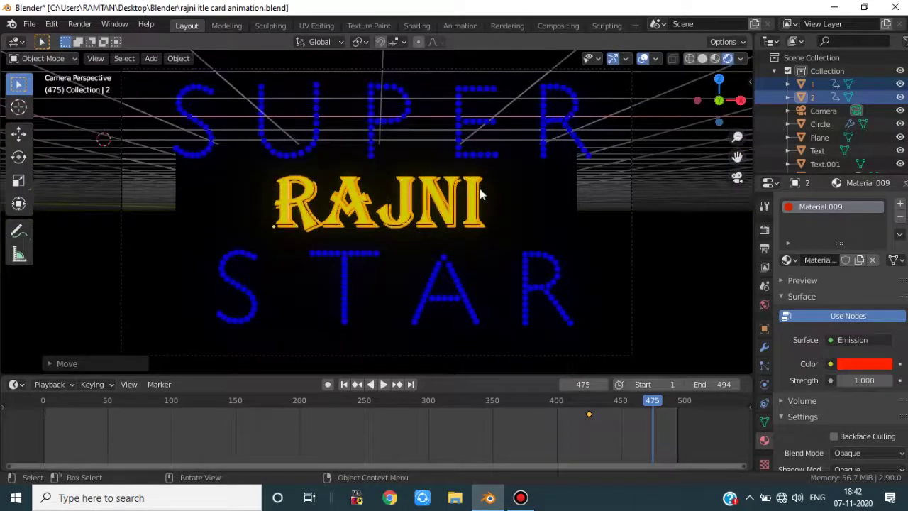
key("i")
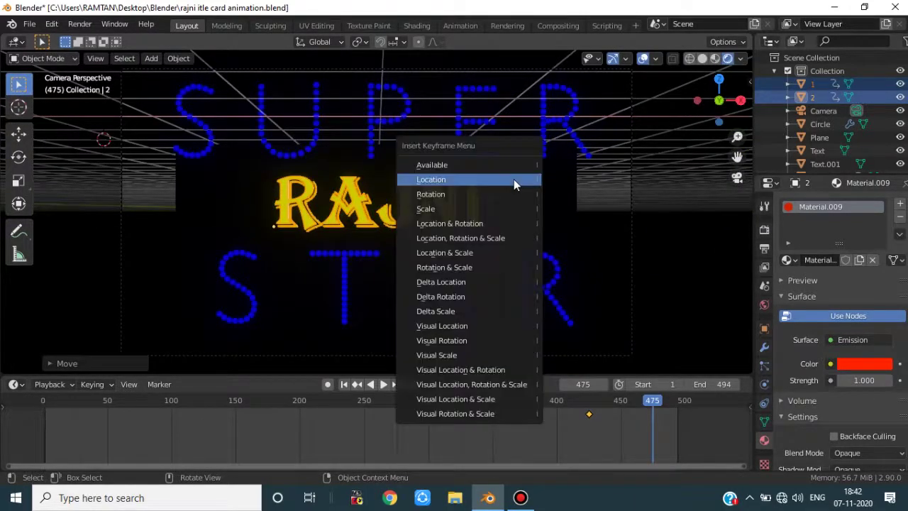
left_click(513, 179)
Step: Hide the viewport overlays and play back the RAJNI entrance through the camera to judge its timing
mouse_move(651, 408)
left_mouse_down()
mouse_move(614, 408)
mouse_move(643, 408)
left_mouse_up()
left_click(643, 58)
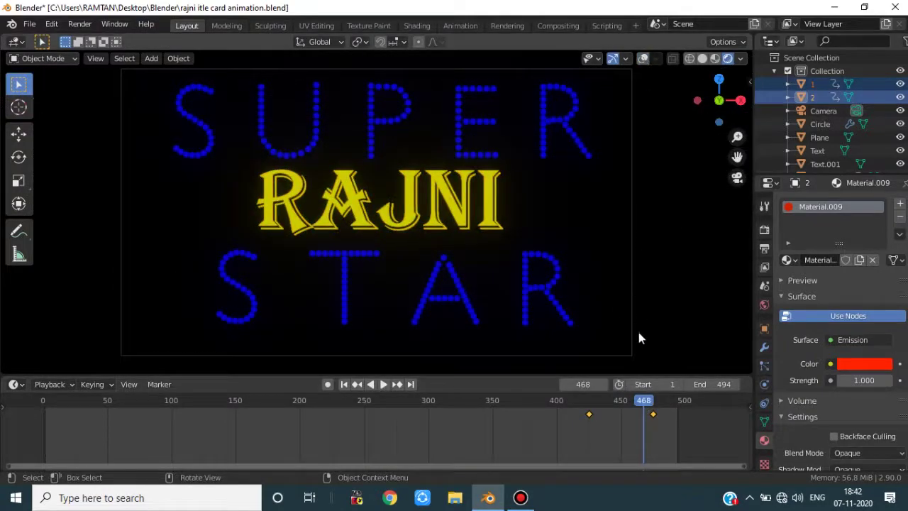
key("space")
left_click_drag(604, 405, 486, 410)
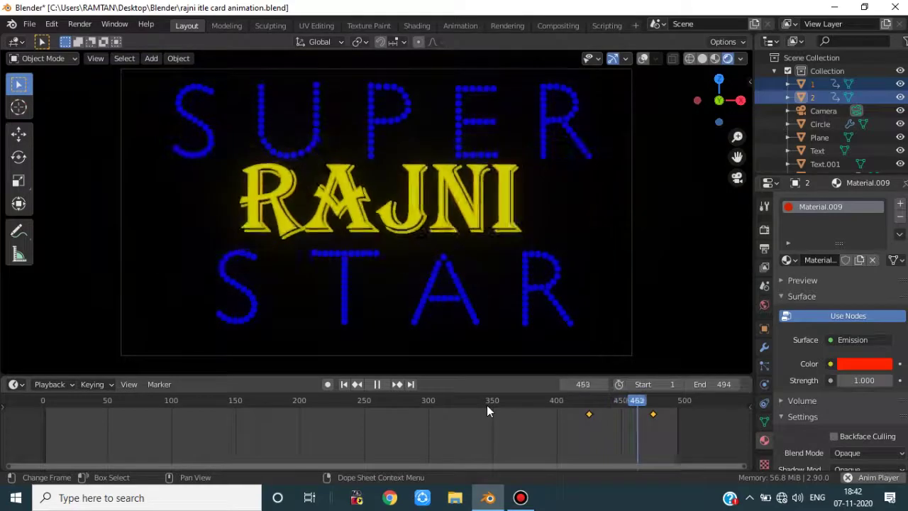
key("space")
left_click_drag(593, 412, 656, 412)
key("space")
key("space")
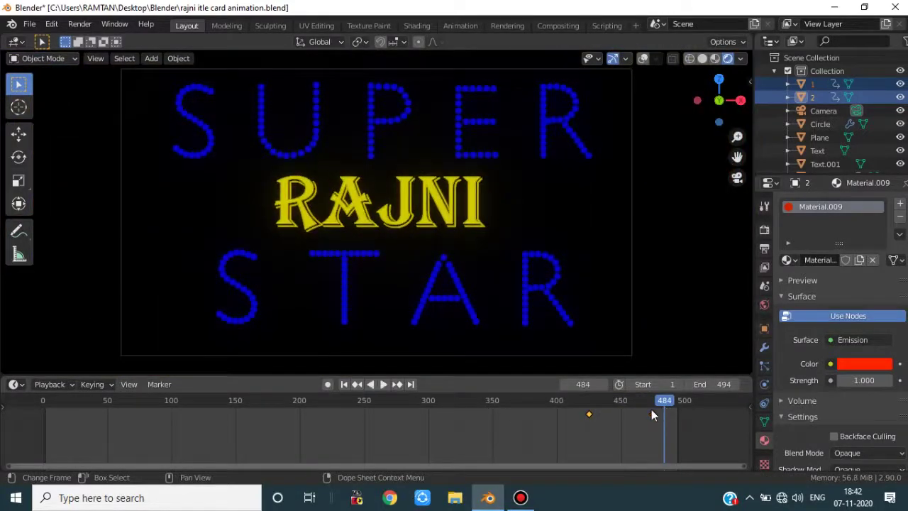
Step: Shift the ending RAJNI location keyframe about 10 frames earlier and replay the entrance
key("g")
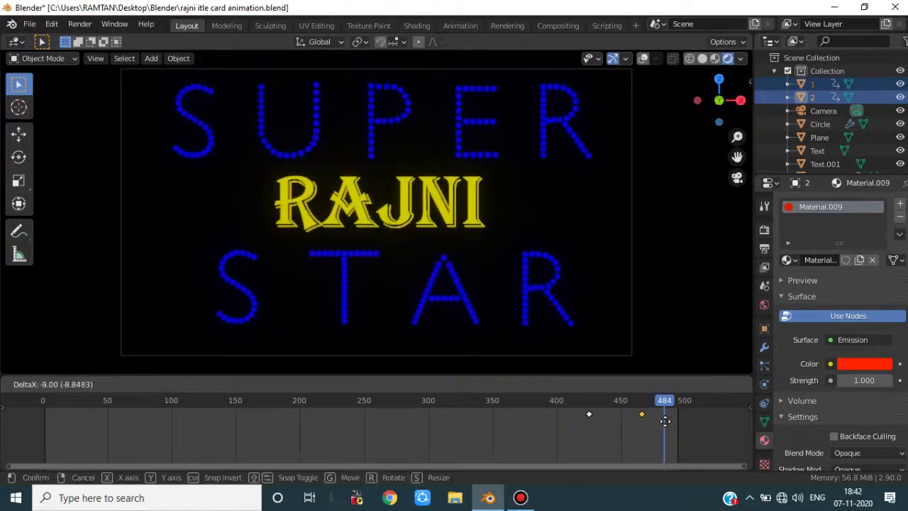
left_click(662, 420)
left_click_drag(626, 400, 661, 404)
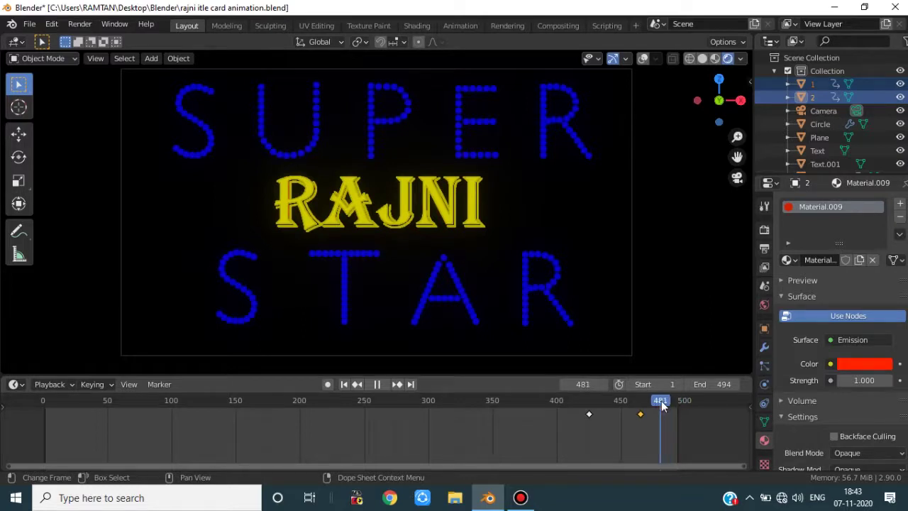
key("space")
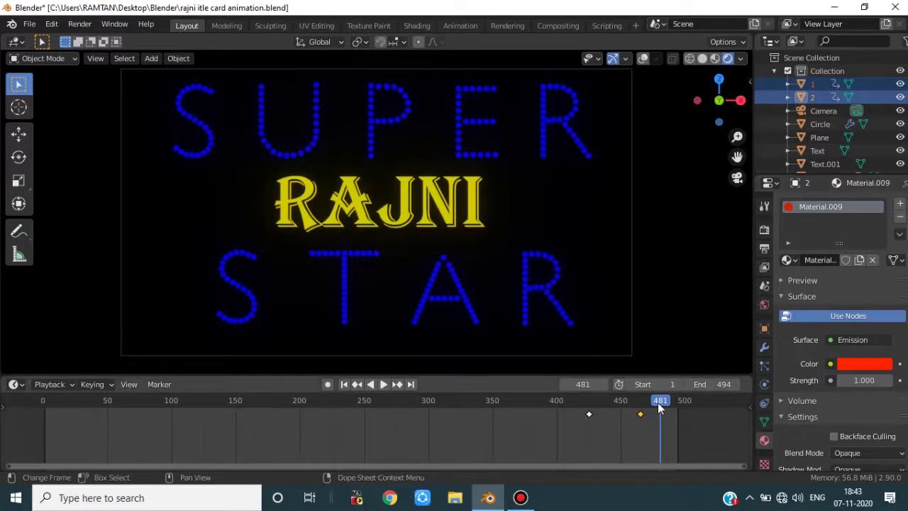
Step: Select the red RAJNI mesh (2) and insert a keyframe for its emission strength of 1.000 at frame 468
left_click_drag(658, 407, 640, 407)
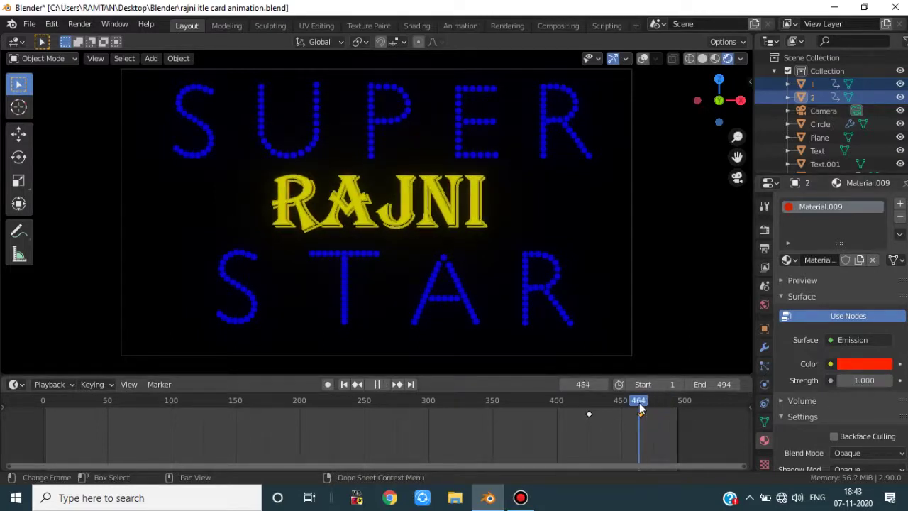
key("space")
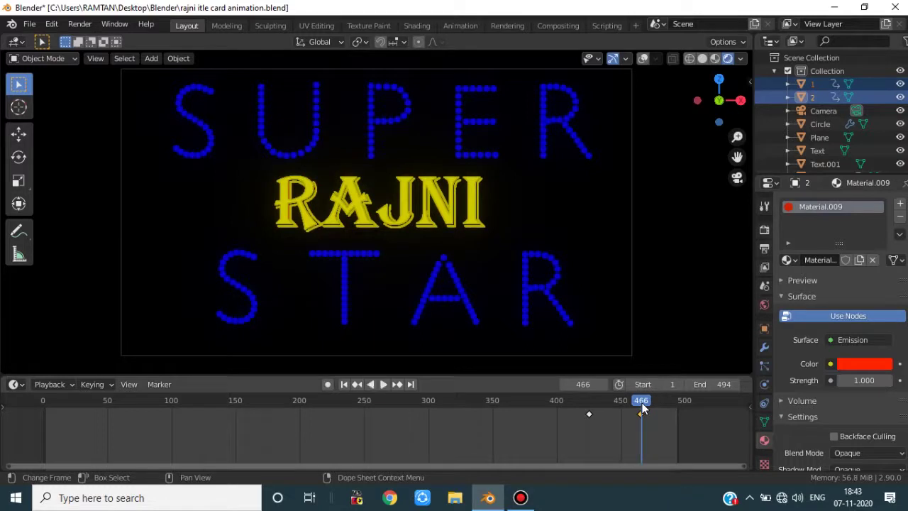
key("space")
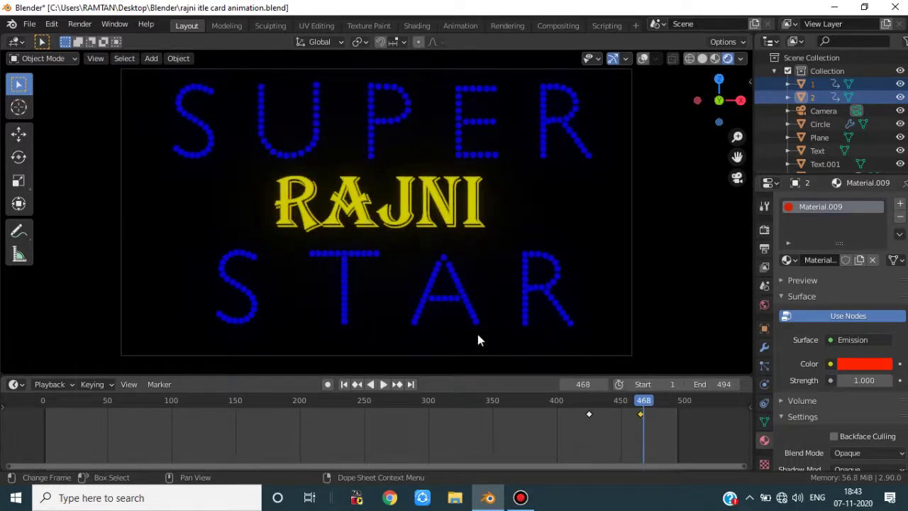
key("space")
middle_click_drag(493, 281, 560, 248)
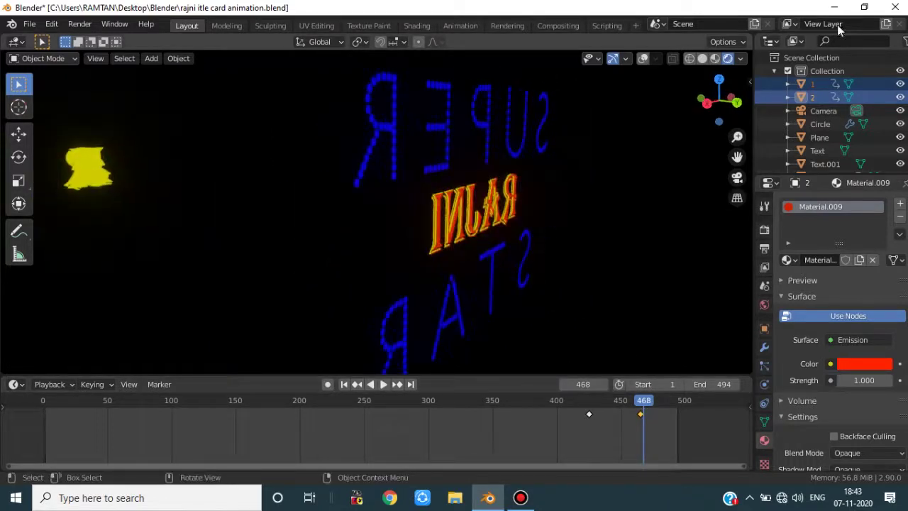
left_click(821, 97)
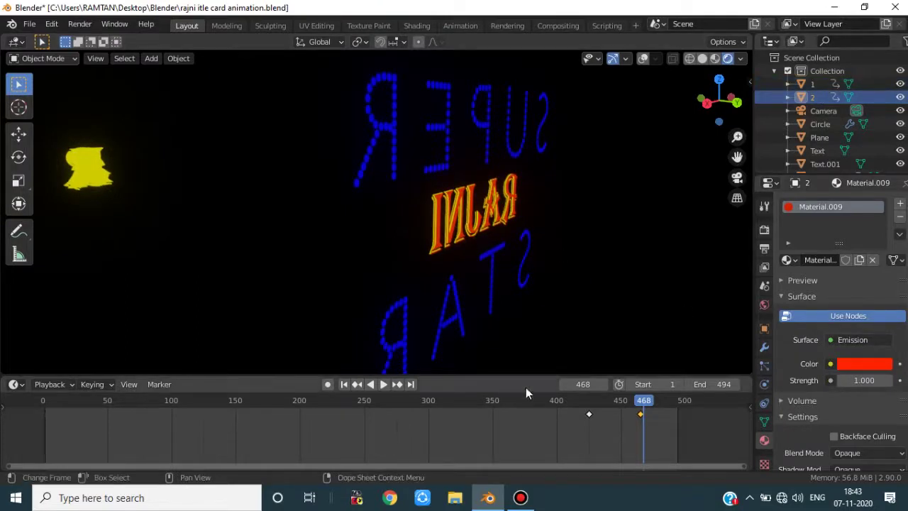
middle_click_drag(586, 283, 655, 292)
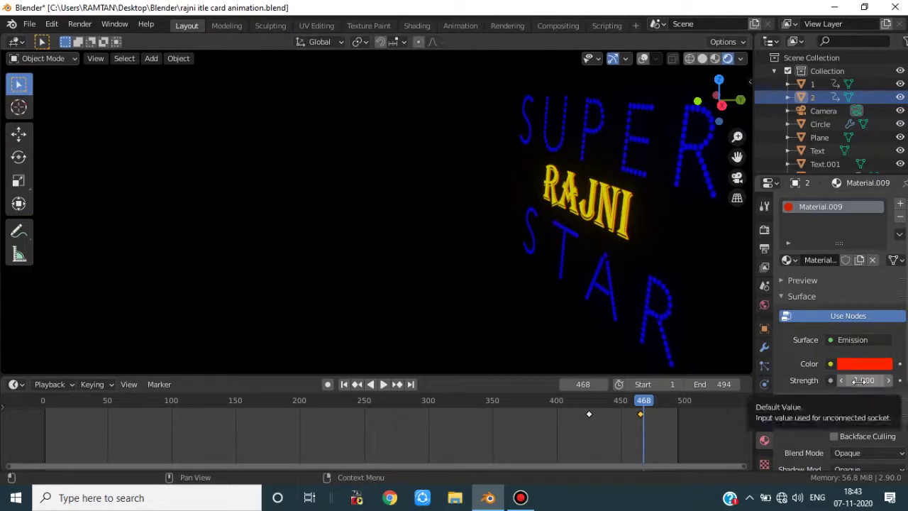
key("i")
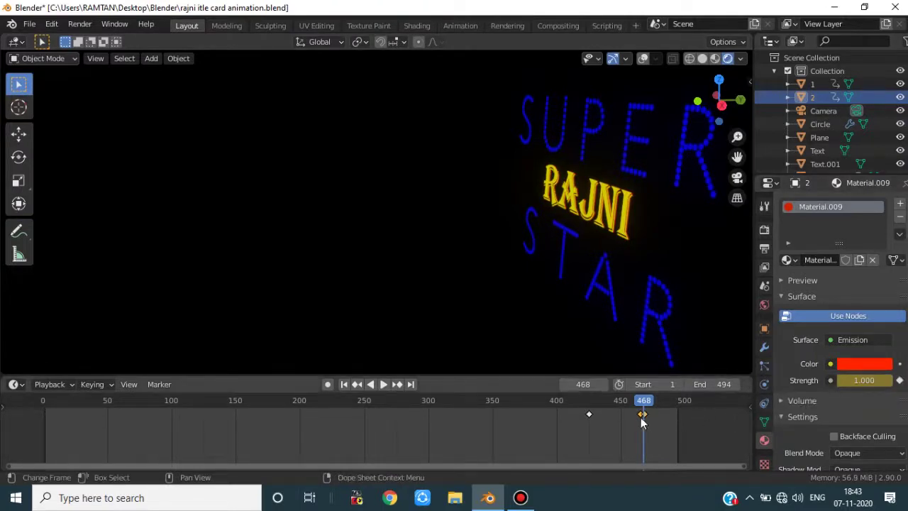
Step: At frame 494 in the camera view, raise the red RAJNI material's emission strength to 2, and on up to about 274.8
key("space")
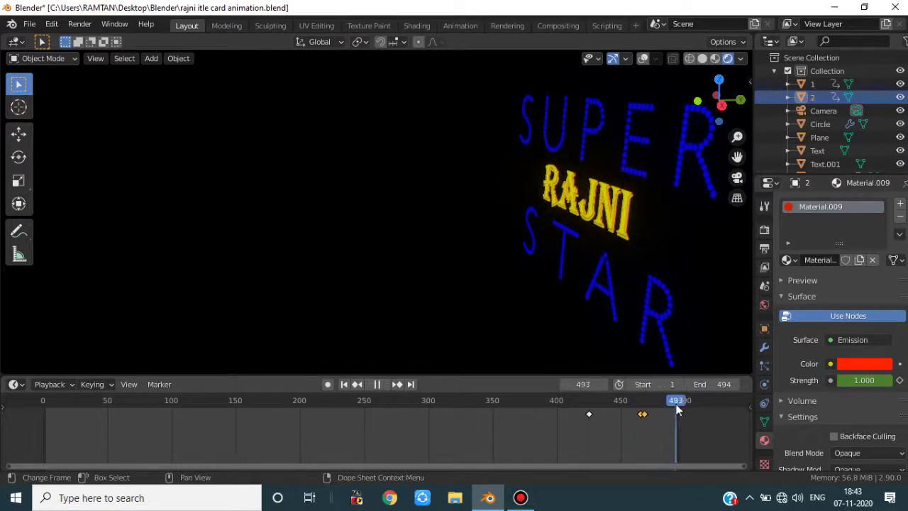
left_click_drag(676, 409, 677, 409)
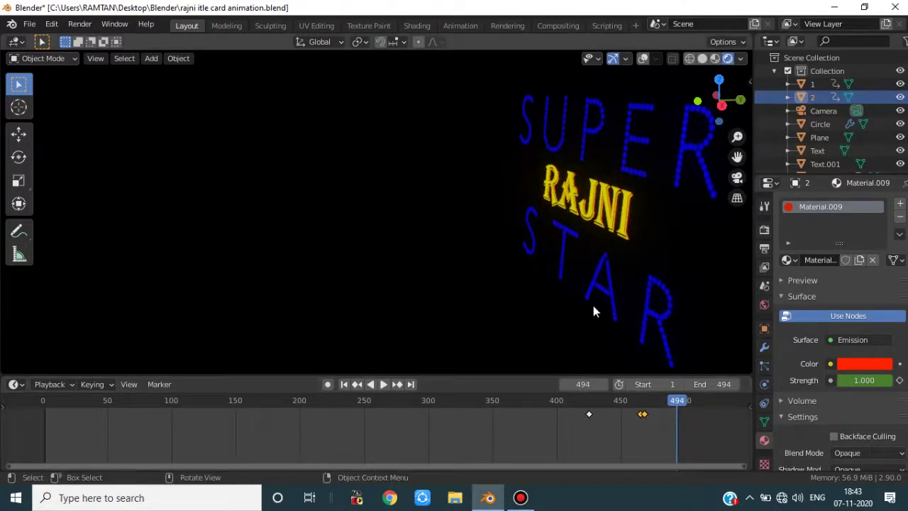
middle_click_drag(592, 305, 614, 285)
scroll(614, 286, "up", 2)
key("KP_0")
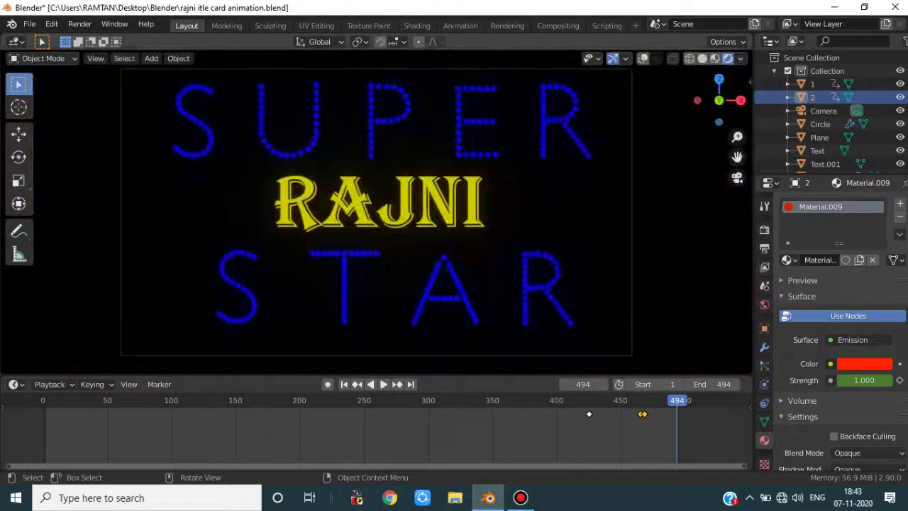
left_click(863, 381)
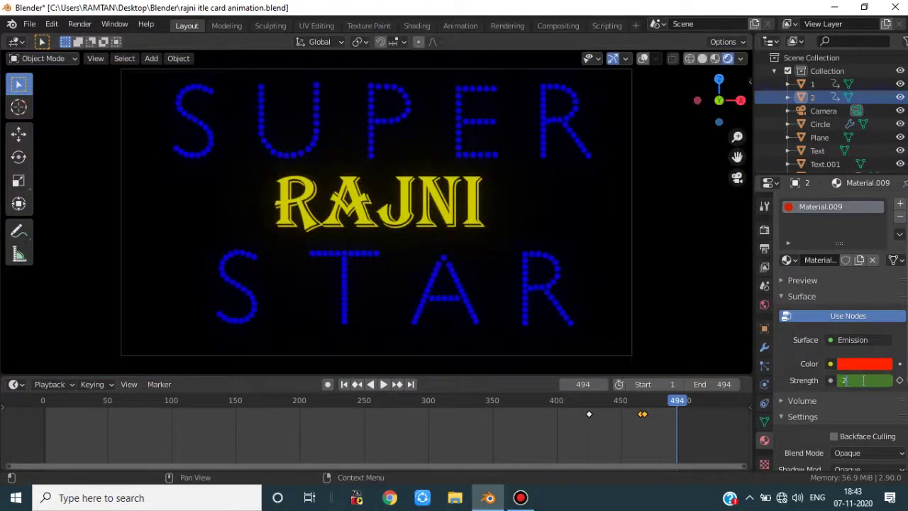
type("2")
key("Return")
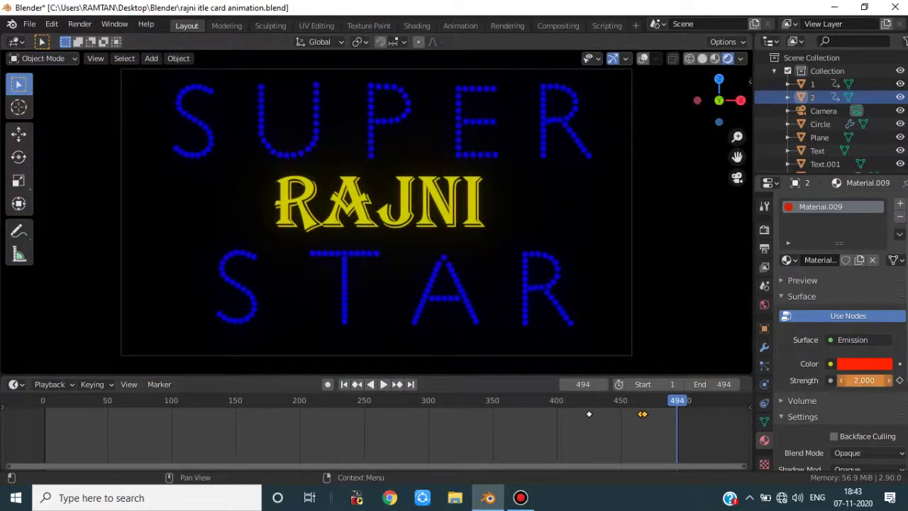
mouse_move(863, 380)
left_mouse_down()
mouse_move(886, 380)
mouse_move(869, 380)
left_mouse_up()
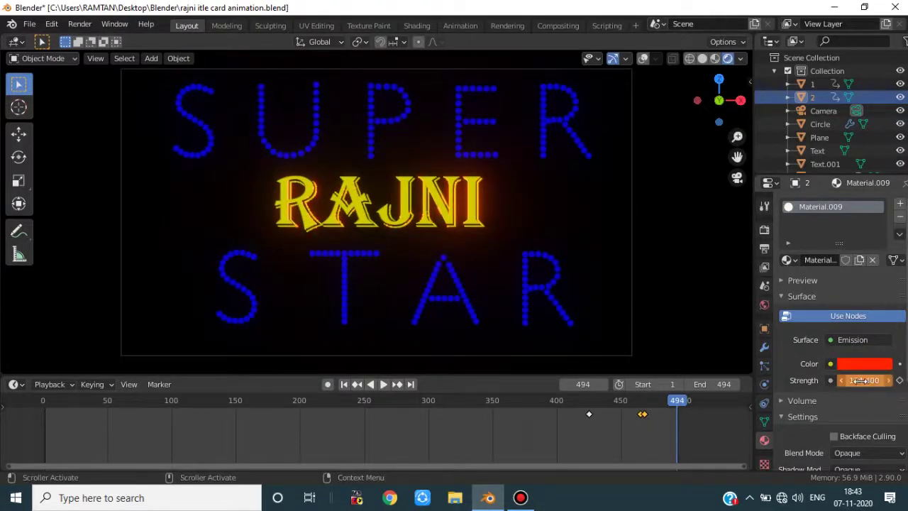
left_click_drag(869, 380, 899, 380)
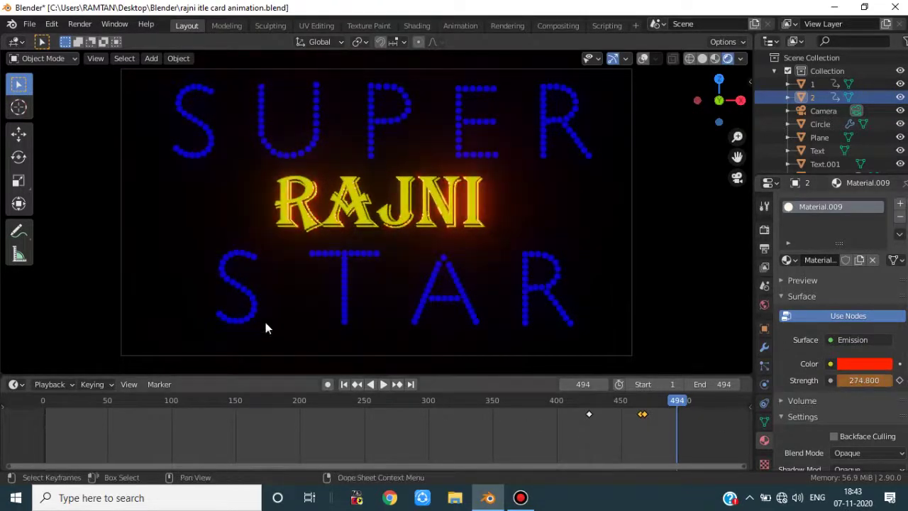
Step: Recenter the red RAJNI mesh's origin and scale the mesh up by a factor of about 1.026
key("s")
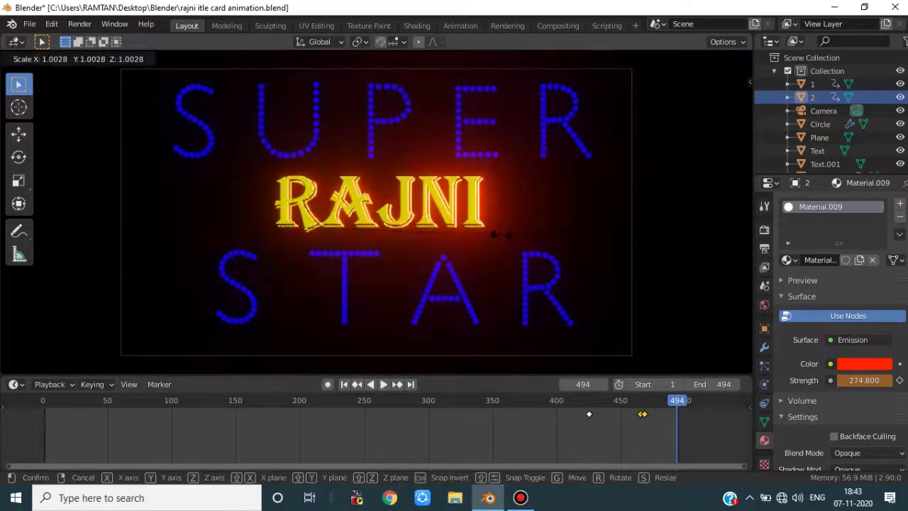
right_click(505, 234)
right_click(408, 223)
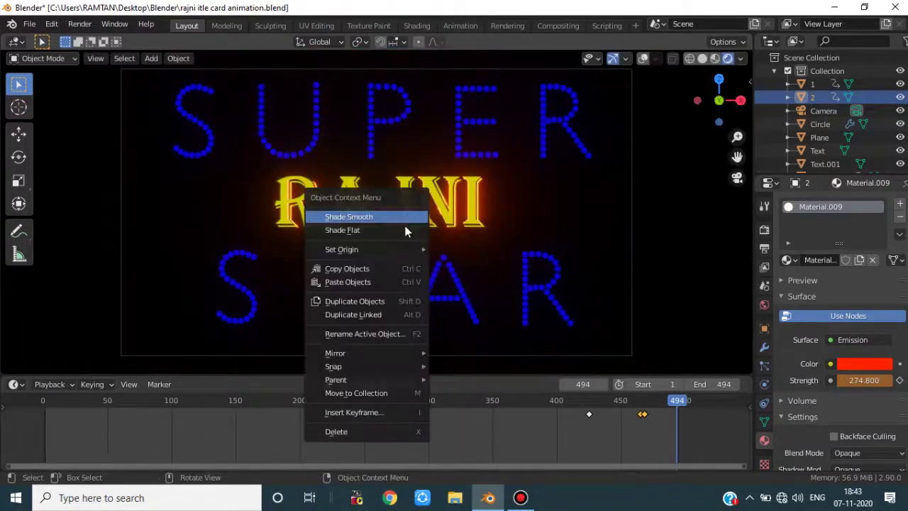
mouse_move(400, 247)
left_click(450, 266)
key("s")
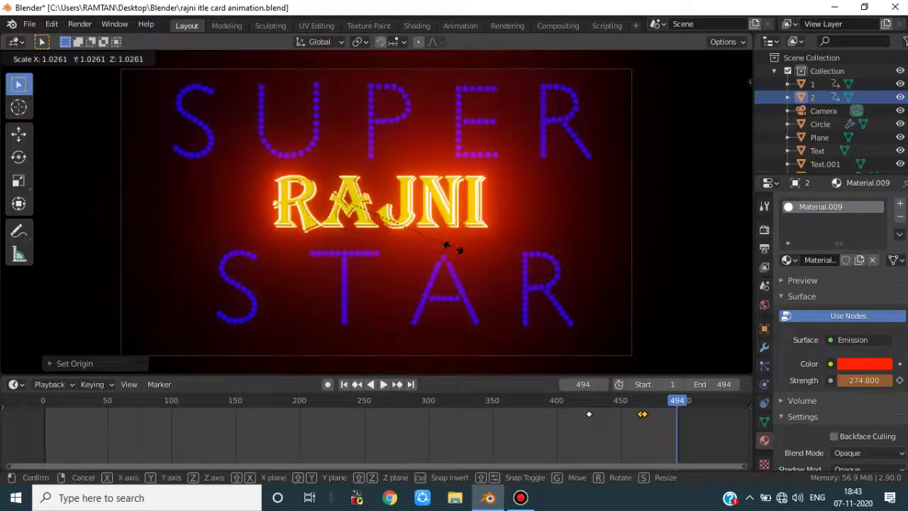
left_click(451, 247)
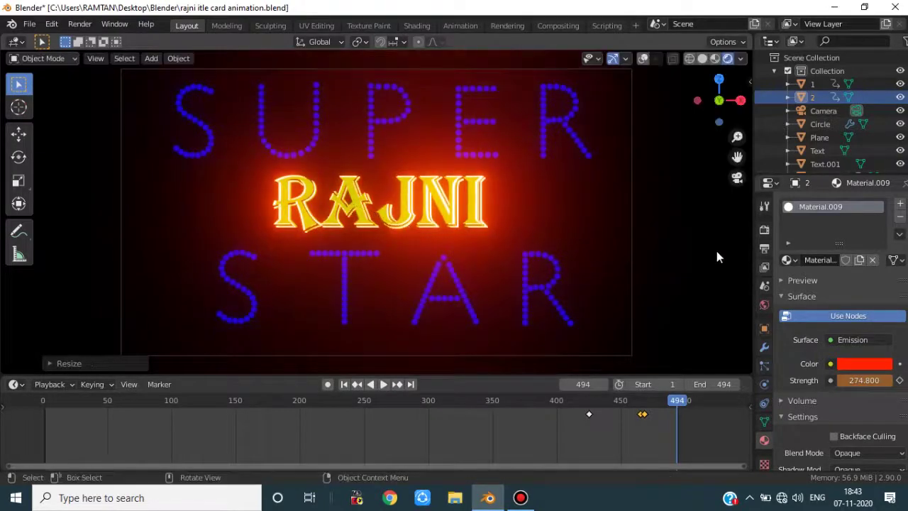
Step: Reduce the red RAJNI material's emission strength to 10.3 and insert a keyframe for that value at frame 494
left_click_drag(870, 378, 780, 379)
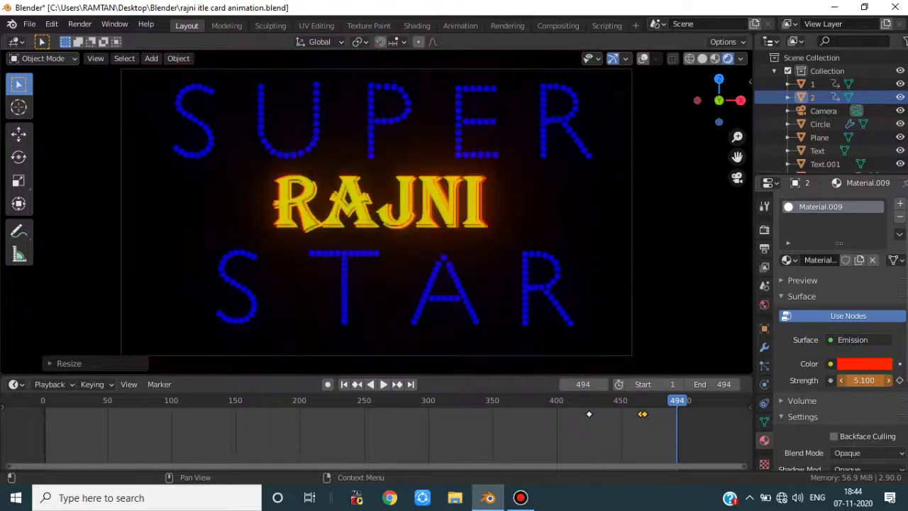
left_click_drag(863, 380, 905, 365)
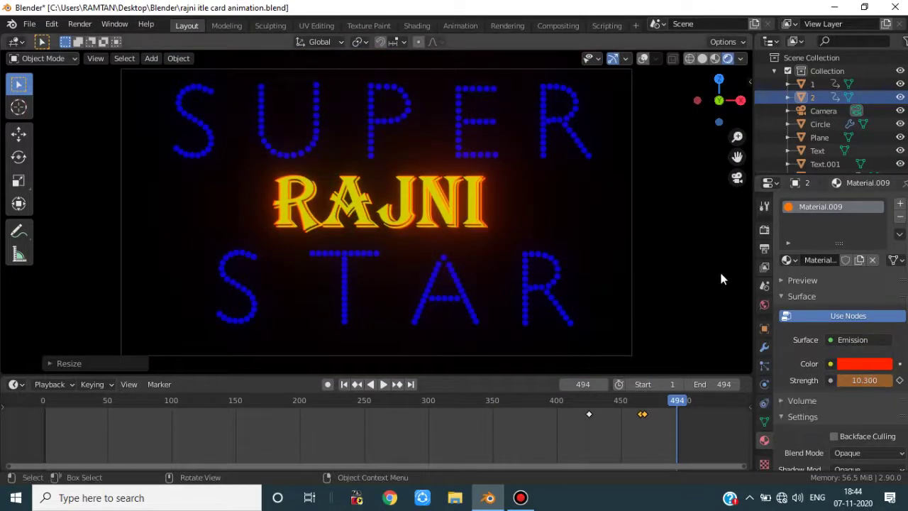
key("i")
left_click(598, 206)
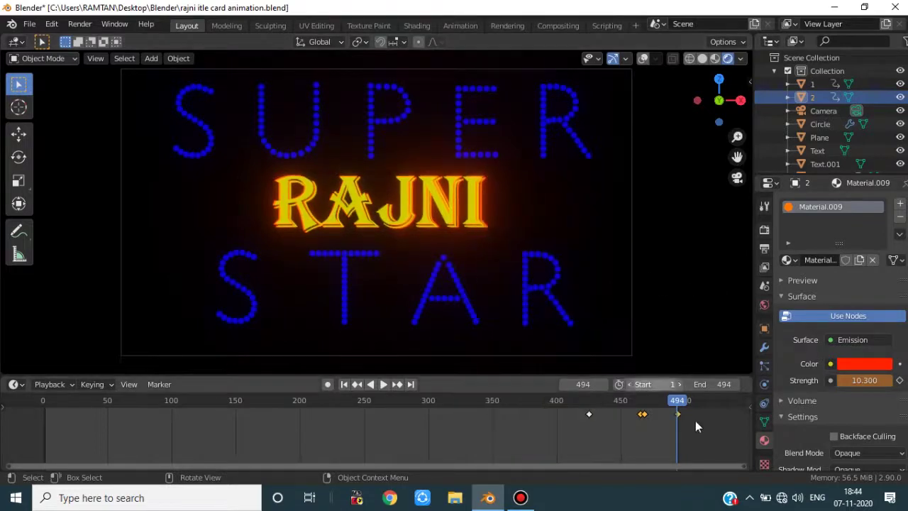
key("ctrl+z")
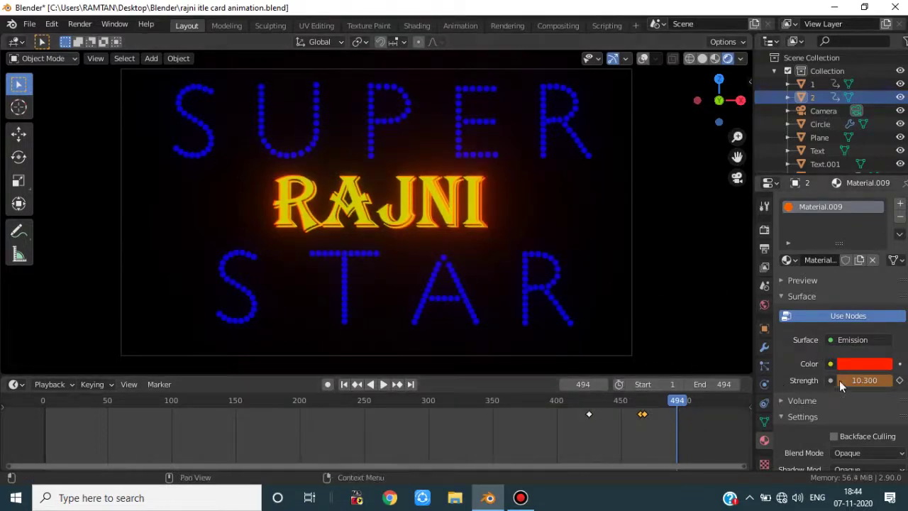
key("i")
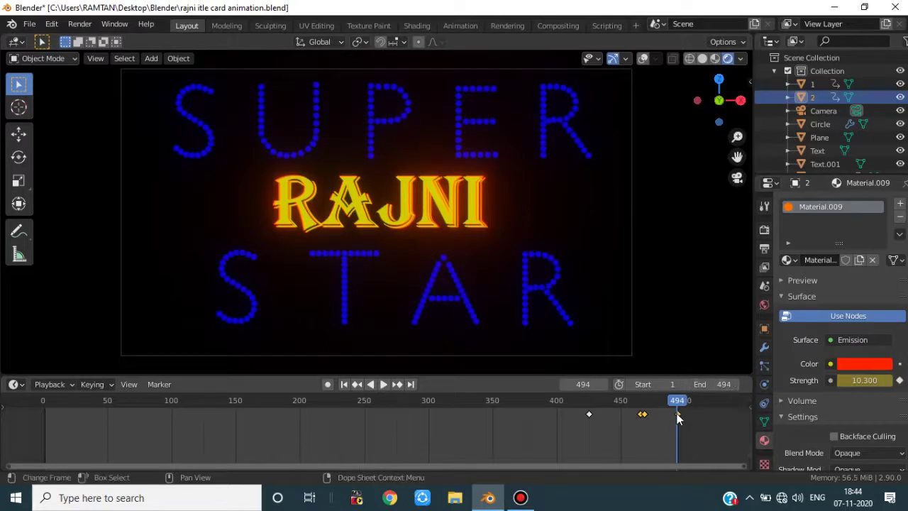
Step: Try a glow pulse with strength keyframes at about frames 483 and 494, replay the entrance, and undo the keyframe changes
mouse_move(681, 417)
left_mouse_down()
mouse_move(659, 419)
mouse_move(689, 426)
mouse_move(681, 419)
left_mouse_up()
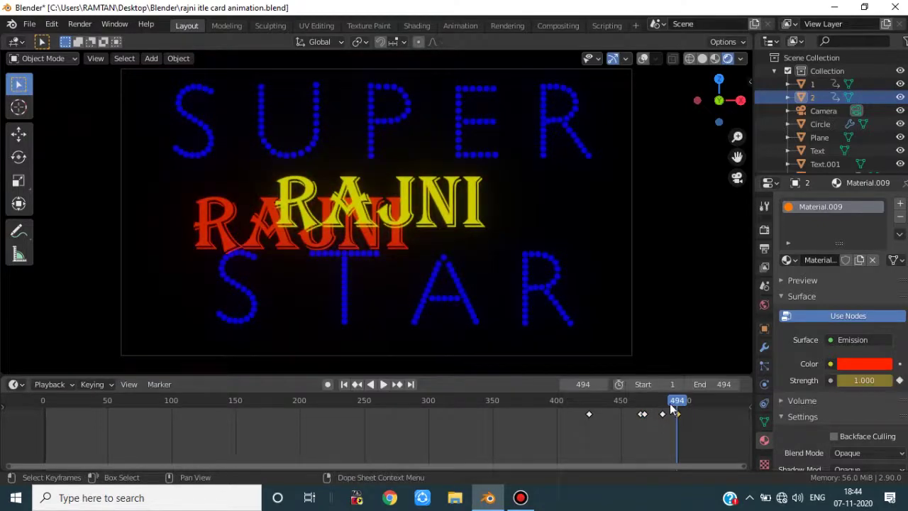
key("shift+ctrl+space")
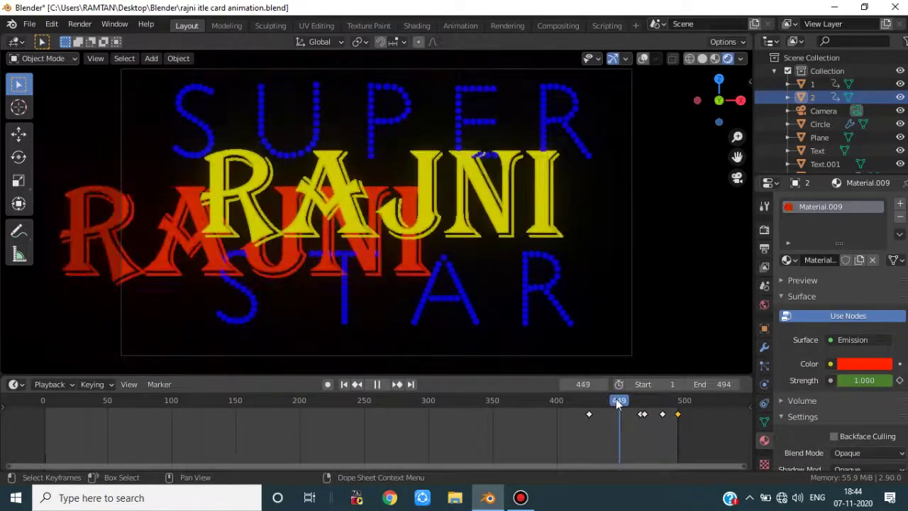
left_click_drag(617, 403, 643, 401)
key("space")
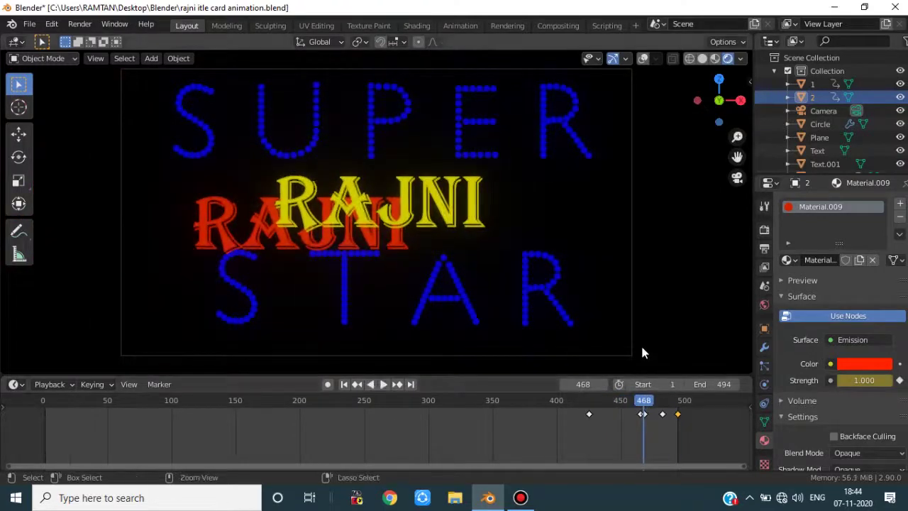
key("shift+Right")
key("ctrl+z")
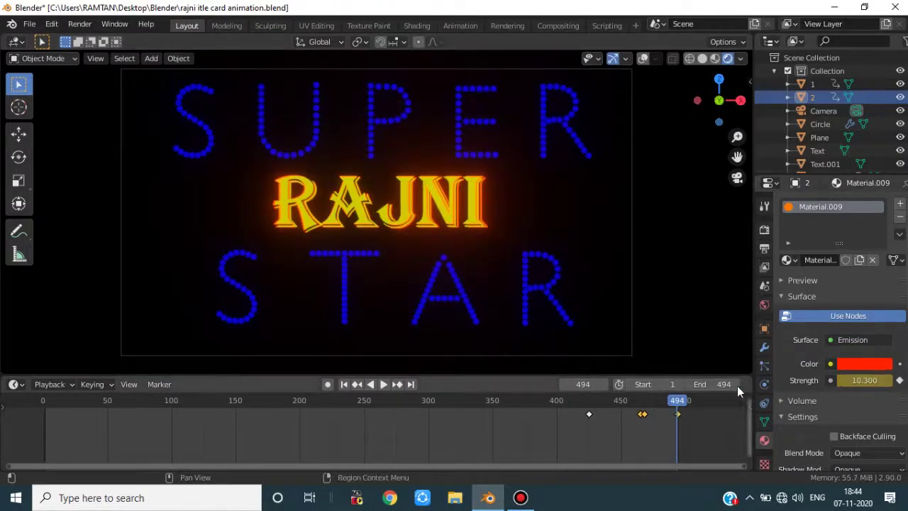
Step: Replay the RAJNI entrance and undo the red mesh's scaling, origin change and raised emission strength
key("ctrl+shift+space")
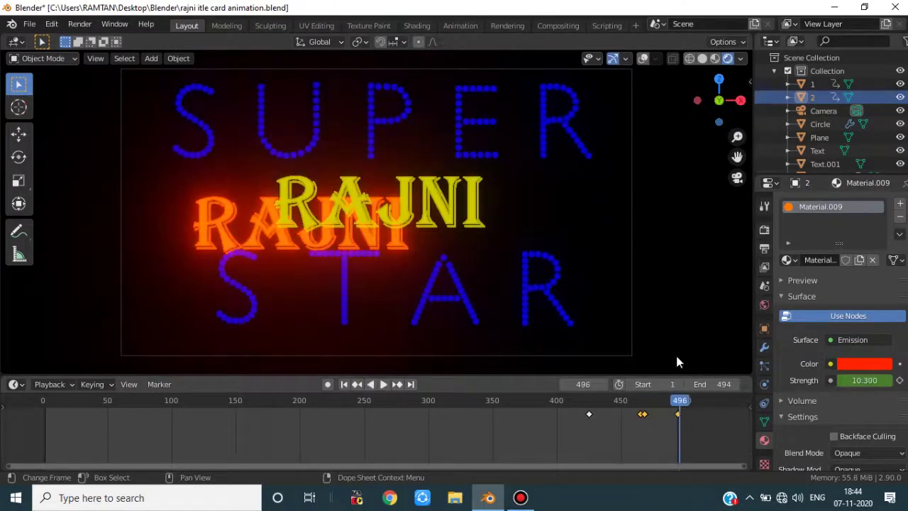
key("Escape")
key("ctrl+shift+space")
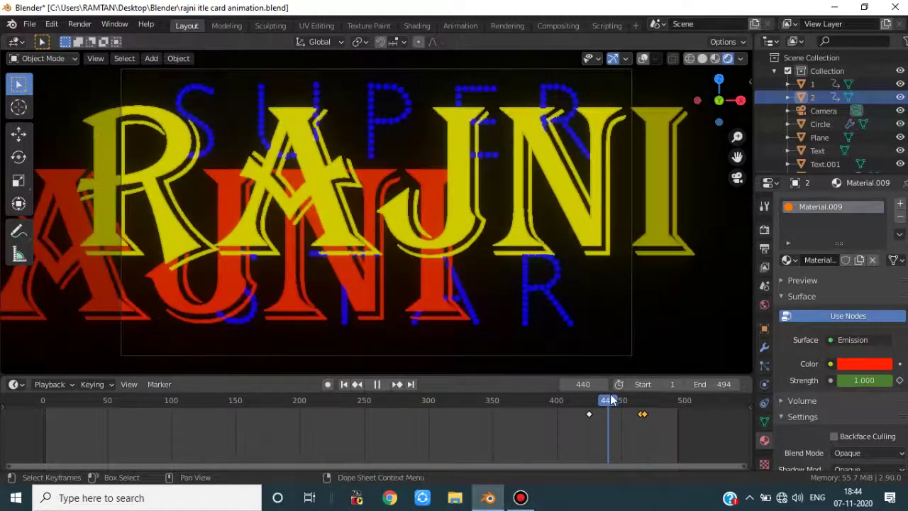
key("Escape")
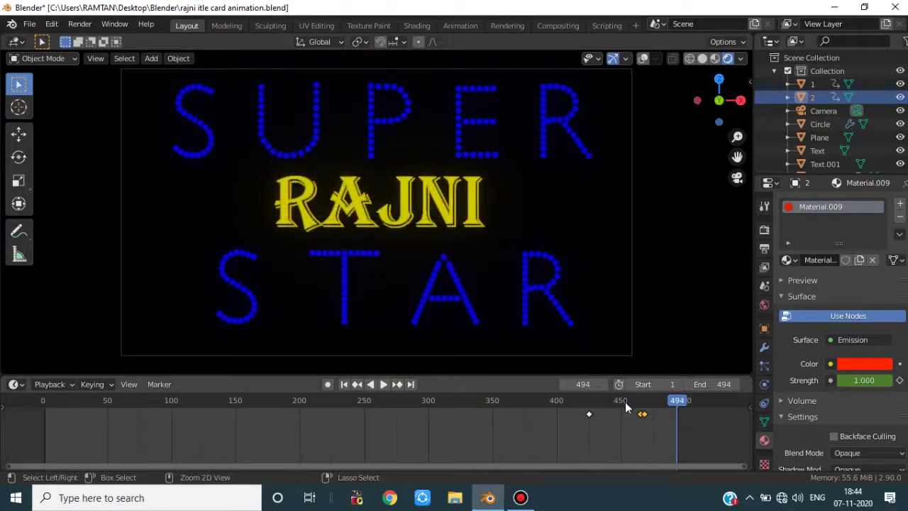
Step: At frame 493, select the yellow RAJNI mesh (1) and test moving it away from the red layer in the camera view
left_click_drag(642, 408, 675, 401)
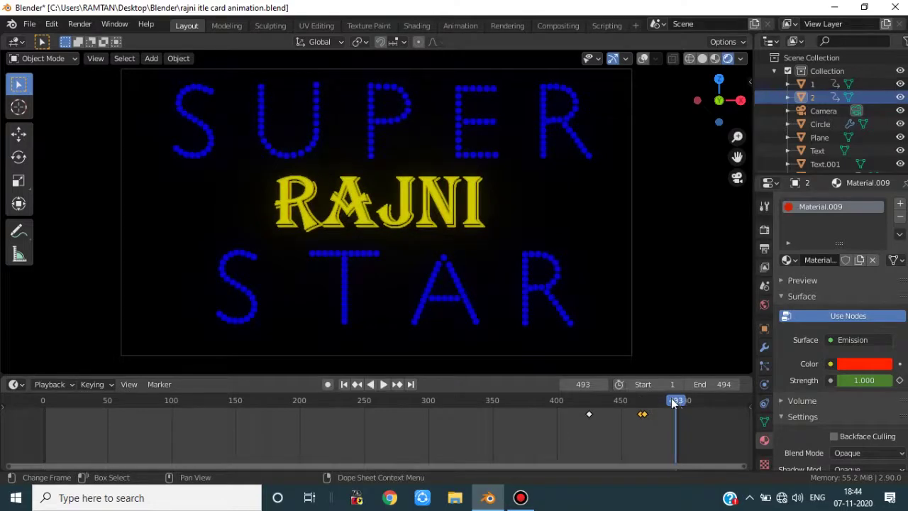
middle_click_drag(620, 286, 500, 274)
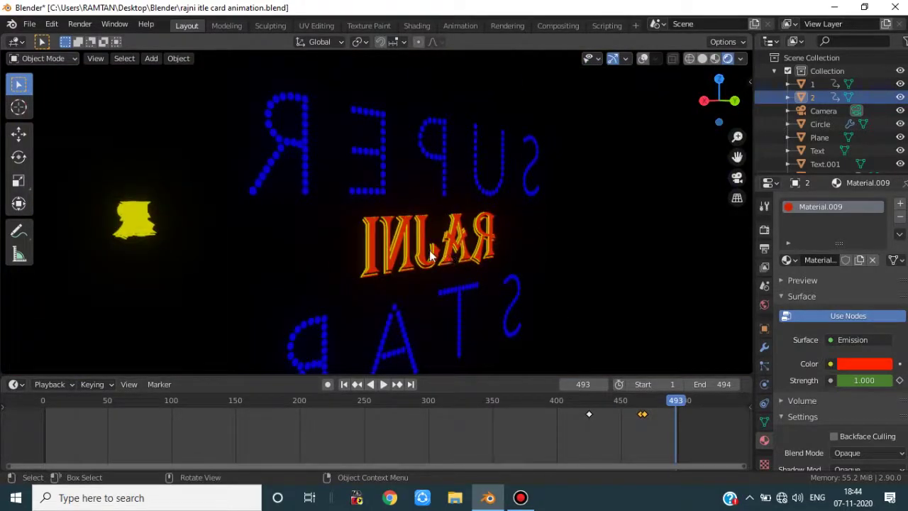
left_click(437, 256)
key("KP_0")
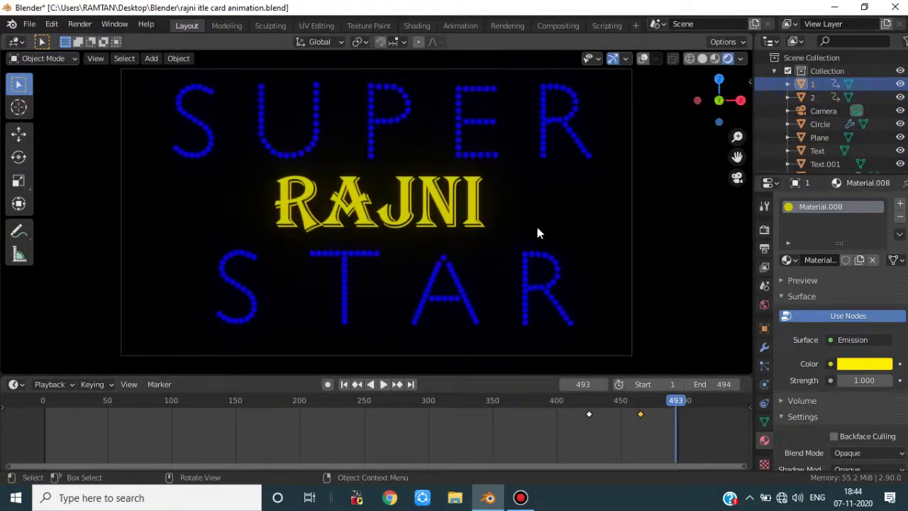
key("g")
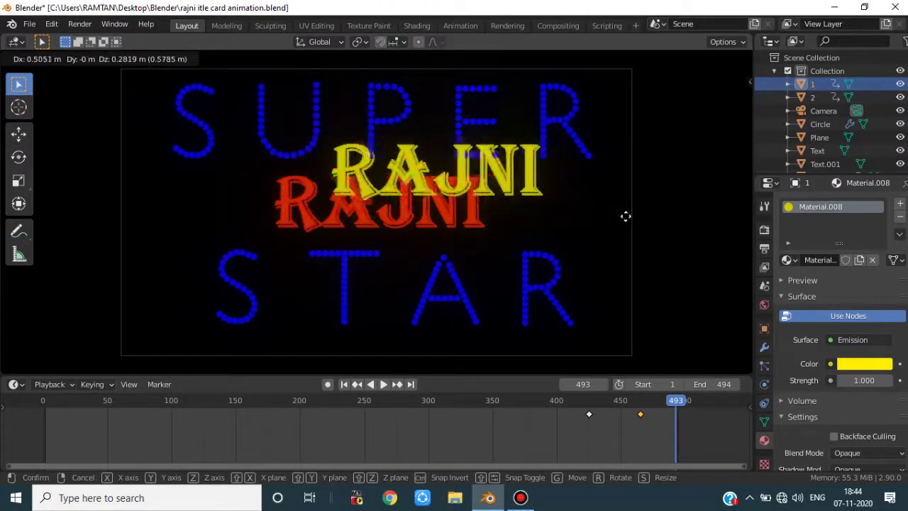
right_click(533, 227)
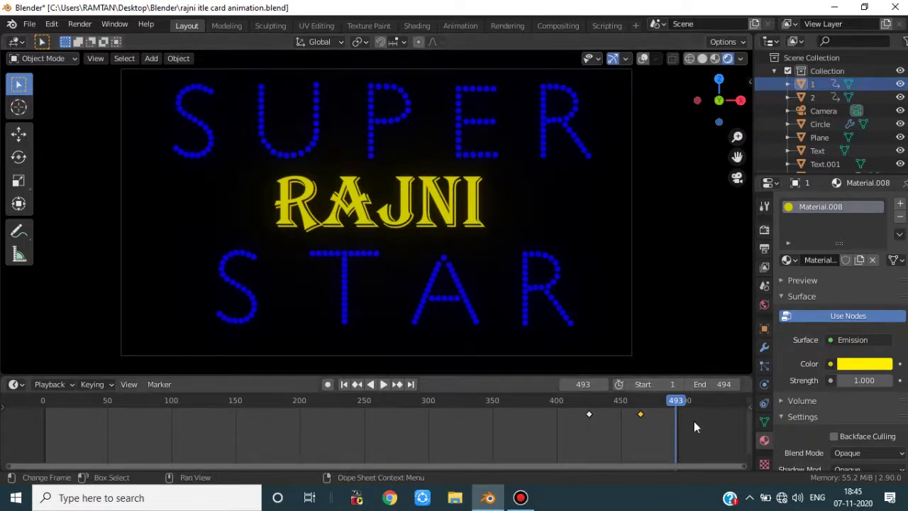
Step: At frame 468, select the red RAJNI mesh (2) and keyframe its emission strength at 1
left_click_drag(678, 406, 660, 408)
key("space")
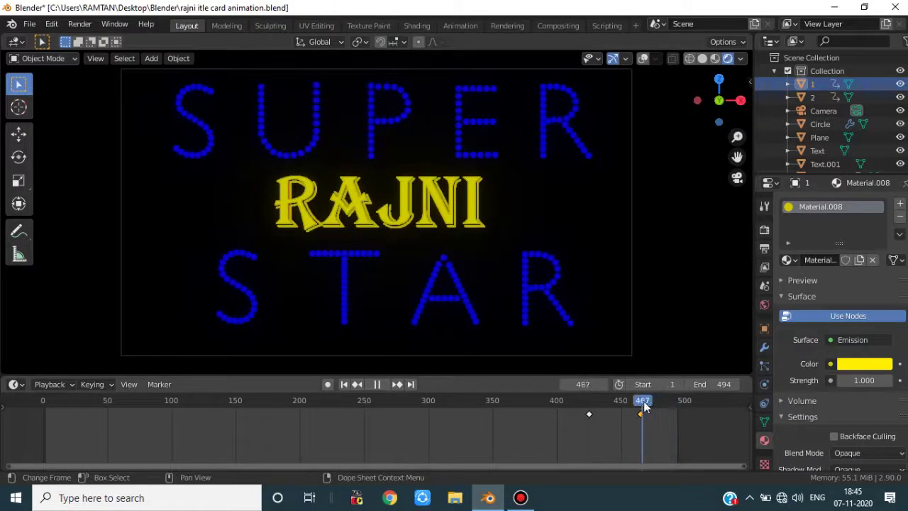
key("space")
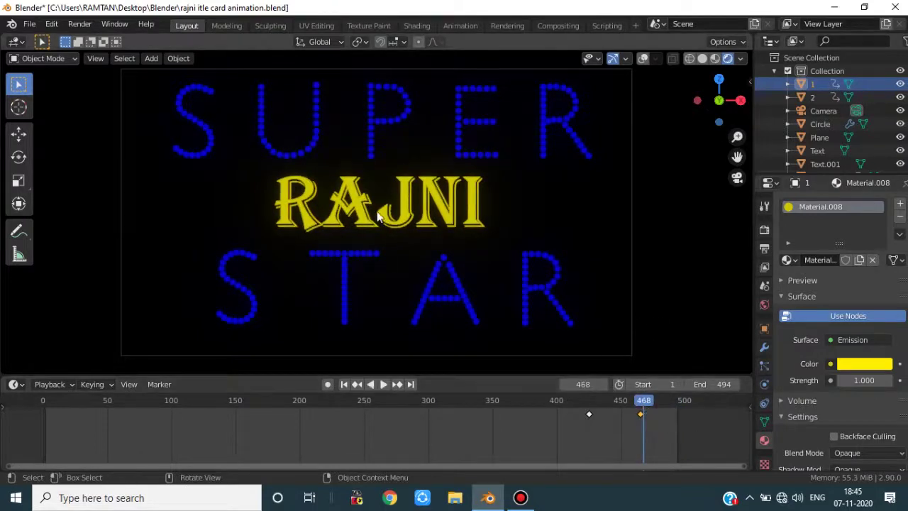
left_click(820, 100)
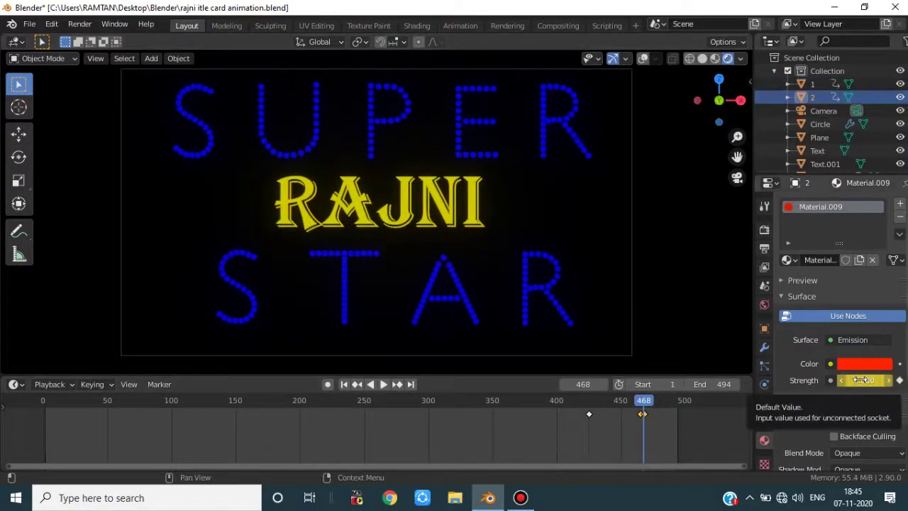
Step: At frame 483, raise the red RAJNI material's emission strength to 323.2 and insert a keyframe for it
left_click_drag(644, 400, 656, 403)
key("space")
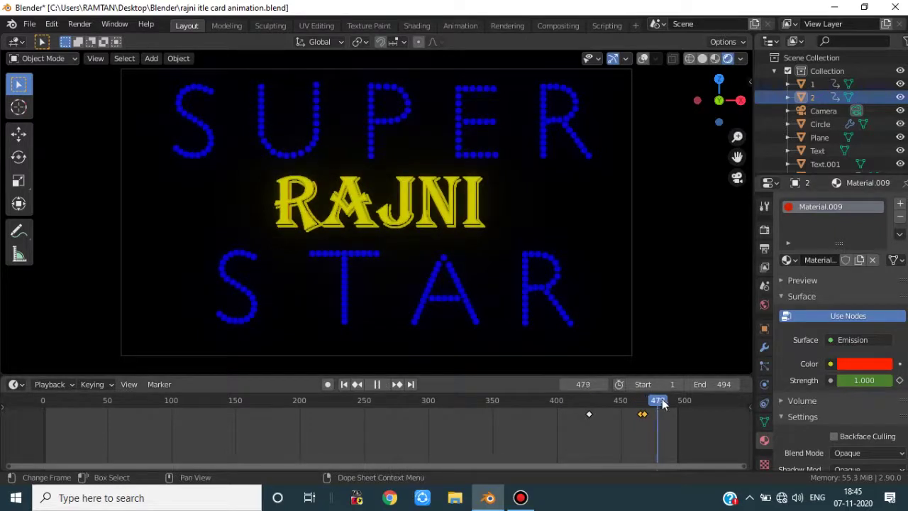
key("space")
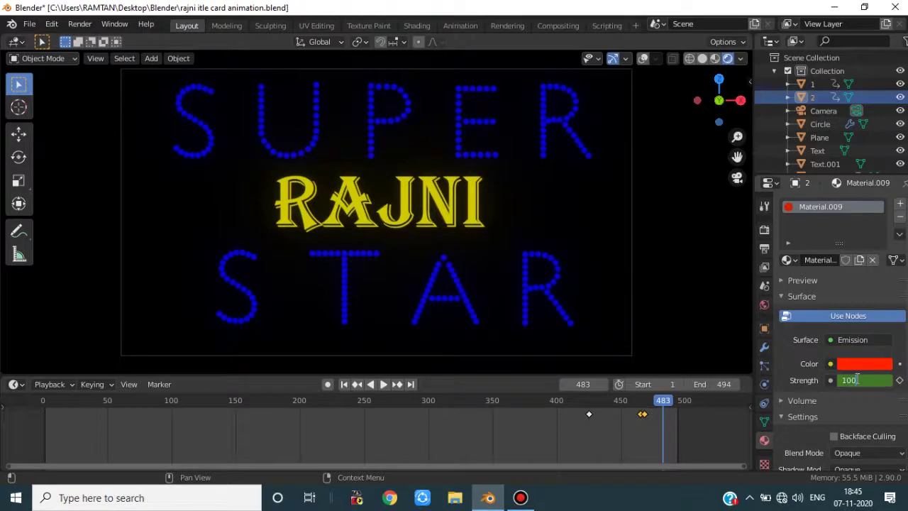
key("Return")
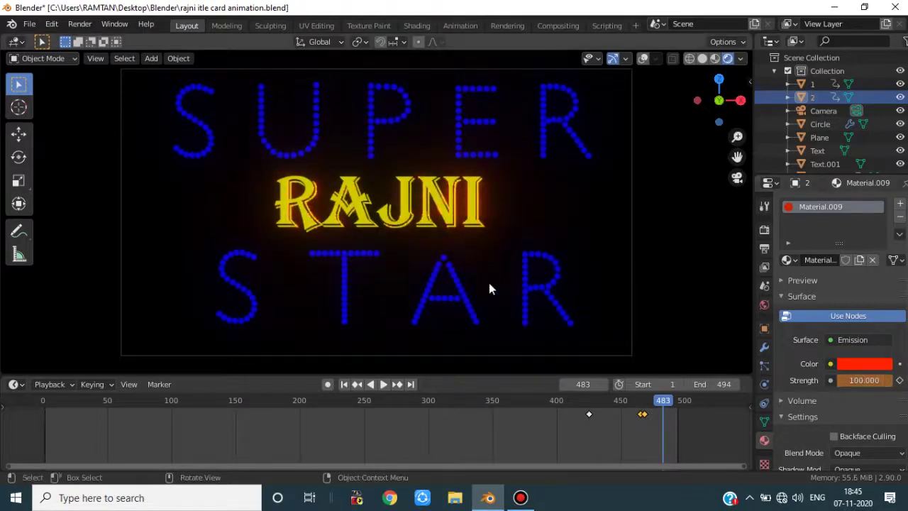
mouse_move(863, 379)
left_mouse_down()
mouse_move(880, 380)
mouse_move(857, 380)
left_mouse_up()
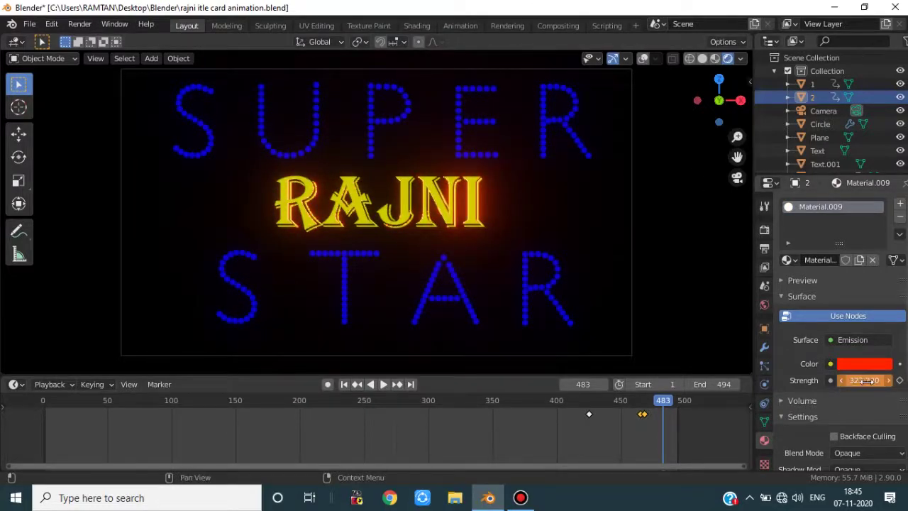
key("i")
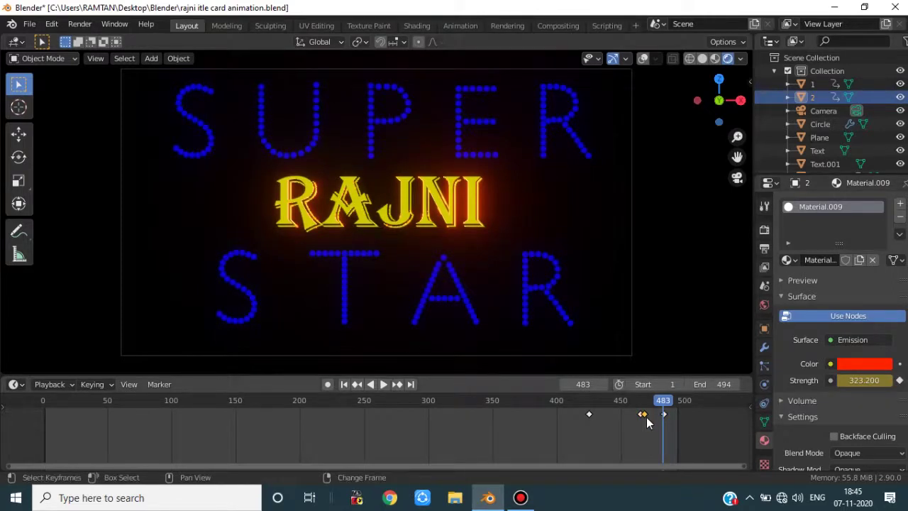
Step: Copy the frame 468 strength keyframe to frame 494 and replay the RAJNI glow pulse
left_click_drag(645, 417, 597, 401)
key("Escape")
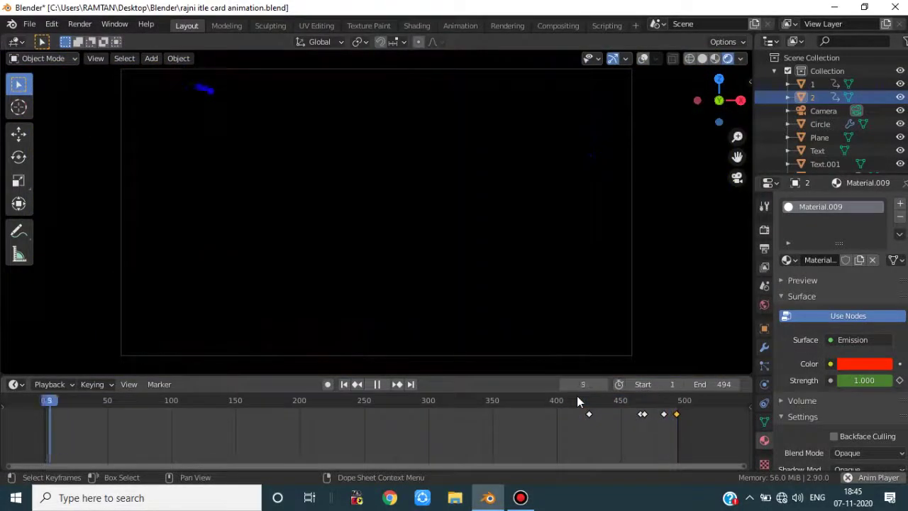
left_click(585, 399)
Step: Extend the animation's end frame to 500 and move the last strength keyframe to frame 500
left_click_drag(608, 400, 681, 408)
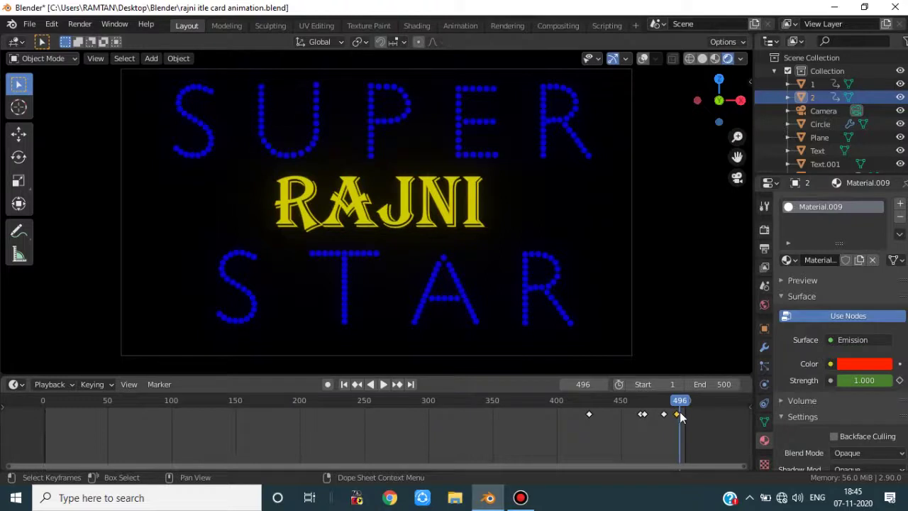
key("g")
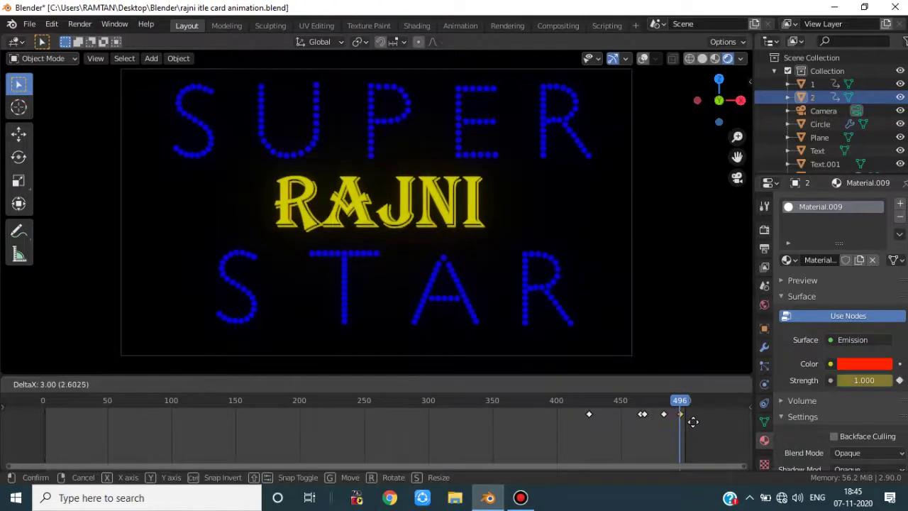
left_click(699, 421)
Step: Play the title animation from its beginning, stop it and return to frame 1
left_click_drag(678, 401, 27, 427)
key("space")
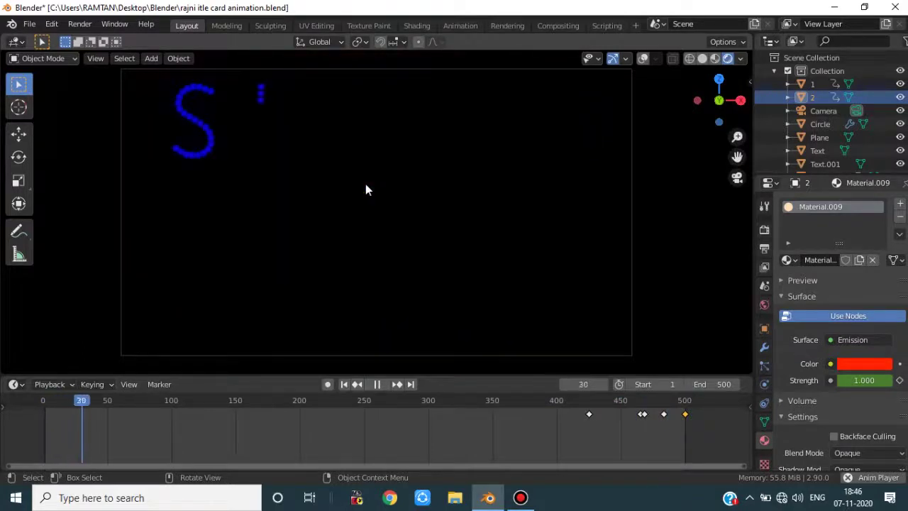
key("space")
left_click(45, 401)
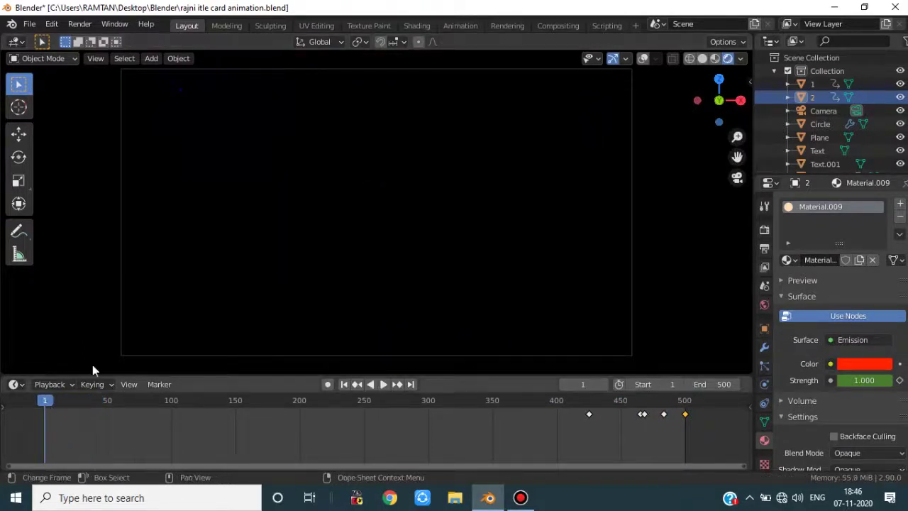